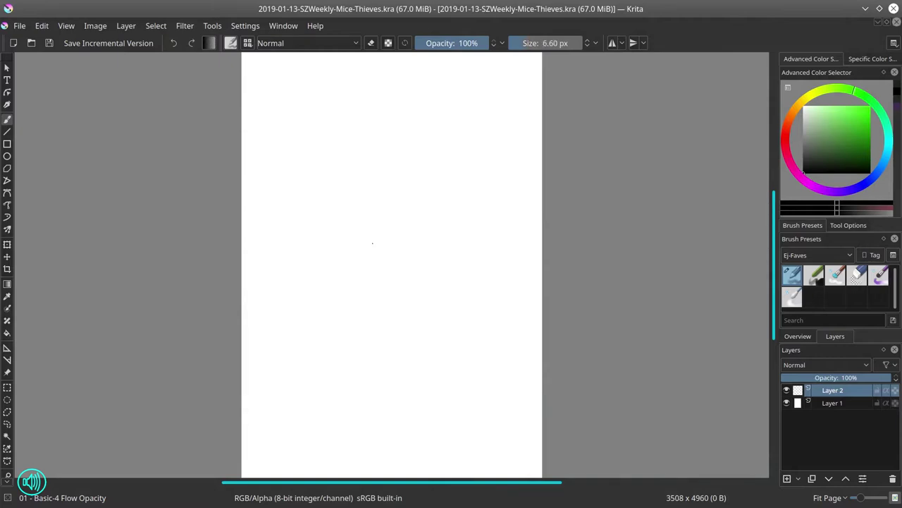
Fit the canvas to the window and sketch a few vertical and diagonal test strokes.
key(3)
drag(406, 122, 408, 224)
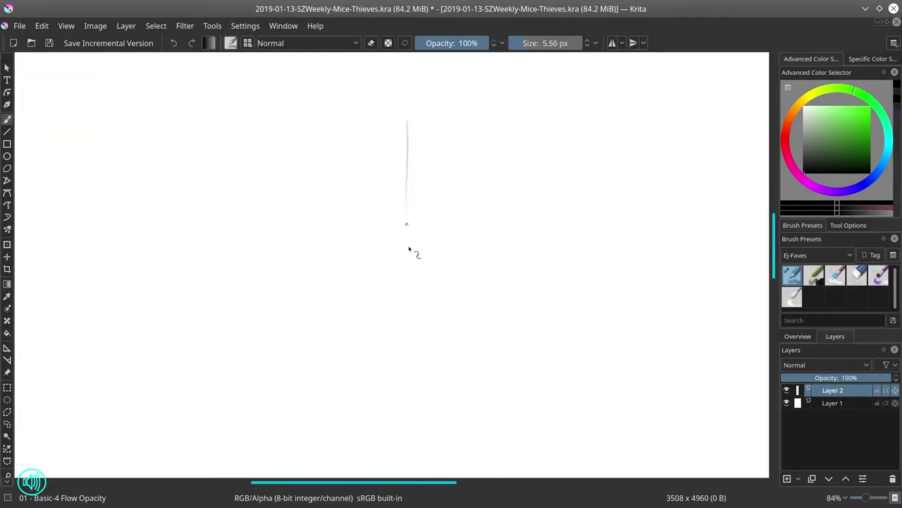
mouse_move(407, 122)
mouse_down()
mouse_move(443, 75)
mouse_move(409, 260)
mouse_up()
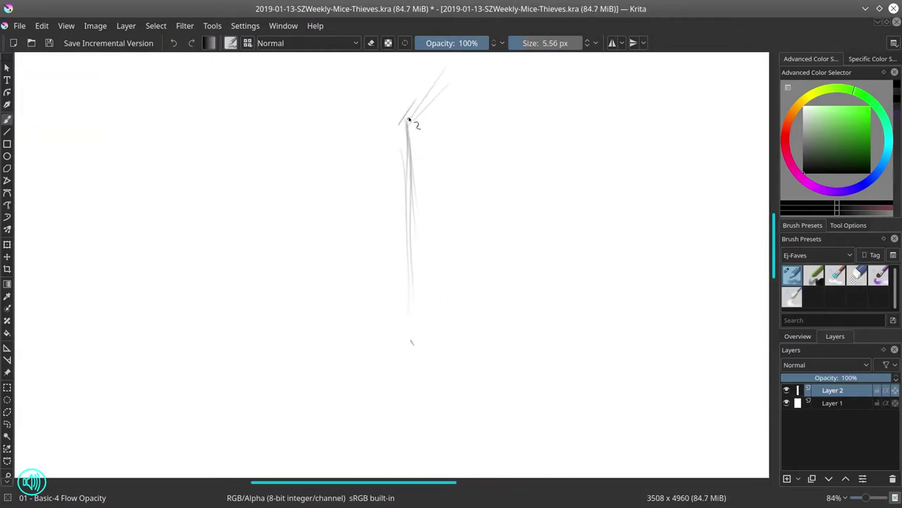
mouse_move(431, 57)
mouse_down()
mouse_move(388, 129)
mouse_move(446, 74)
mouse_move(501, 381)
mouse_up()
click(857, 275)
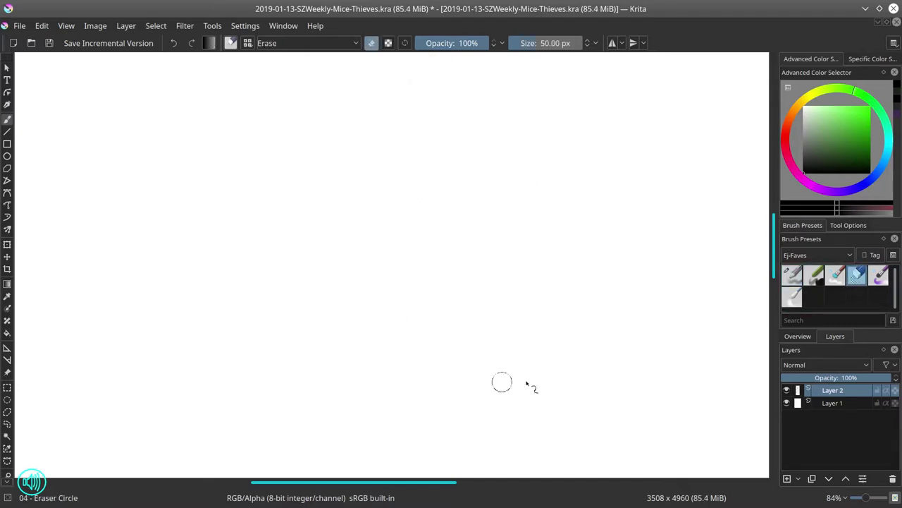
Place a Vanishing Point assistant with a custom pink colour.
click(7, 348)
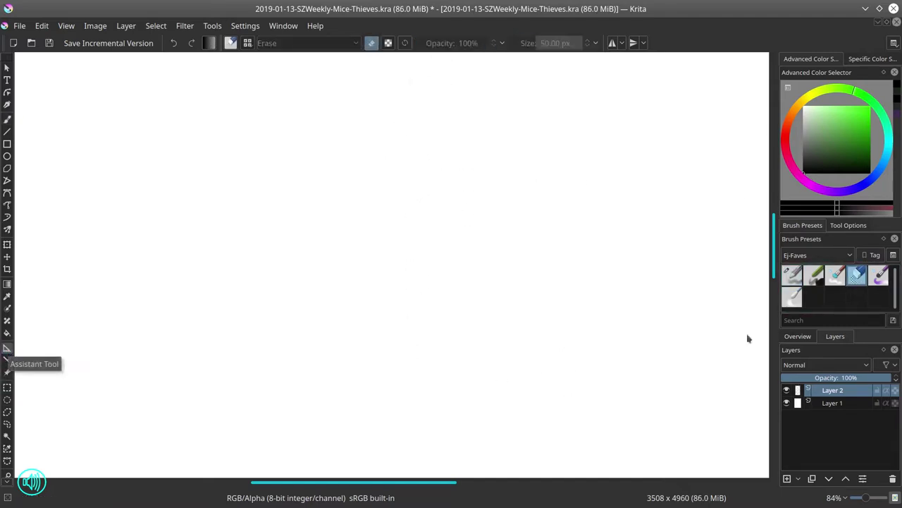
click(848, 225)
click(825, 256)
click(822, 340)
click(377, 285)
scroll(791, 305, down, 1)
click(790, 302)
click(874, 316)
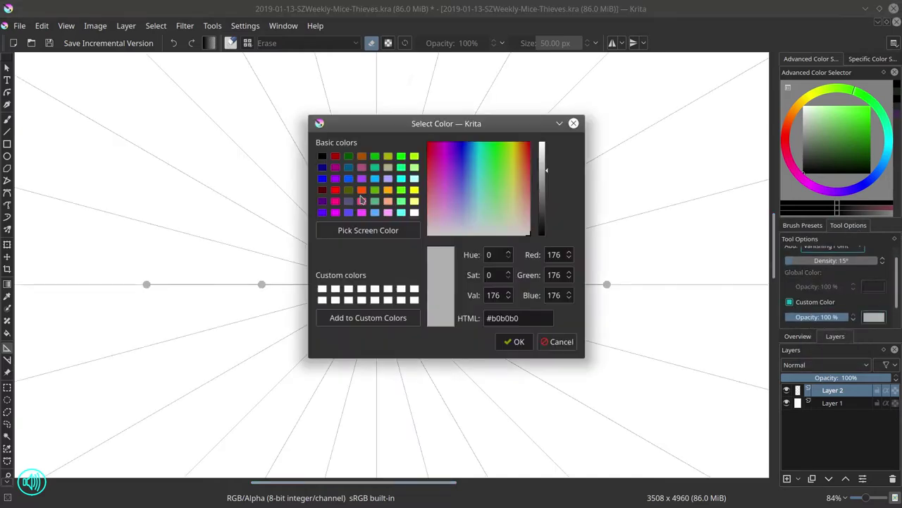
click(510, 341)
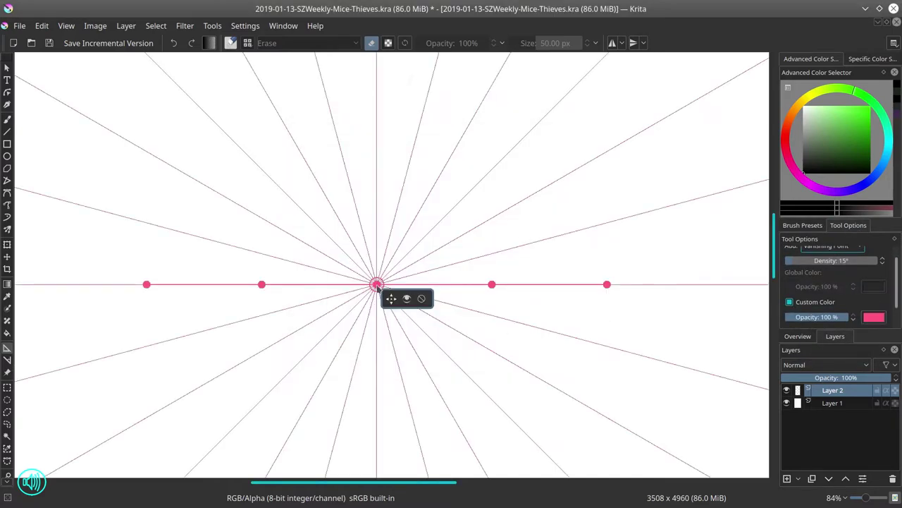
Move the pink vanishing point low and left, keep the horizon level, and set density to 1°.
drag(392, 299, 350, 386)
mouse_move(219, 374)
mouse_down()
mouse_move(239, 361)
mouse_move(227, 374)
mouse_up()
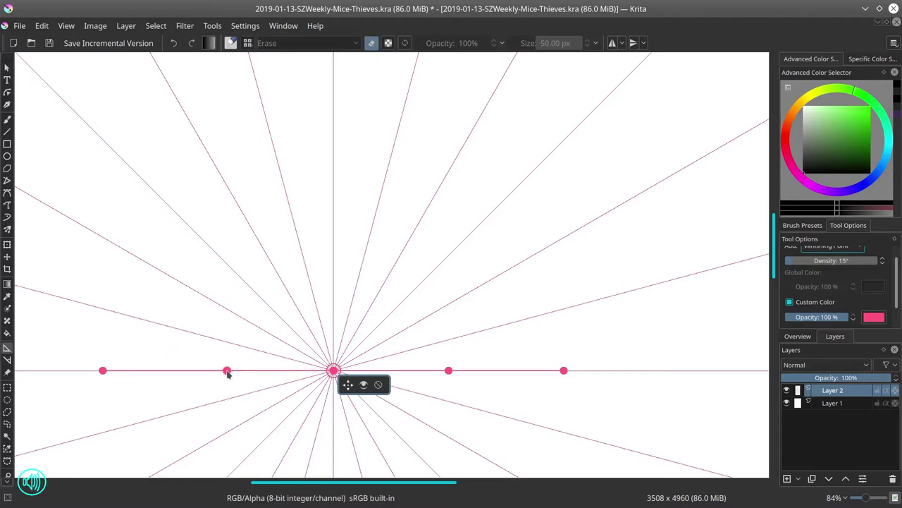
drag(349, 389, 305, 401)
drag(800, 261, 787, 261)
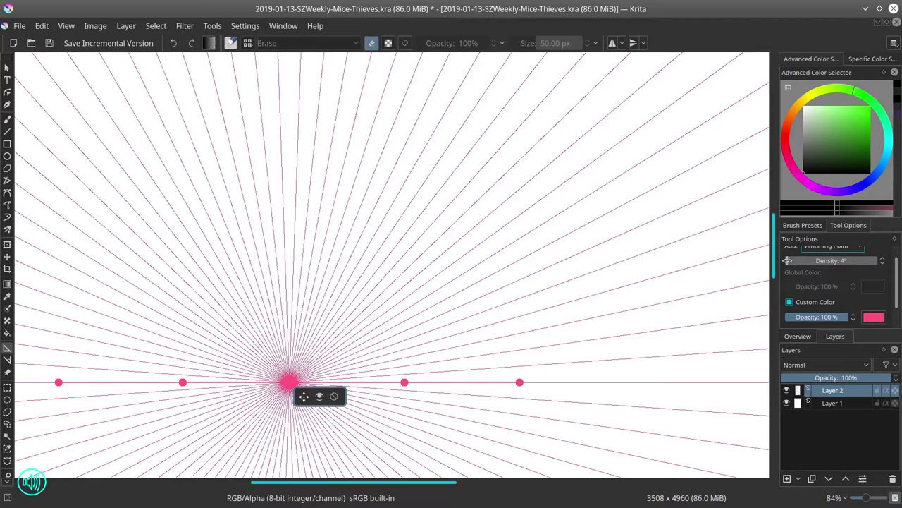
Add a second vanishing point assistant with a custom teal colour.
click(300, 259)
click(875, 286)
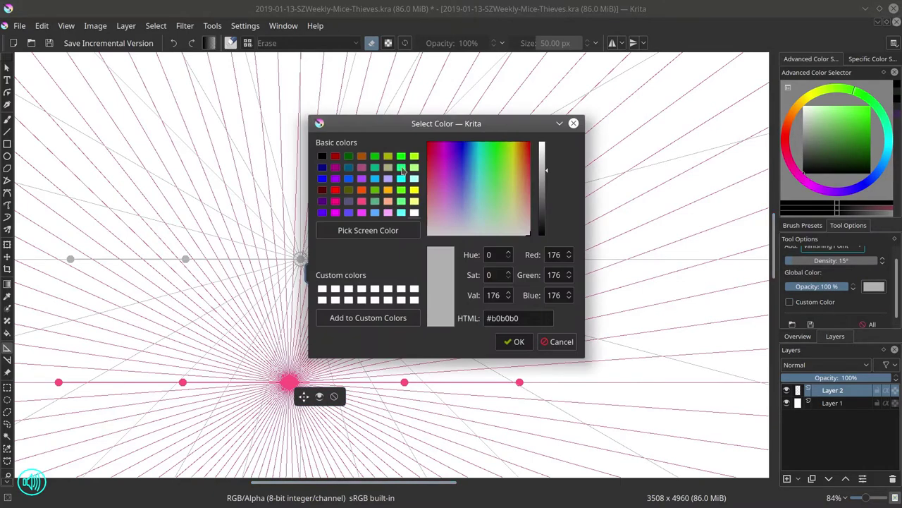
click(375, 191)
click(513, 340)
click(790, 302)
click(874, 316)
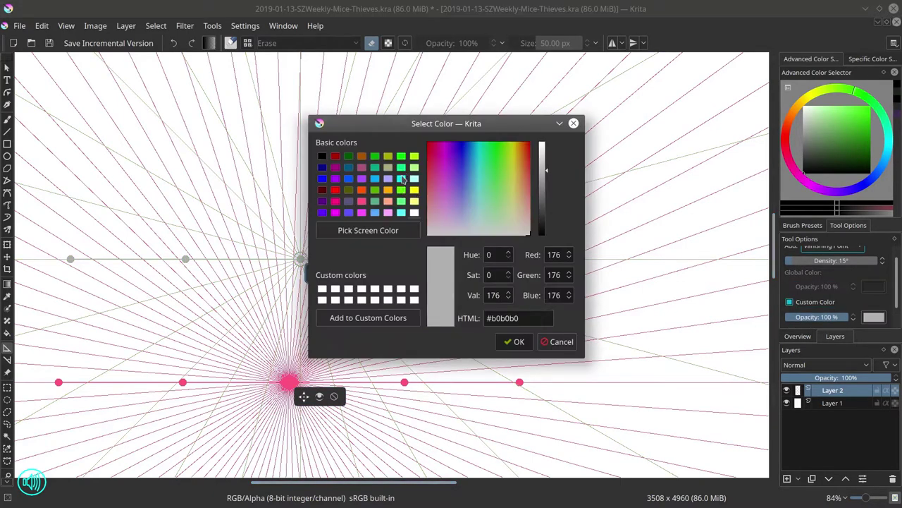
click(366, 170)
click(510, 341)
Swing the teal guide's handles below its point so its lines run near-vertical.
drag(187, 260, 259, 355)
drag(421, 260, 328, 355)
scroll(881, 263, down, 12)
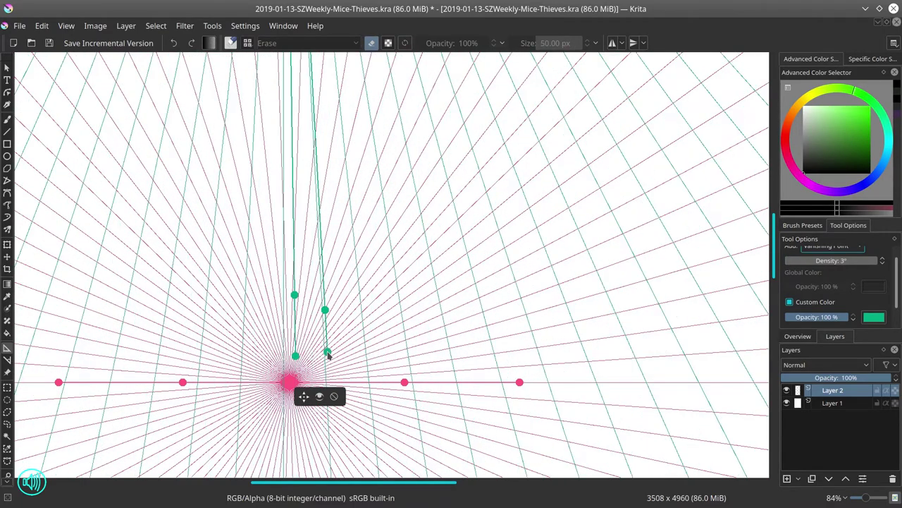
scroll(781, 259, down, 2)
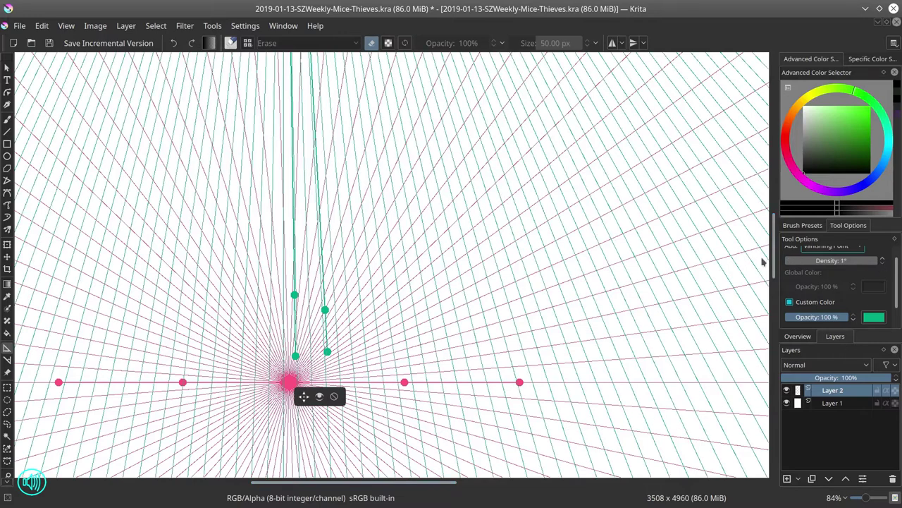
click(7, 121)
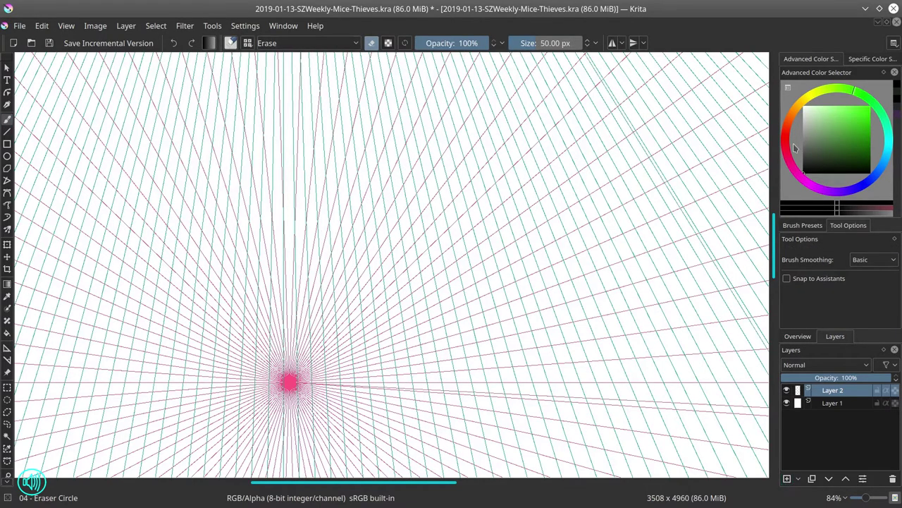
Pick bright green, the Basic-4 Flow Opacity brush, and enable Snap to Assistants.
click(872, 112)
click(802, 225)
click(797, 279)
click(849, 225)
click(787, 277)
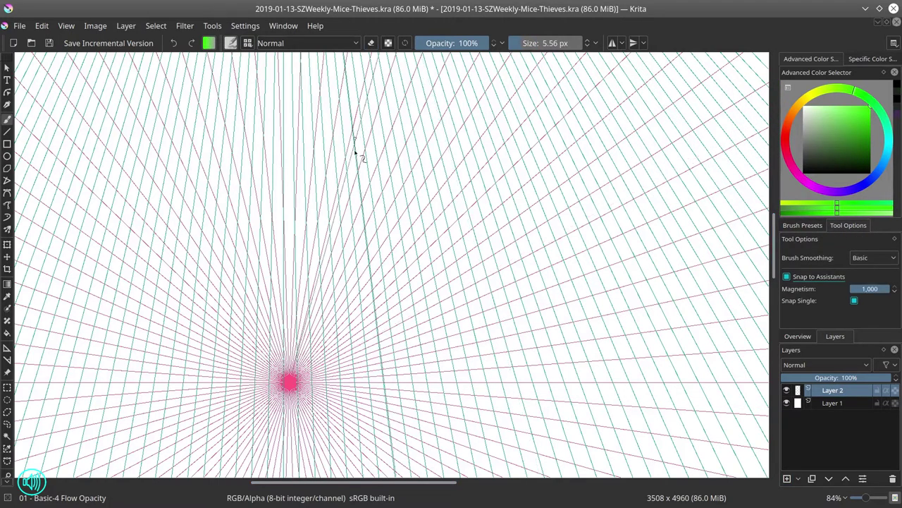
Paint green snapped lines radiating from the low vanishing point, then delete the pink guide.
drag(391, 74, 284, 361)
drag(208, 120, 325, 457)
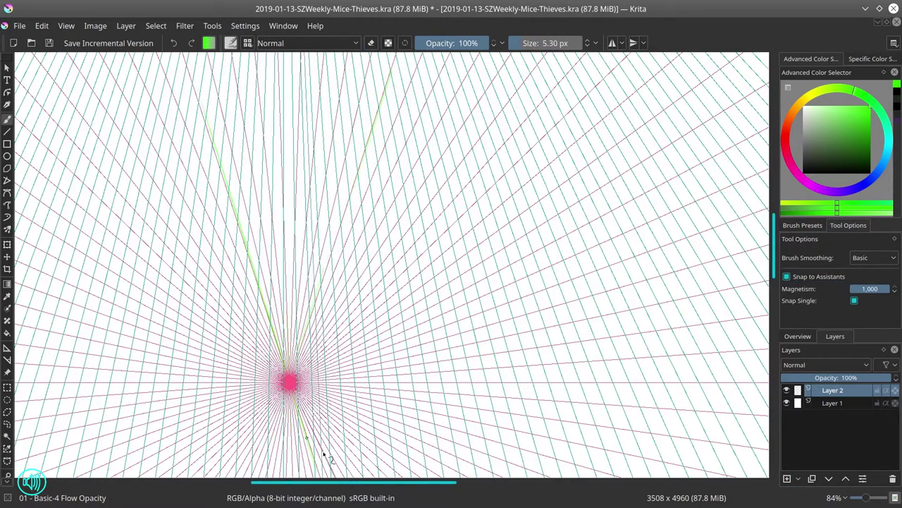
drag(247, 477, 440, 71)
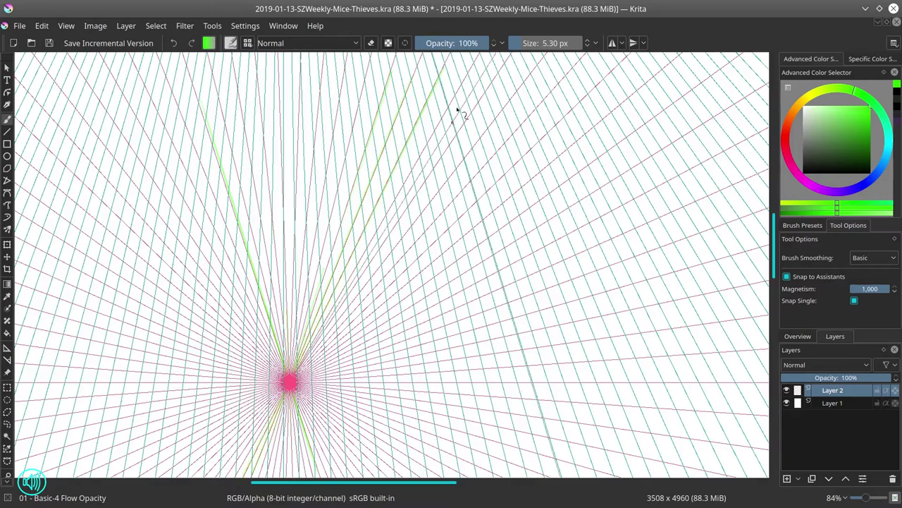
mouse_move(458, 111)
mouse_down()
mouse_move(421, 204)
mouse_move(326, 298)
mouse_move(608, 74)
mouse_move(190, 467)
mouse_move(752, 141)
mouse_move(751, 177)
mouse_move(648, 275)
mouse_move(727, 294)
mouse_move(106, 423)
mouse_move(705, 317)
mouse_move(65, 465)
mouse_move(174, 397)
mouse_move(717, 383)
mouse_move(186, 89)
mouse_move(213, 74)
mouse_up()
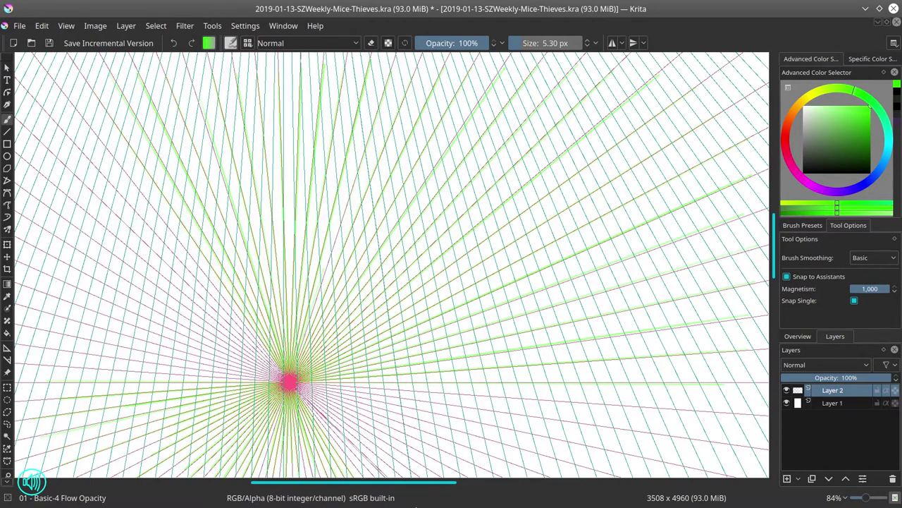
drag(80, 161, 355, 411)
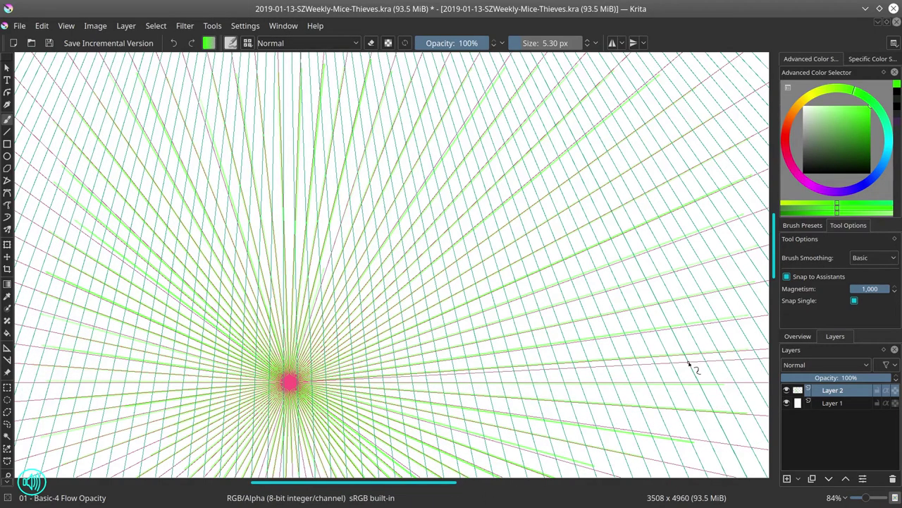
click(7, 348)
click(305, 396)
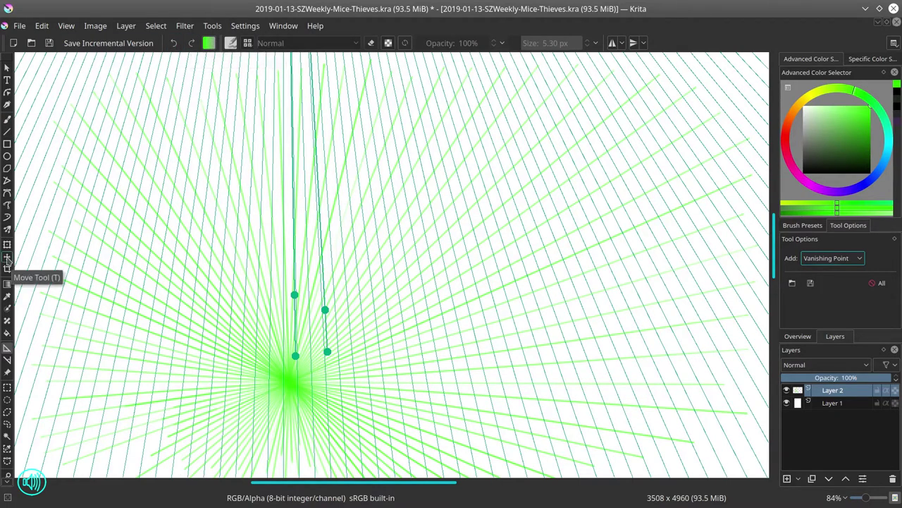
On a new layer in magenta, draw snapped near-vertical lines across the left and centre.
key(b)
key(Insert)
key(x)
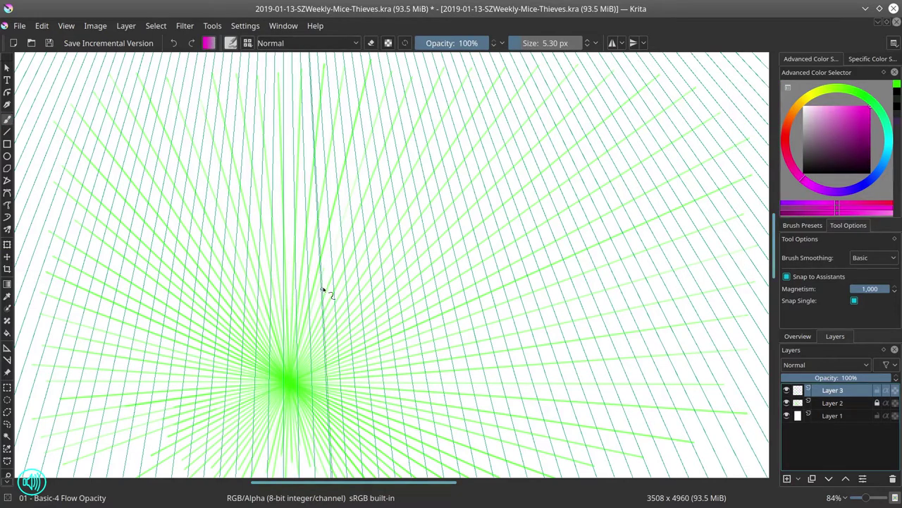
drag(263, 90, 247, 394)
drag(199, 74, 163, 426)
mouse_move(190, 77)
mouse_down()
mouse_move(133, 407)
mouse_move(90, 431)
mouse_up()
drag(148, 83, 50, 422)
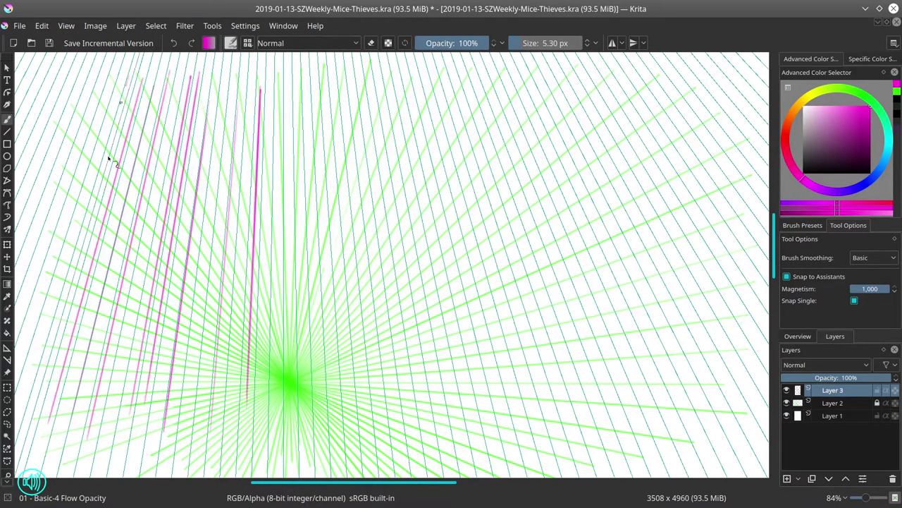
drag(113, 78, 28, 423)
drag(171, 78, 106, 451)
drag(230, 93, 212, 423)
drag(275, 92, 273, 465)
drag(300, 98, 303, 466)
mouse_move(289, 92)
mouse_down()
mouse_move(293, 349)
mouse_move(318, 469)
mouse_up()
Continue the magenta converging lines across the right half out to the right edge.
mouse_move(326, 88)
mouse_down()
mouse_move(334, 82)
mouse_move(356, 458)
mouse_up()
mouse_move(367, 91)
mouse_down()
mouse_move(378, 393)
mouse_move(409, 466)
mouse_up()
mouse_move(405, 88)
mouse_down()
mouse_move(383, 155)
mouse_move(487, 465)
mouse_up()
mouse_move(451, 92)
mouse_down()
mouse_move(441, 290)
mouse_move(528, 423)
mouse_up()
mouse_move(486, 88)
mouse_down()
mouse_move(564, 395)
mouse_move(635, 413)
mouse_up()
mouse_move(493, 92)
mouse_down()
mouse_move(607, 381)
mouse_move(585, 423)
mouse_up()
mouse_move(423, 88)
mouse_down()
mouse_move(494, 437)
mouse_move(480, 452)
mouse_up()
drag(384, 92, 452, 458)
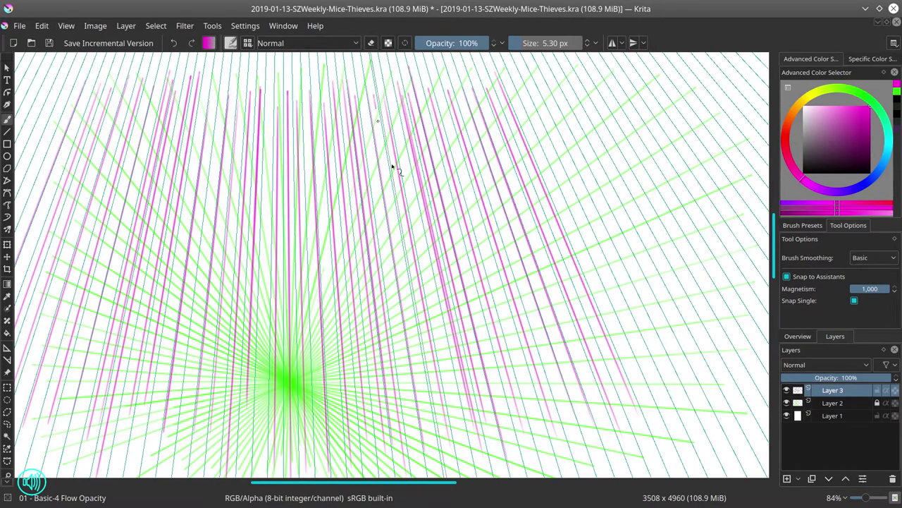
drag(522, 64, 677, 437)
mouse_move(550, 71)
mouse_down()
mouse_move(644, 343)
mouse_move(733, 437)
mouse_up()
mouse_move(593, 74)
mouse_down()
mouse_move(622, 194)
mouse_move(769, 395)
mouse_up()
drag(635, 63, 768, 282)
drag(655, 71, 768, 190)
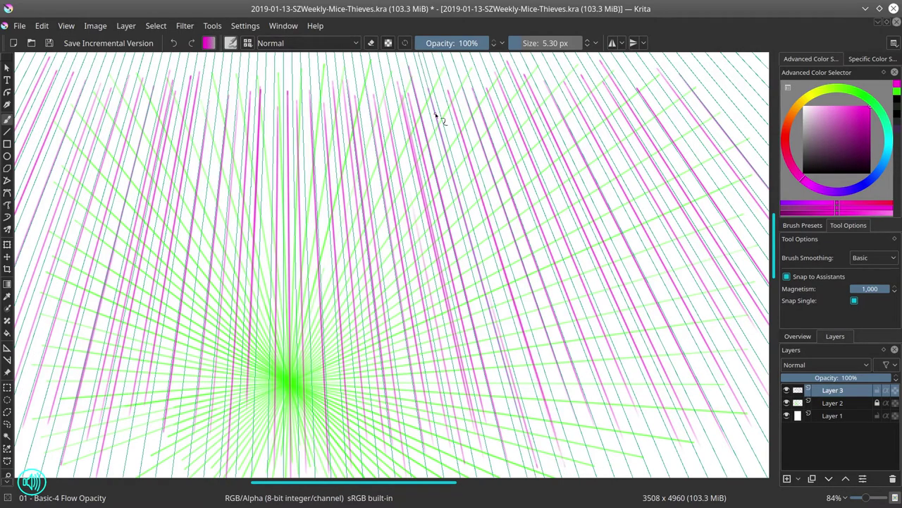
Delete all perspective assistants and bucket-fill a new top layer with black.
click(7, 347)
click(832, 403)
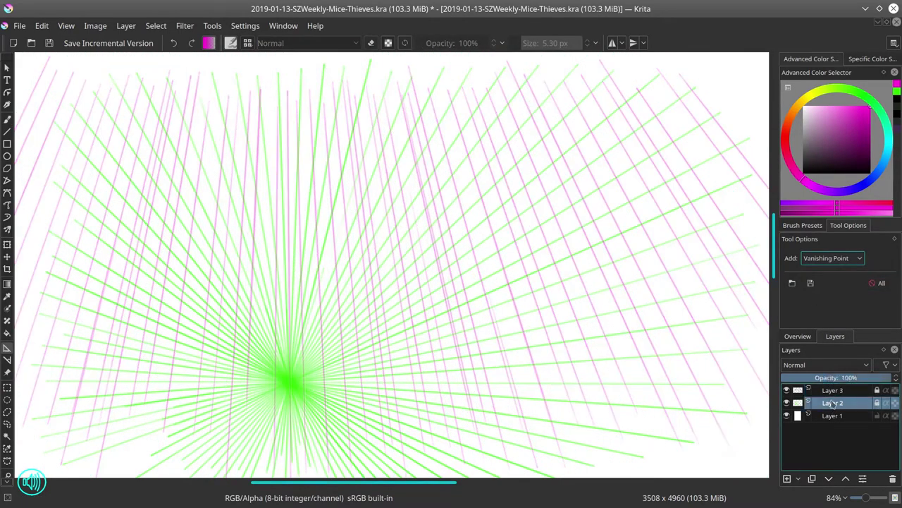
click(832, 390)
click(787, 478)
key(d)
key(f)
click(202, 308)
Rename the black layer 'value check' and set its blend mode to Color.
double_click(831, 389)
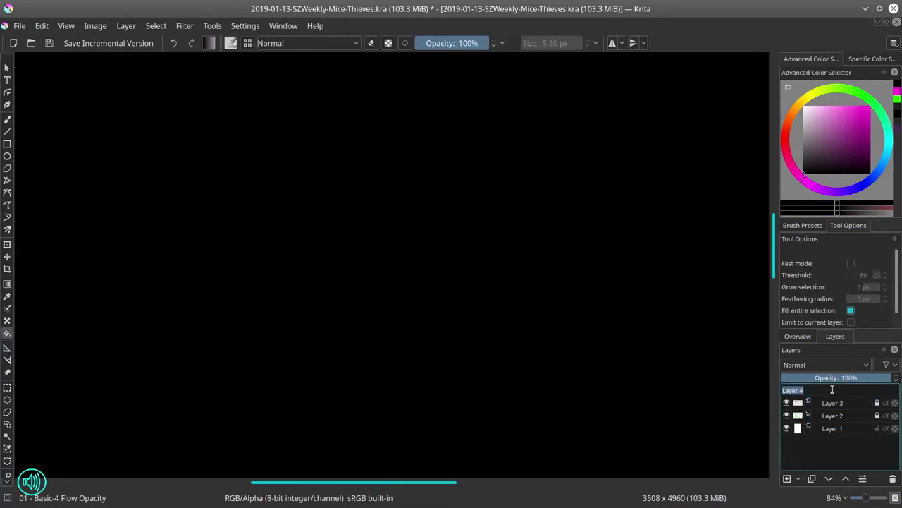
text(value check)
key(Return)
click(825, 364)
click(818, 183)
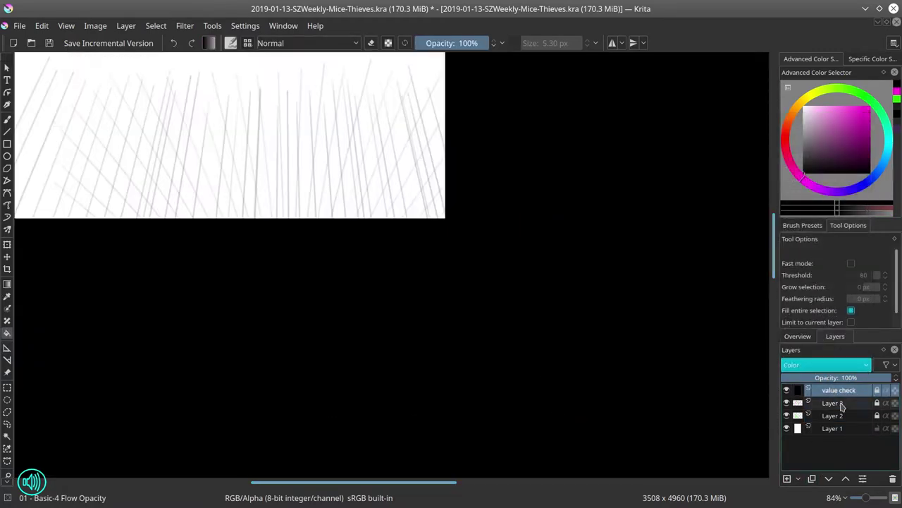
Add a new empty Layer 5 above Layer 1 and save the document.
click(839, 404)
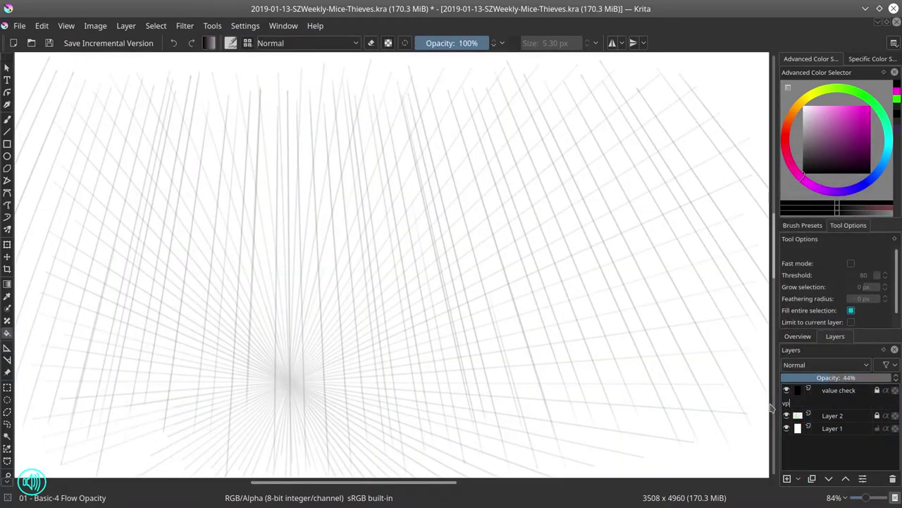
click(832, 428)
click(49, 43)
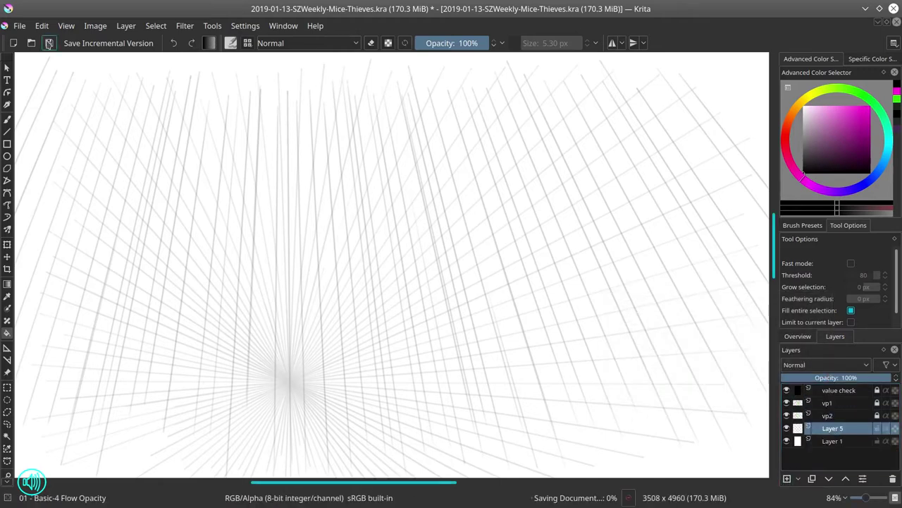
click(802, 225)
key(b)
click(802, 225)
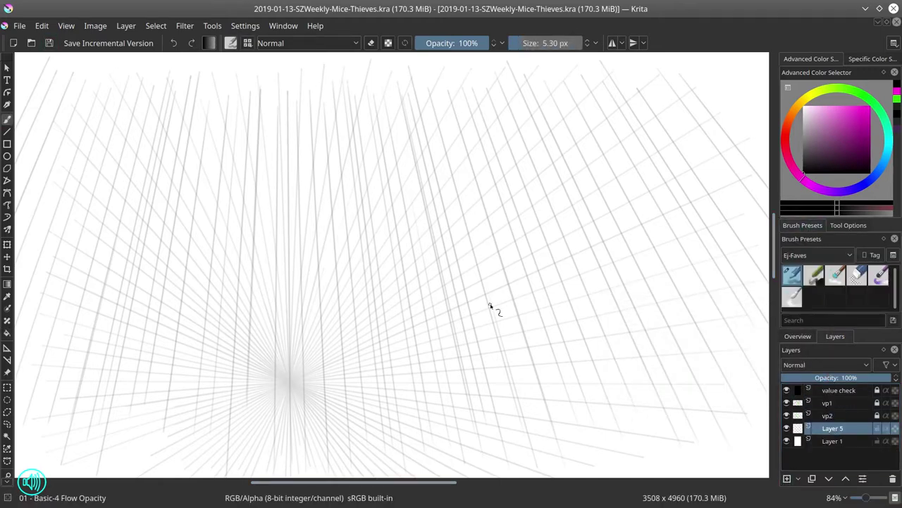
Draw the right wall's vertical corner edge and floor line, erasing the excess stroke tails.
drag(346, 219, 360, 377)
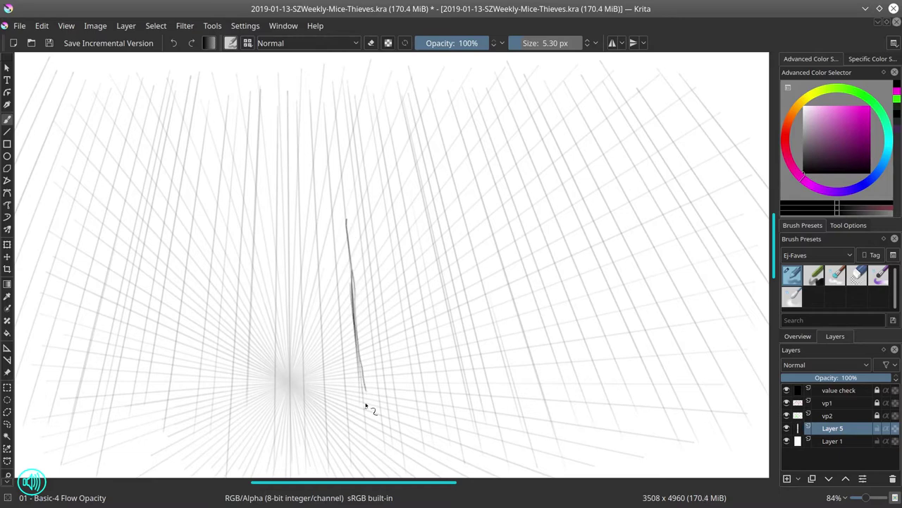
drag(374, 149, 405, 74)
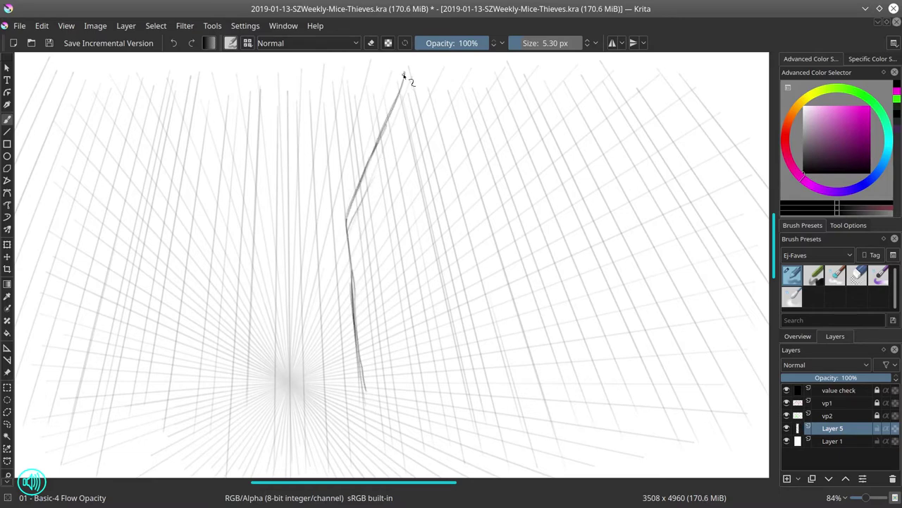
key(e)
mouse_move(352, 267)
mouse_down()
mouse_move(349, 341)
mouse_move(361, 395)
mouse_move(521, 435)
mouse_up()
key(/)
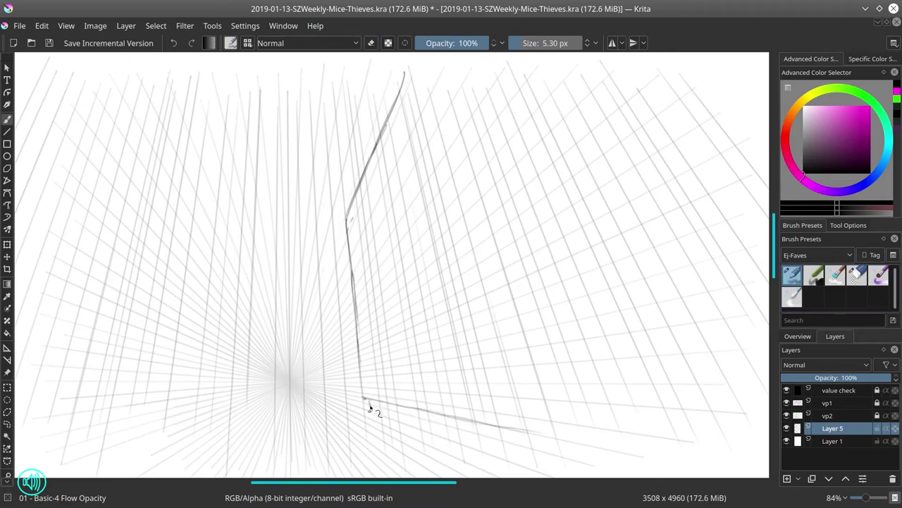
key(e)
mouse_move(522, 430)
mouse_down()
mouse_move(372, 409)
mouse_move(407, 366)
mouse_up()
key(/)
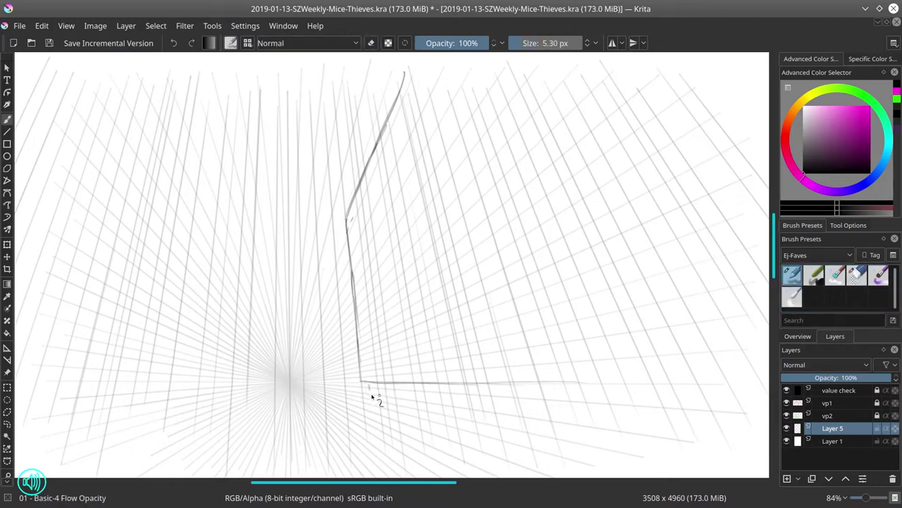
drag(374, 391, 559, 406)
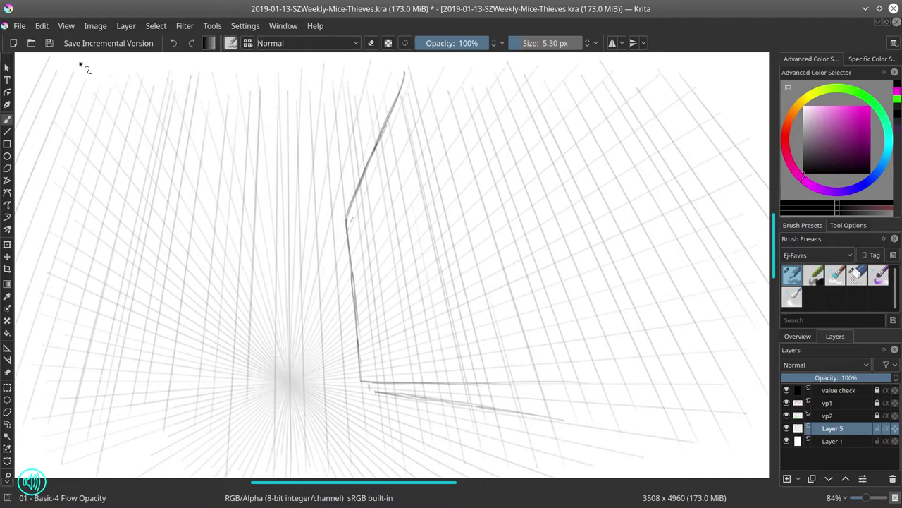
Draw the left wall's corner edge with two floor lines, then hide vp1 and vp2.
drag(79, 64, 142, 176)
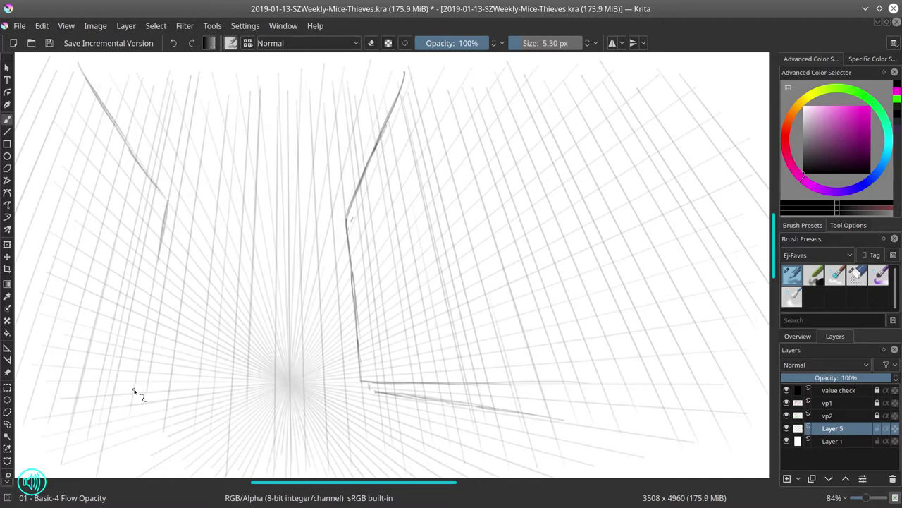
drag(134, 388, 134, 389)
drag(27, 396, 86, 393)
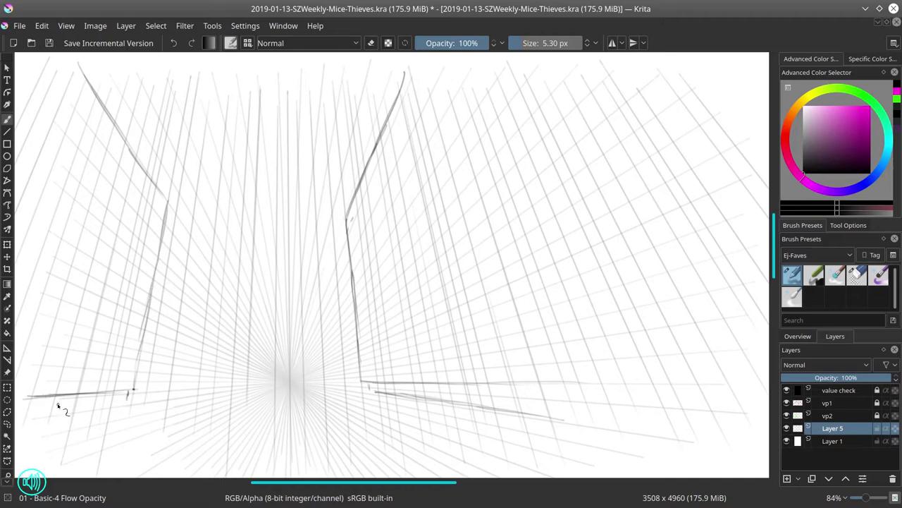
drag(22, 409, 124, 397)
key(h)
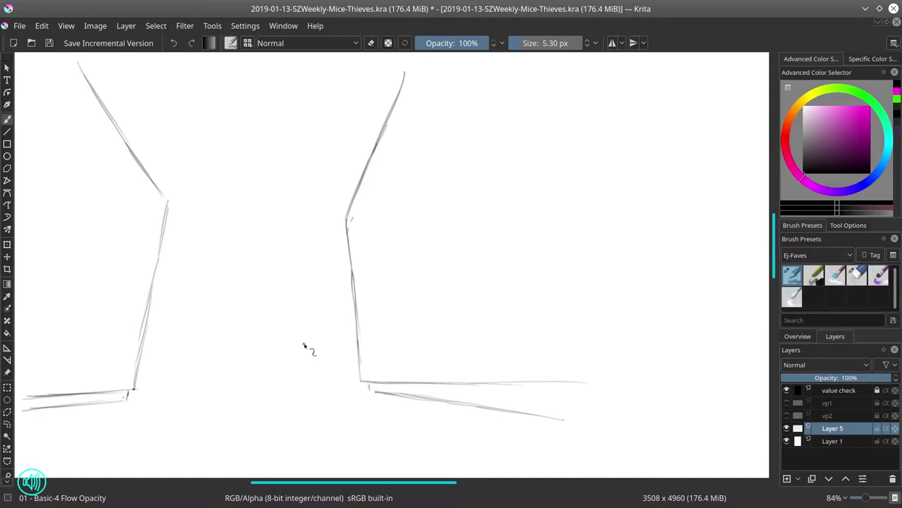
Show the vp2 guides again and sketch the left mouse's legs, body and head.
mouse_move(299, 340)
mouse_down()
mouse_move(397, 320)
mouse_move(309, 339)
mouse_move(332, 363)
mouse_move(359, 315)
mouse_up()
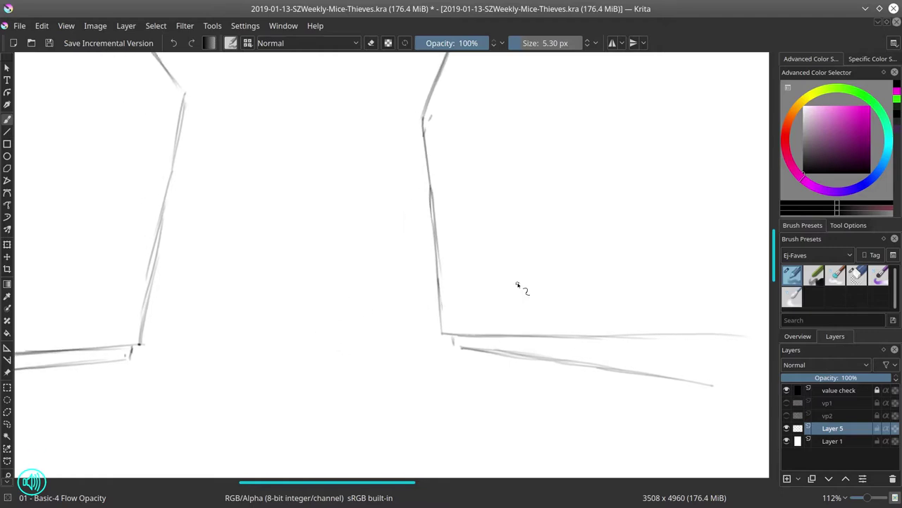
click(788, 415)
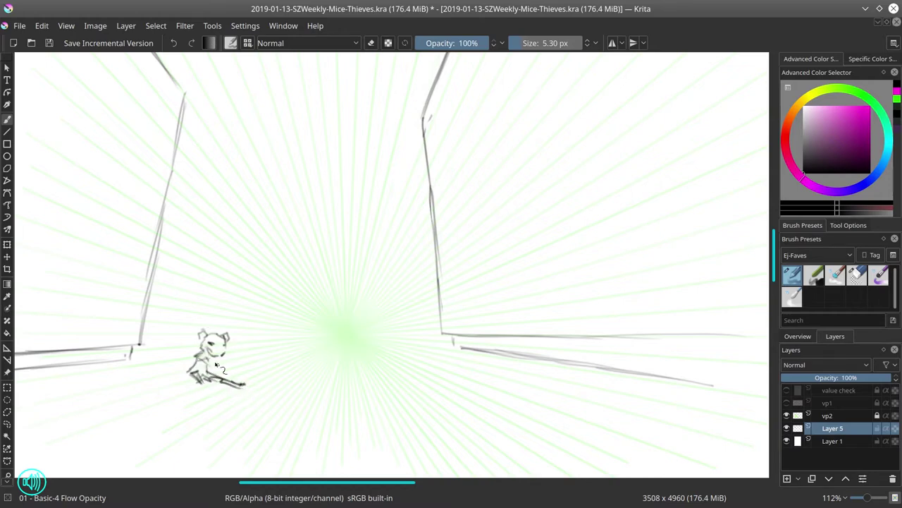
drag(194, 384, 190, 395)
drag(229, 363, 236, 378)
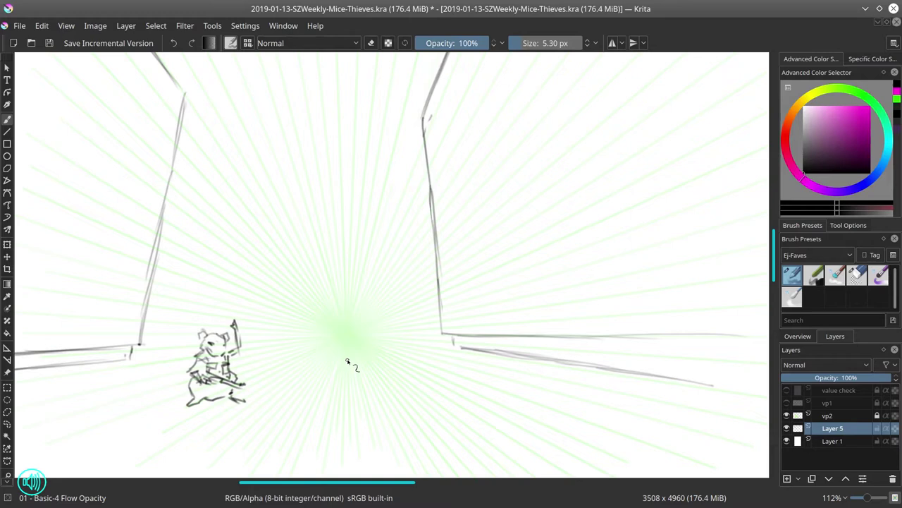
drag(351, 348, 347, 336)
mouse_move(387, 400)
mouse_down()
mouse_move(401, 387)
mouse_move(374, 384)
mouse_up()
Draw the centre mouse's curving tail, erase a stray mark, and lasso it for transforming.
mouse_move(399, 390)
mouse_down()
mouse_move(426, 390)
mouse_move(443, 402)
mouse_up()
key(e)
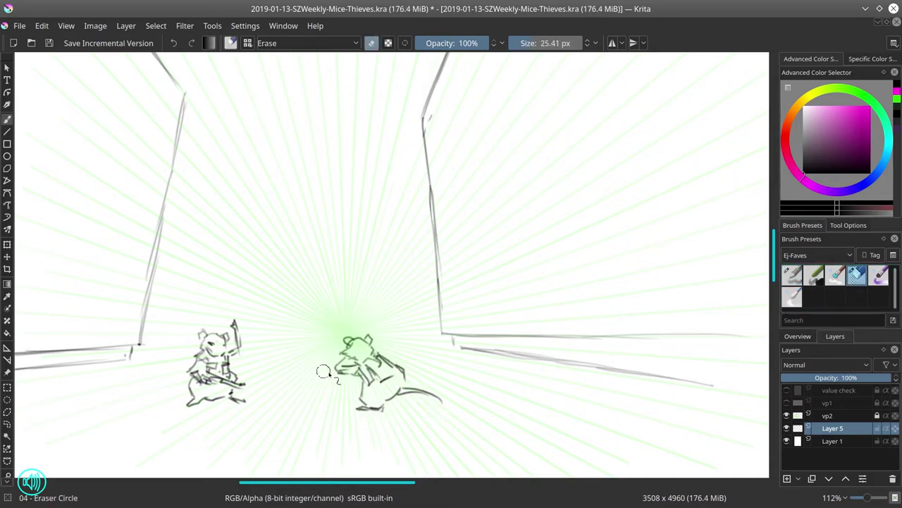
key(e)
drag(329, 375, 363, 364)
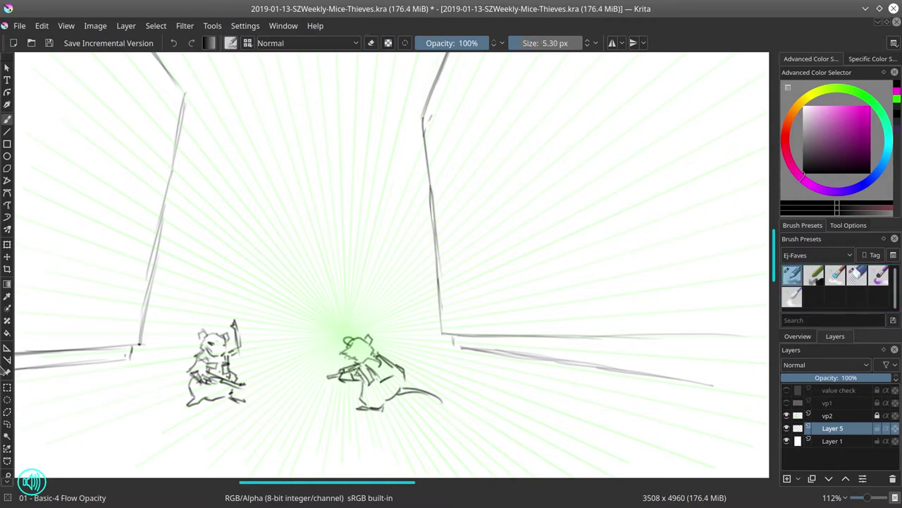
mouse_move(310, 345)
mouse_down()
mouse_move(409, 310)
mouse_move(303, 381)
mouse_up()
key(ctrl+t)
Enlarge the centre mouse, shift it left, apply the transform, and deselect.
drag(298, 439, 284, 449)
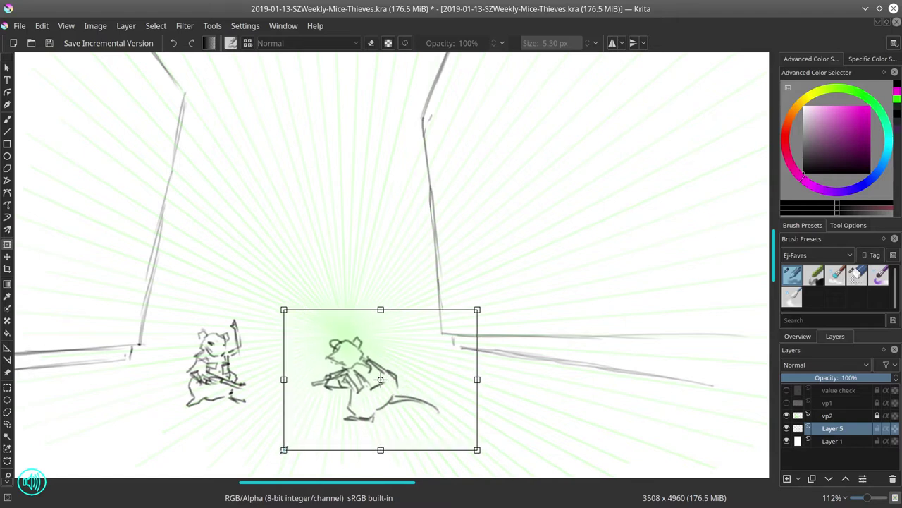
drag(319, 424, 301, 430)
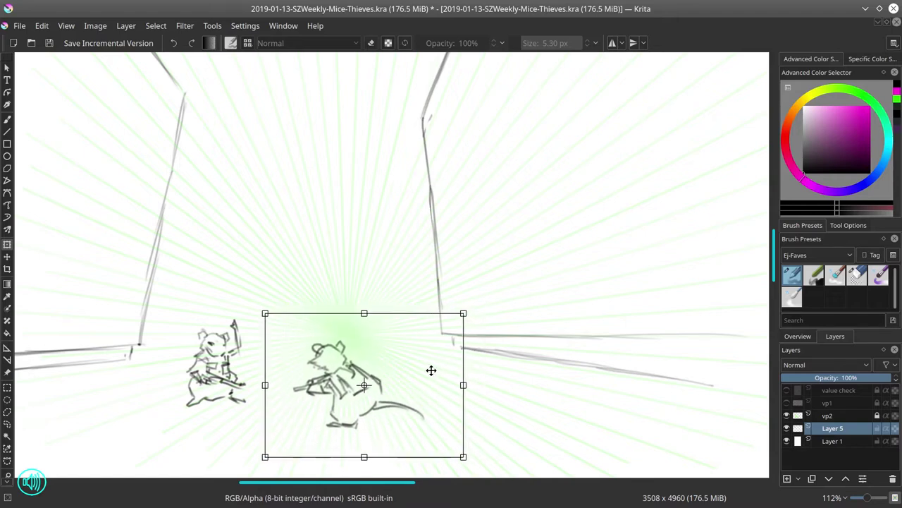
key(Return)
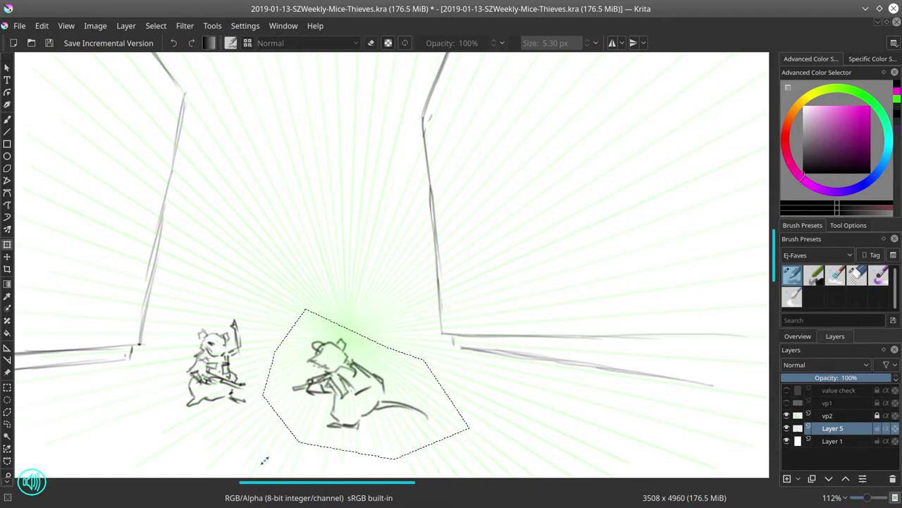
click(155, 25)
click(161, 56)
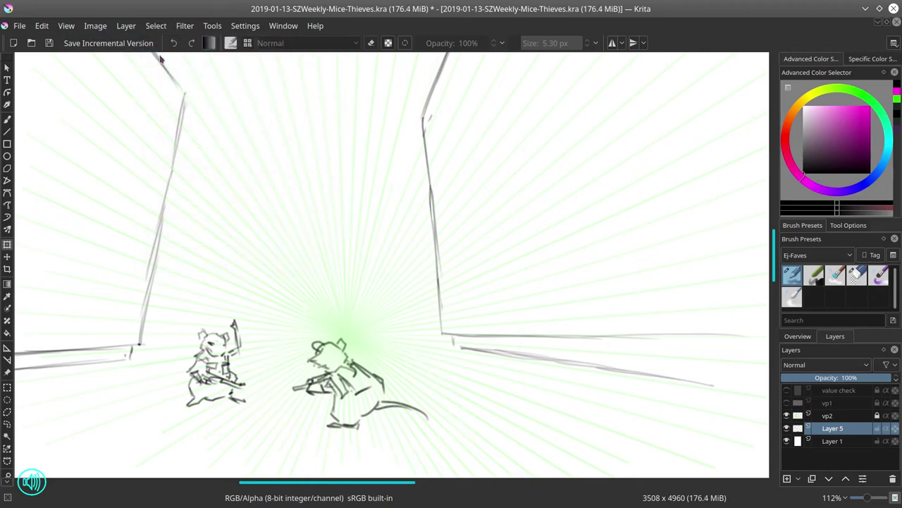
Sketch a third mouse's body beside the right wall corner, erasing stray strokes.
click(7, 120)
mouse_move(467, 402)
mouse_down()
mouse_move(517, 385)
mouse_move(527, 427)
mouse_up()
mouse_move(474, 399)
mouse_down()
mouse_move(453, 412)
mouse_move(445, 433)
mouse_move(486, 411)
mouse_move(473, 419)
mouse_move(469, 369)
mouse_up()
mouse_move(458, 335)
mouse_down()
mouse_move(447, 350)
mouse_move(478, 367)
mouse_move(474, 392)
mouse_move(505, 392)
mouse_up()
key(e)
key(slash)
Refine the right mouse's head, back, legs and long tail, then hide the vp2 guides.
mouse_move(485, 355)
mouse_down()
mouse_move(519, 386)
mouse_move(525, 379)
mouse_up()
mouse_move(457, 343)
mouse_down()
mouse_move(473, 333)
mouse_move(497, 343)
mouse_move(487, 353)
mouse_up()
drag(439, 386, 466, 384)
drag(468, 418, 511, 433)
mouse_move(513, 423)
mouse_down()
mouse_move(520, 430)
mouse_move(504, 451)
mouse_up()
drag(487, 419, 502, 439)
mouse_move(529, 406)
mouse_down()
mouse_move(525, 457)
mouse_move(603, 463)
mouse_up()
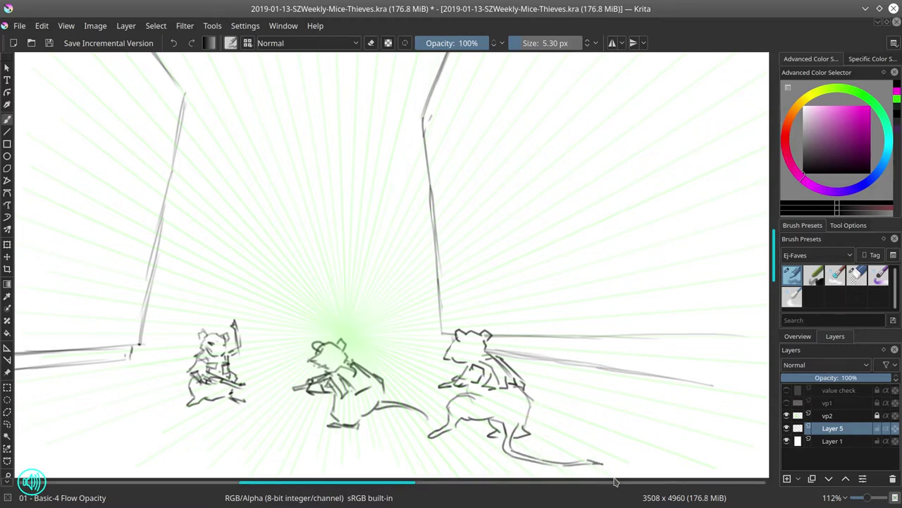
click(787, 416)
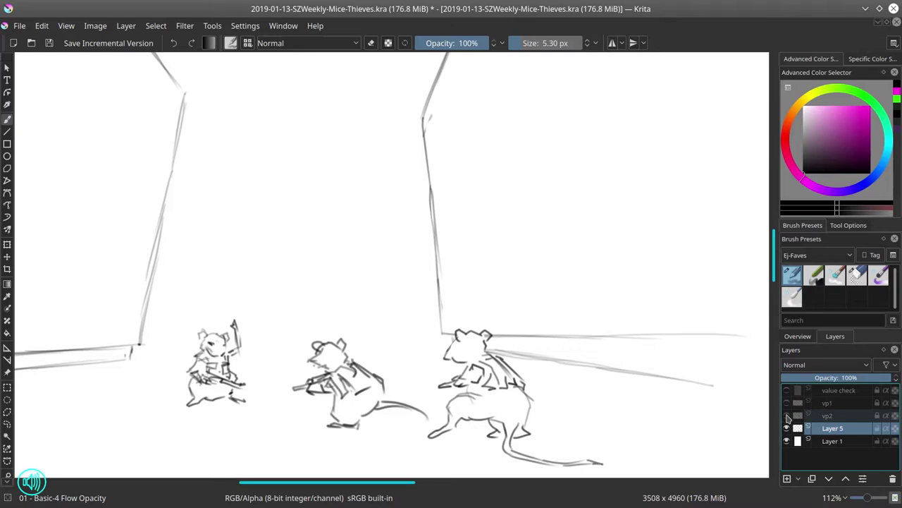
Sketch two small distant mice with heads and ears at the left wall corner.
mouse_move(130, 358)
mouse_down()
mouse_move(145, 326)
mouse_move(144, 352)
mouse_up()
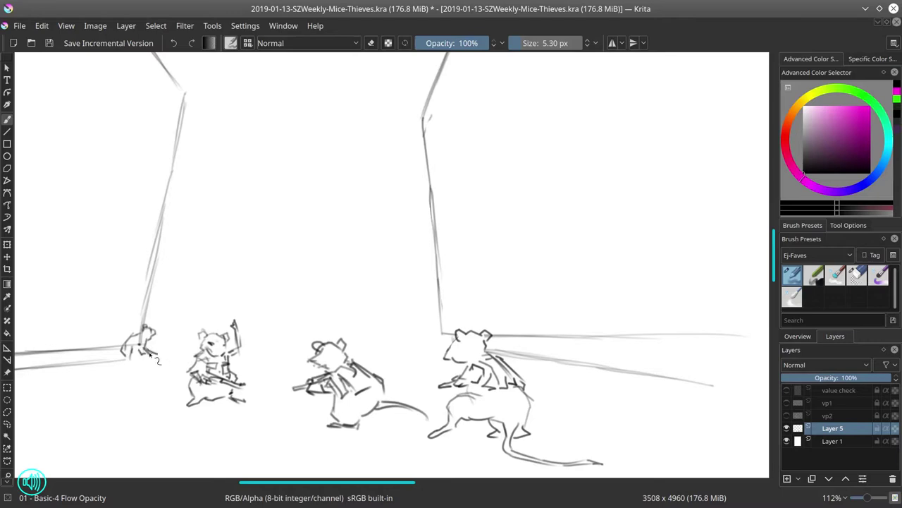
key(slash)
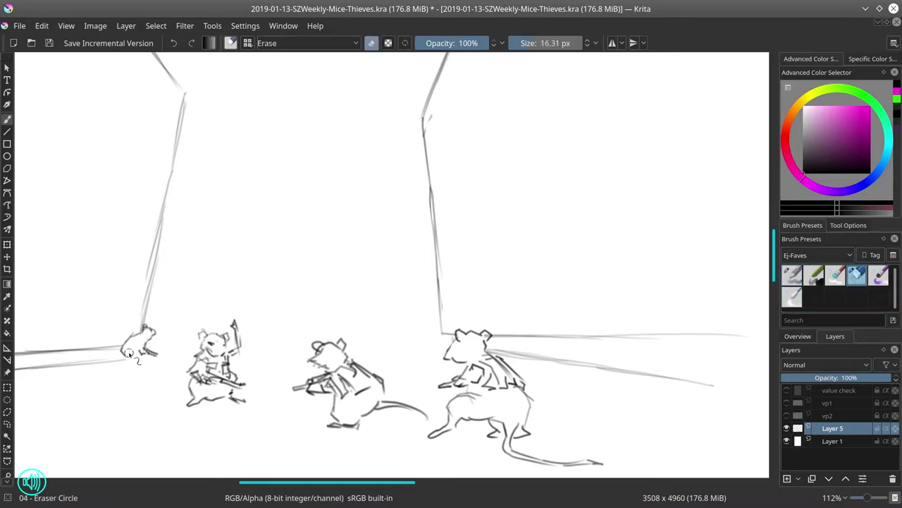
key(slash)
mouse_move(154, 337)
mouse_down()
mouse_move(132, 342)
mouse_move(127, 356)
mouse_move(151, 363)
mouse_up()
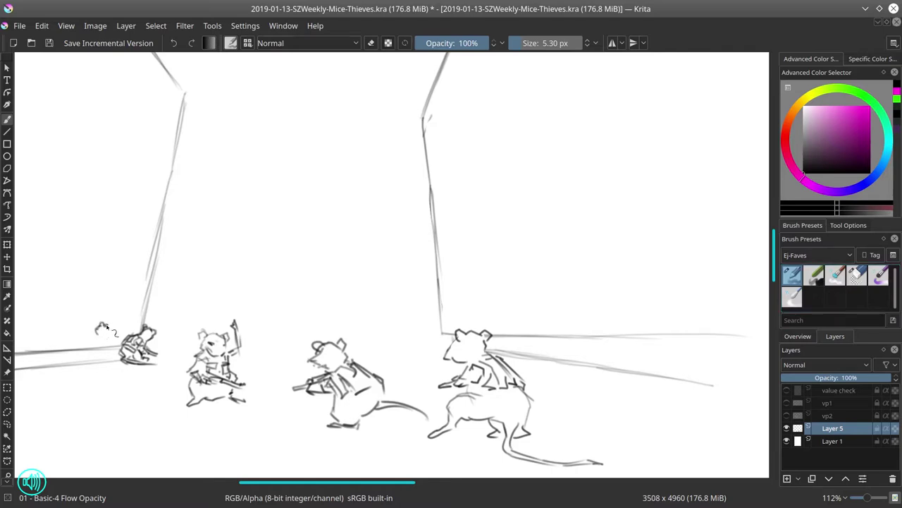
mouse_move(107, 327)
mouse_down()
mouse_move(105, 350)
mouse_move(88, 346)
mouse_move(90, 365)
mouse_move(104, 344)
mouse_move(92, 341)
mouse_move(94, 350)
mouse_move(109, 349)
mouse_move(91, 358)
mouse_move(100, 363)
mouse_move(68, 366)
mouse_up()
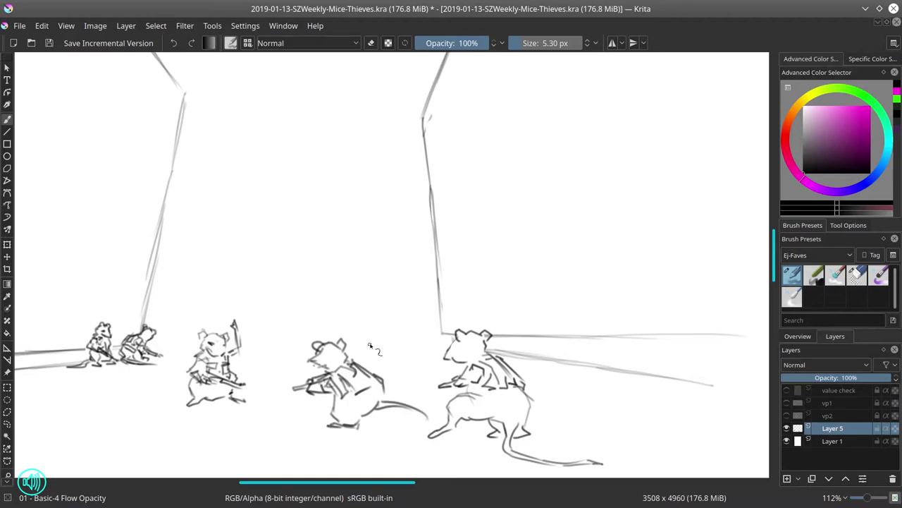
scroll(369, 345, down, 2)
Crop to a 1478 x 807 frame around the mice with a raised top edge, then show vp1 and vp2.
key(c)
drag(50, 168, 643, 448)
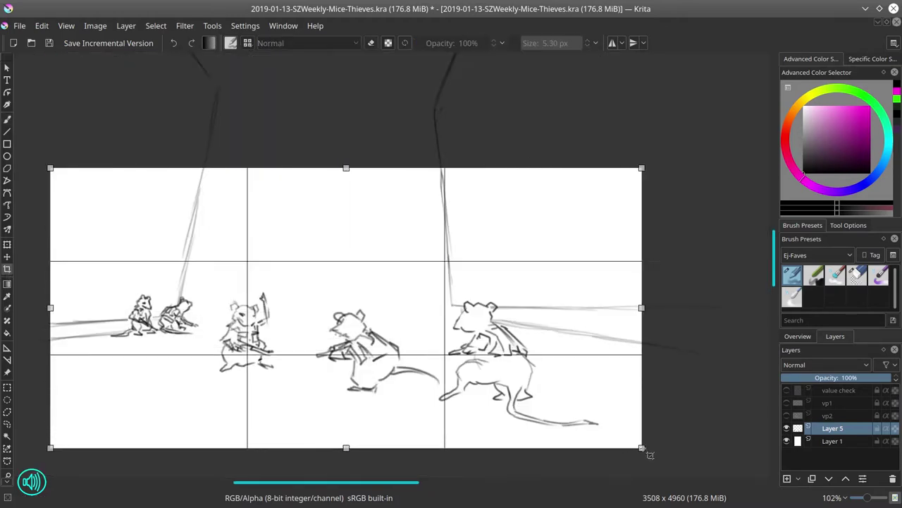
drag(46, 175, 62, 120)
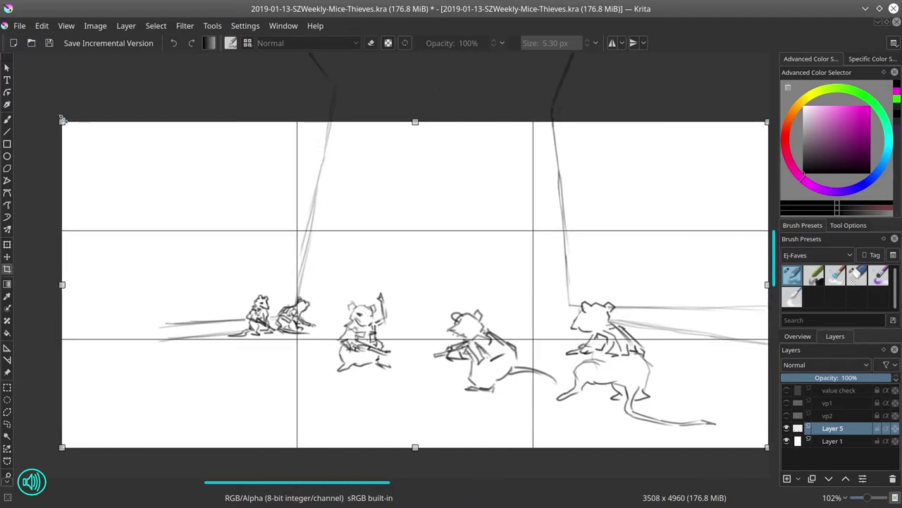
drag(291, 481, 317, 483)
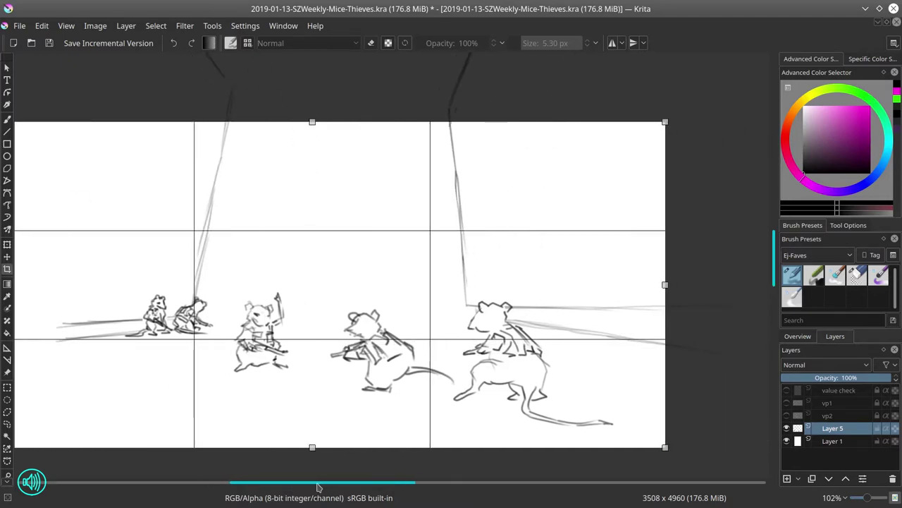
drag(312, 121, 311, 62)
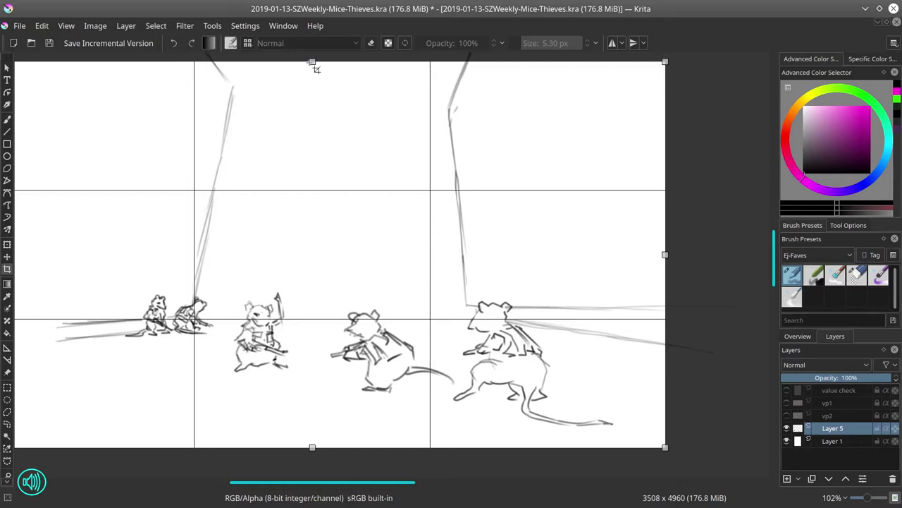
key(Return)
click(786, 402)
click(787, 416)
Extend the ground lines to the left edge of the cropped image.
drag(151, 387, 285, 387)
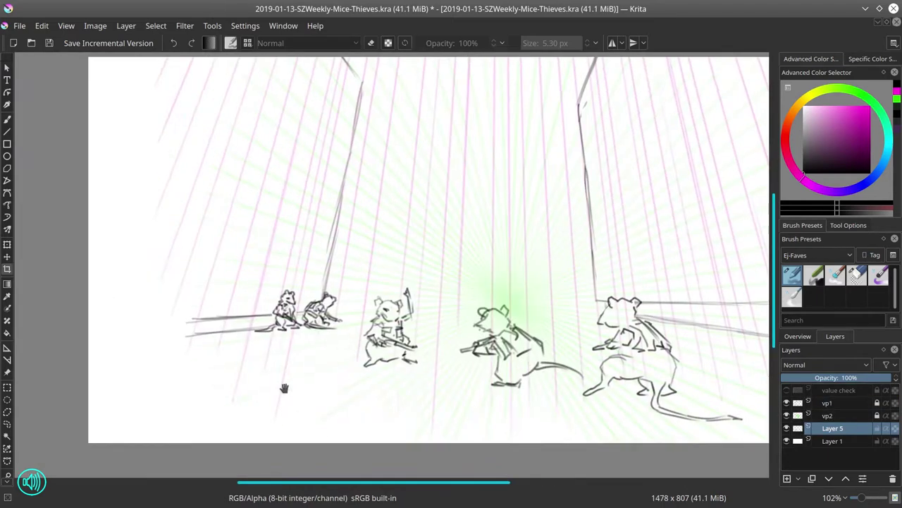
key(b)
drag(94, 331, 247, 319)
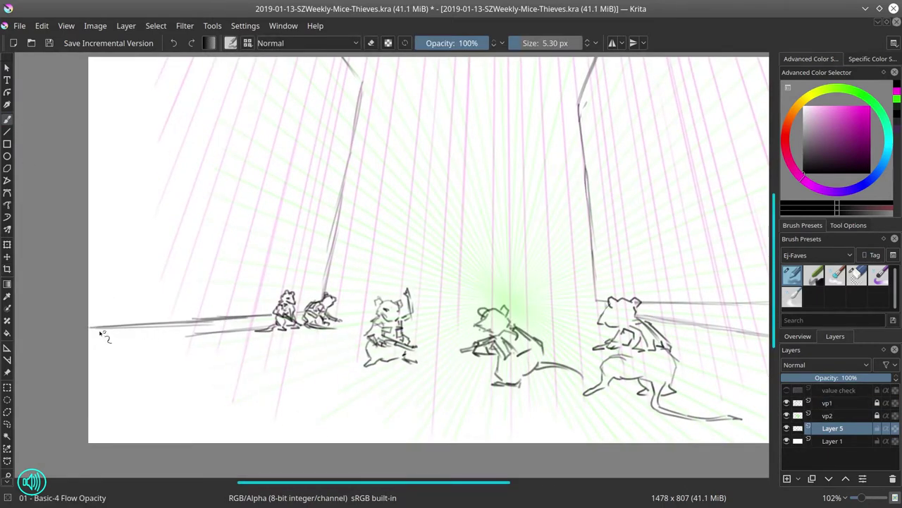
drag(88, 356, 207, 337)
drag(88, 327, 219, 318)
scroll(364, 165, up, 2)
scroll(497, 197, down, 1)
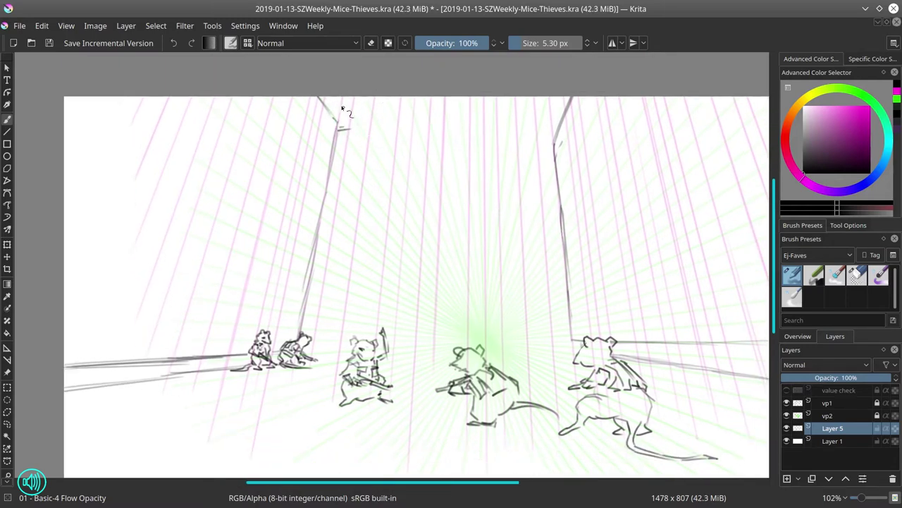
Redraw the top of the left wall edge and darken the pole lines.
drag(337, 97, 357, 127)
drag(543, 97, 533, 143)
drag(549, 103, 552, 150)
click(857, 275)
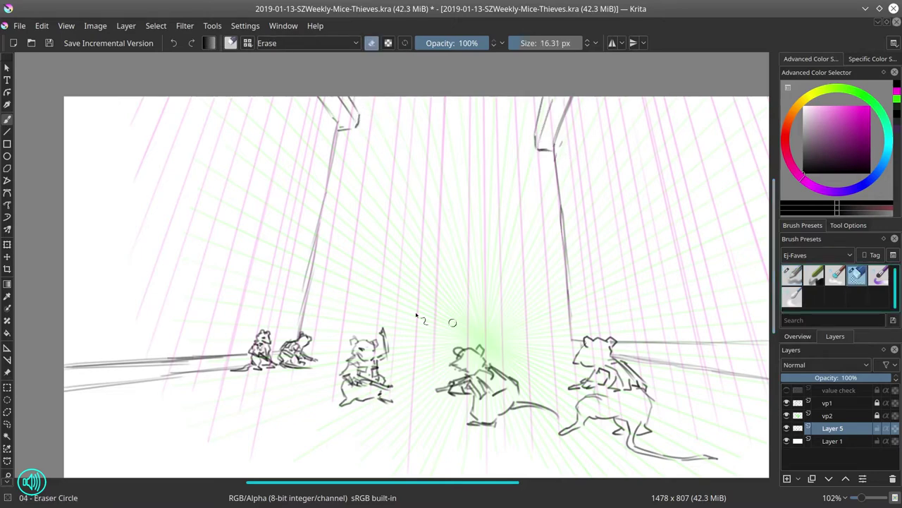
click(792, 275)
drag(337, 132, 315, 233)
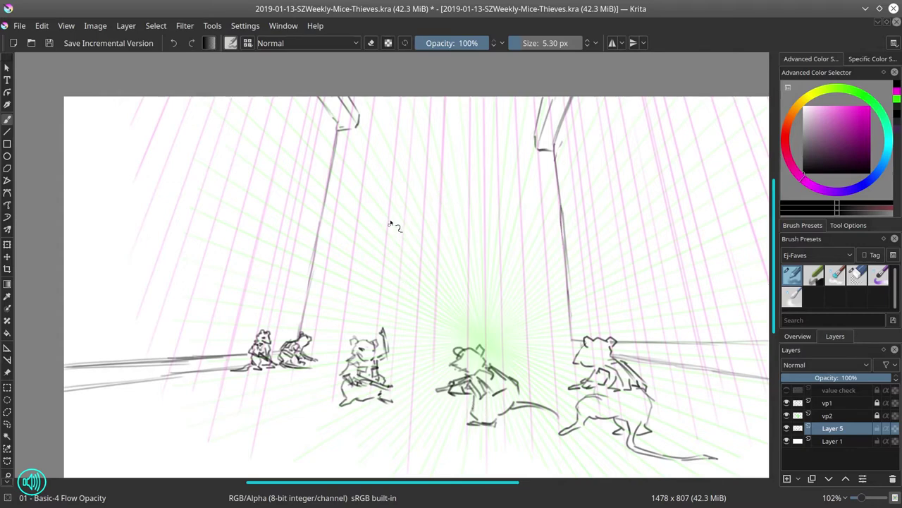
Draw a tall line above the raised-arm mouse and trim the horizontal line by the centre mouse.
mouse_move(389, 214)
mouse_down()
mouse_move(377, 321)
mouse_move(571, 337)
mouse_up()
drag(460, 342, 392, 338)
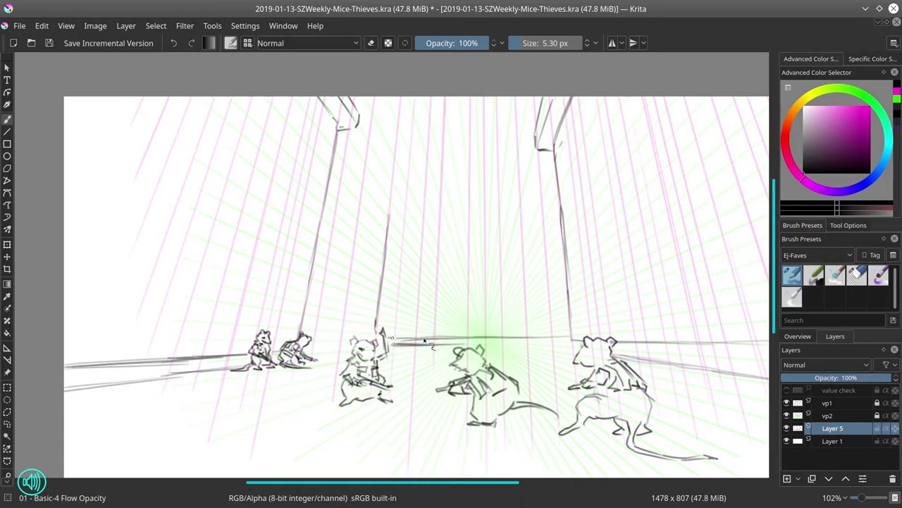
key(/)
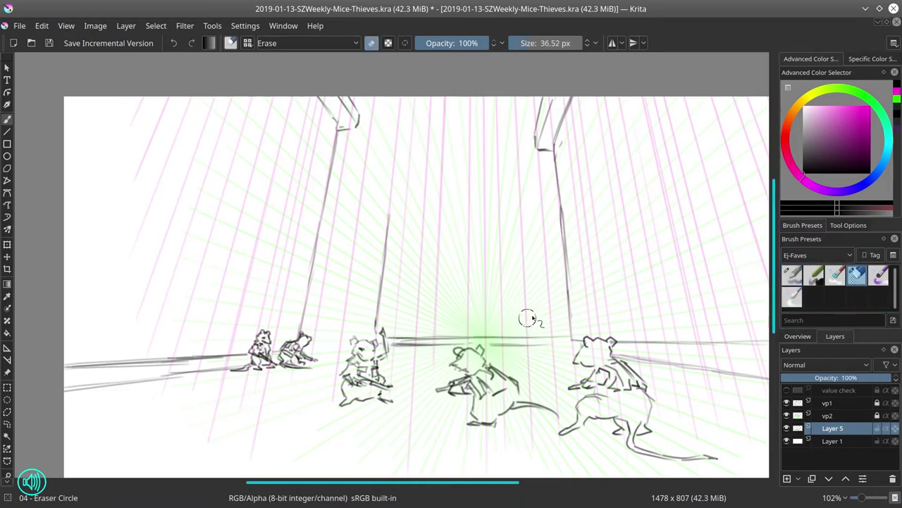
mouse_move(506, 343)
mouse_down()
mouse_move(552, 343)
mouse_move(496, 352)
mouse_move(556, 331)
mouse_up()
key(/)
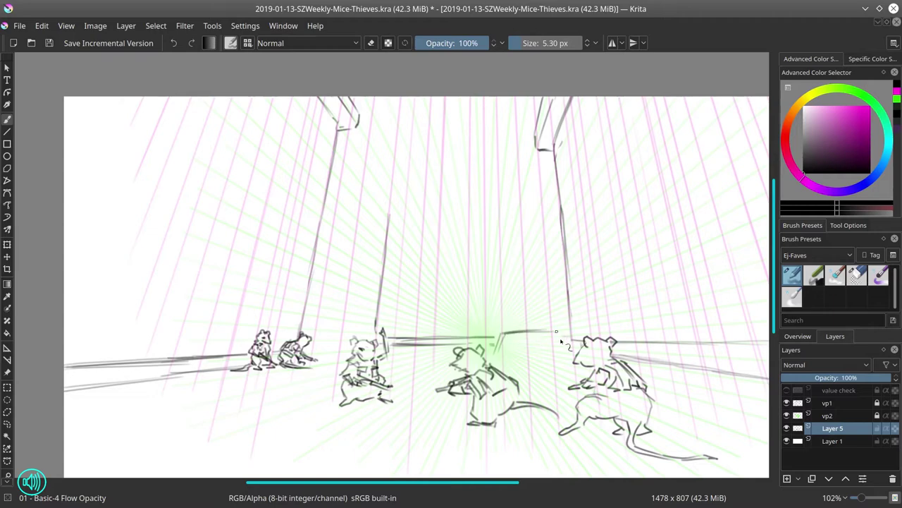
Outline the food bowl, letter its front 'TAN', and sketch lintel lines across the doorway.
mouse_move(492, 358)
mouse_down()
mouse_move(514, 360)
mouse_move(561, 330)
mouse_up()
drag(523, 354, 523, 339)
drag(515, 339, 533, 338)
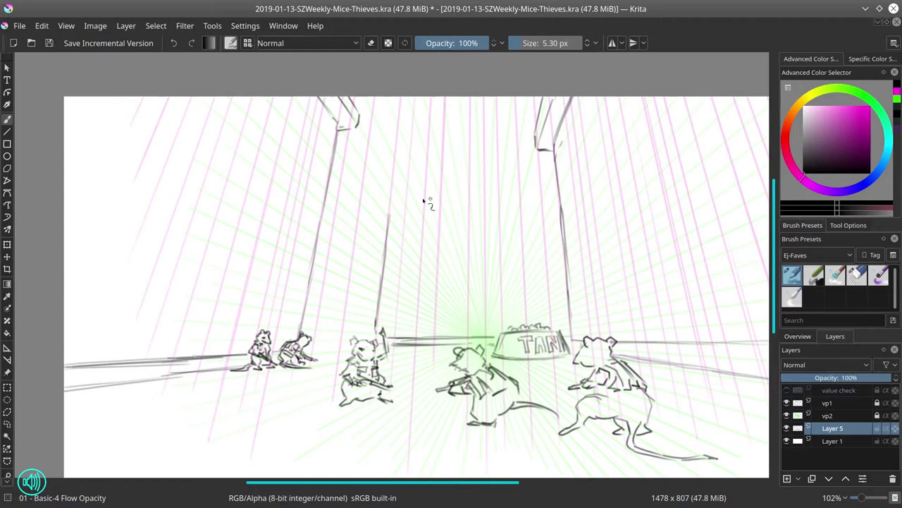
mouse_move(557, 204)
mouse_down()
mouse_move(378, 203)
mouse_move(399, 210)
mouse_move(379, 197)
mouse_move(544, 187)
mouse_up()
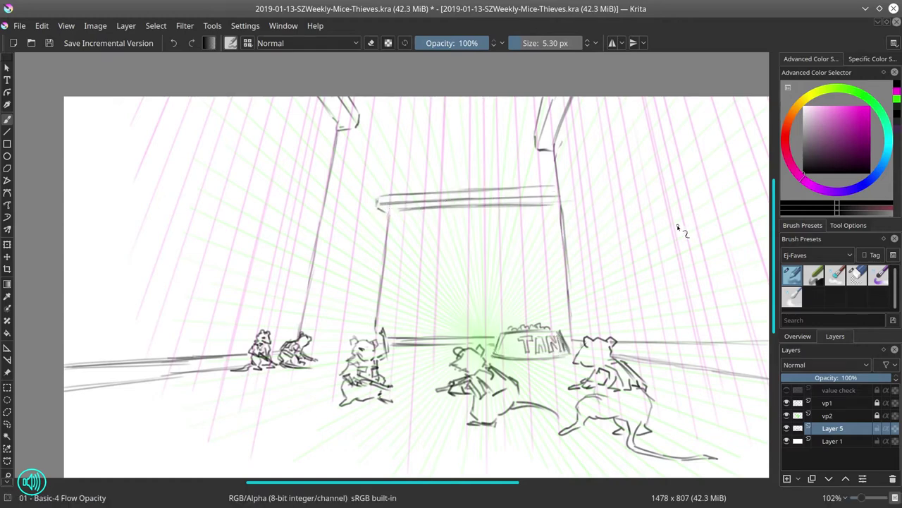
drag(634, 279, 608, 239)
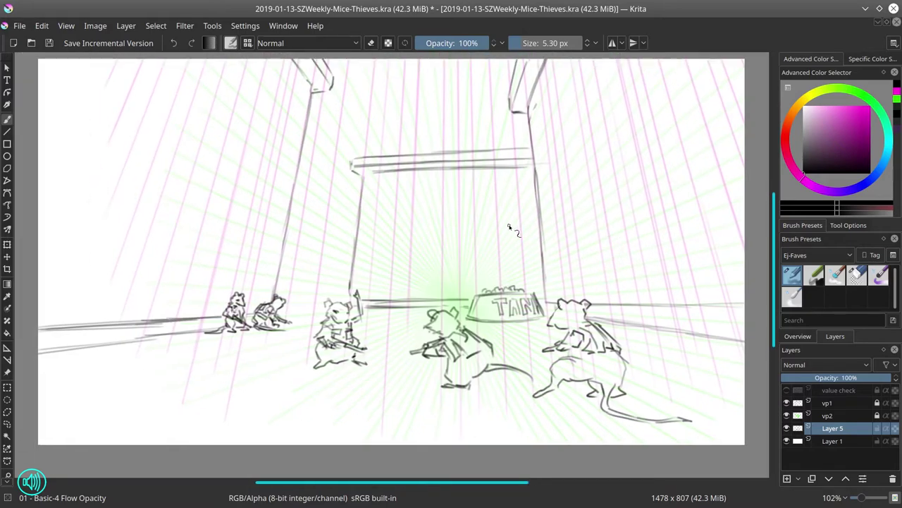
Save the drawing and hide the vp1 and vp2 guide layers.
click(49, 43)
click(787, 402)
click(787, 415)
click(95, 25)
Mirror the image horizontally to check it, flip it back, and show the vp1 and vp2 guides.
click(118, 160)
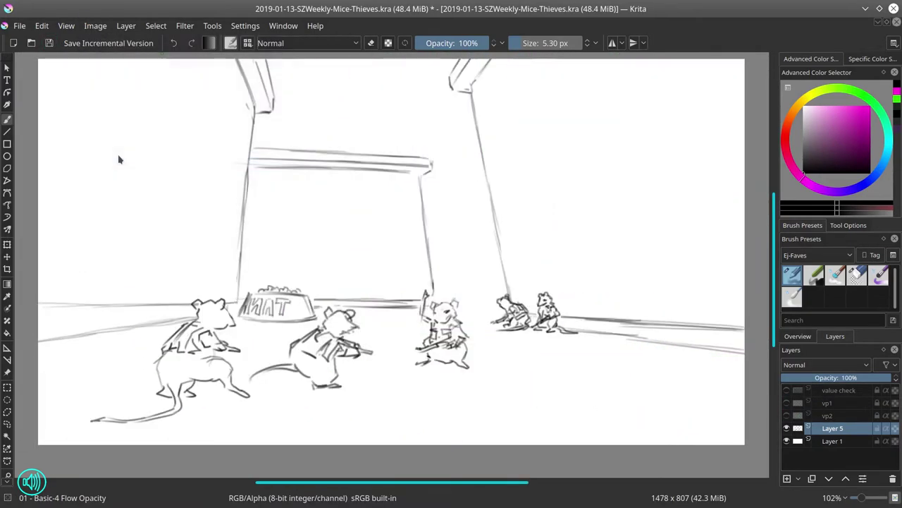
click(857, 275)
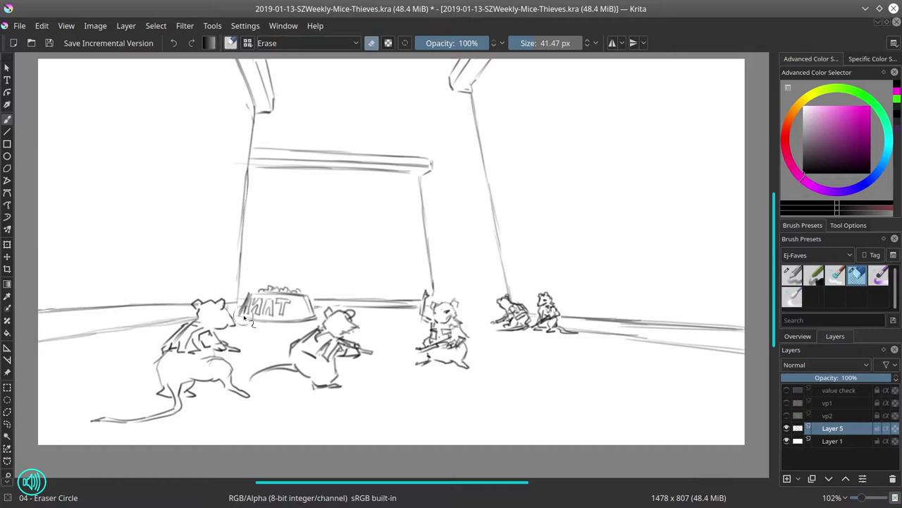
click(96, 26)
click(120, 158)
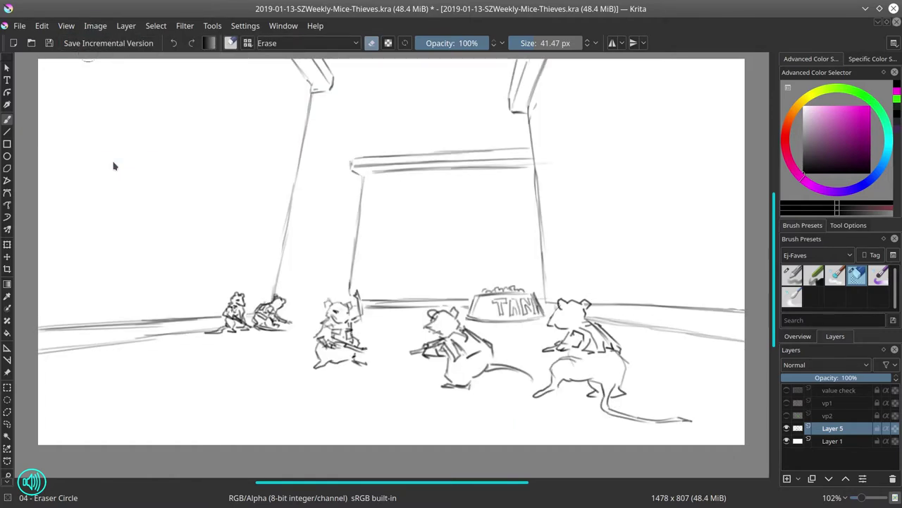
click(787, 403)
click(787, 415)
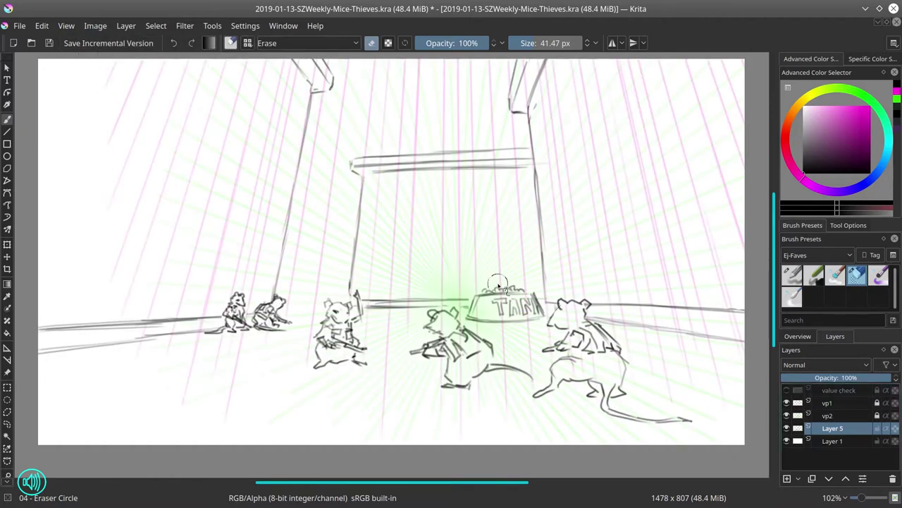
click(792, 275)
Draw the pillar edges and a floor line at the right pillar's base, undoing one stray stroke.
mouse_move(346, 62)
mouse_down()
mouse_move(333, 154)
mouse_move(320, 303)
mouse_up()
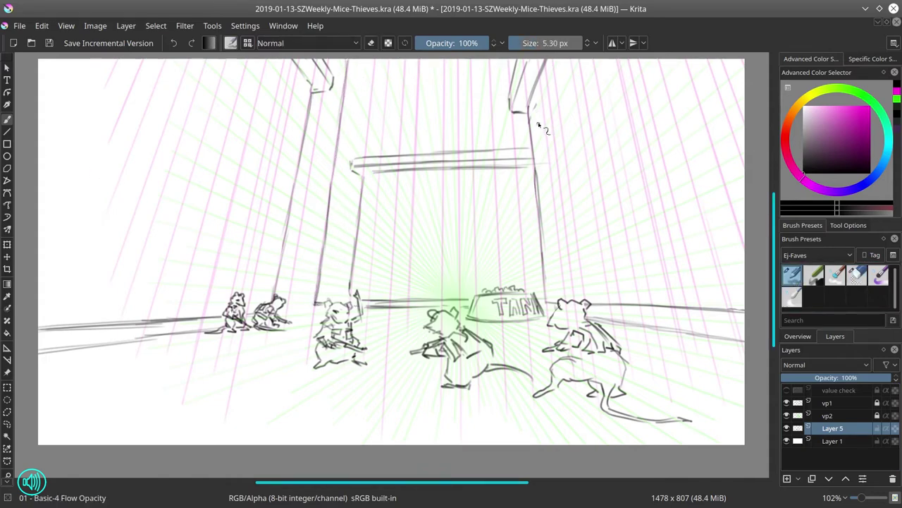
mouse_move(538, 125)
mouse_down()
mouse_move(557, 269)
mouse_move(541, 104)
mouse_move(563, 53)
mouse_up()
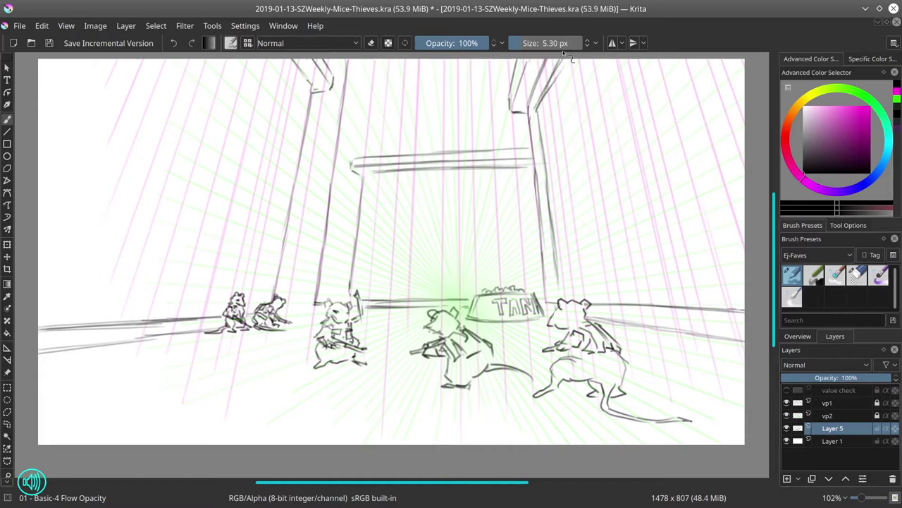
drag(562, 291, 628, 277)
drag(609, 62, 644, 238)
key(ctrl+z)
mouse_move(609, 62)
mouse_down()
mouse_move(655, 261)
mouse_move(652, 273)
mouse_move(571, 289)
mouse_up()
mouse_move(653, 257)
mouse_down()
mouse_move(644, 195)
mouse_move(644, 207)
mouse_up()
mouse_move(645, 158)
mouse_down()
mouse_move(636, 145)
mouse_move(645, 203)
mouse_up()
drag(619, 81, 616, 62)
drag(543, 115, 547, 159)
drag(568, 275, 606, 262)
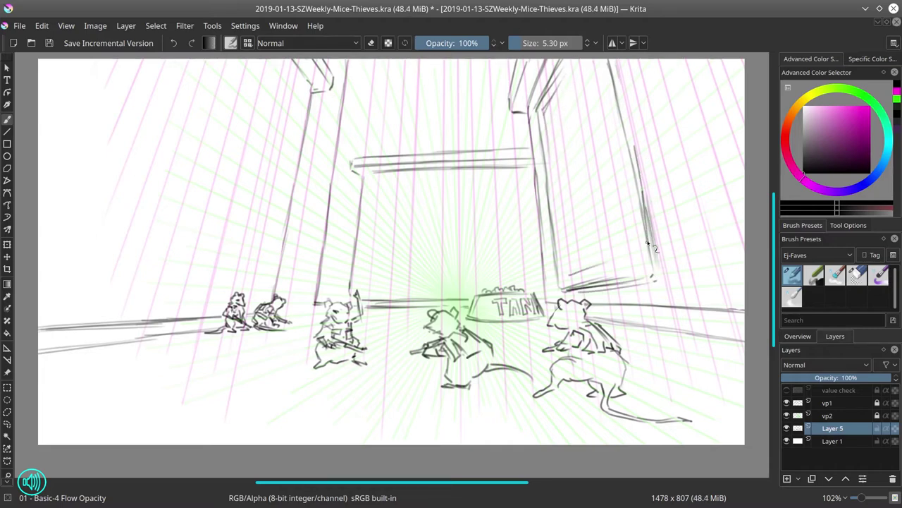
mouse_move(595, 69)
mouse_down()
mouse_move(633, 254)
mouse_move(605, 266)
mouse_up()
Sketch the right wall panel's edges and the far-right floor lines.
drag(645, 71, 666, 168)
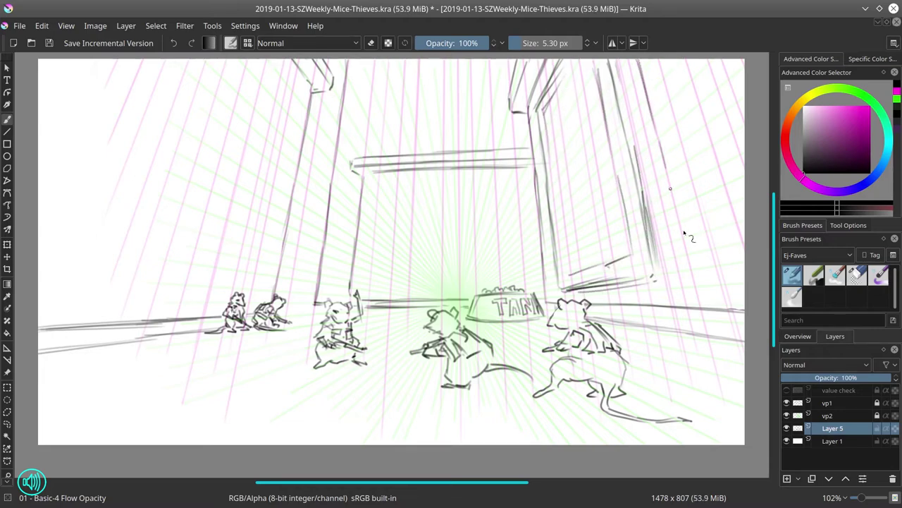
drag(658, 130, 681, 223)
drag(694, 277, 744, 260)
drag(599, 264, 627, 256)
drag(711, 231, 745, 221)
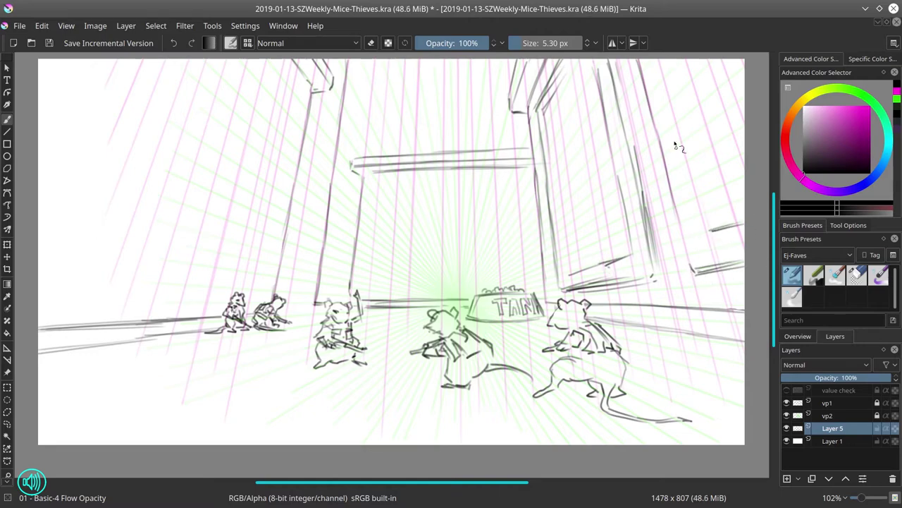
drag(663, 64, 694, 176)
drag(688, 151, 715, 229)
drag(666, 60, 715, 224)
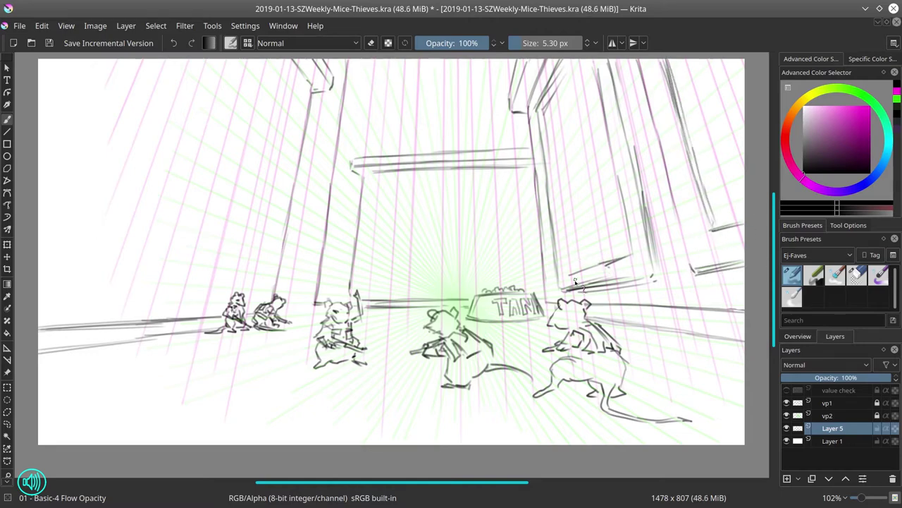
drag(543, 113, 576, 285)
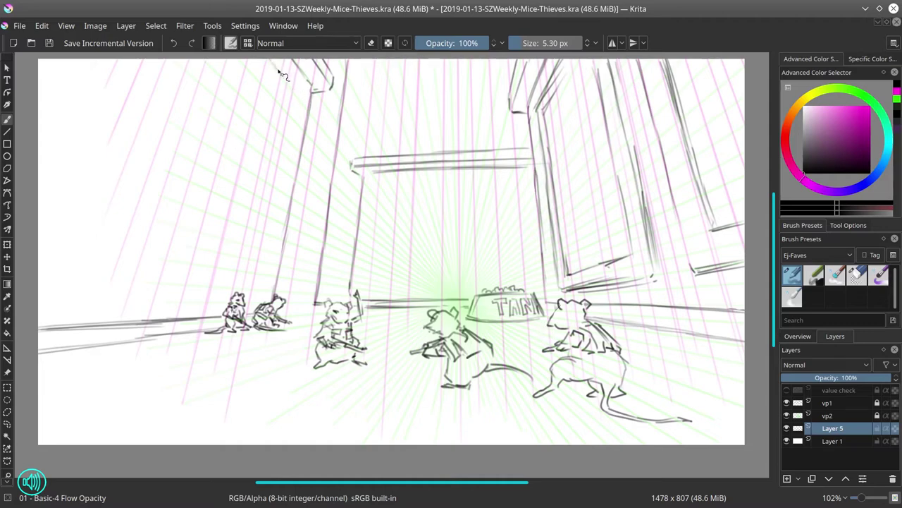
Sketch the left wall panels and left pillar edges with a floor line beside the mice.
mouse_move(296, 93)
mouse_down()
mouse_move(258, 284)
mouse_move(125, 277)
mouse_up()
drag(208, 285, 258, 290)
mouse_move(177, 61)
mouse_down()
mouse_move(113, 225)
mouse_move(119, 275)
mouse_move(99, 272)
mouse_up()
drag(132, 187, 94, 271)
drag(161, 84, 91, 274)
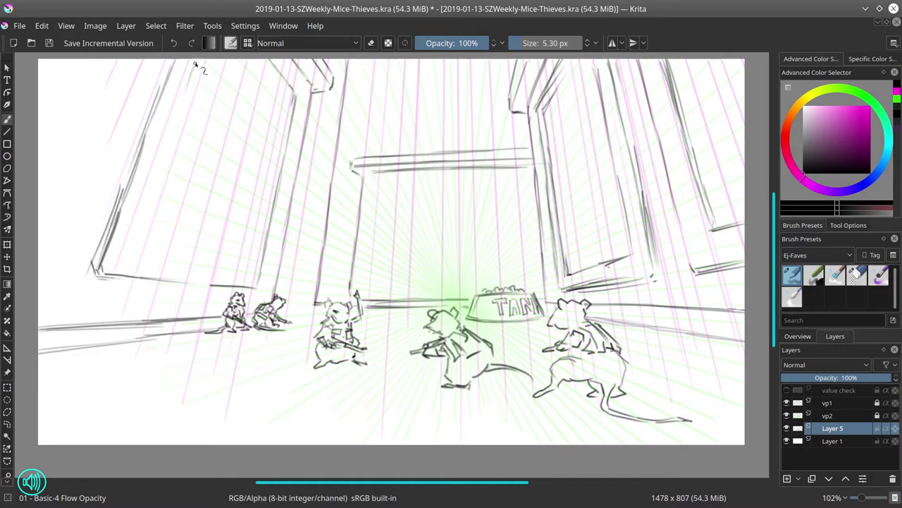
mouse_move(196, 65)
mouse_down()
mouse_move(132, 248)
mouse_move(244, 265)
mouse_up()
drag(282, 100, 272, 176)
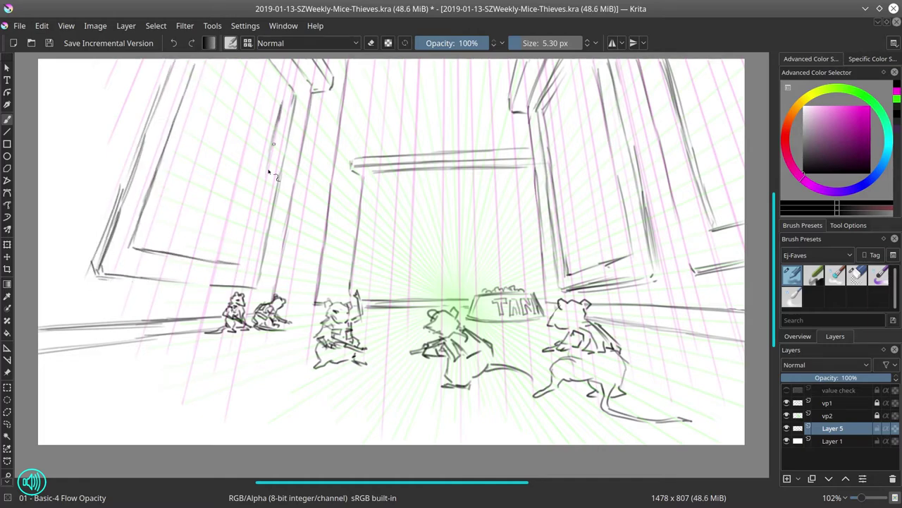
drag(279, 122, 251, 266)
mouse_move(247, 59)
mouse_down()
mouse_move(293, 107)
mouse_move(280, 110)
mouse_move(255, 217)
mouse_up()
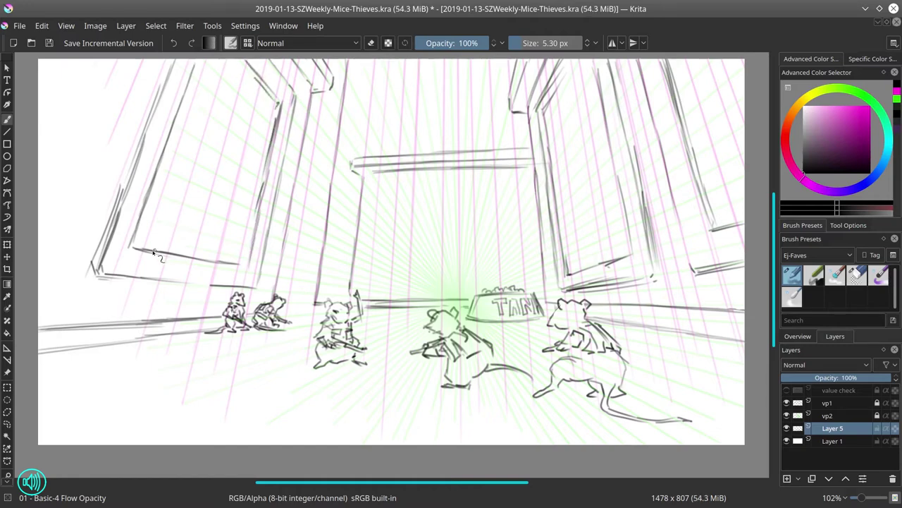
mouse_move(139, 62)
mouse_down()
mouse_move(105, 164)
mouse_move(52, 267)
mouse_up()
Draw the left wall's far edge and sketch strokes along the left pillar base with guides hidden.
drag(110, 61, 43, 227)
key(ctrl+h)
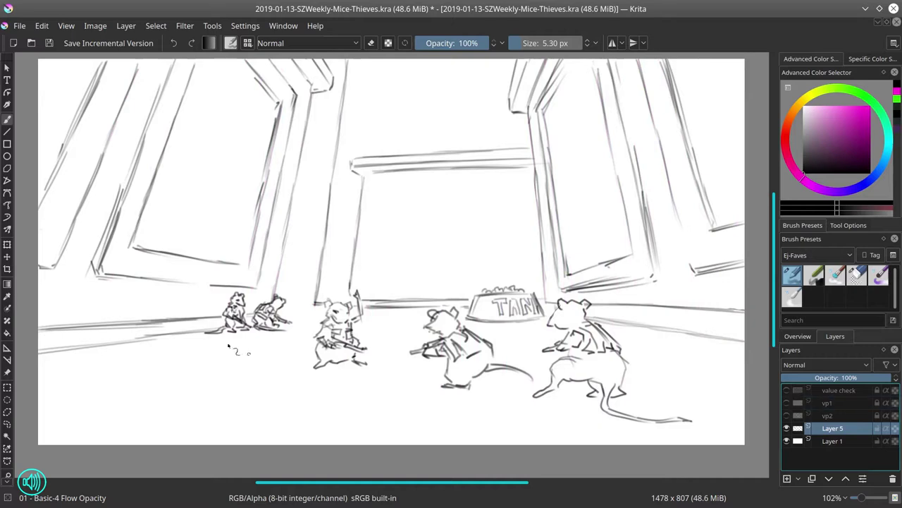
drag(121, 279, 219, 292)
drag(138, 247, 242, 264)
Sketch a small rectangular frame and a small box above the doorway.
drag(255, 234, 244, 267)
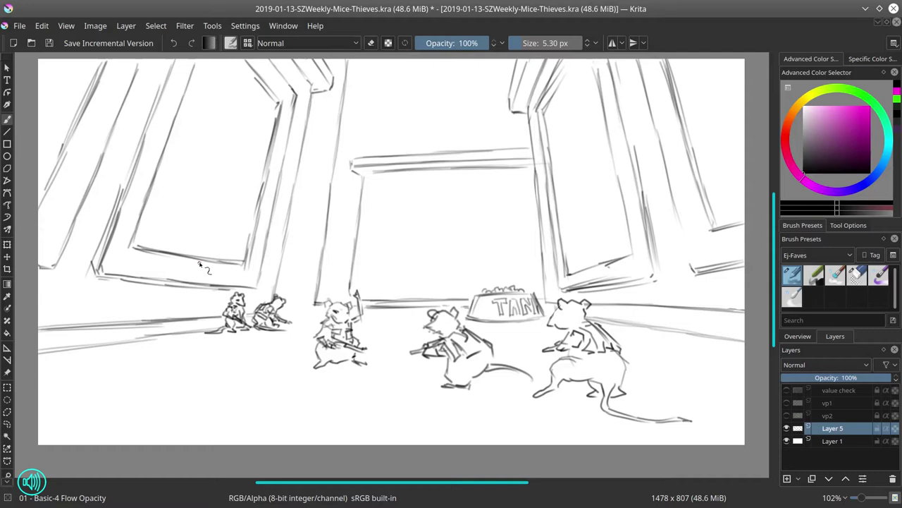
mouse_move(355, 96)
mouse_down()
mouse_move(359, 123)
mouse_move(371, 121)
mouse_up()
mouse_move(380, 130)
mouse_down()
mouse_move(381, 148)
mouse_move(400, 125)
mouse_move(404, 150)
mouse_move(465, 127)
mouse_move(499, 146)
mouse_up()
With the vp1 guides showing, sketch the left door rectangle and its inner panel.
click(787, 403)
mouse_move(378, 185)
mouse_down()
mouse_move(370, 285)
mouse_move(456, 282)
mouse_move(462, 181)
mouse_move(464, 249)
mouse_up()
drag(463, 212, 461, 282)
drag(386, 195, 379, 274)
drag(386, 195, 443, 192)
mouse_move(447, 265)
mouse_down()
mouse_move(451, 196)
mouse_move(448, 267)
mouse_up()
mouse_move(386, 198)
mouse_down()
mouse_move(379, 277)
mouse_move(445, 272)
mouse_up()
mouse_move(448, 241)
mouse_down()
mouse_move(449, 277)
mouse_move(483, 200)
mouse_up()
Sketch the second door and its inner panel, then add strokes along the door frame's top.
drag(483, 276, 482, 182)
mouse_move(483, 181)
mouse_down()
mouse_move(518, 185)
mouse_move(492, 254)
mouse_up()
drag(495, 198, 494, 262)
drag(498, 195, 531, 193)
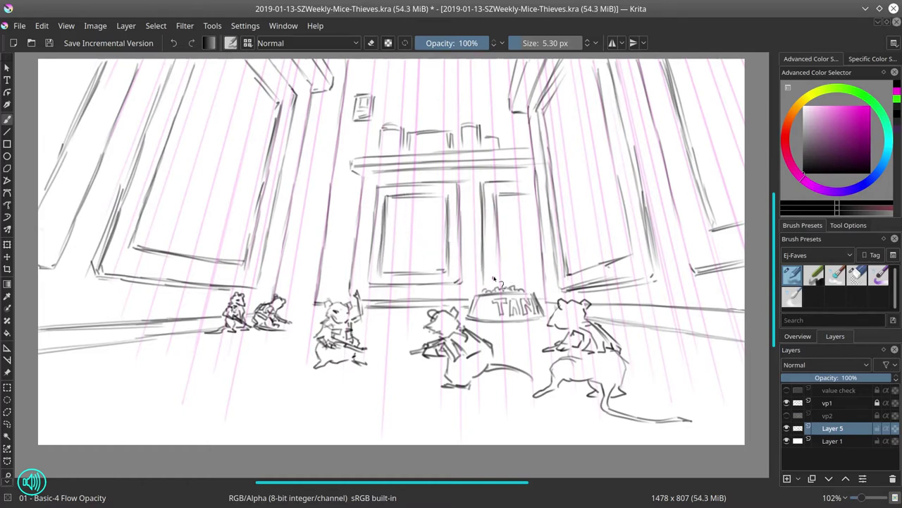
drag(497, 269, 534, 268)
click(786, 415)
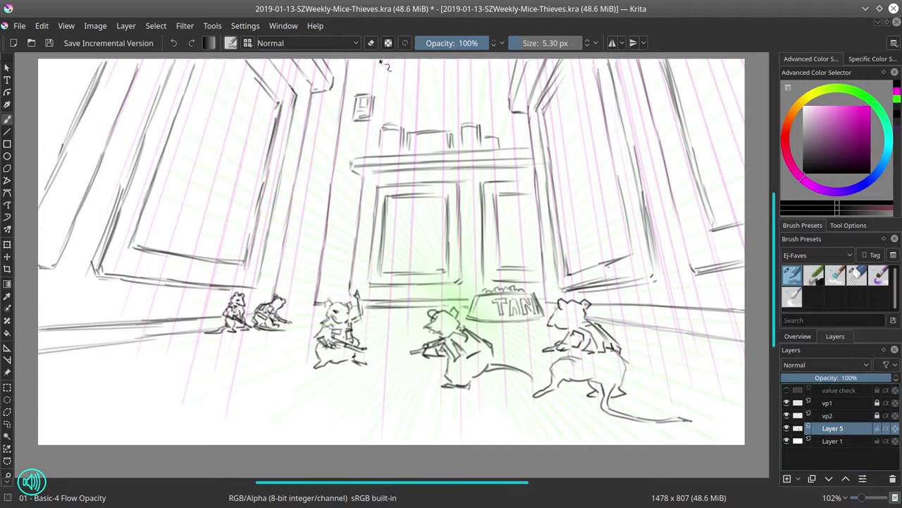
click(787, 415)
mouse_move(393, 92)
mouse_down()
mouse_move(506, 86)
mouse_move(376, 61)
mouse_move(518, 86)
mouse_up()
Hide vp1, save, rename Layer 5 to 'sketch', and open layer actions with vp2 also selected.
click(787, 402)
key(minus)
key(minus)
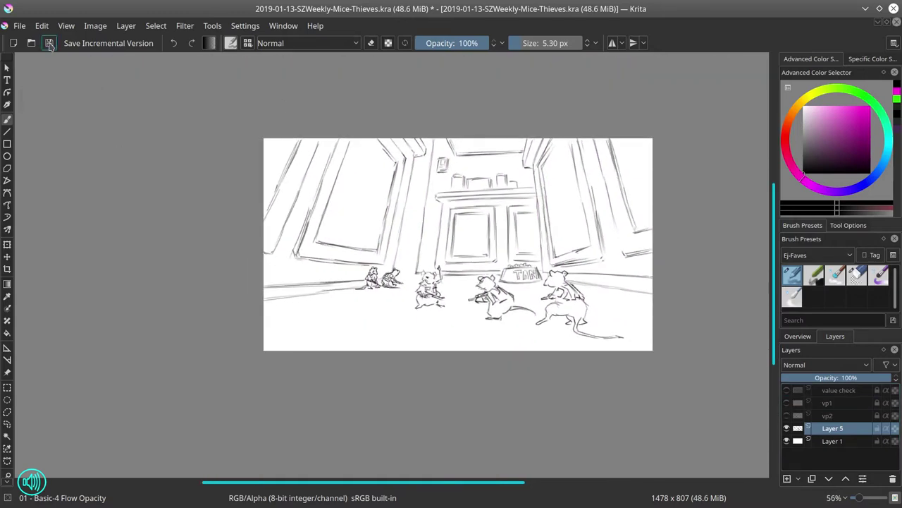
click(50, 43)
double_click(833, 428)
text(sketch)
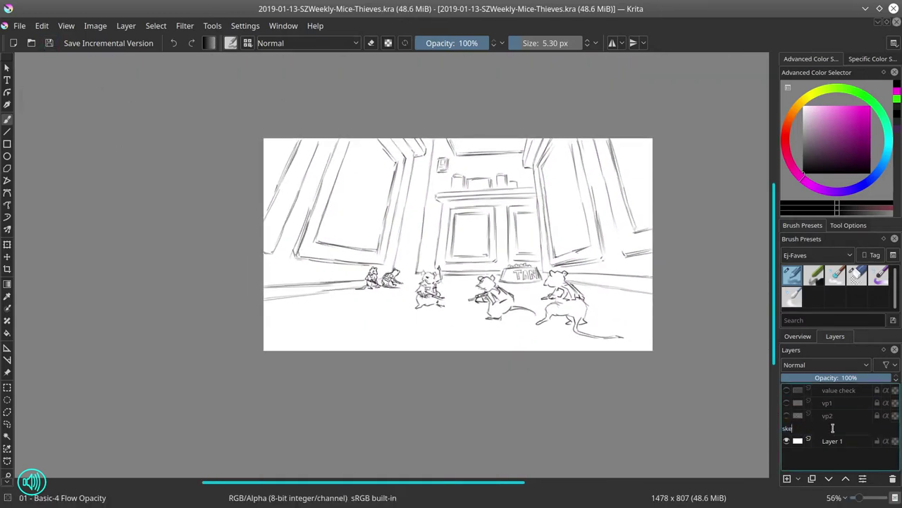
key(Return)
ctrl+click(828, 416)
right_click(841, 409)
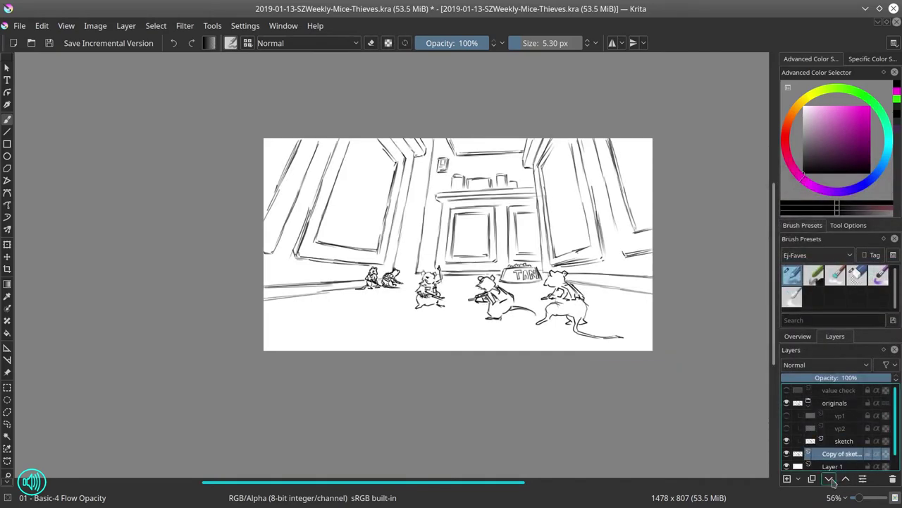
Mirror the image horizontally, flip it back, and save the document.
click(95, 25)
click(116, 160)
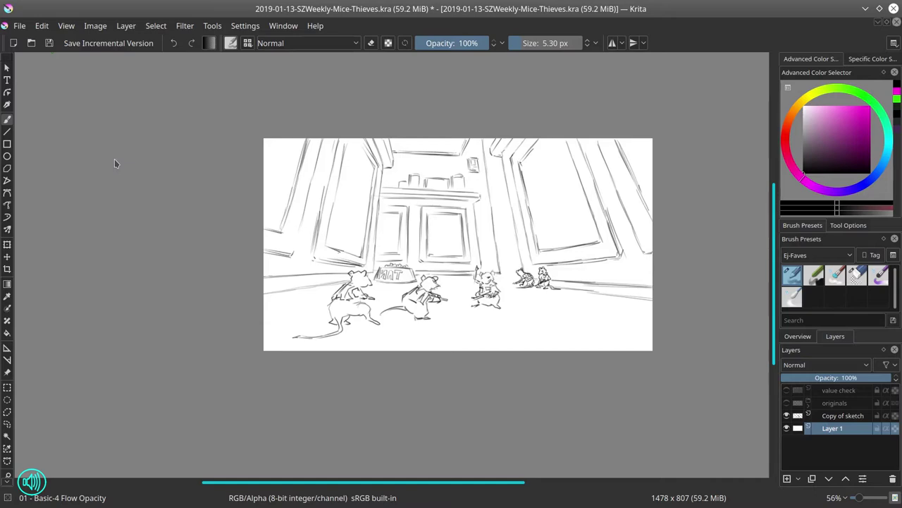
click(96, 26)
click(122, 166)
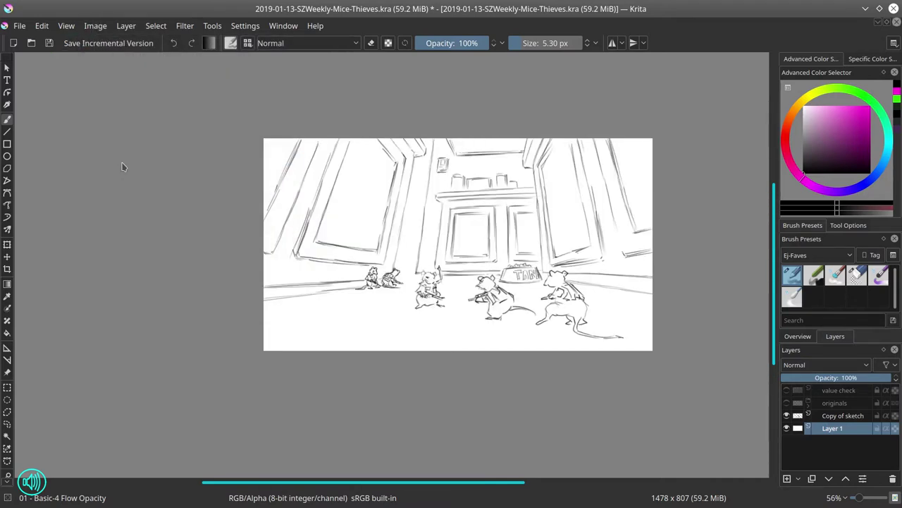
click(49, 43)
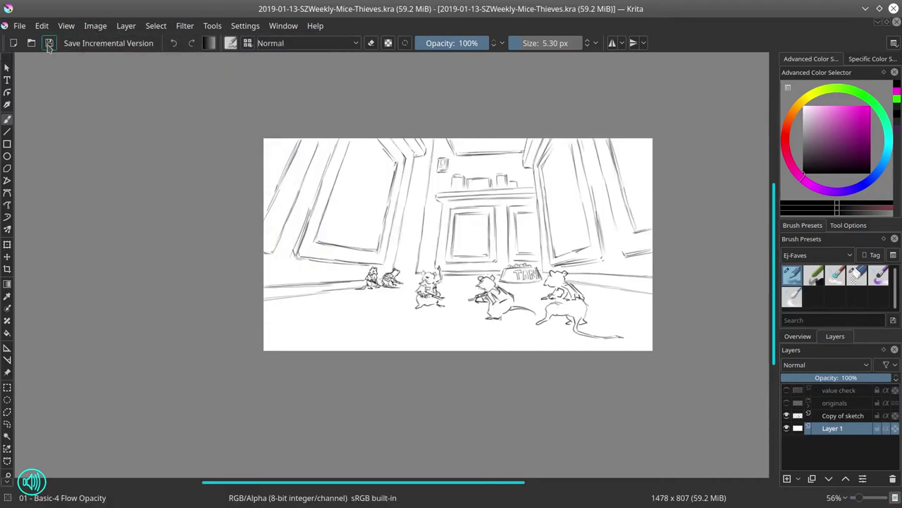
Bucket-fill Layer 1 with dark purple.
click(854, 152)
key(f)
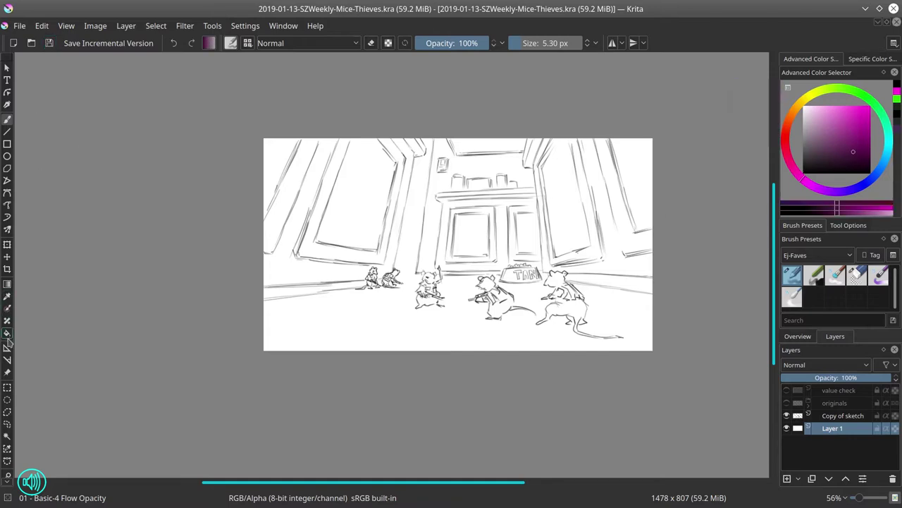
click(447, 239)
scroll(380, 334, up, 1)
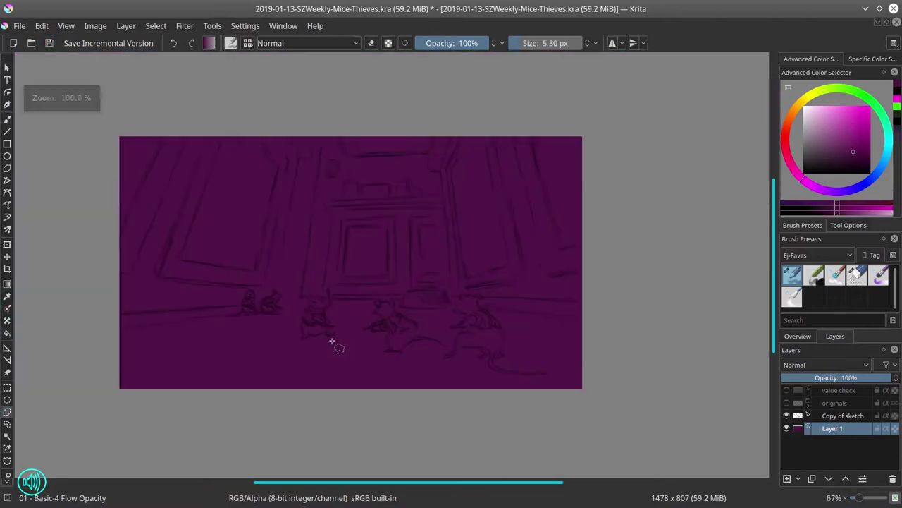
scroll(205, 332, down, 2)
scroll(196, 331, up, 1)
Outline the lit left door and floor with a polygonal selection.
drag(202, 331, 348, 324)
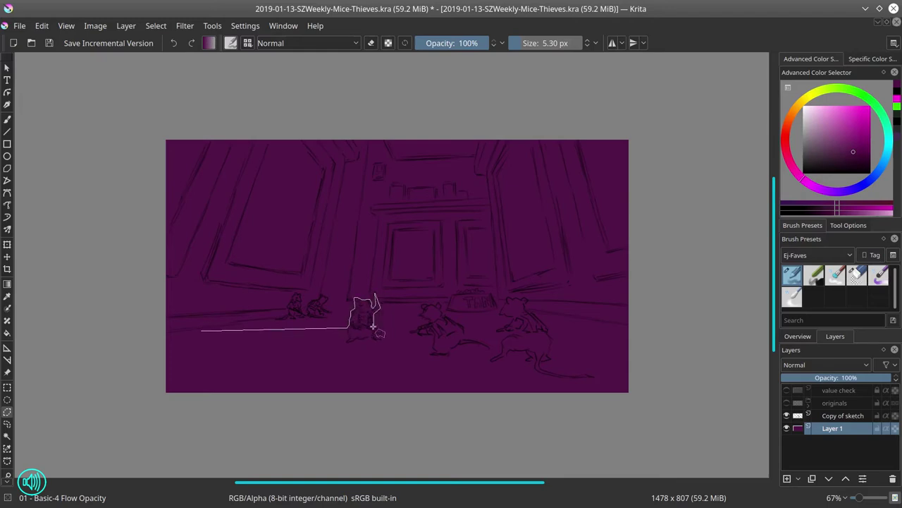
drag(418, 308, 423, 304)
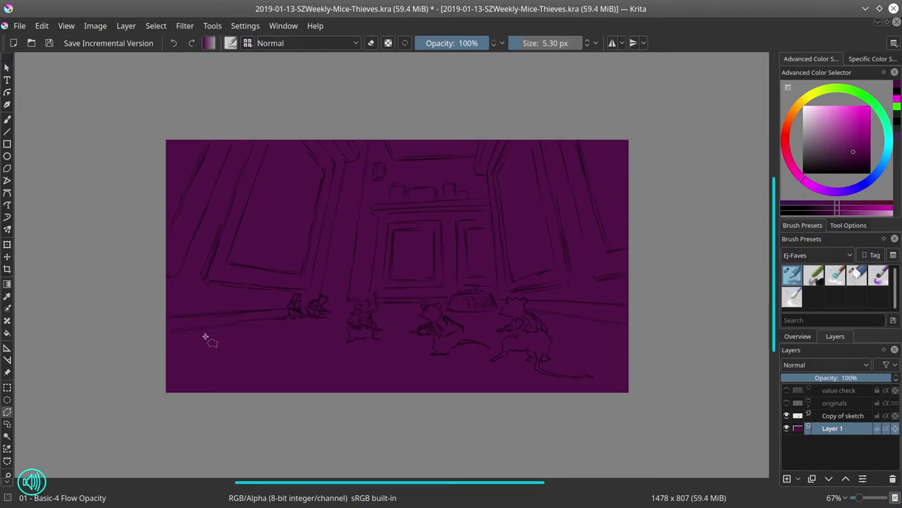
click(499, 309)
click(190, 328)
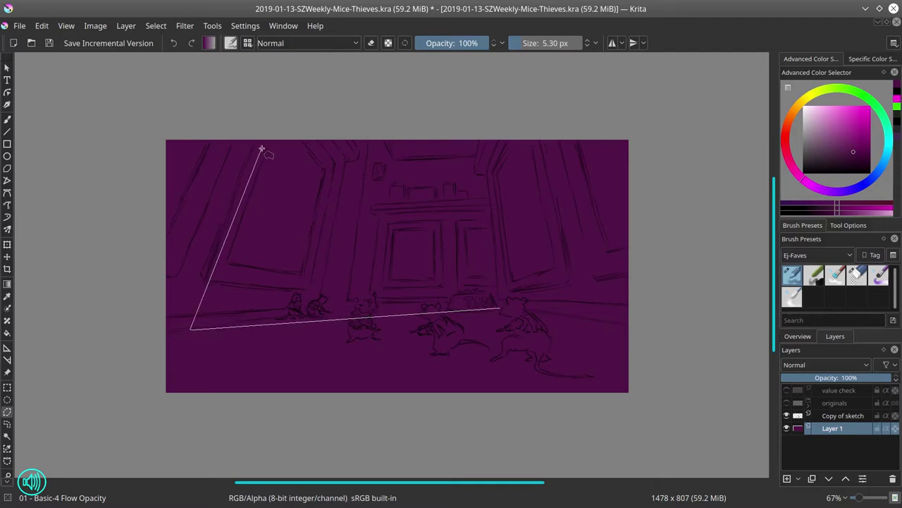
click(344, 163)
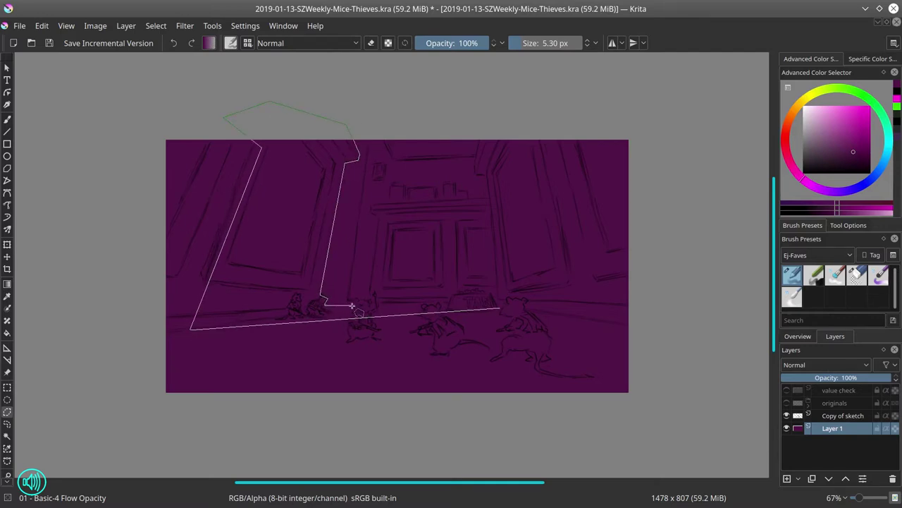
double_click(505, 302)
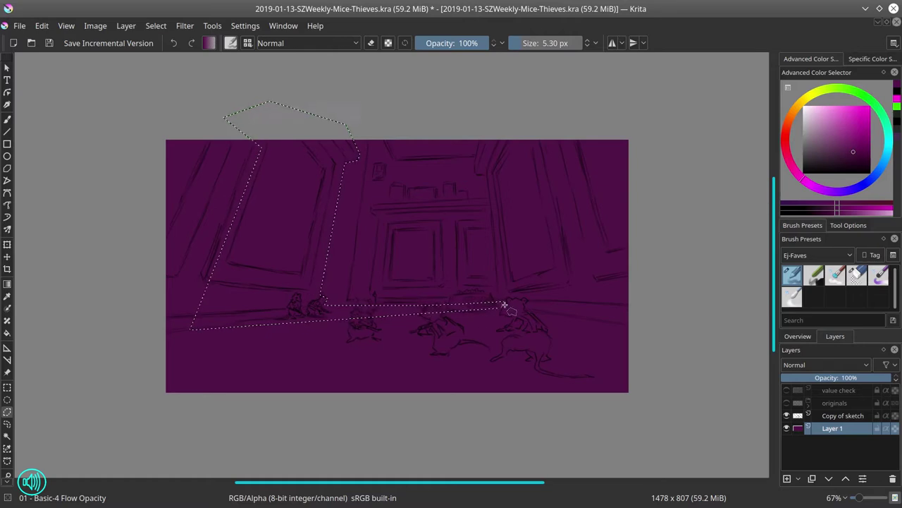
scroll(370, 328, up, 2)
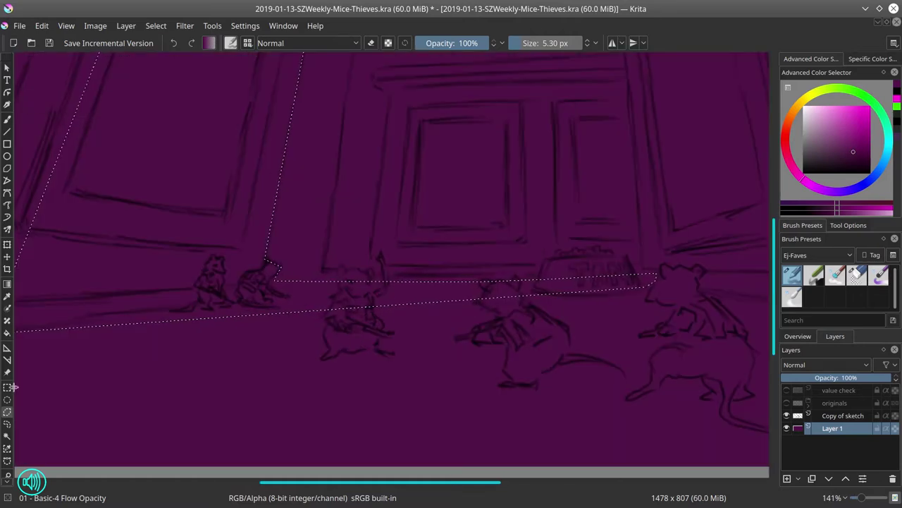
Subtract both mouse heads and the middle of the floor band from the selection.
click(837, 227)
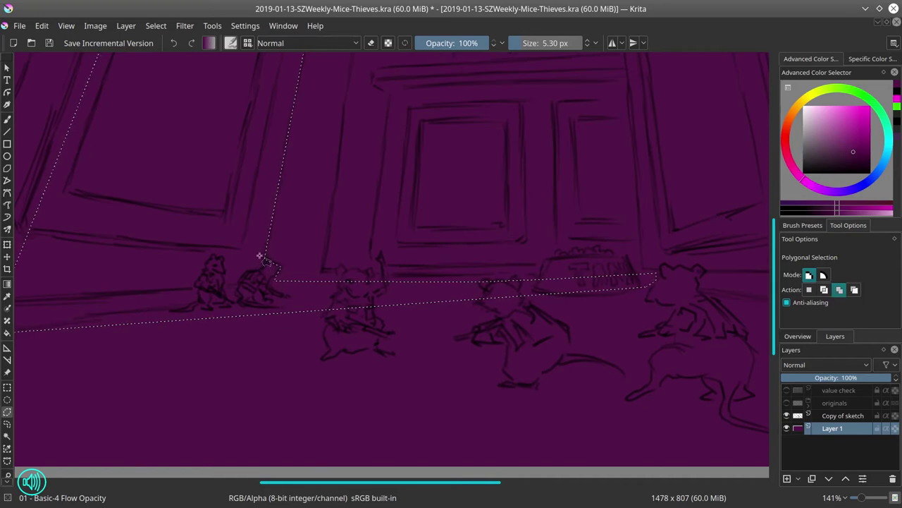
key(s)
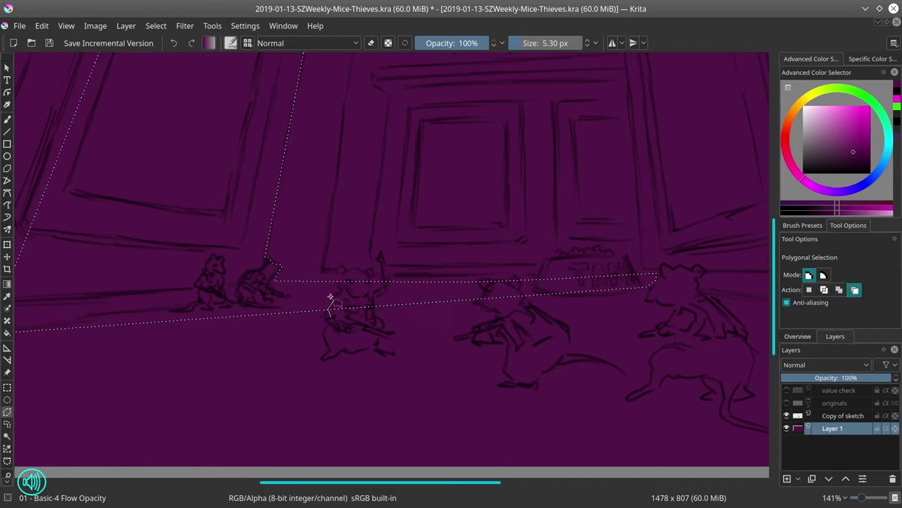
click(374, 276)
click(392, 290)
double_click(375, 307)
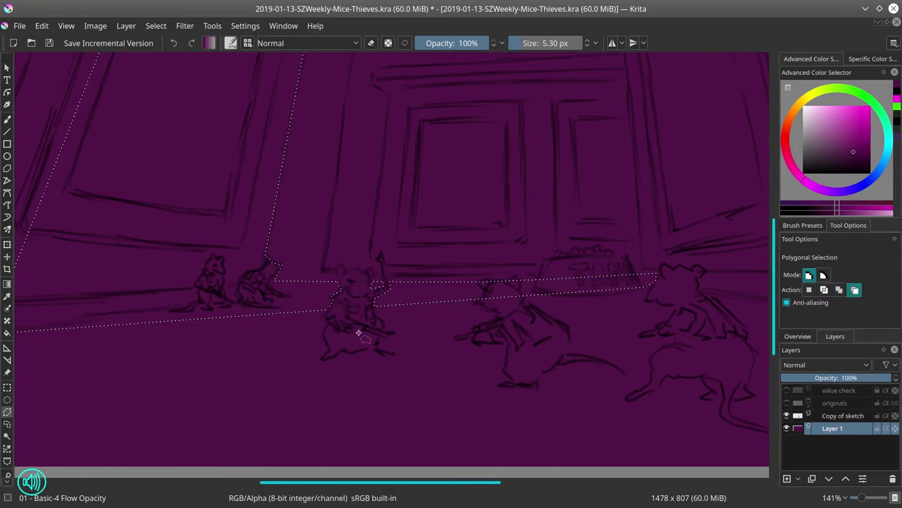
click(521, 282)
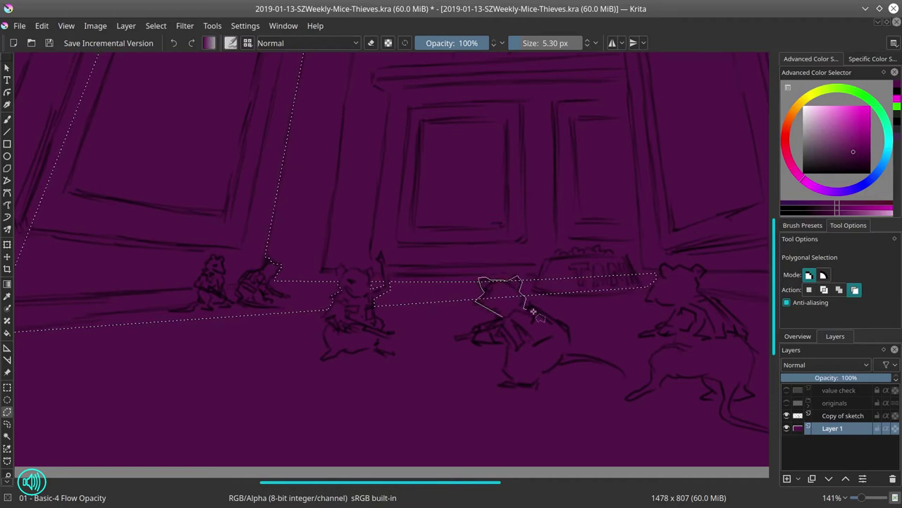
double_click(534, 312)
click(540, 271)
click(640, 296)
click(638, 268)
double_click(576, 288)
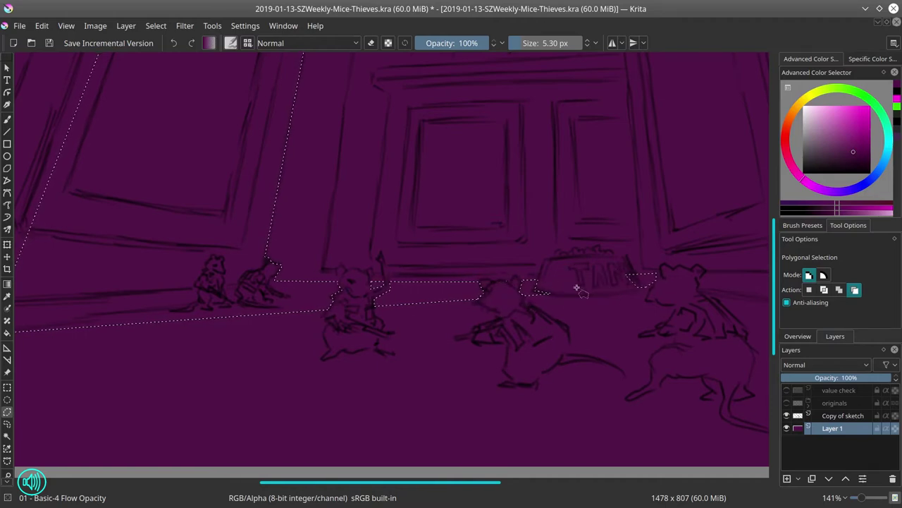
Add a small shape on the right back into the selection and zoom out.
shift+click(632, 280)
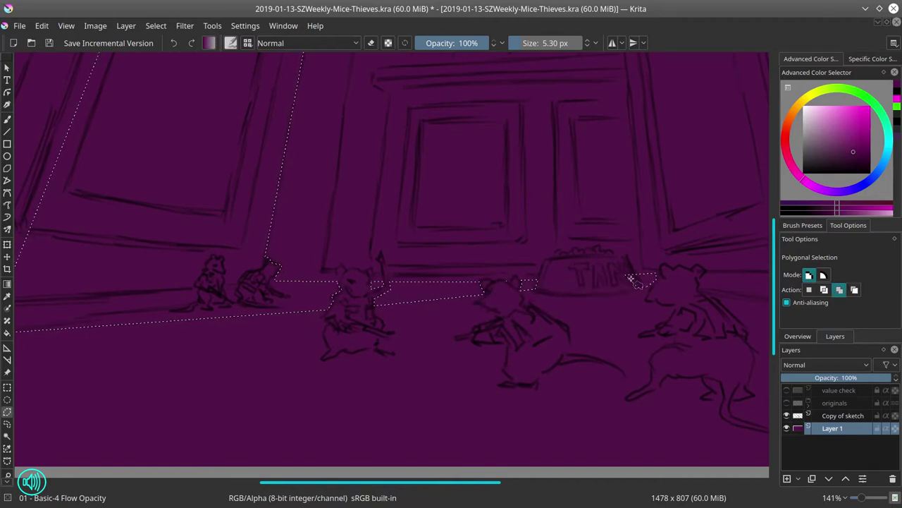
click(598, 251)
double_click(643, 282)
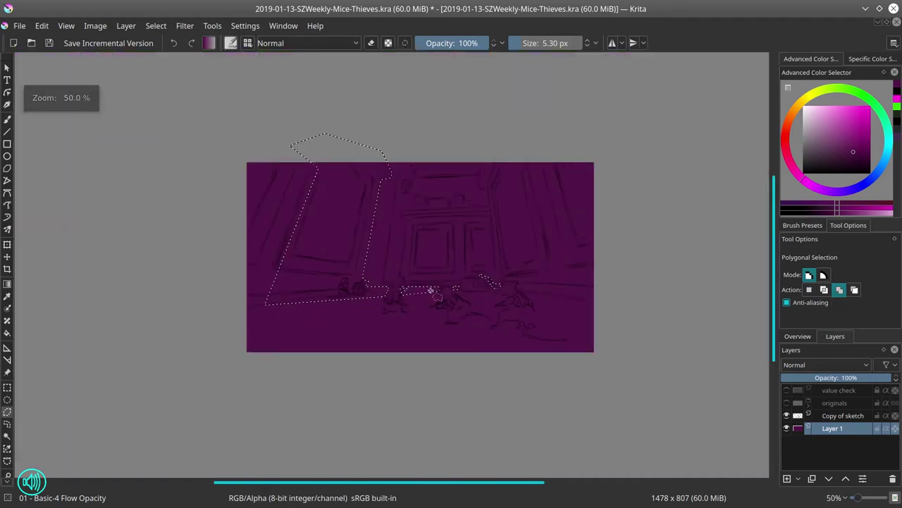
key(minus)
key(minus)
key(minus)
click(802, 225)
click(866, 97)
Bucket-fill the selected wall-and-floor wedge on Layer 1 with a pale green, then deselect.
click(828, 131)
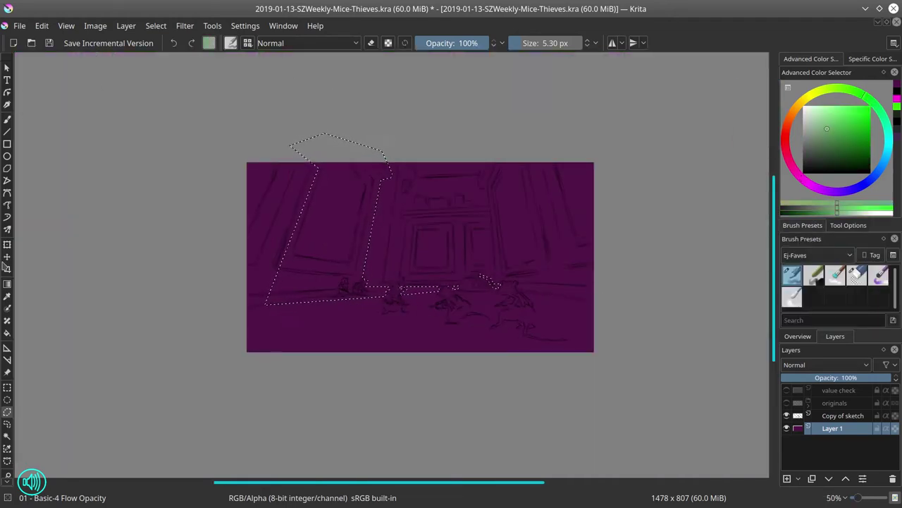
click(8, 332)
click(334, 230)
click(823, 127)
click(304, 263)
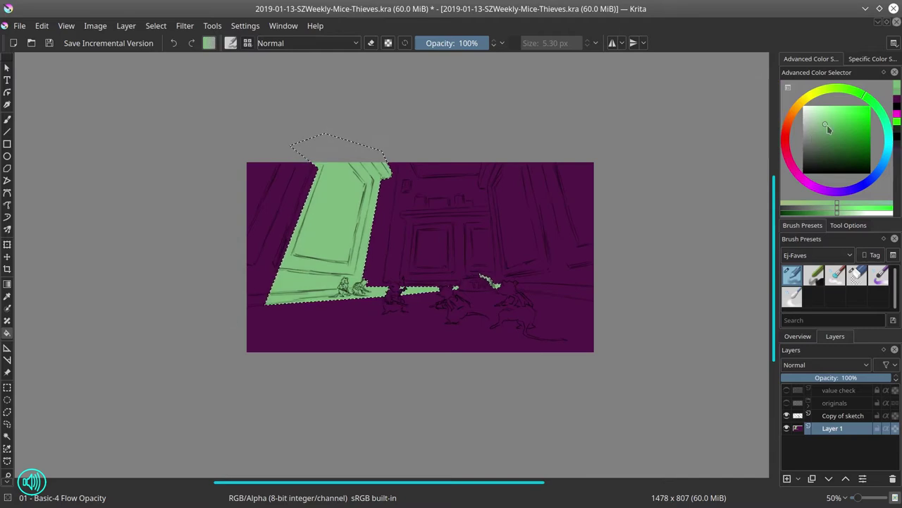
click(819, 128)
click(412, 291)
click(156, 26)
click(169, 58)
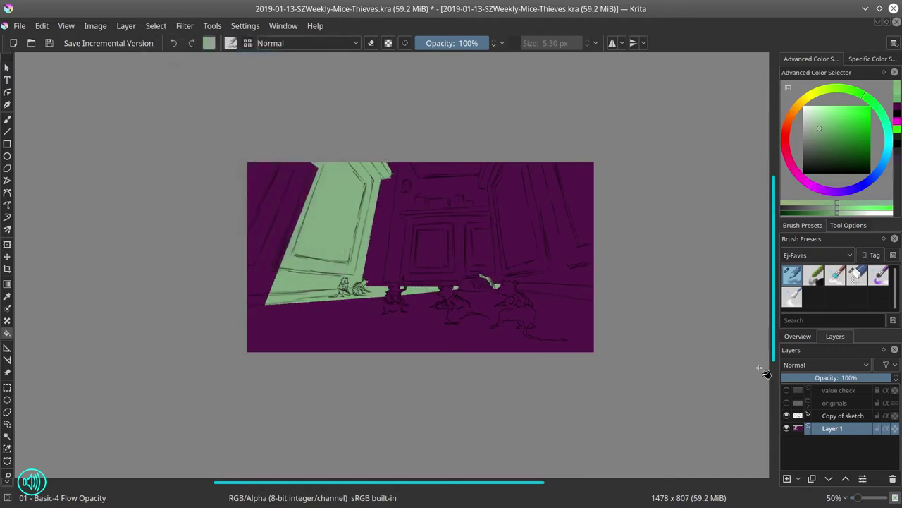
Duplicate Layer 1 and undo the copy, then add empty Layer 7 and save.
right_click(832, 428)
click(828, 392)
click(846, 478)
click(846, 478)
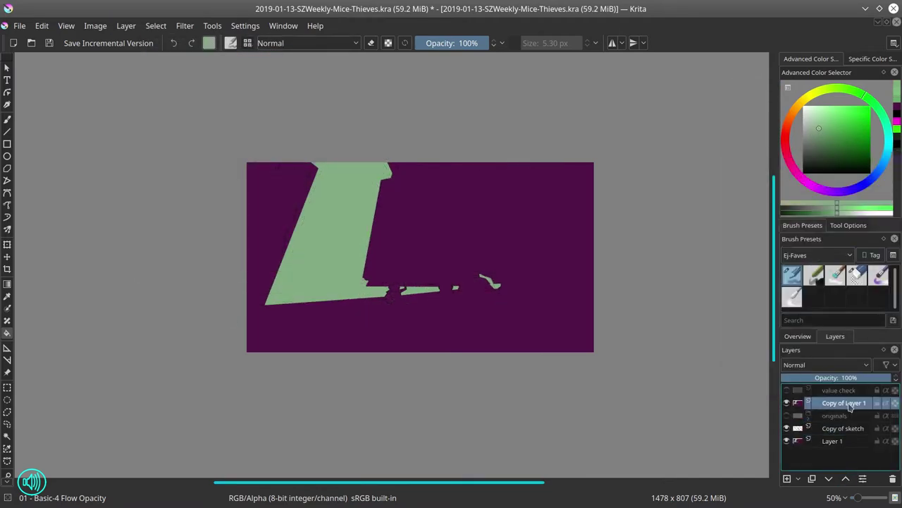
key(ctrl+z)
key(ctrl+z)
key(ctrl+z)
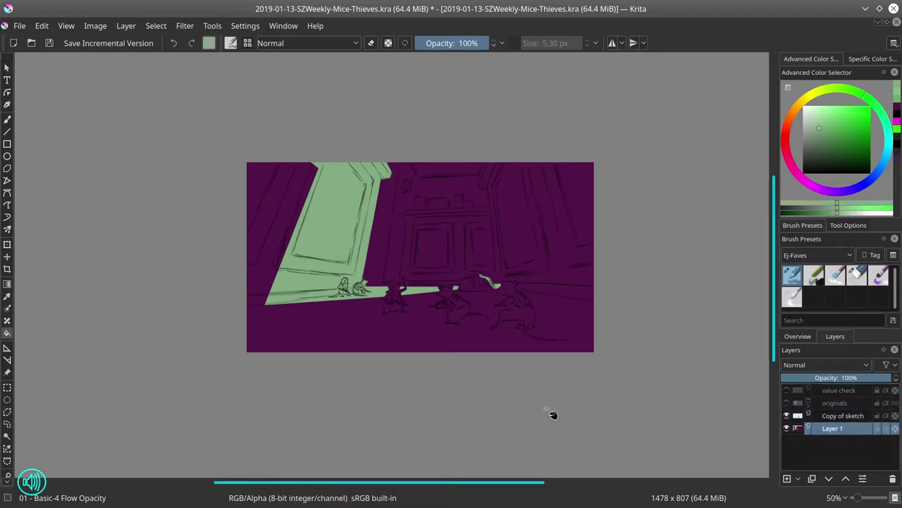
key(Insert)
key(ctrl+s)
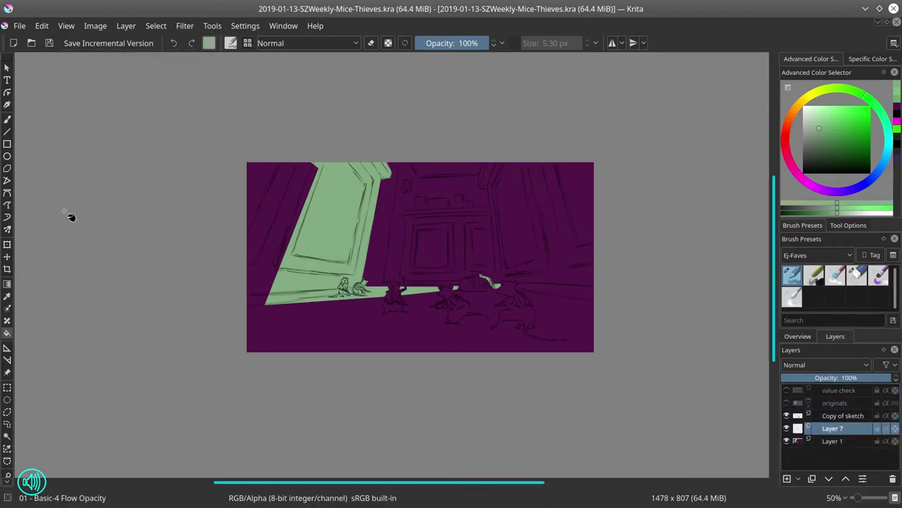
Pick the Shapes Mecha brush from the Nature-Speed-Paint tag with a brown colour.
click(818, 254)
click(811, 350)
click(834, 275)
click(845, 135)
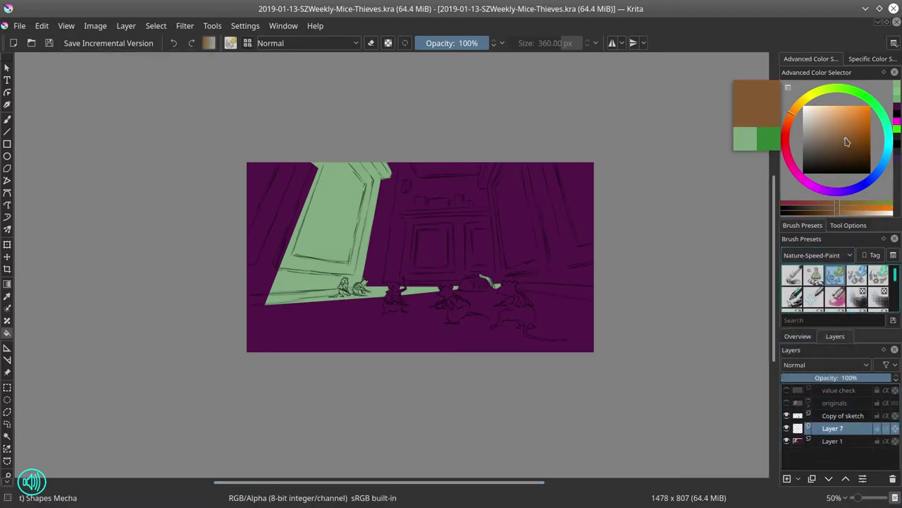
click(8, 120)
click(230, 43)
scroll(282, 211, down, 3)
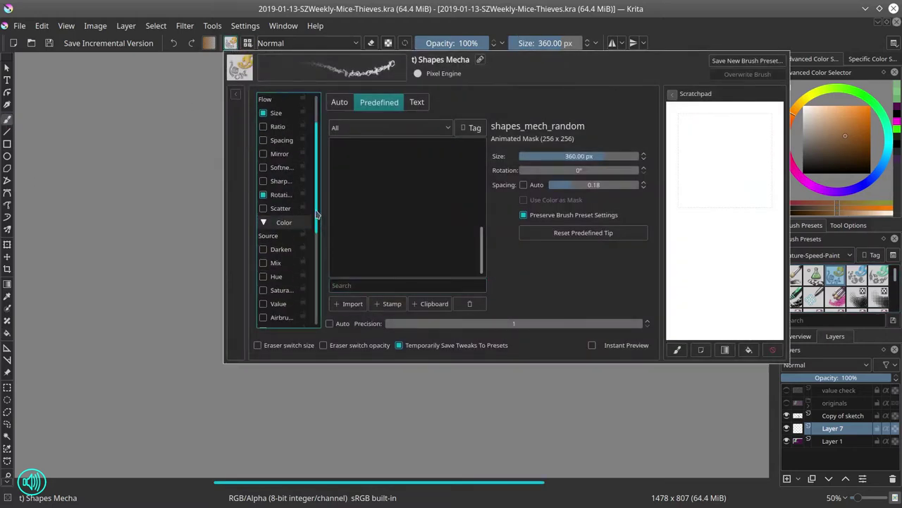
click(317, 235)
Paint orange patterned texture over the door, its left edge, the back wall and right wall.
mouse_move(316, 234)
mouse_down()
mouse_move(285, 212)
mouse_move(338, 211)
mouse_move(308, 308)
mouse_up()
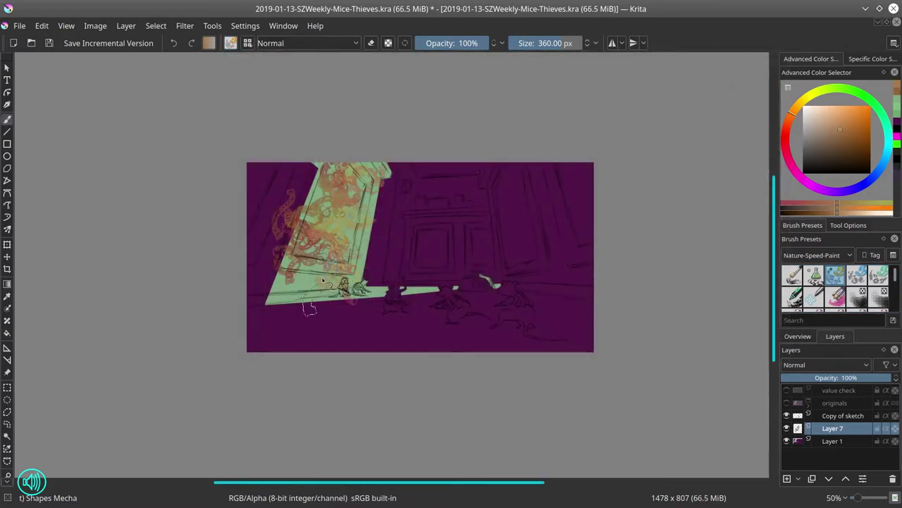
drag(839, 139, 837, 141)
mouse_move(282, 183)
mouse_down()
mouse_move(289, 275)
mouse_move(268, 300)
mouse_up()
mouse_move(441, 215)
mouse_down()
mouse_move(413, 233)
mouse_move(435, 227)
mouse_move(487, 279)
mouse_move(497, 176)
mouse_move(564, 226)
mouse_move(543, 286)
mouse_move(564, 226)
mouse_up()
mouse_move(402, 331)
mouse_down()
mouse_move(335, 305)
mouse_move(454, 301)
mouse_move(591, 336)
mouse_move(257, 337)
mouse_move(411, 340)
mouse_move(437, 310)
mouse_up()
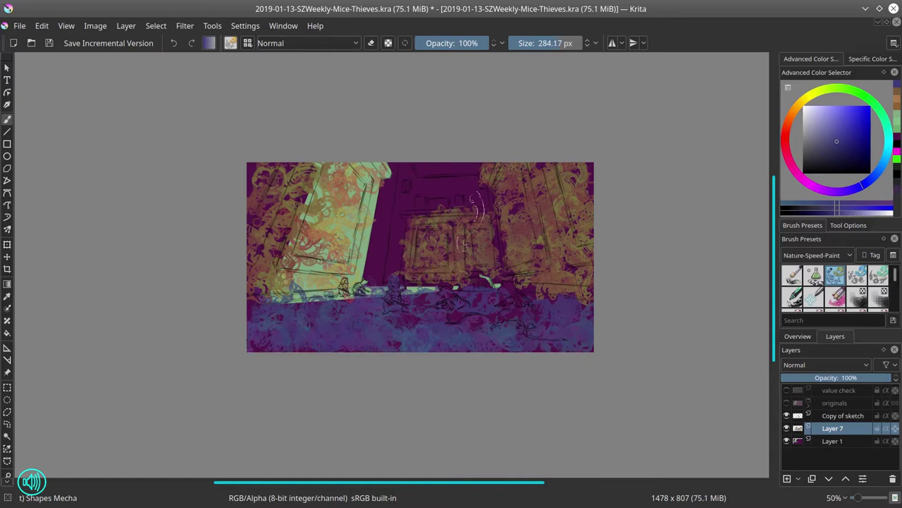
Add smaller blue, lavender and dark purple strokes around the floor and central door, then hide Layer 7.
key(bracketleft)
ctrl+click(409, 187)
drag(409, 187, 451, 194)
click(783, 130)
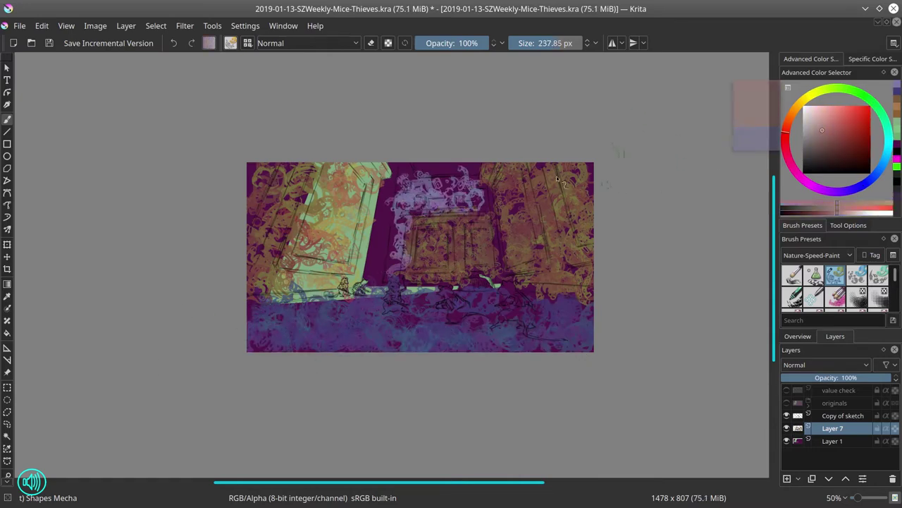
click(843, 147)
ctrl+click(474, 169)
key(bracketleft)
mouse_move(374, 211)
mouse_down()
mouse_move(380, 282)
mouse_move(365, 233)
mouse_up()
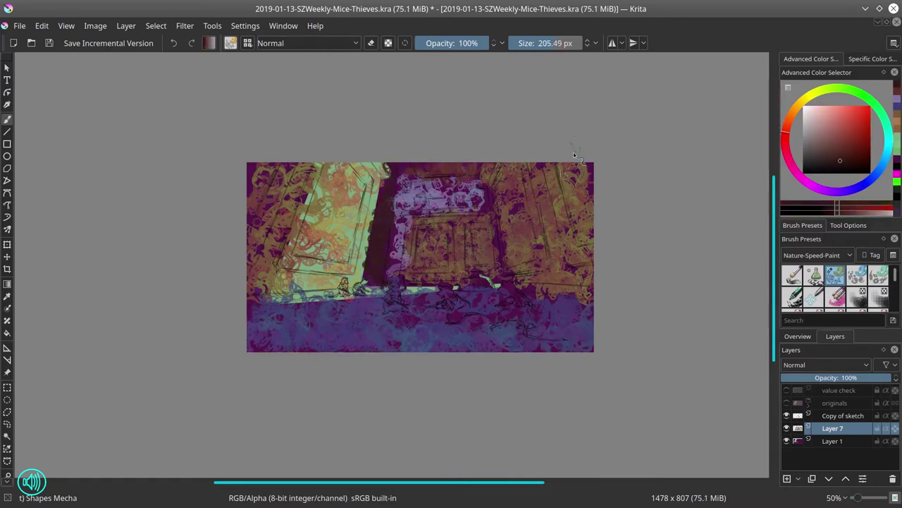
click(787, 428)
Select the green lit area from Layer 1 and brighten it on Layer 7 with a curves adjustment.
click(787, 415)
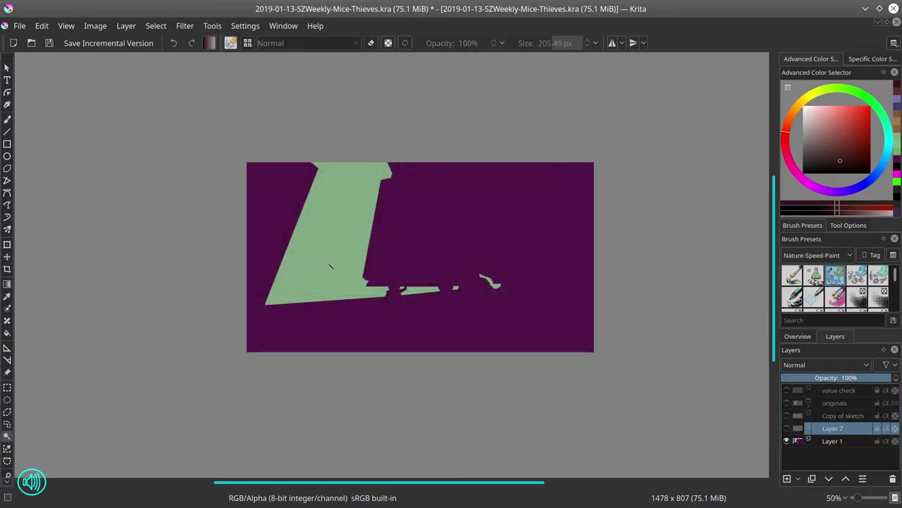
click(832, 441)
click(442, 291)
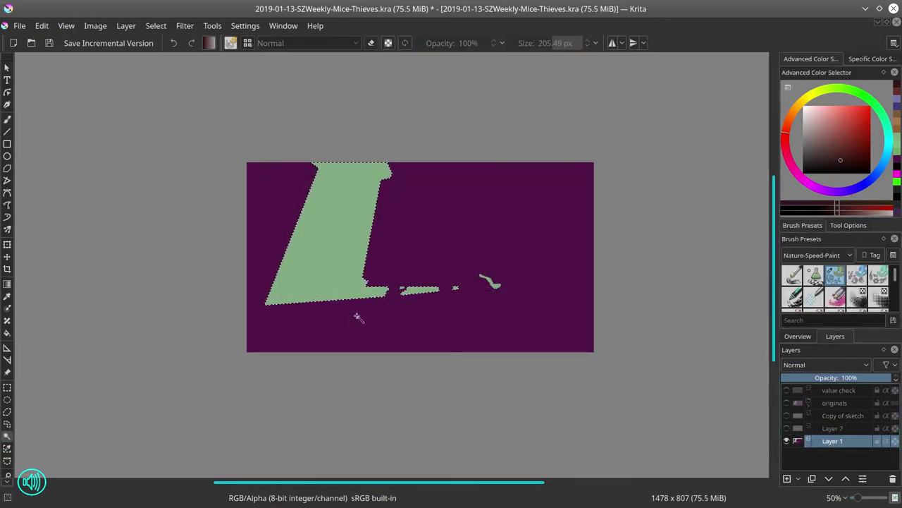
click(832, 428)
click(787, 428)
click(185, 25)
mouse_move(202, 70)
click(353, 92)
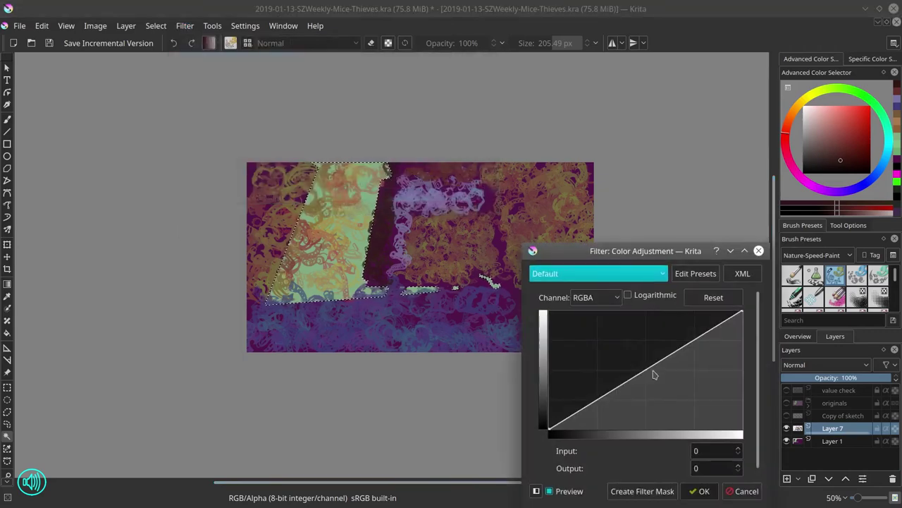
drag(638, 375, 637, 352)
click(703, 491)
Invert the selection and darken the hall outside the lit doorway with a lowered curve.
click(156, 26)
click(181, 83)
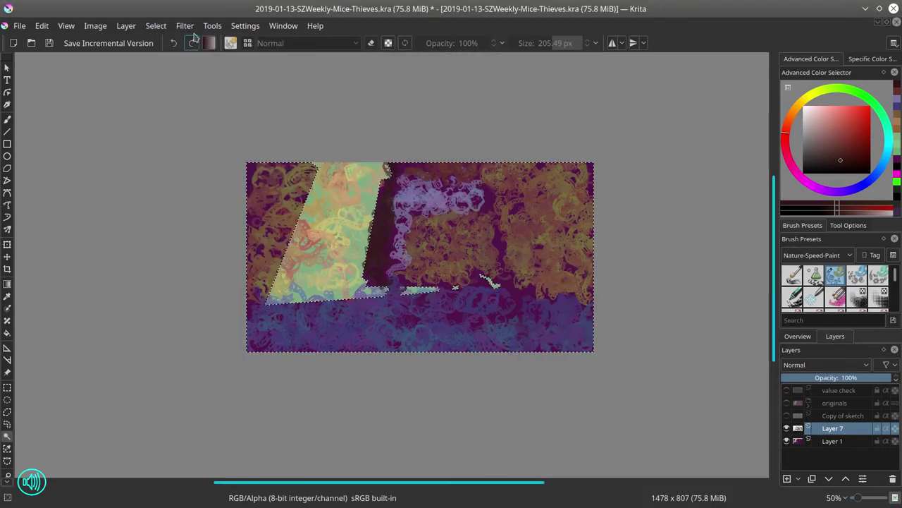
click(185, 25)
mouse_move(202, 58)
click(402, 193)
drag(664, 358, 664, 392)
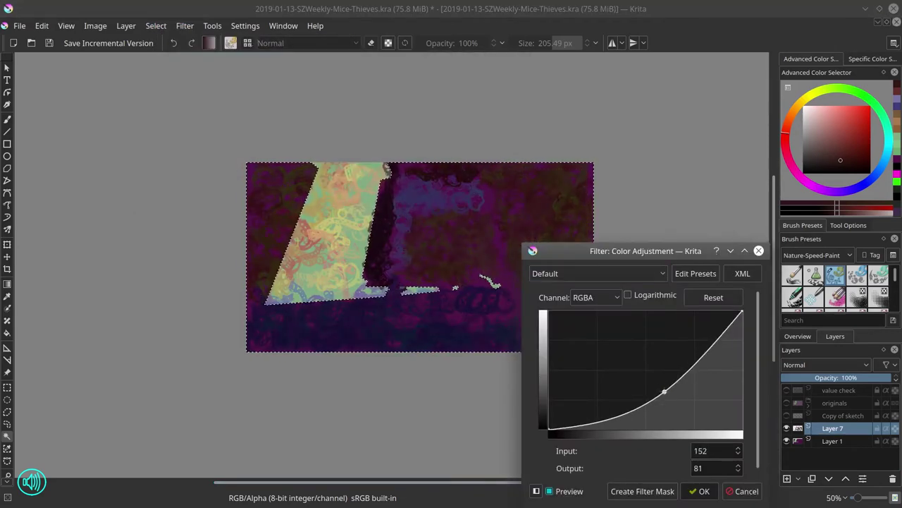
click(703, 491)
Show Copy of sketch, duplicate it twice and merge the copies into one bolder sketch layer.
click(787, 415)
click(843, 415)
right_click(843, 415)
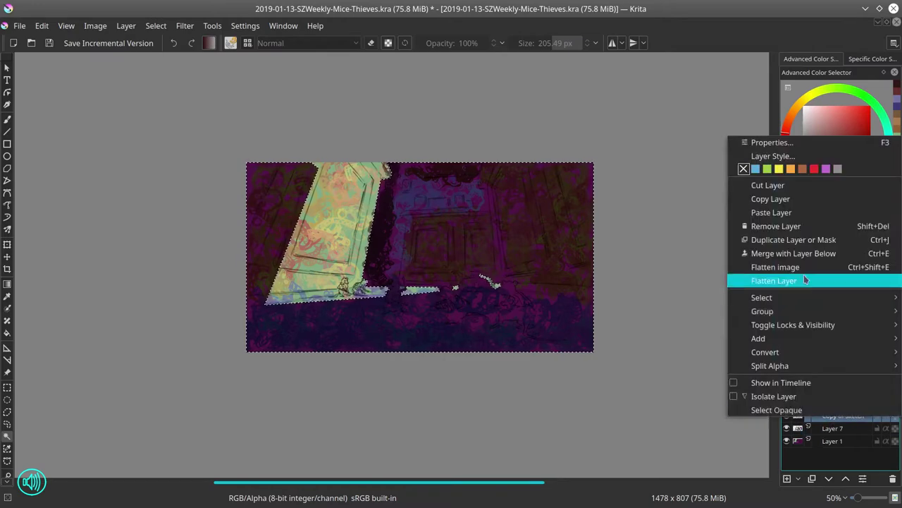
click(775, 239)
right_click(842, 415)
click(775, 240)
right_click(846, 428)
click(776, 372)
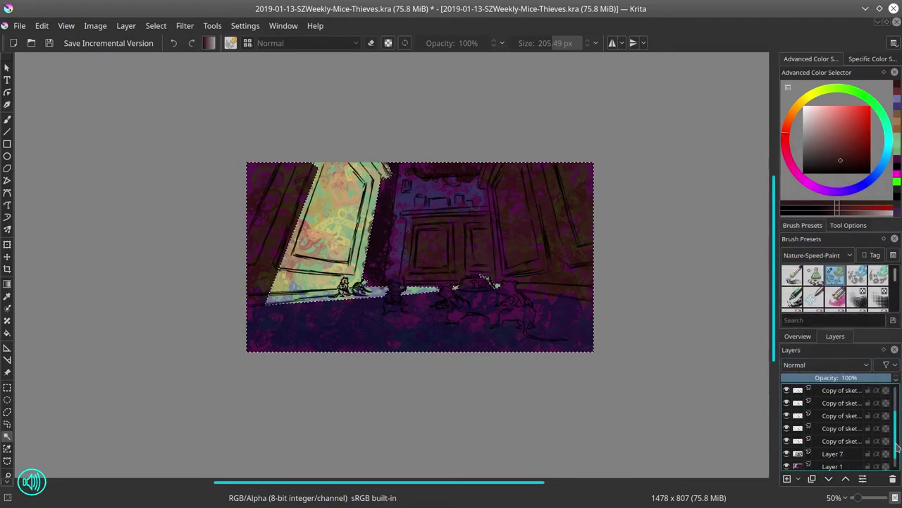
right_click(846, 415)
click(776, 372)
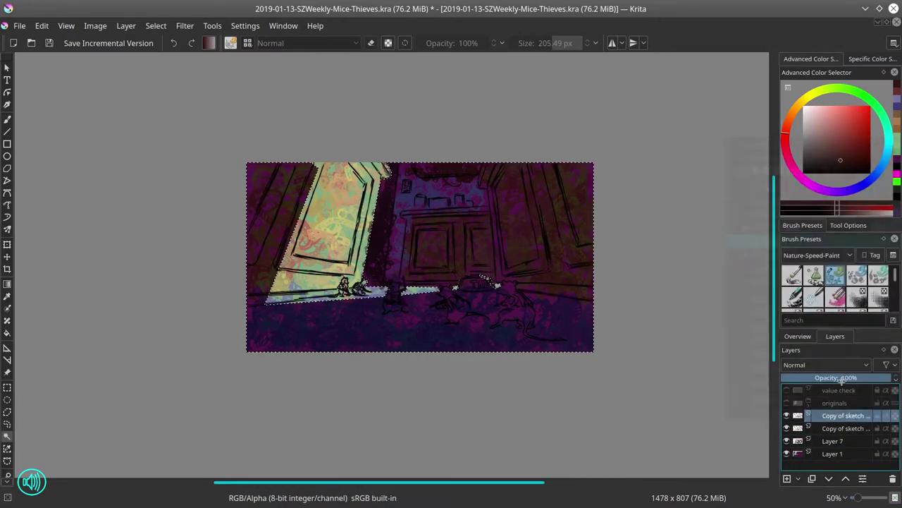
click(784, 429)
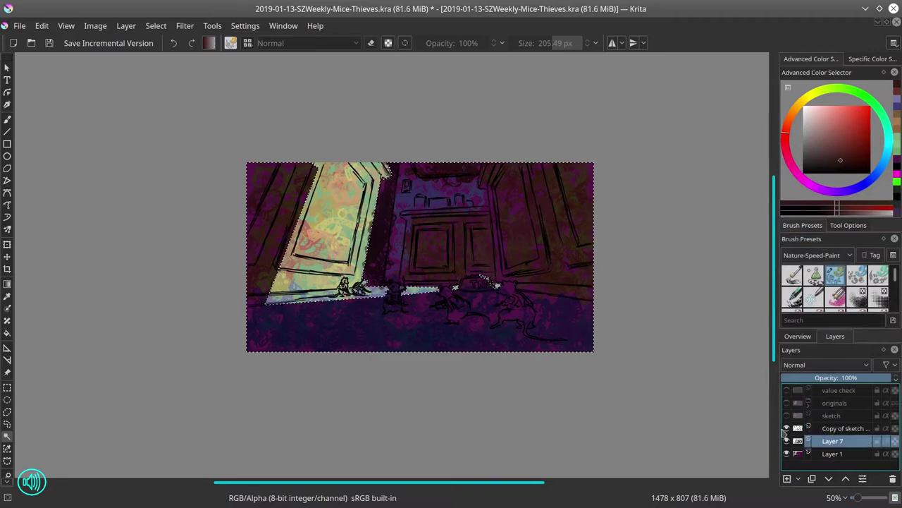
Import the TexturesCom rock landscape photo from the Pictures art reference folder as a layer.
click(126, 26)
mouse_move(187, 99)
click(310, 97)
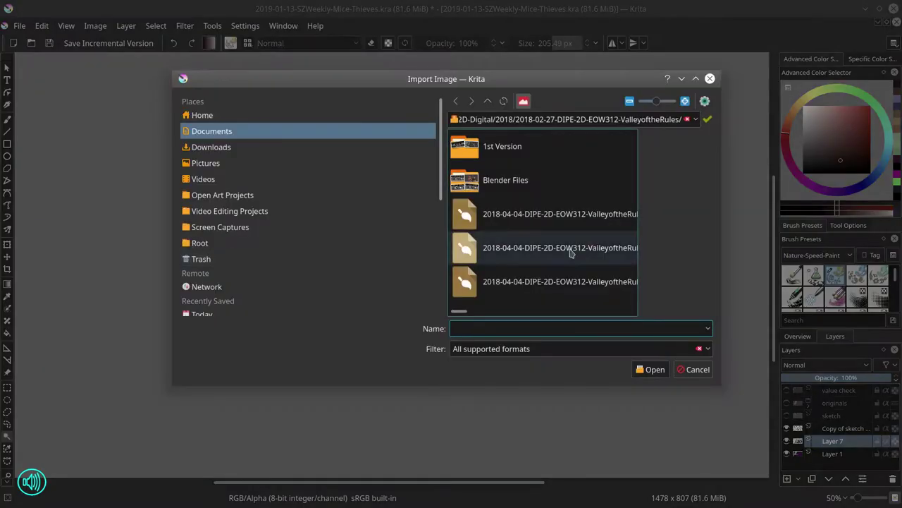
click(205, 162)
scroll(541, 180, down, 3)
click(542, 147)
double_click(541, 180)
double_click(533, 291)
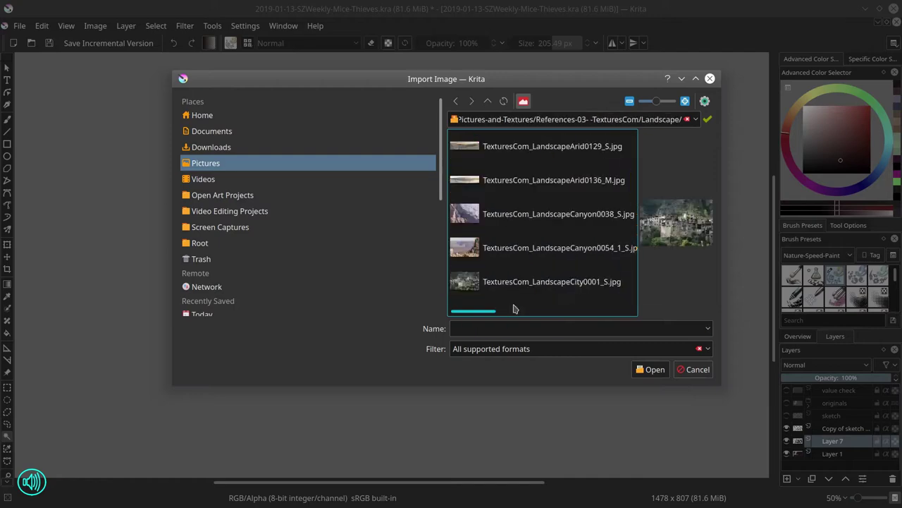
click(649, 369)
Clear the selection, then rotate, enlarge and position the rock photo upside down across the hall.
click(156, 25)
click(191, 56)
key(ctrl+t)
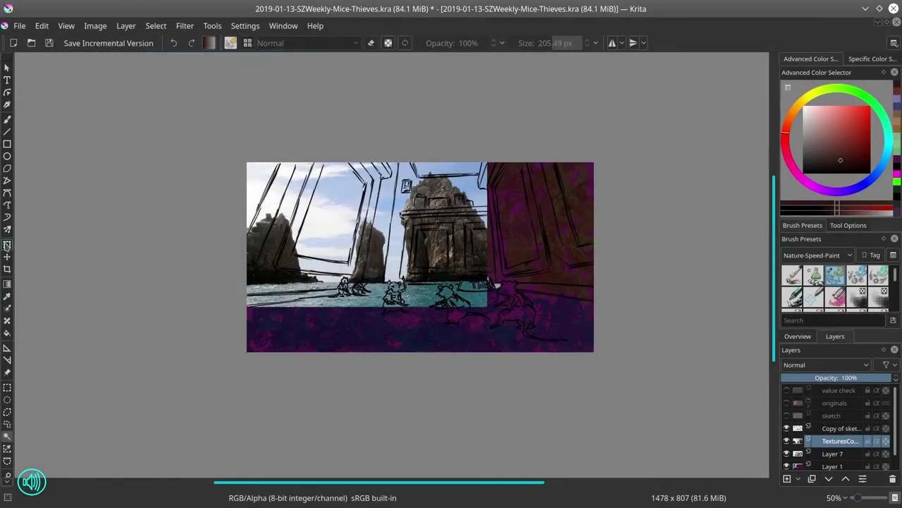
drag(240, 141, 296, 106)
key(Return)
drag(313, 417, 112, 224)
key(Return)
Polygon-select the photo's sky and darken it with a lowered curves adjustment.
click(7, 412)
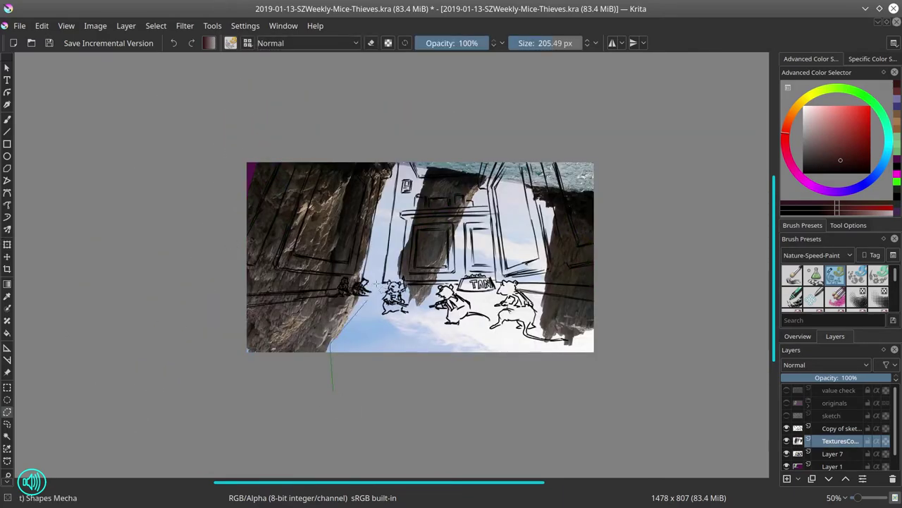
click(333, 389)
click(458, 426)
double_click(521, 417)
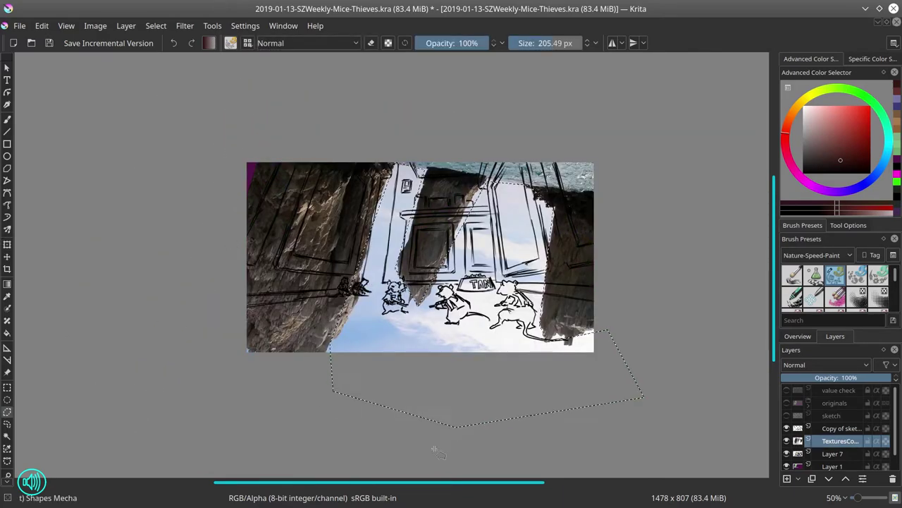
click(184, 25)
click(367, 195)
drag(663, 370, 692, 389)
click(700, 492)
Clear the selection, set the texture layer opacity to 57%, and solo Layer 1.
click(155, 25)
click(176, 83)
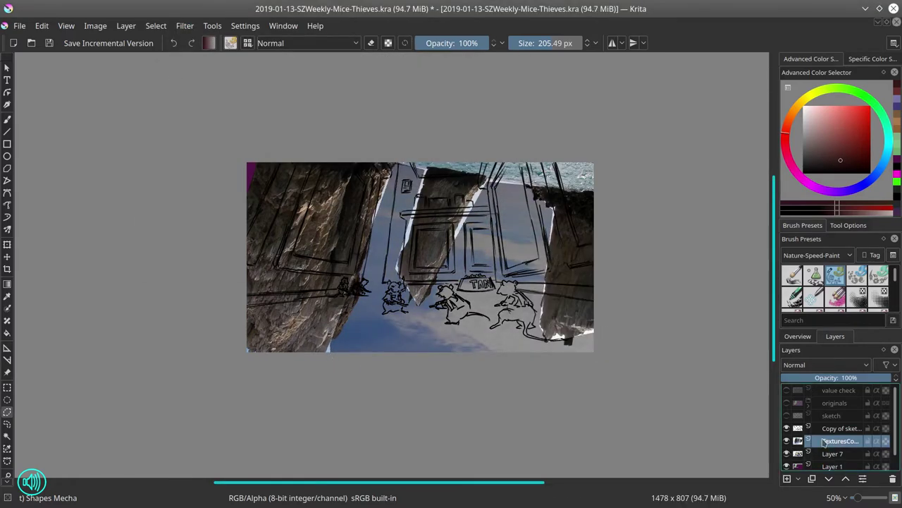
click(846, 377)
click(832, 465)
Select the lit door shape on Layer 1 by colour region and switch to the rock texture layer.
drag(787, 415, 787, 440)
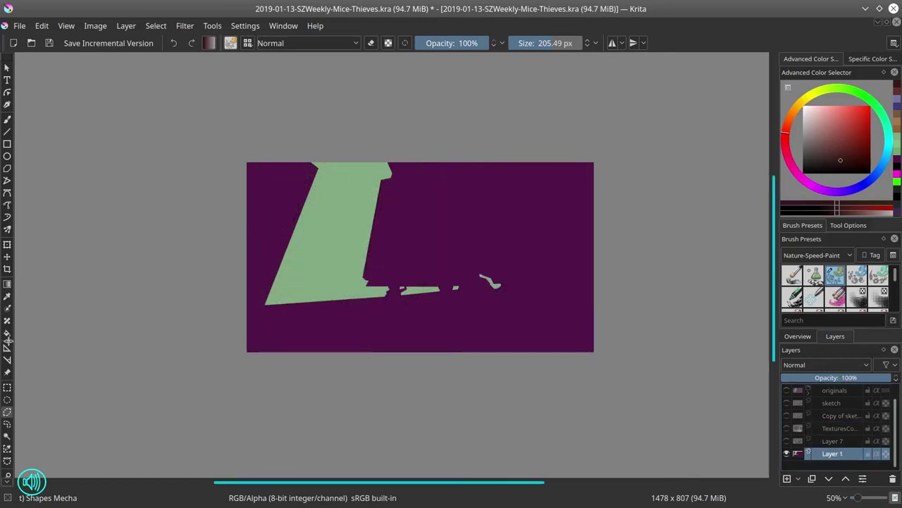
click(7, 435)
click(456, 289)
click(839, 427)
click(787, 428)
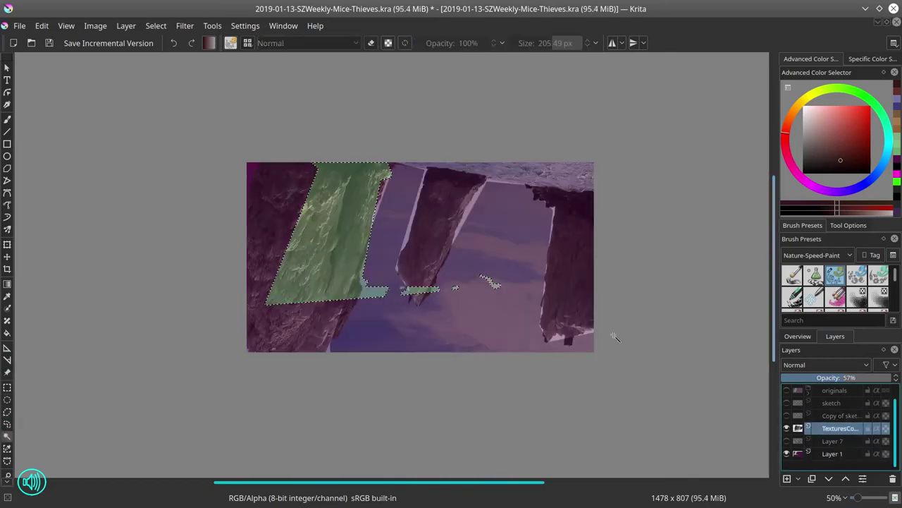
Reshape a curves colour adjustment on the rock texture inside the door selection.
click(184, 26)
mouse_move(225, 58)
click(427, 195)
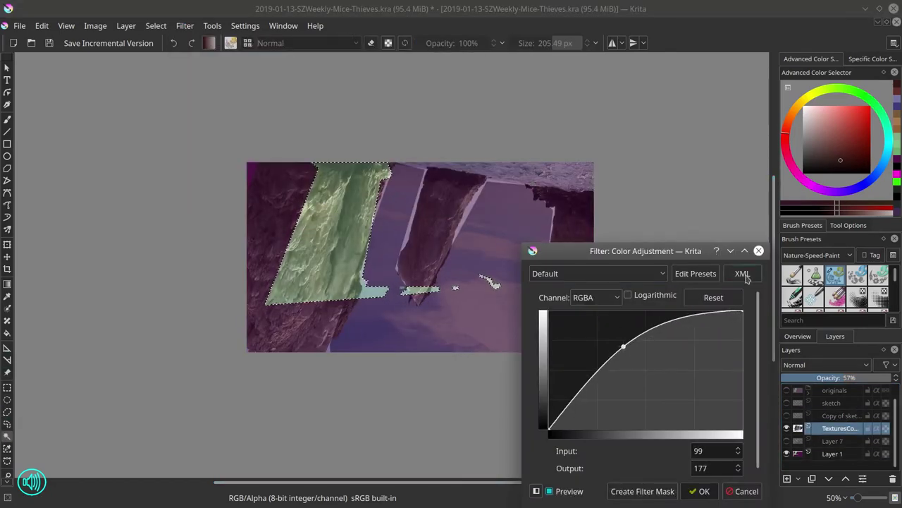
click(700, 489)
click(185, 25)
mouse_move(125, 25)
mouse_move(185, 26)
mouse_move(204, 58)
click(428, 194)
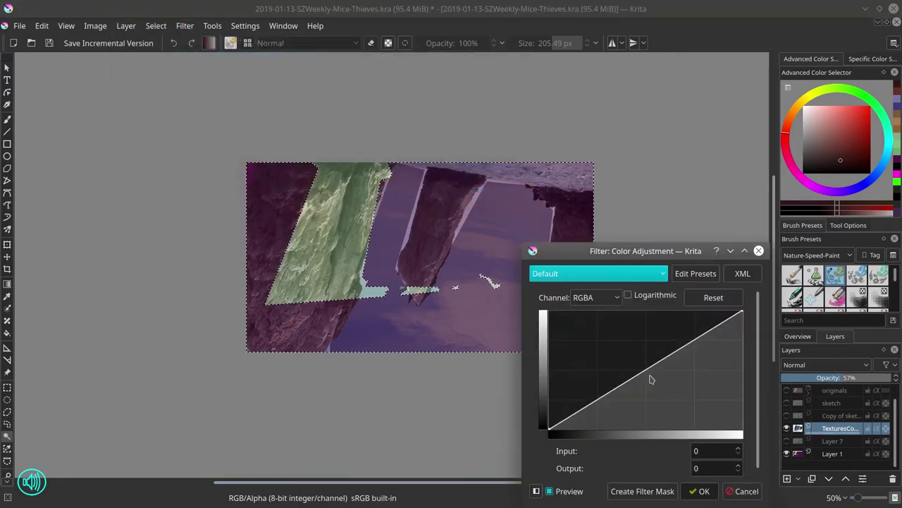
drag(651, 374, 675, 387)
click(701, 489)
Show Copy of sketch and Layer 7, clear the selection, and add Layer 8.
click(786, 415)
click(786, 440)
key(ctrl+shift+a)
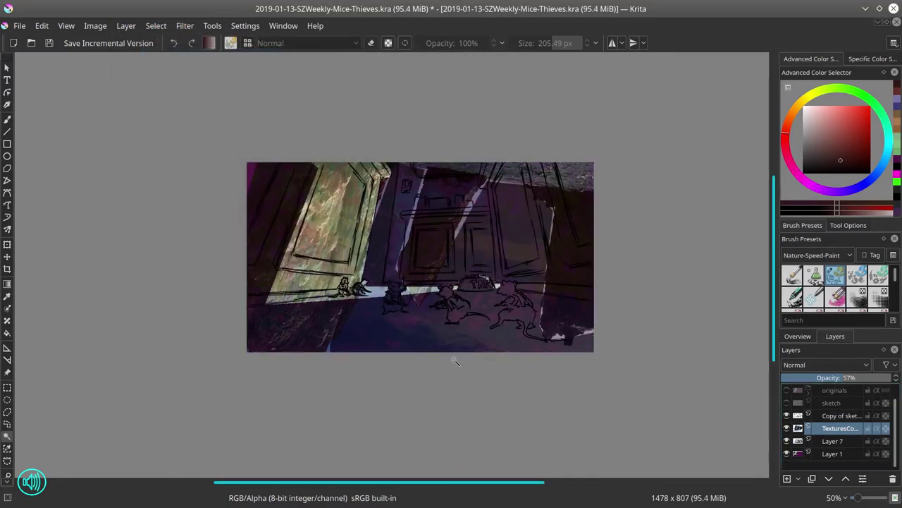
click(787, 479)
Set Layer 8 to Multiply and choose the 02 - Chalk Details brush from Ej-Faves.
click(825, 365)
click(811, 212)
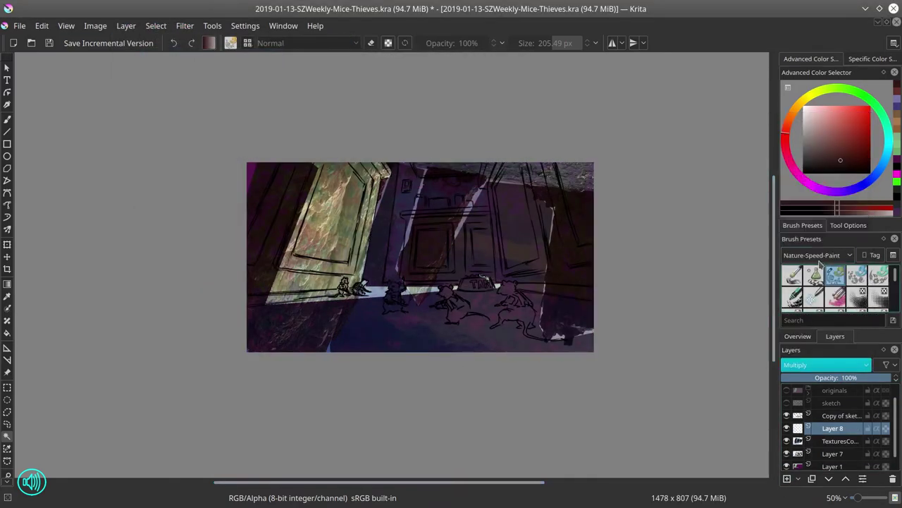
click(818, 254)
click(811, 282)
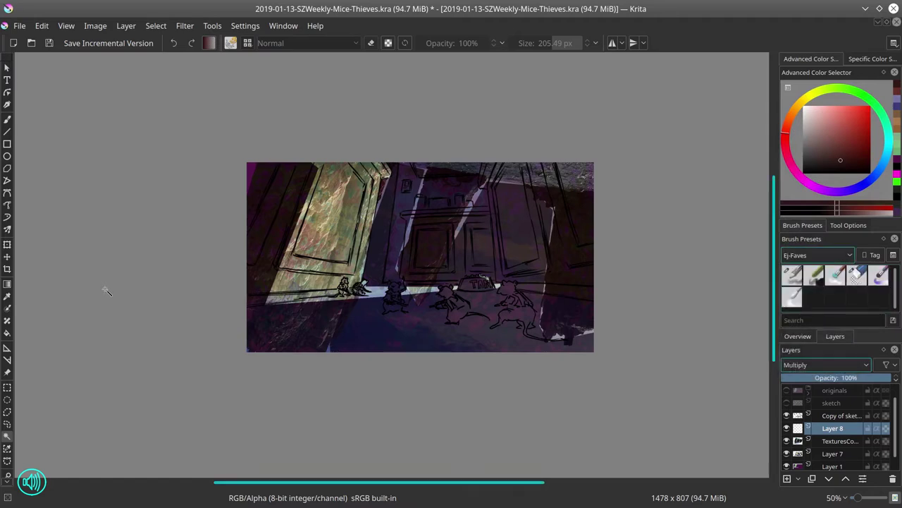
click(837, 276)
click(818, 277)
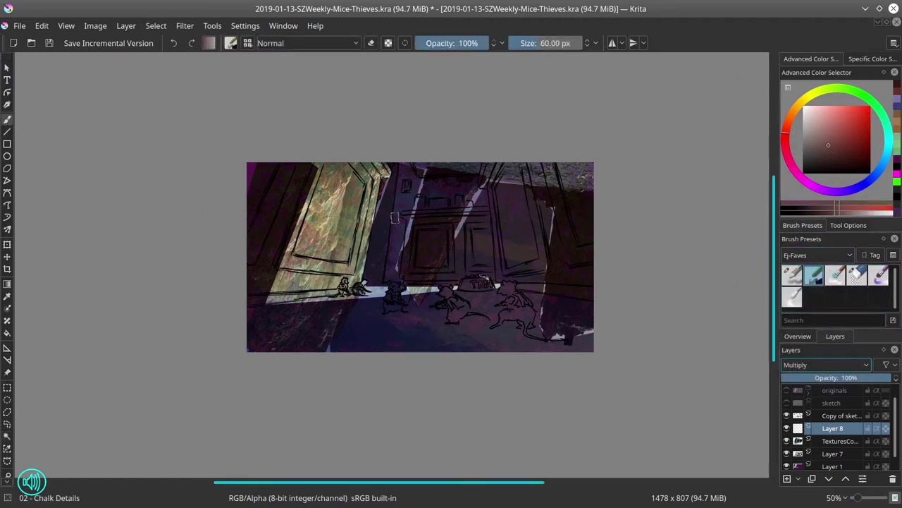
Paint dark chalk shadow strokes across the hall, then mirror the image to check and flip back.
drag(391, 166, 384, 279)
mouse_move(445, 285)
mouse_down()
mouse_move(529, 335)
mouse_move(545, 251)
mouse_move(459, 342)
mouse_move(373, 343)
mouse_up()
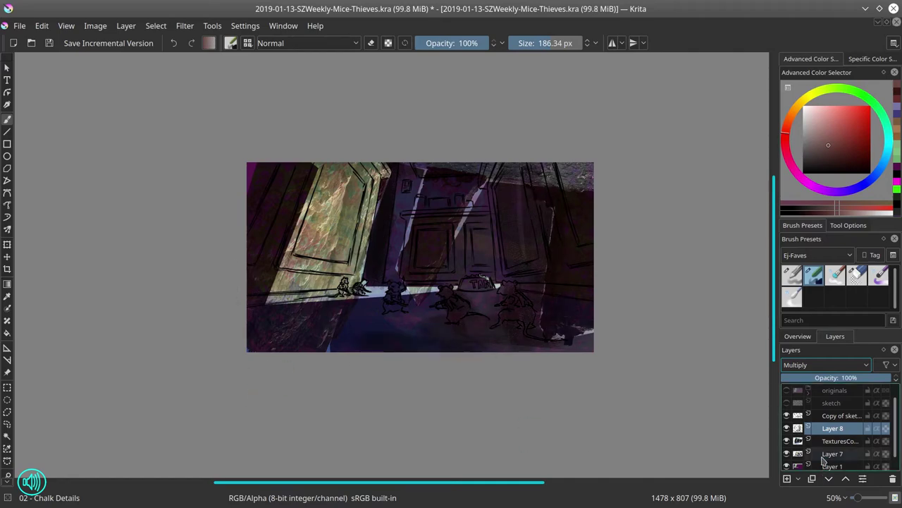
click(97, 27)
click(137, 159)
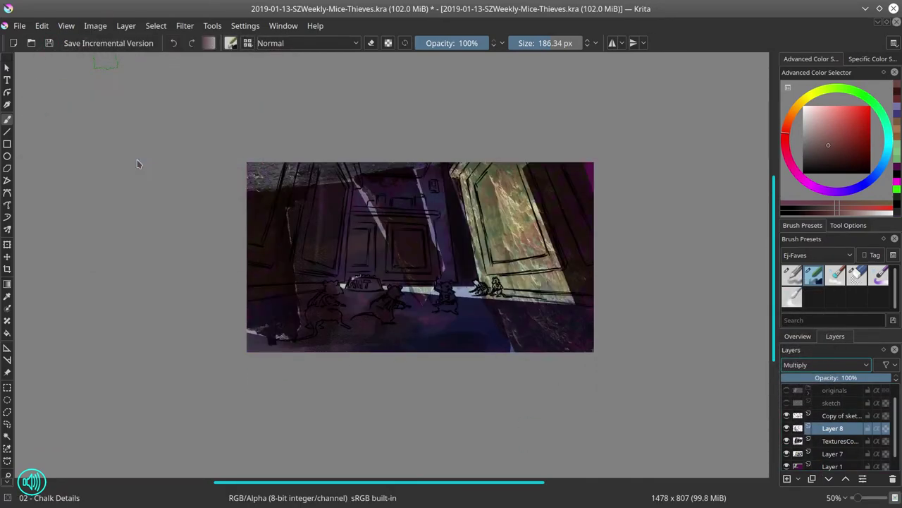
click(86, 28)
click(136, 159)
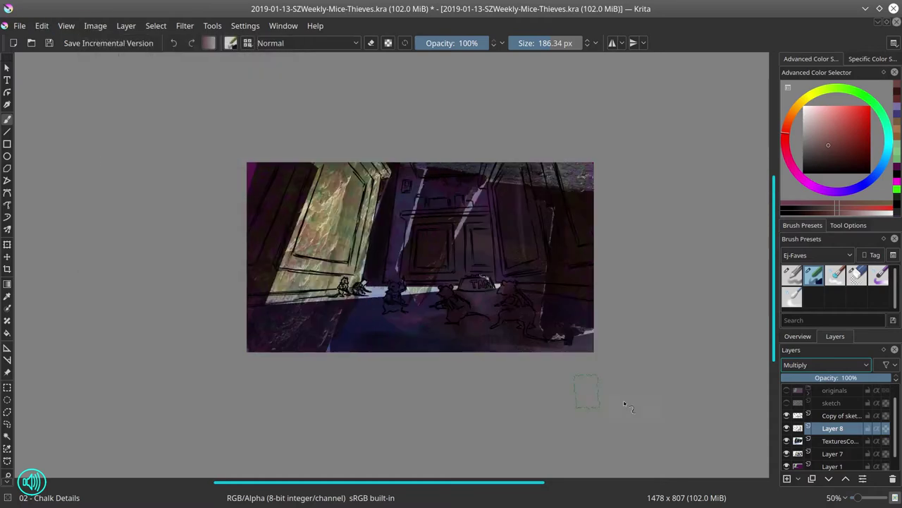
Show the canvas overview, pick 03 - Blender Textured Soft, and adjust its brush size.
right_click(832, 430)
click(808, 338)
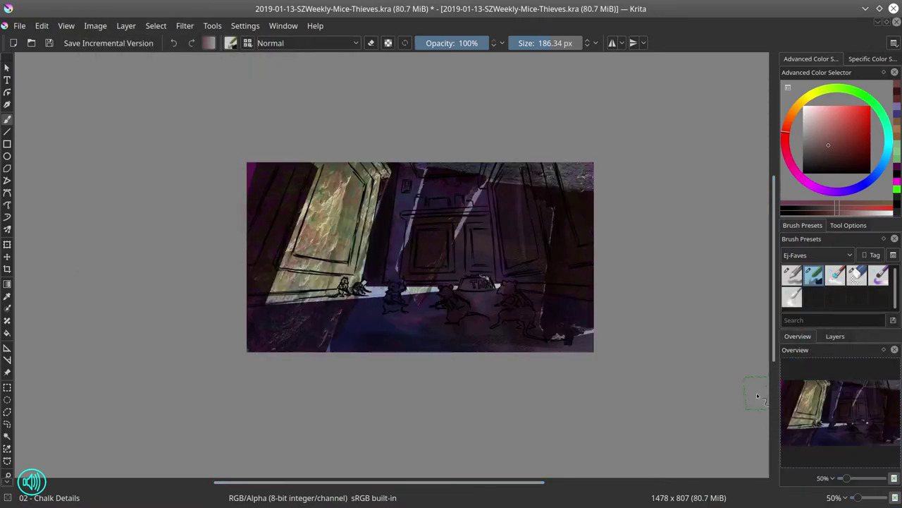
click(835, 275)
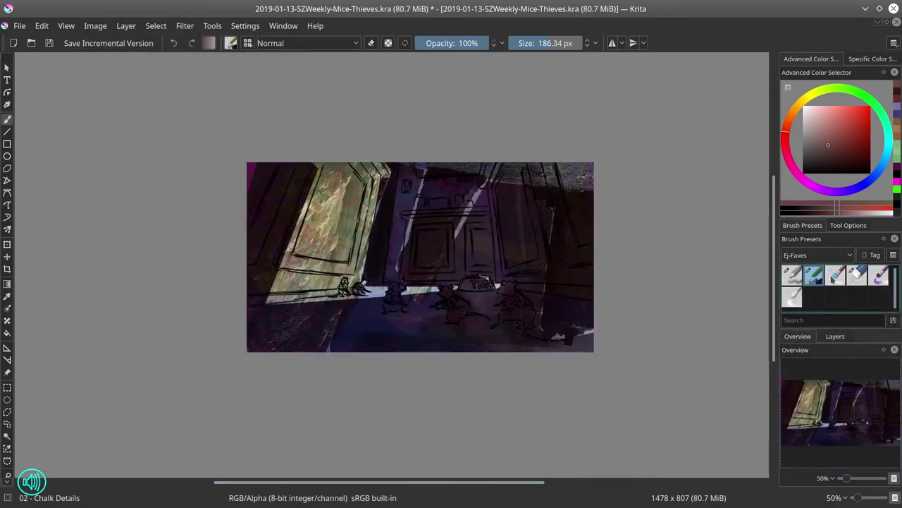
scroll(411, 205, up, 3)
drag(357, 173, 354, 259)
mouse_move(344, 374)
mouse_down()
mouse_move(330, 389)
mouse_move(117, 378)
mouse_move(141, 391)
mouse_move(257, 385)
mouse_up()
drag(187, 398, 352, 387)
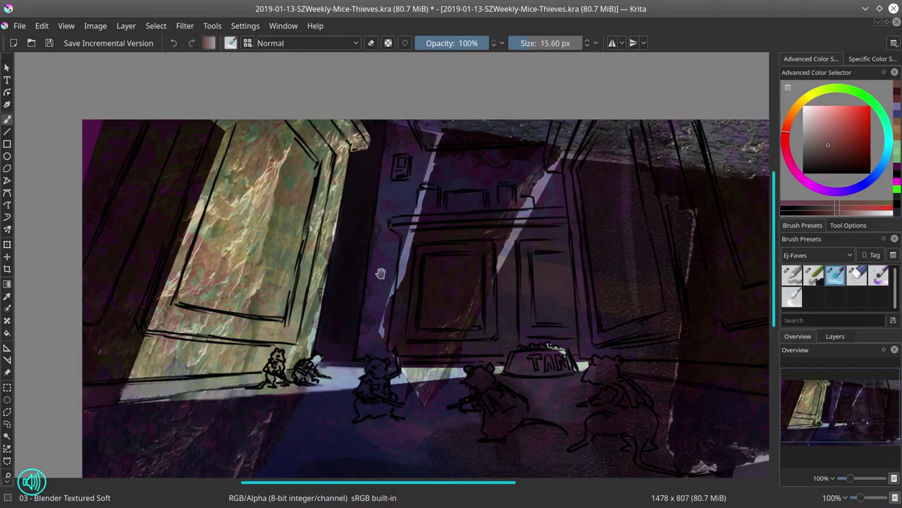
Darken the lower-left floor and the ground near the rats with soft blended strokes.
scroll(305, 323, down, 3)
drag(302, 332, 284, 313)
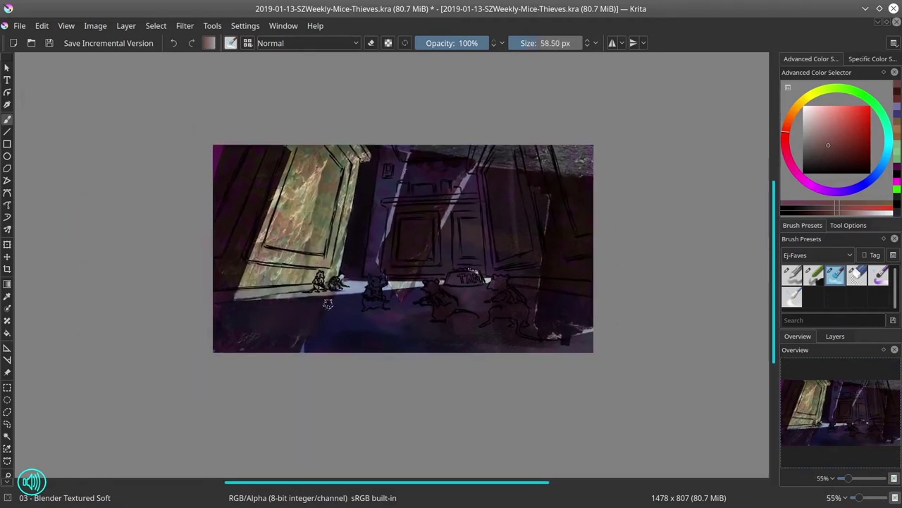
mouse_move(223, 309)
mouse_down()
mouse_move(255, 338)
mouse_move(378, 343)
mouse_up()
mouse_move(317, 331)
mouse_down()
mouse_move(386, 318)
mouse_move(389, 345)
mouse_up()
mouse_move(458, 319)
mouse_down()
mouse_move(488, 340)
mouse_move(499, 326)
mouse_move(506, 346)
mouse_move(581, 320)
mouse_move(532, 328)
mouse_move(574, 332)
mouse_up()
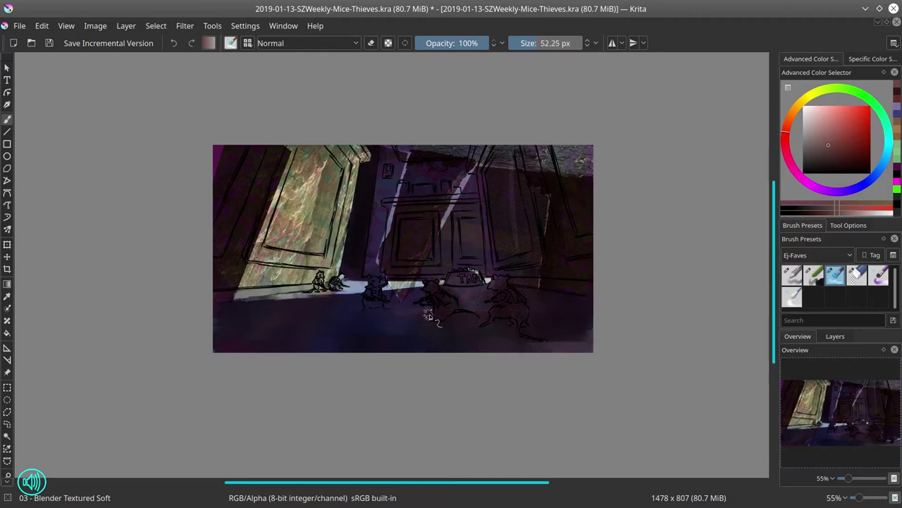
Resize the Blender Textured Soft brush and smooth the upper right wall and ceiling.
drag(427, 315, 393, 296)
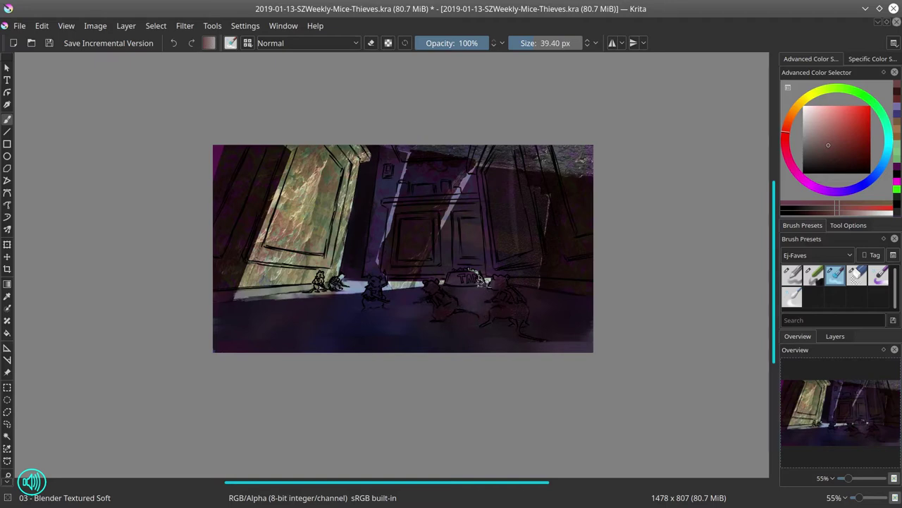
mouse_move(534, 213)
mouse_down()
mouse_move(522, 205)
mouse_move(516, 211)
mouse_up()
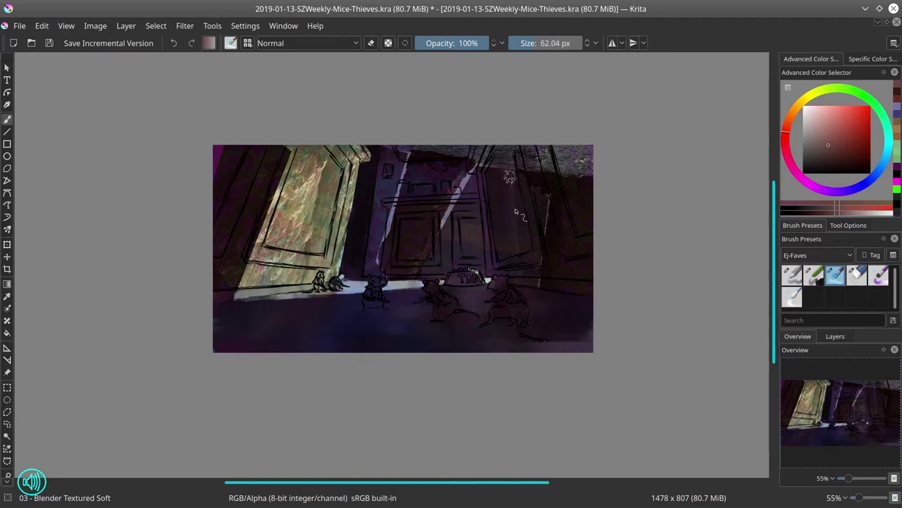
drag(494, 259, 481, 180)
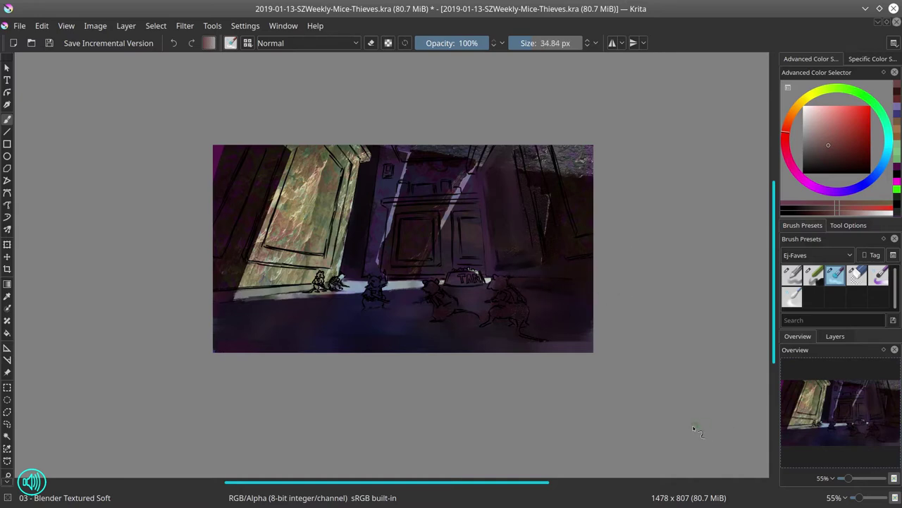
drag(550, 217, 502, 287)
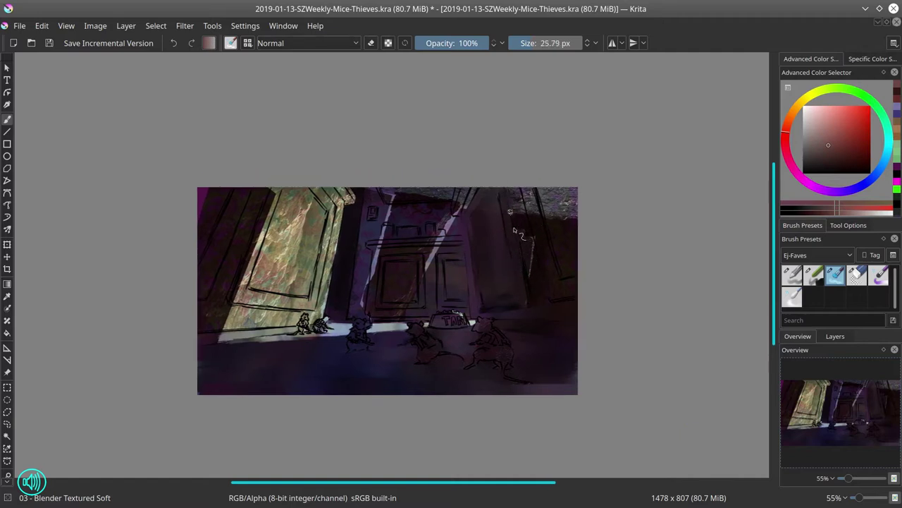
drag(526, 238, 533, 260)
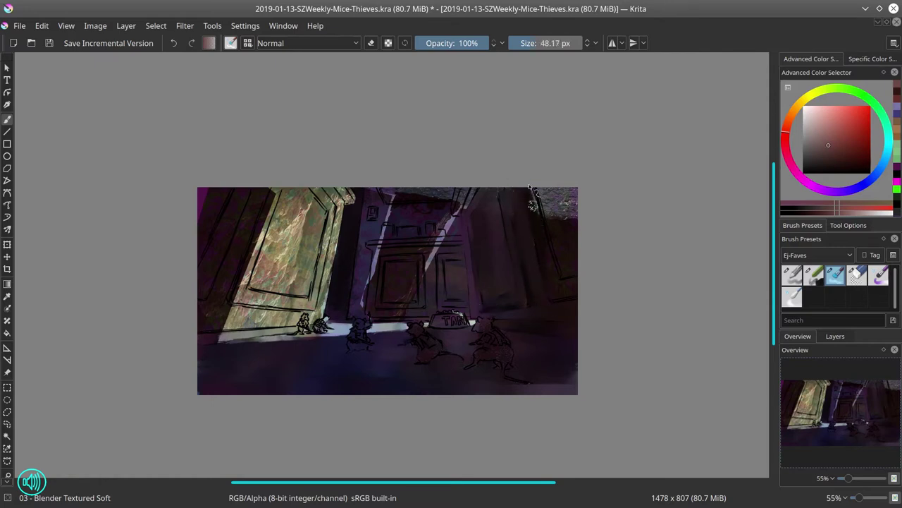
mouse_move(557, 219)
mouse_down()
mouse_move(537, 188)
mouse_move(564, 236)
mouse_move(549, 220)
mouse_move(558, 197)
mouse_move(573, 221)
mouse_move(552, 223)
mouse_move(563, 223)
mouse_move(568, 244)
mouse_up()
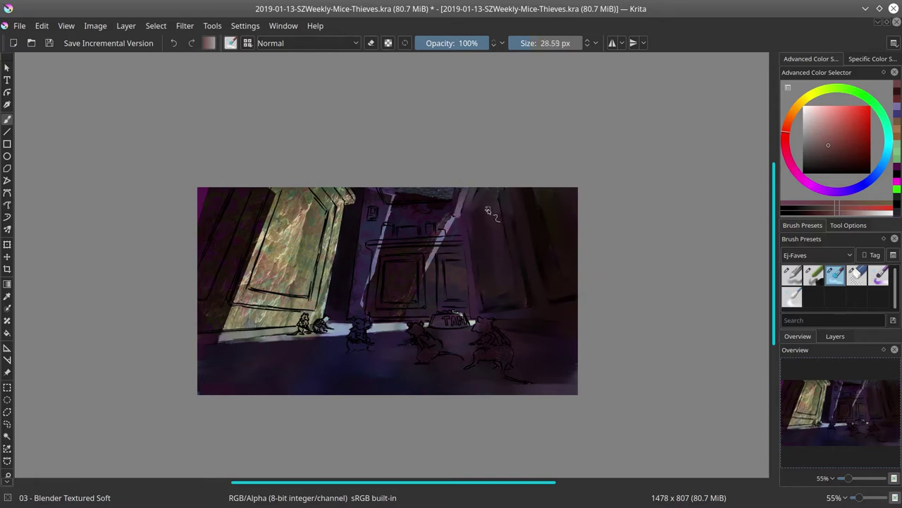
drag(246, 224, 208, 192)
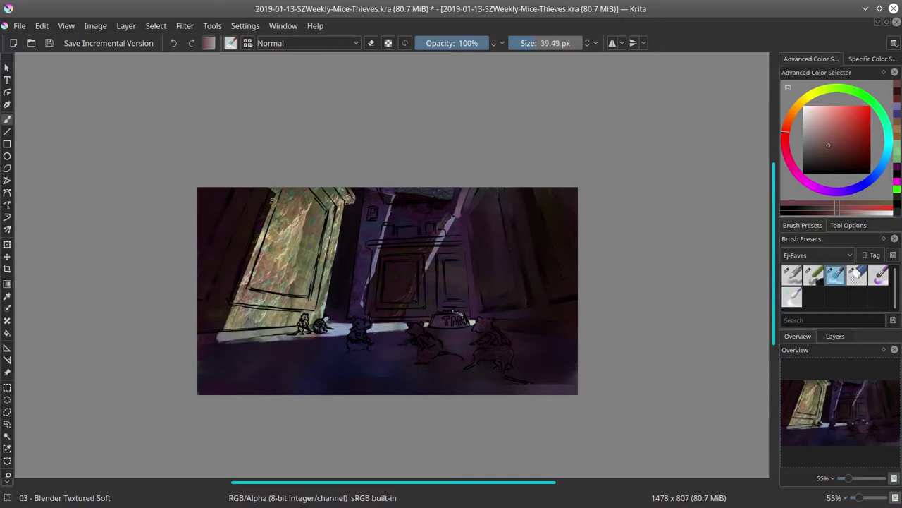
Paint a dark shadow along the door's bottom and streak its left panel.
key(bracketleft)
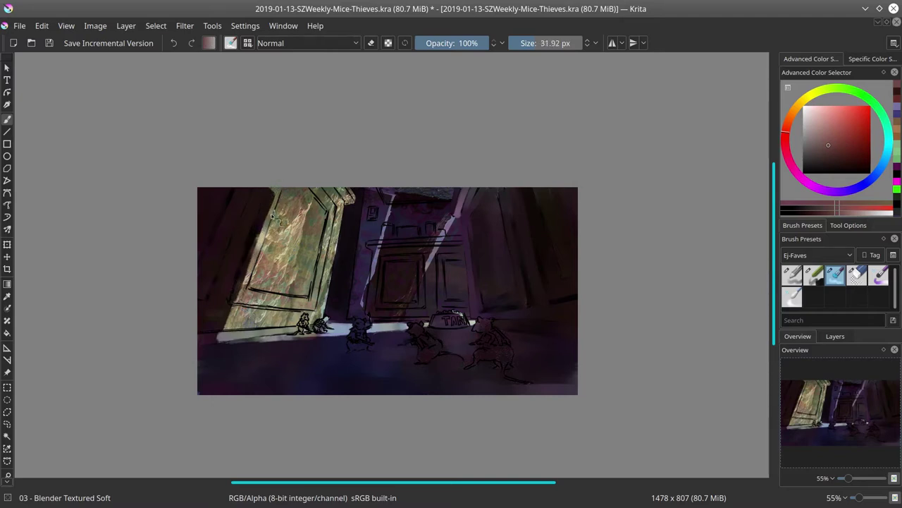
mouse_move(235, 303)
mouse_down()
mouse_move(269, 309)
mouse_move(240, 320)
mouse_move(277, 323)
mouse_move(283, 332)
mouse_up()
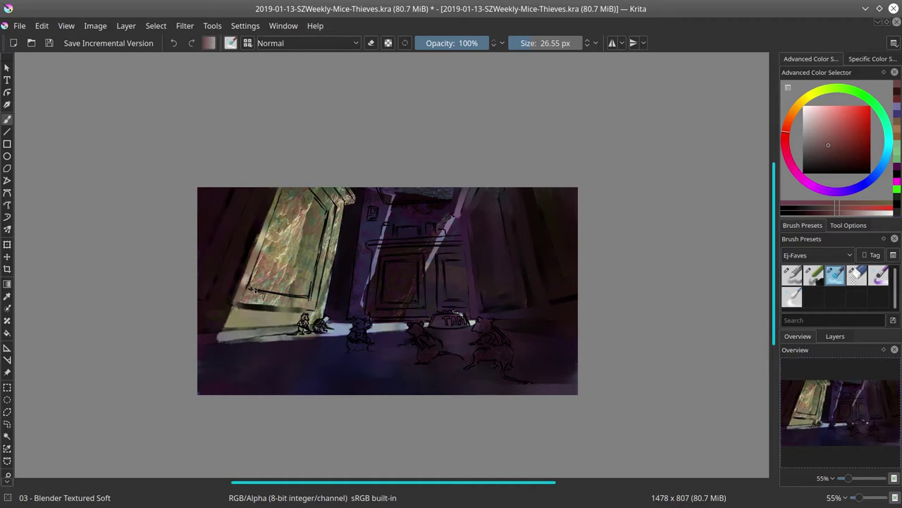
drag(256, 289, 311, 299)
drag(323, 215, 318, 271)
drag(276, 189, 255, 272)
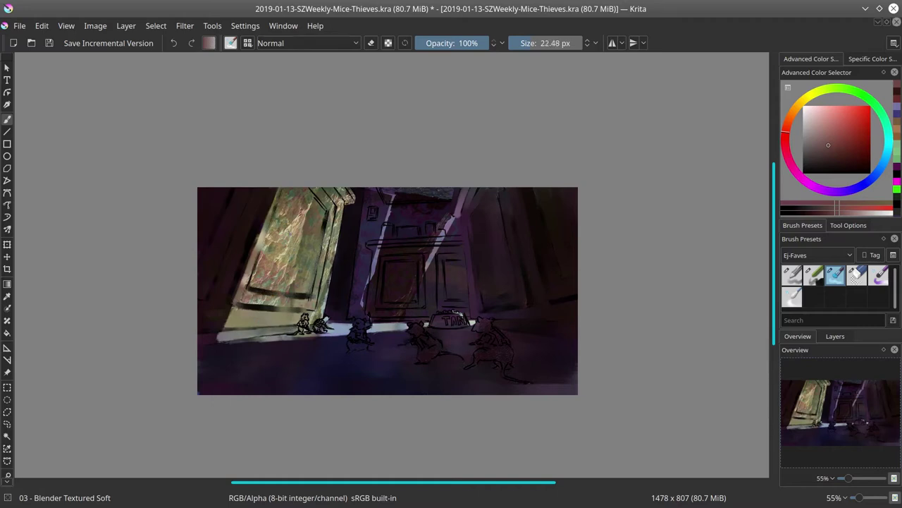
mouse_move(287, 208)
mouse_down()
mouse_move(264, 272)
mouse_move(237, 293)
mouse_move(316, 295)
mouse_move(325, 250)
mouse_move(295, 187)
mouse_move(319, 211)
mouse_move(291, 200)
mouse_move(278, 268)
mouse_move(302, 263)
mouse_move(303, 245)
mouse_move(285, 286)
mouse_up()
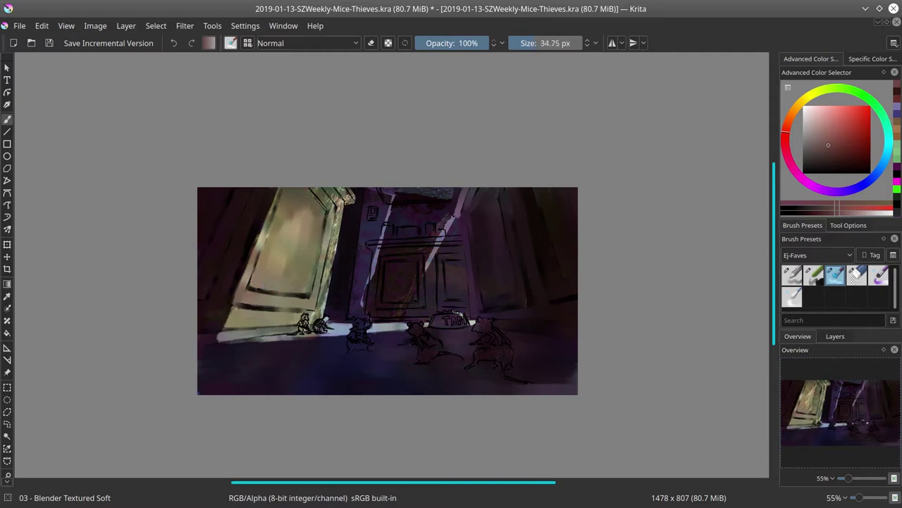
Brighten the door's right edge from top to bottom with a smaller brush.
key(bracketleft)
key(bracketleft)
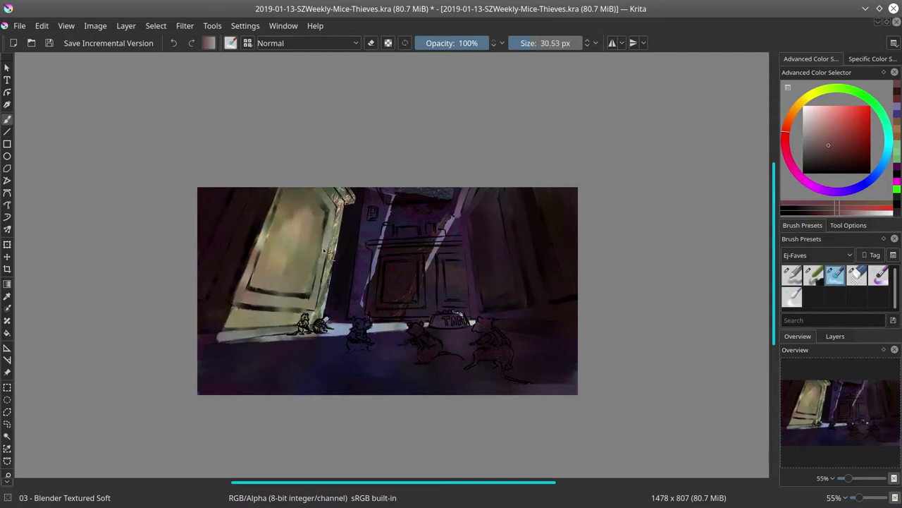
drag(324, 250, 304, 262)
drag(347, 214, 315, 321)
key(bracketleft)
Zoom in and brighten the top of the back wall with blended strokes.
scroll(406, 242, up, 2)
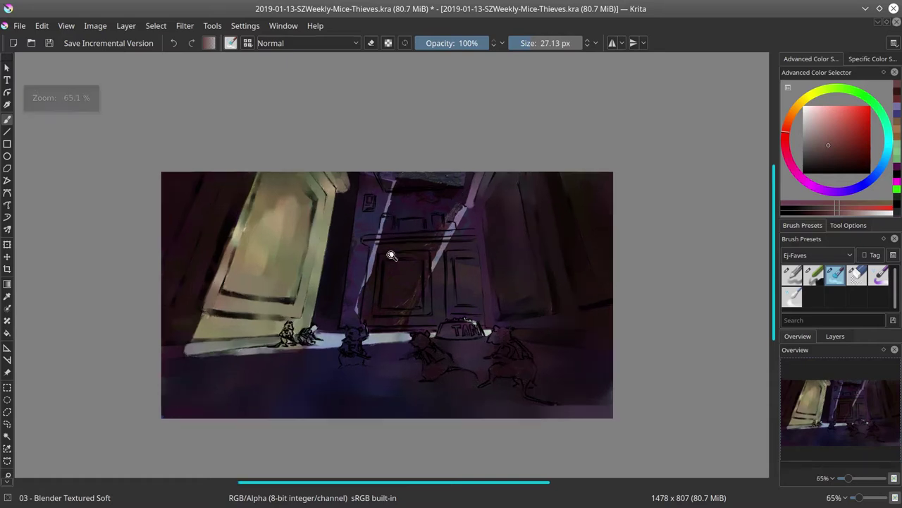
key(bracketright)
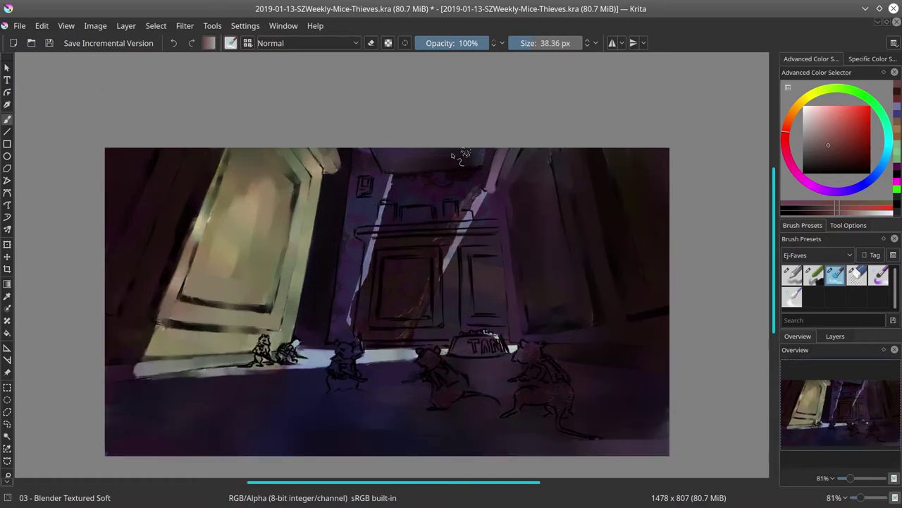
key(bracketleft)
mouse_move(385, 180)
mouse_down()
mouse_move(431, 185)
mouse_move(408, 196)
mouse_move(386, 189)
mouse_move(467, 185)
mouse_move(485, 199)
mouse_move(481, 227)
mouse_move(448, 241)
mouse_up()
key(bracketleft)
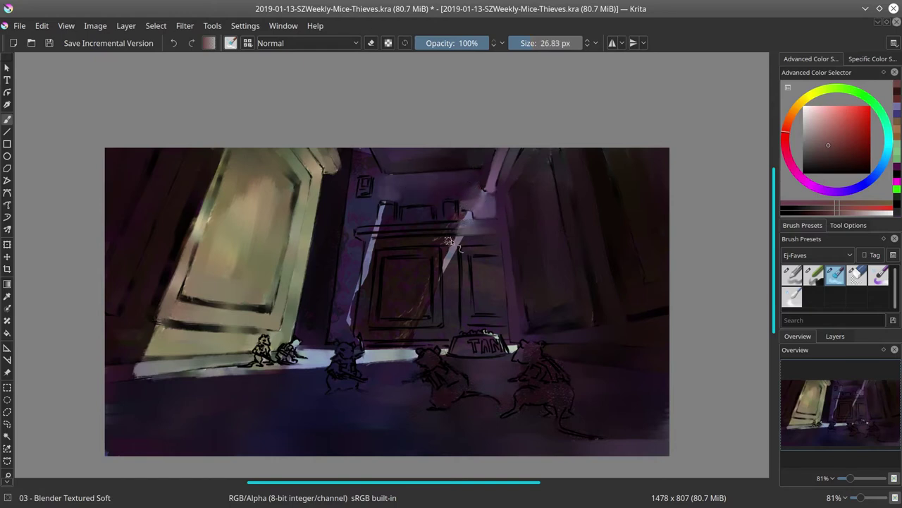
Add a light bluish-grey 02 - Chalk Details stroke on the back wall's right side.
key(slash)
ctrl+click(395, 224)
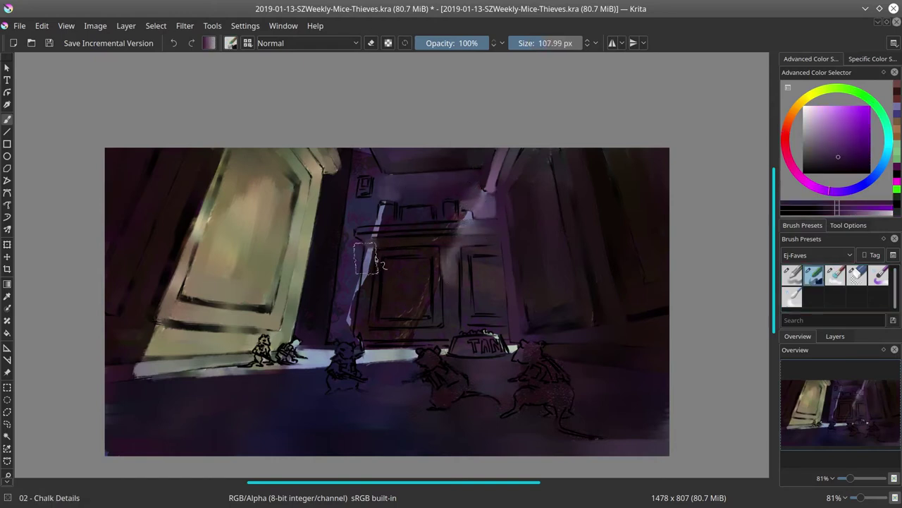
ctrl+click(493, 248)
key(bracketright)
key(bracketright)
drag(490, 254, 490, 321)
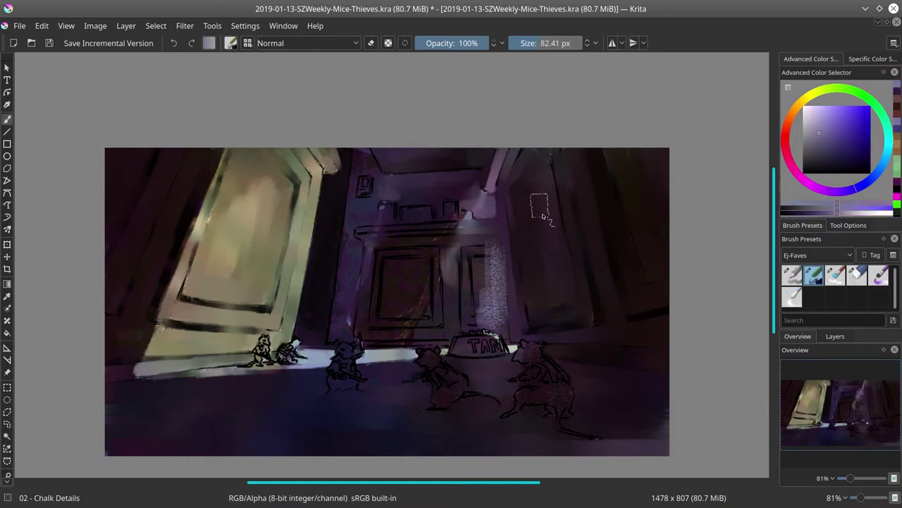
Smooth the speckled chalk strip with the 03 - Blender Textured Soft brush.
click(834, 280)
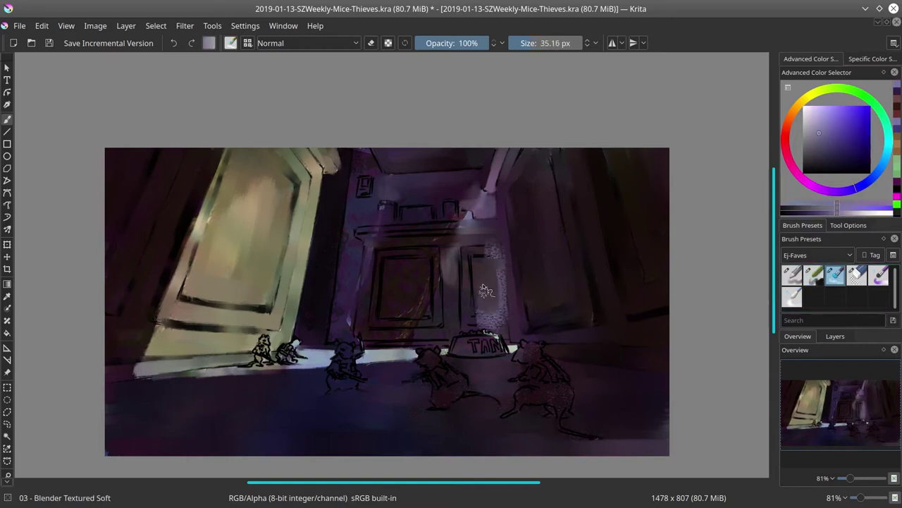
key(bracketleft)
key(bracketleft)
mouse_move(504, 295)
mouse_down()
mouse_move(510, 249)
mouse_move(464, 310)
mouse_up()
key(bracketright)
key(bracketright)
key(bracketright)
key(bracketleft)
key(bracketleft)
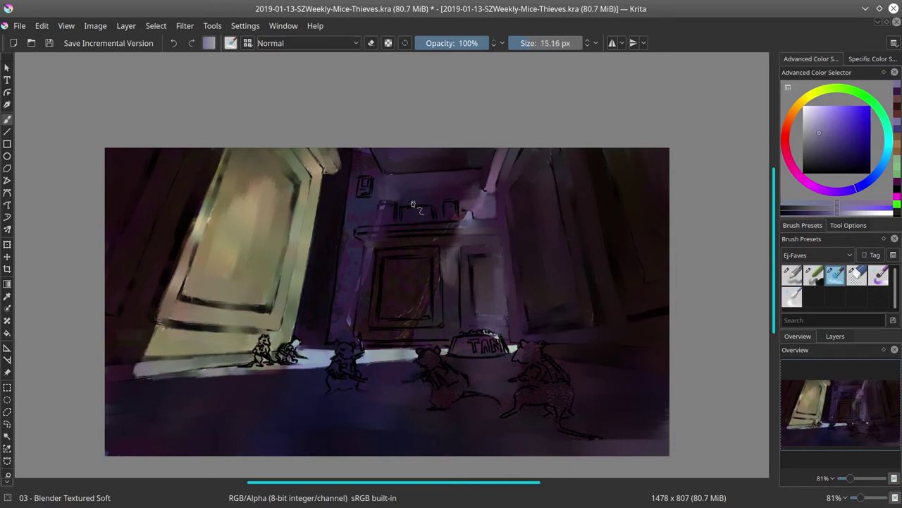
key(bracketright)
key(bracketleft)
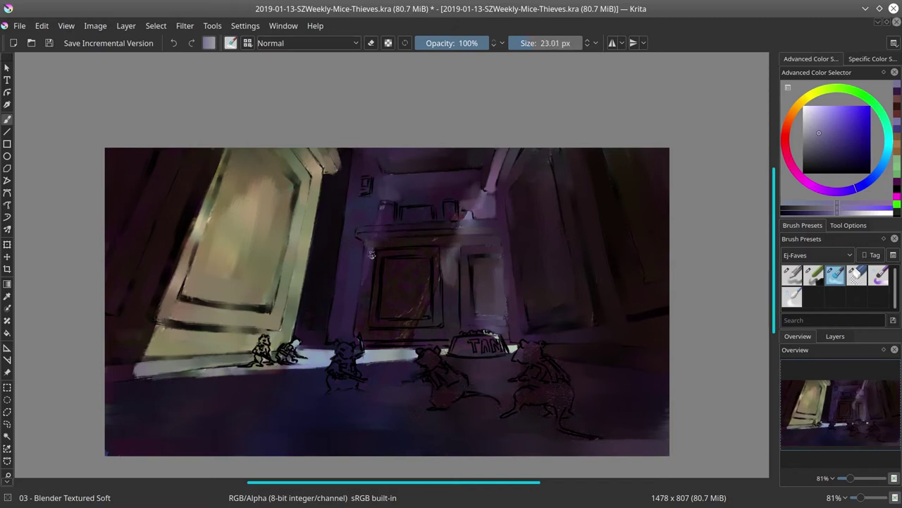
key(bracketright)
key(bracketright)
key(bracketright)
key(bracketright)
key(bracketright)
key(bracketright)
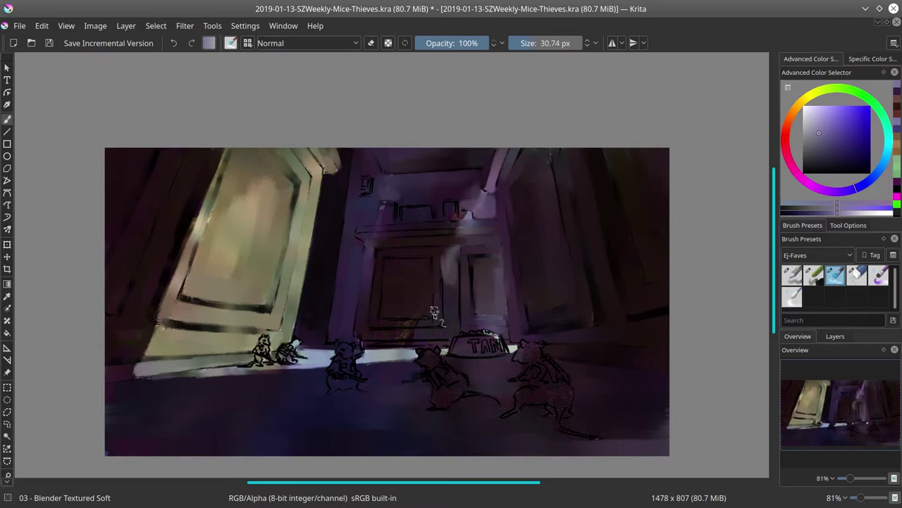
key(bracketleft)
key(bracketleft)
key(bracketleft)
key(bracketleft)
key(bracketleft)
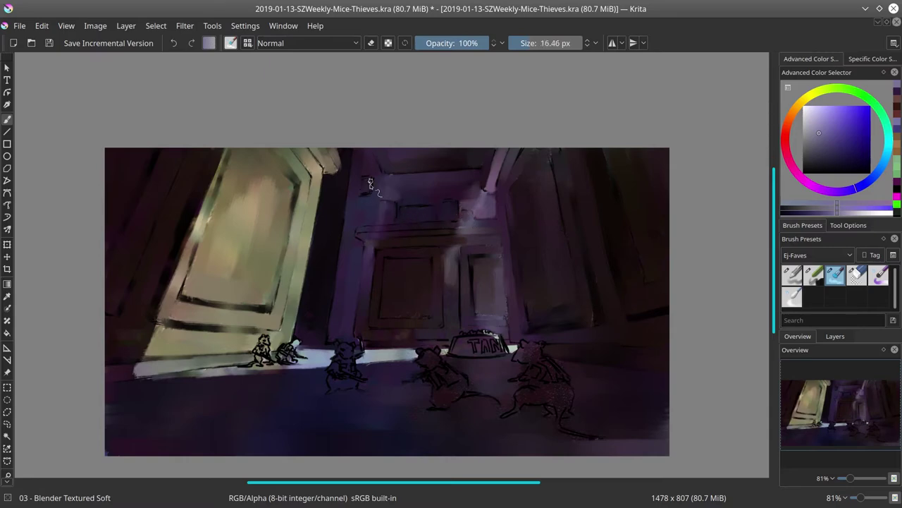
Touch up the food bowl's rim and paint dark over its TAN lettering.
scroll(487, 315, up, 5)
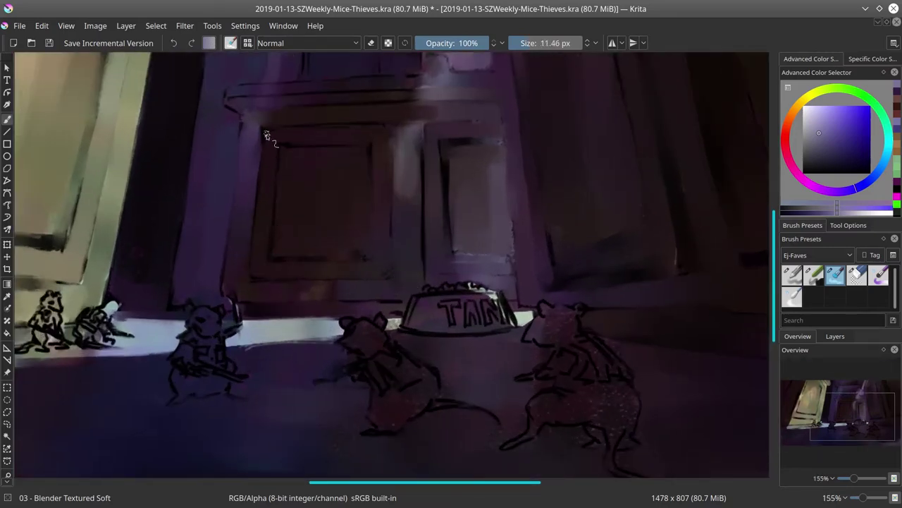
key(bracketleft)
key(bracketleft)
key(bracketleft)
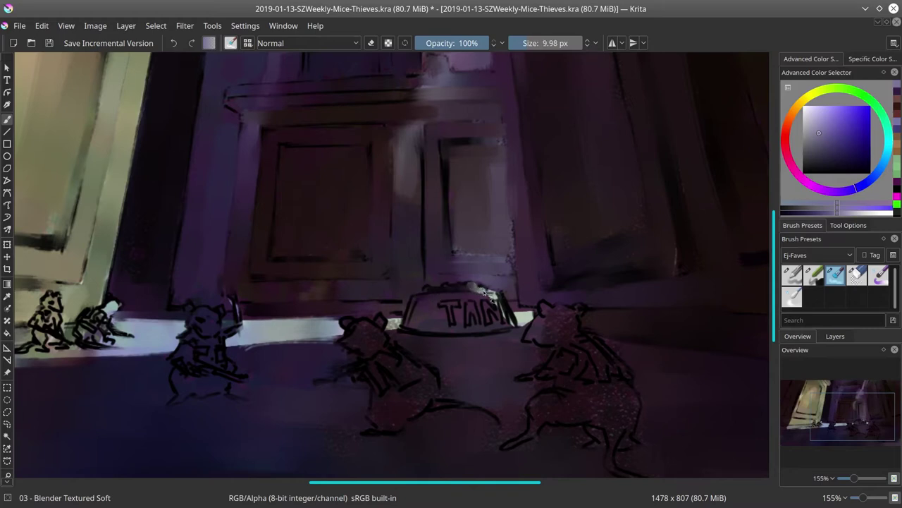
drag(491, 322, 513, 323)
key(bracketright)
key(bracketright)
key(bracketright)
key(bracketright)
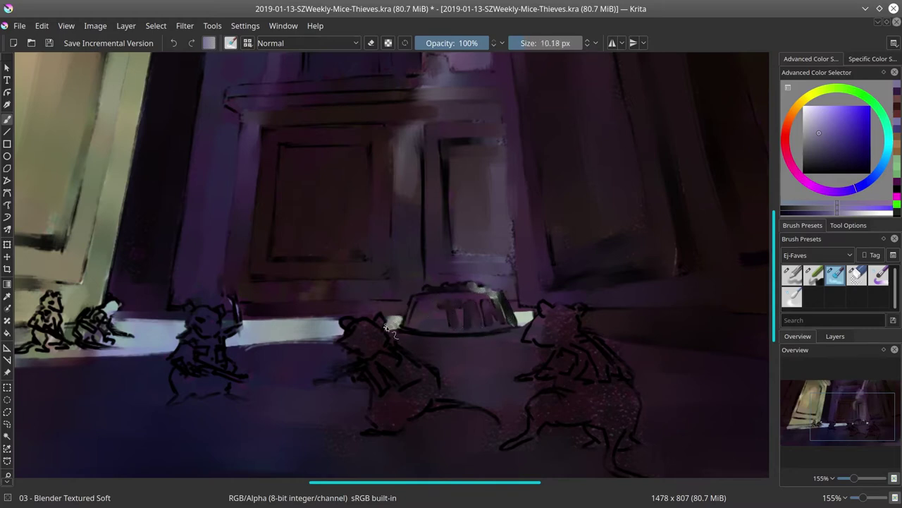
key(bracketright)
key(bracketright)
key(bracketright)
mouse_move(498, 289)
mouse_down()
mouse_move(428, 304)
mouse_move(409, 327)
mouse_move(423, 306)
mouse_move(476, 288)
mouse_move(458, 315)
mouse_up()
key(bracketleft)
key(bracketleft)
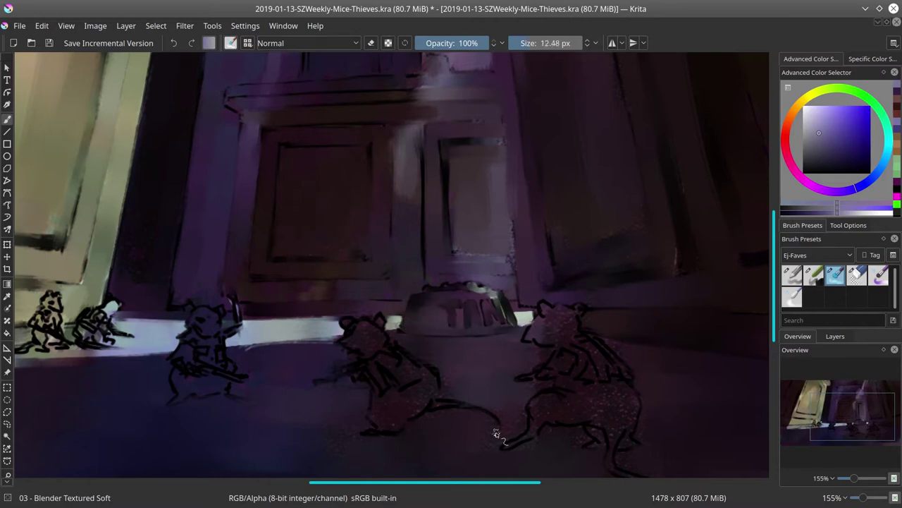
Paint over the right mouse's head, back and speckled lower body in dark tones.
drag(631, 376, 362, 332)
key(bracketright)
key(bracketright)
key(bracketright)
key(bracketright)
key(bracketright)
key(bracketright)
key(bracketright)
key(bracketright)
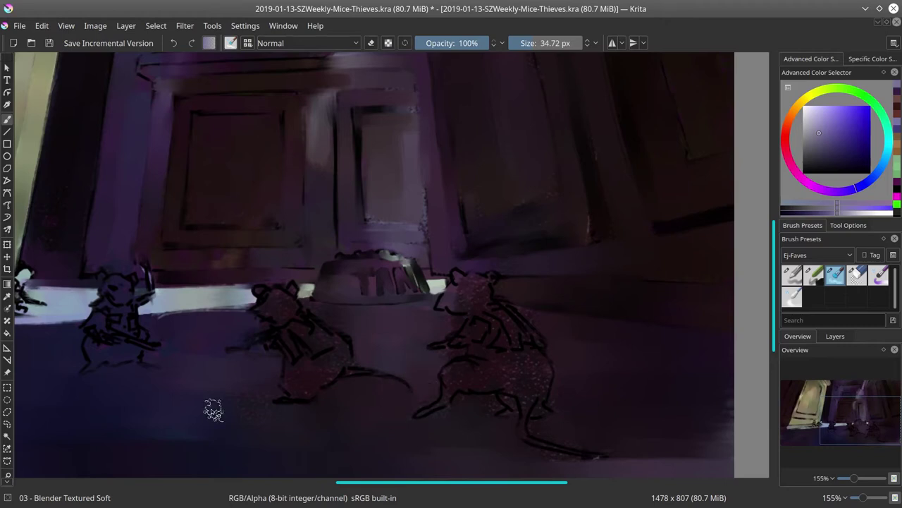
key(bracketleft)
key(bracketleft)
key(bracketleft)
key(bracketleft)
key(bracketleft)
key(bracketleft)
key(bracketleft)
key(bracketleft)
key(bracketleft)
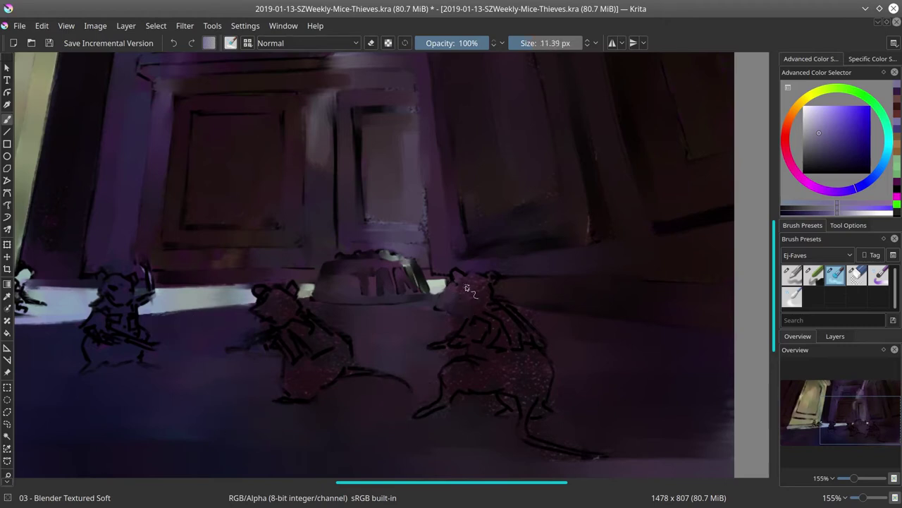
key(bracketright)
key(bracketright)
key(bracketright)
key(bracketright)
key(bracketright)
mouse_move(486, 307)
mouse_down()
mouse_move(479, 337)
mouse_move(455, 309)
mouse_move(538, 342)
mouse_up()
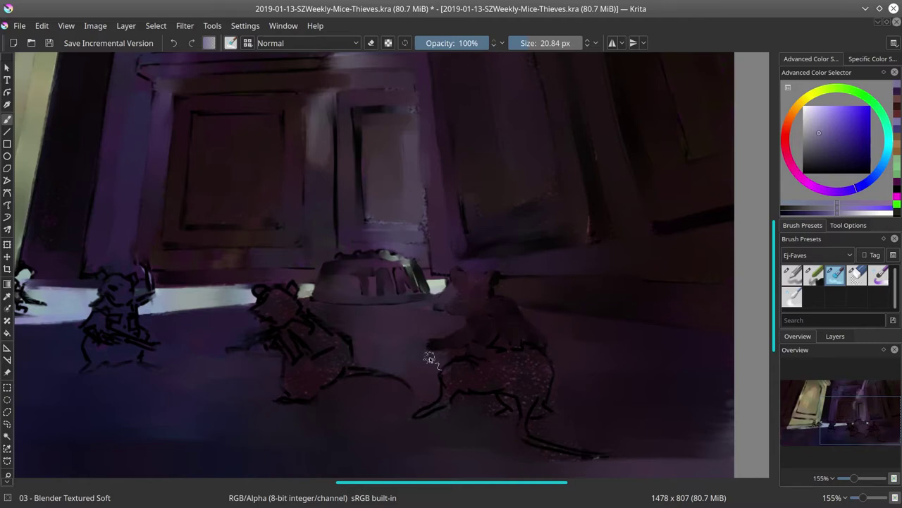
click(457, 355)
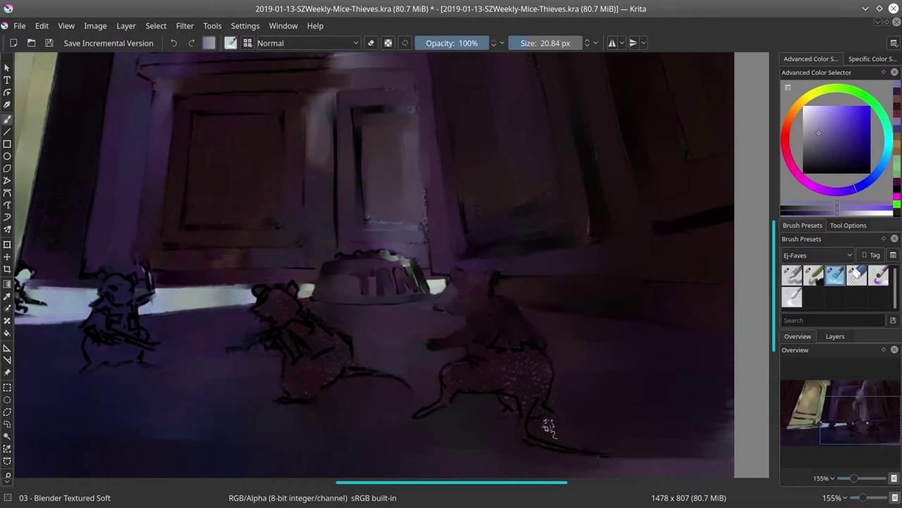
key(bracketright)
key(bracketright)
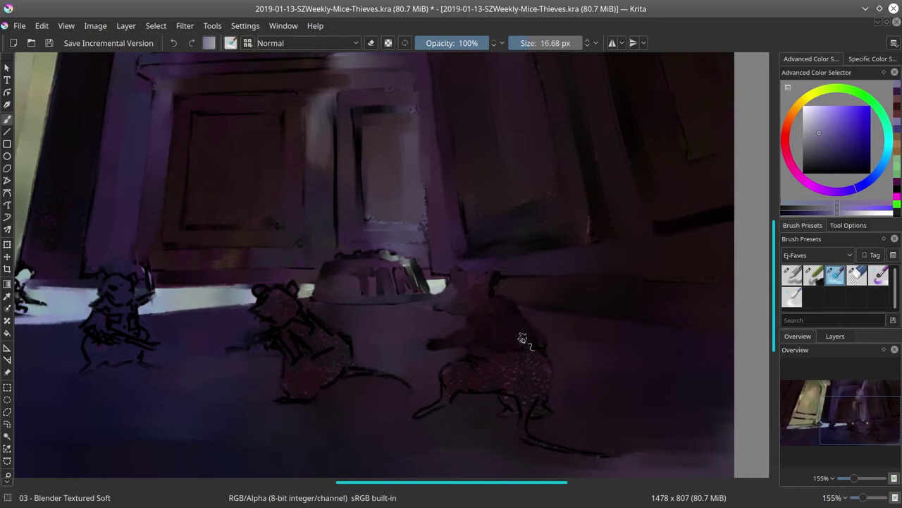
drag(466, 362, 420, 419)
key(bracketright)
mouse_move(547, 387)
mouse_down()
mouse_move(501, 381)
mouse_move(543, 367)
mouse_up()
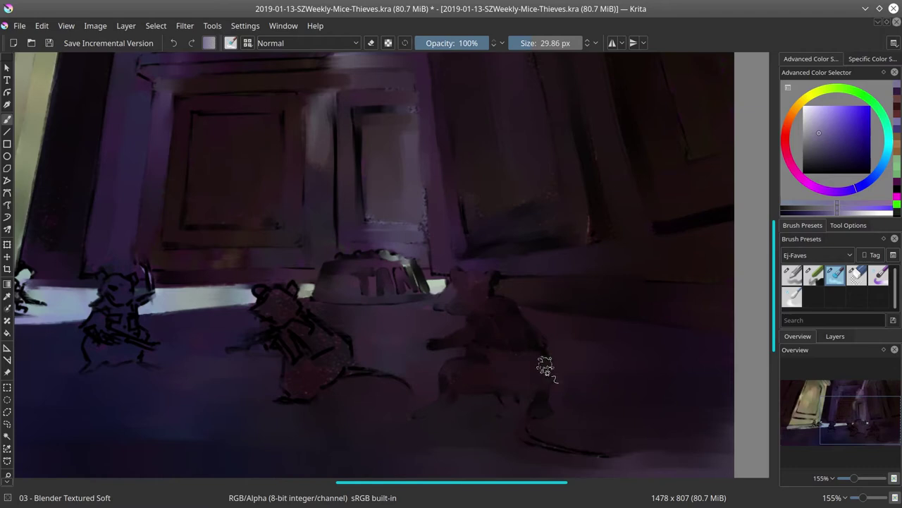
key(bracketright)
Pan back toward the left of the scene and zoom out to 50%.
key(bracketleft)
key(bracketleft)
key(bracketleft)
key(bracketleft)
key(bracketleft)
key(bracketleft)
key(bracketleft)
drag(311, 348, 431, 285)
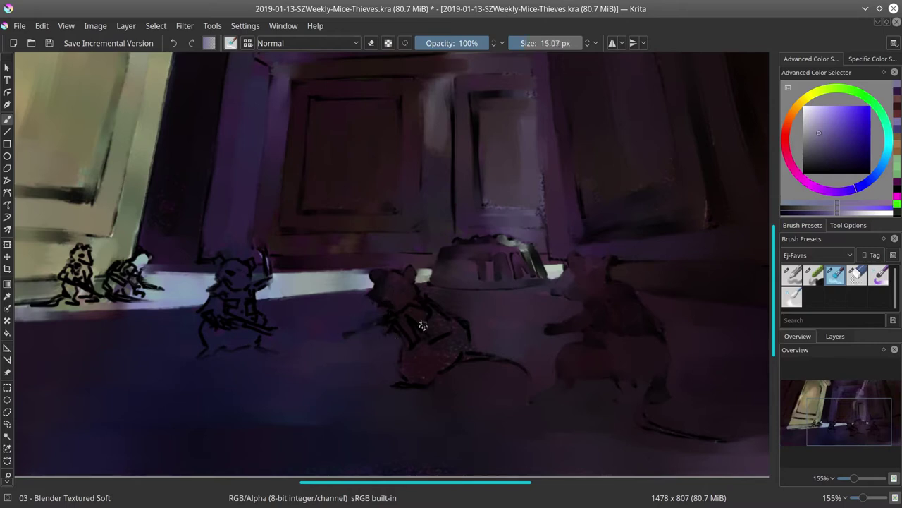
key(bracketleft)
key(bracketleft)
key(bracketleft)
key(bracketleft)
key(bracketleft)
key(bracketleft)
key(bracketleft)
key(bracketright)
key(bracketright)
key(bracketright)
key(bracketright)
key(bracketright)
key(bracketright)
key(bracketright)
key(bracketleft)
key(bracketleft)
key(bracketleft)
key(bracketleft)
key(bracketleft)
key(bracketleft)
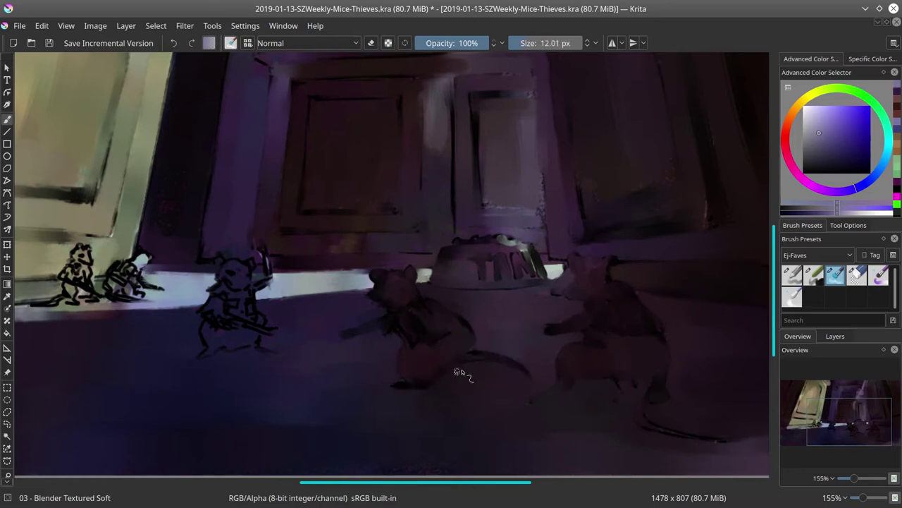
key(bracketleft)
key(bracketleft)
key(bracketleft)
key(bracketright)
key(bracketright)
key(bracketright)
key(bracketleft)
key(bracketleft)
key(bracketright)
key(bracketright)
key(bracketright)
key(bracketright)
key(bracketright)
key(bracketright)
key(bracketright)
key(bracketright)
key(bracketright)
key(minus)
scroll(481, 433, down, 3)
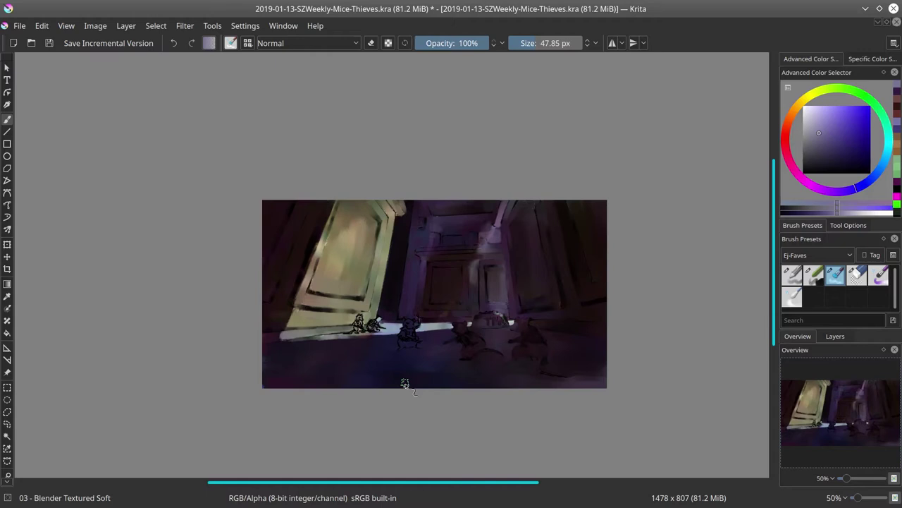
Save the painting, then paint dark strokes and light grey over the centre mouse.
click(51, 44)
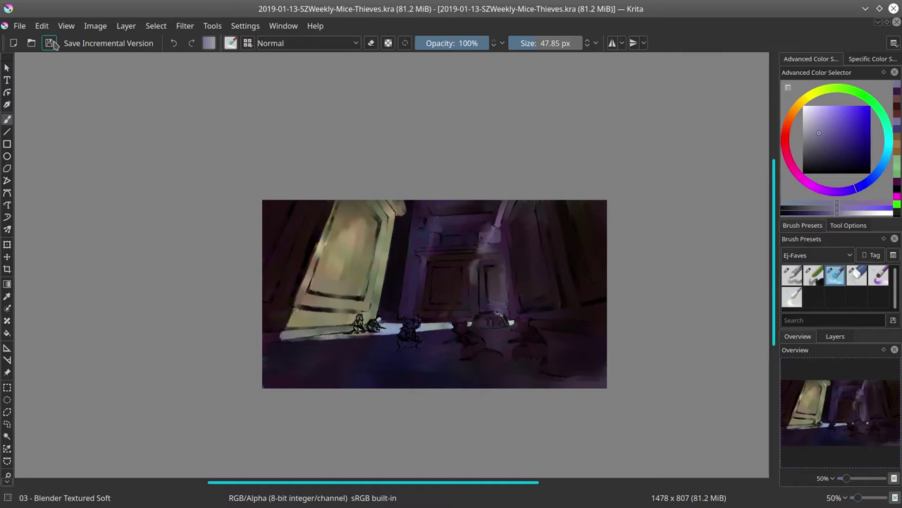
scroll(425, 332, up, 6)
key([)
key([)
key([)
key([)
key([)
key([)
drag(353, 244, 391, 275)
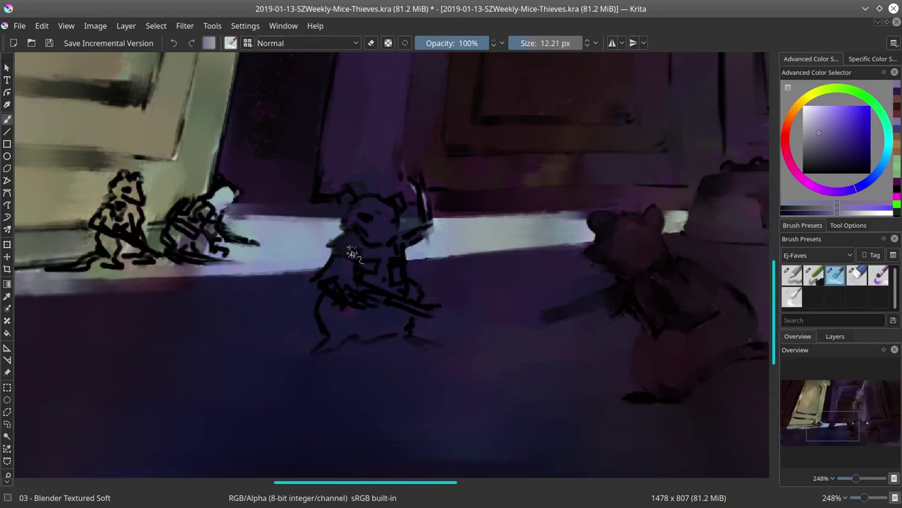
mouse_move(374, 197)
mouse_down()
mouse_move(359, 226)
mouse_move(374, 211)
mouse_up()
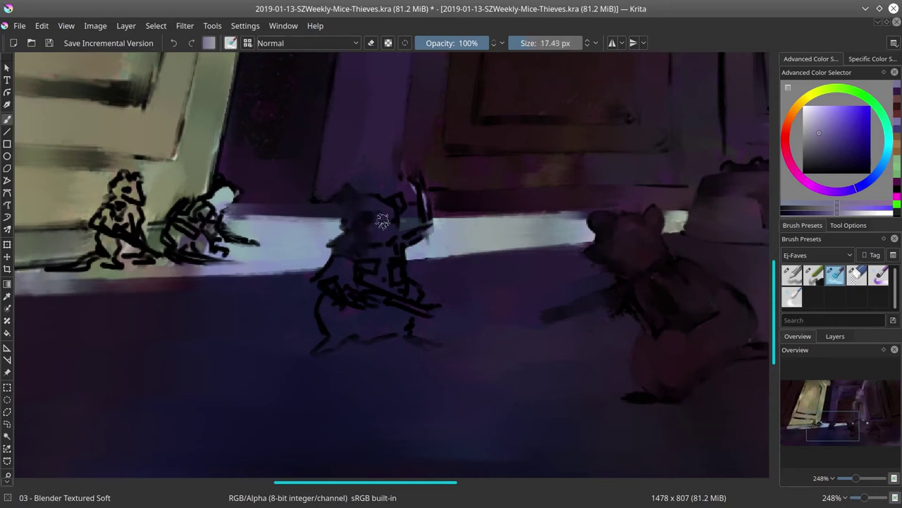
mouse_move(420, 182)
mouse_down()
mouse_move(417, 243)
mouse_move(427, 226)
mouse_move(375, 235)
mouse_move(362, 219)
mouse_move(394, 233)
mouse_move(368, 276)
mouse_move(338, 247)
mouse_move(394, 278)
mouse_move(369, 252)
mouse_move(380, 286)
mouse_move(358, 298)
mouse_move(378, 296)
mouse_move(370, 307)
mouse_move(322, 307)
mouse_move(328, 344)
mouse_move(423, 306)
mouse_up()
Cover the left mouse's body and legs with grey-brown paint, then zoom out.
key([)
key([)
key([)
mouse_move(190, 258)
mouse_down()
mouse_move(208, 245)
mouse_move(220, 209)
mouse_move(222, 232)
mouse_move(237, 236)
mouse_move(231, 215)
mouse_up()
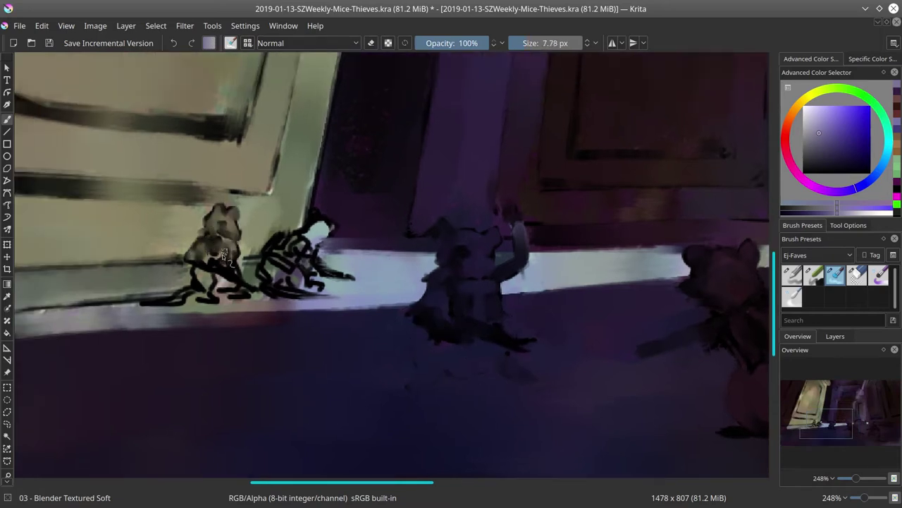
mouse_move(226, 255)
mouse_down()
mouse_move(203, 265)
mouse_move(201, 297)
mouse_move(207, 291)
mouse_move(174, 301)
mouse_move(223, 285)
mouse_move(251, 288)
mouse_move(258, 244)
mouse_move(166, 290)
mouse_move(282, 268)
mouse_move(281, 233)
mouse_move(258, 249)
mouse_move(325, 233)
mouse_move(314, 219)
mouse_move(326, 235)
mouse_move(318, 268)
mouse_move(282, 256)
mouse_move(299, 287)
mouse_move(301, 280)
mouse_move(282, 284)
mouse_move(283, 272)
mouse_move(265, 288)
mouse_move(252, 280)
mouse_move(266, 302)
mouse_up()
key(])
key(])
key(])
key(])
key(])
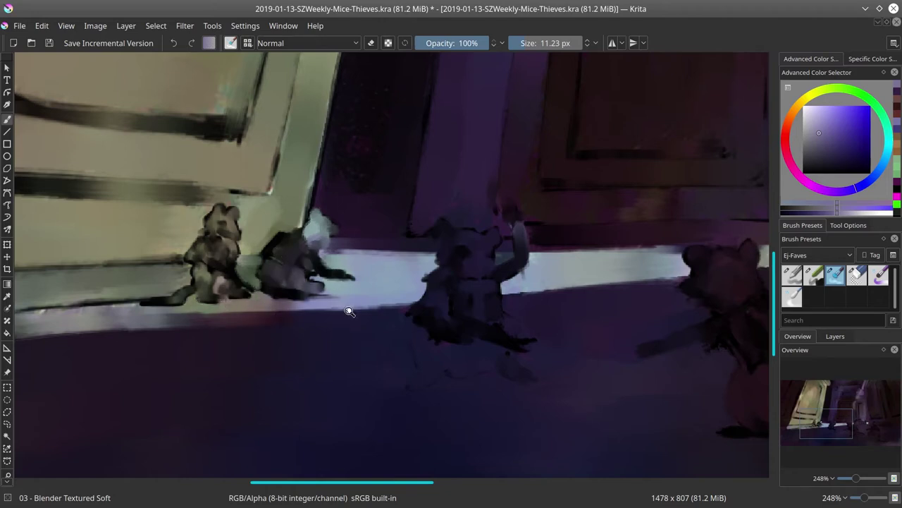
drag(349, 311, 351, 336)
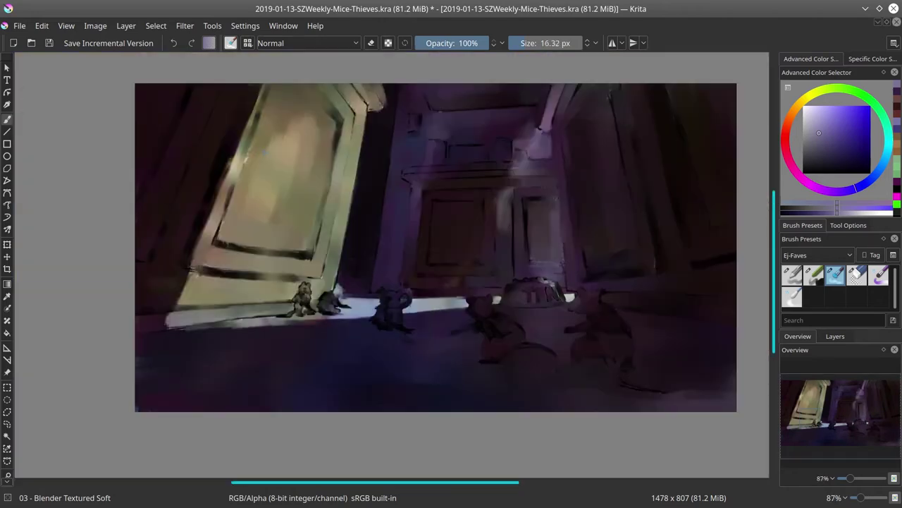
With 02 - Chalk Details and sampled floor colours, line the floor edge below the door.
key(comma)
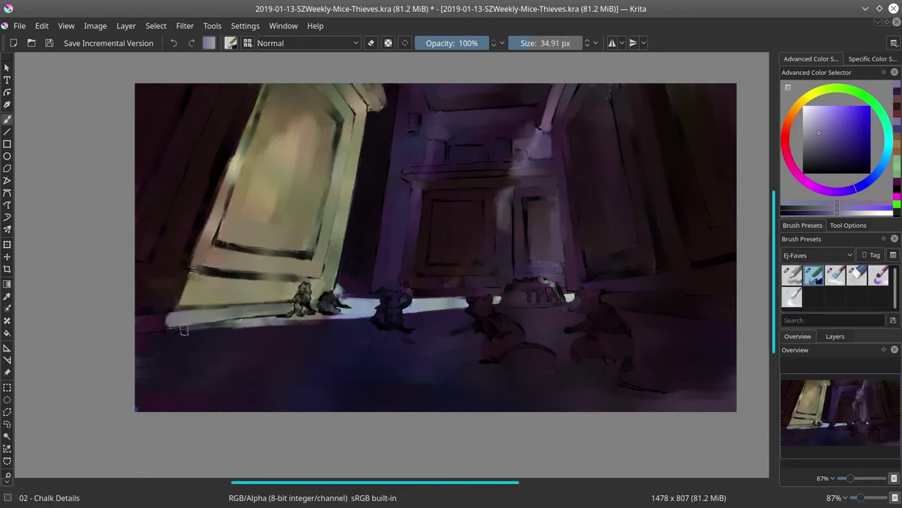
ctrl+click(181, 315)
drag(166, 324, 223, 319)
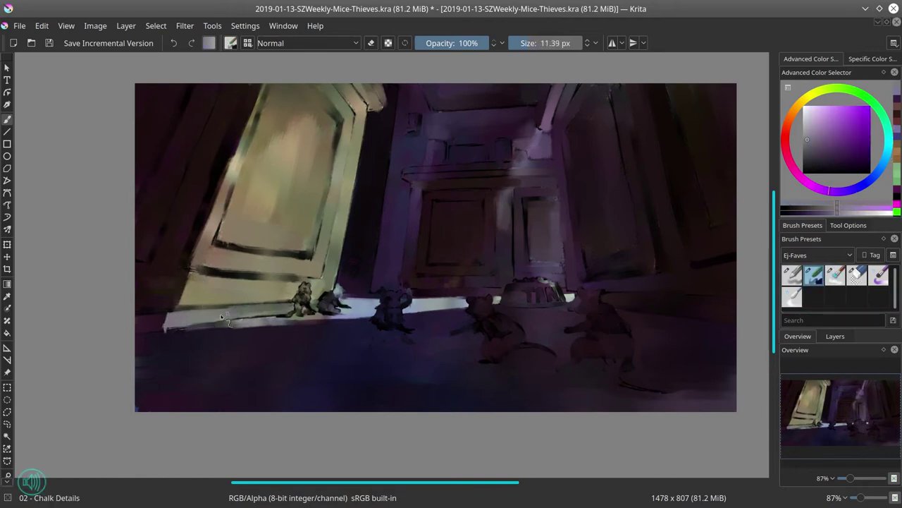
ctrl+click(157, 333)
key(bracketleft)
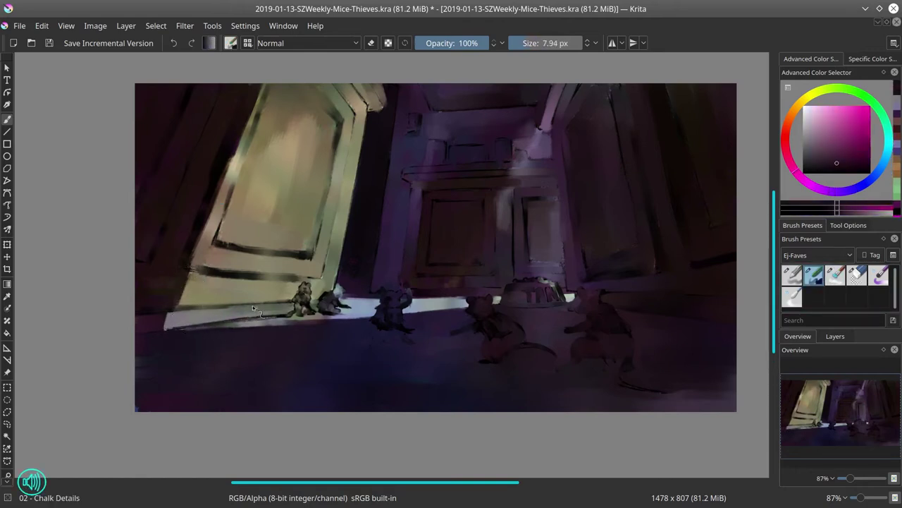
ctrl+click(238, 313)
ctrl+click(222, 318)
ctrl+click(206, 324)
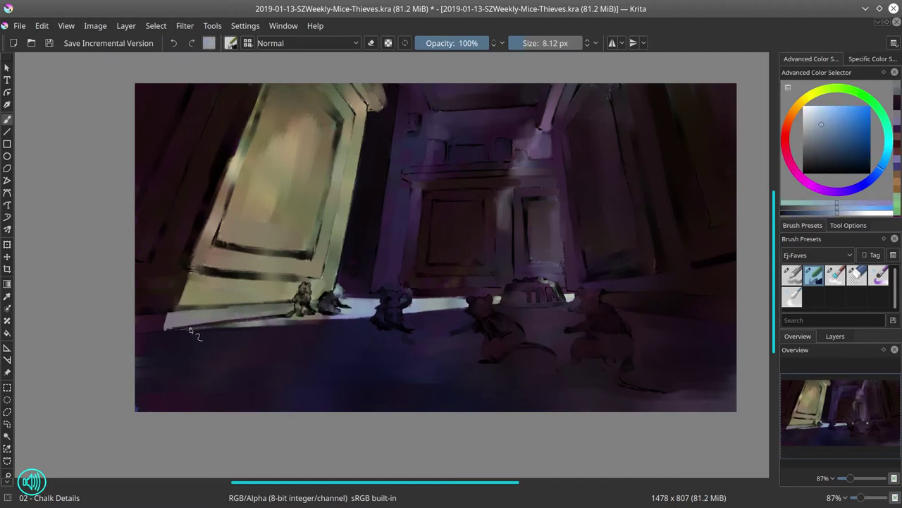
Extend the light stroke along the floor edge, then sample dark purples and blues.
drag(190, 331, 349, 316)
ctrl+click(326, 317)
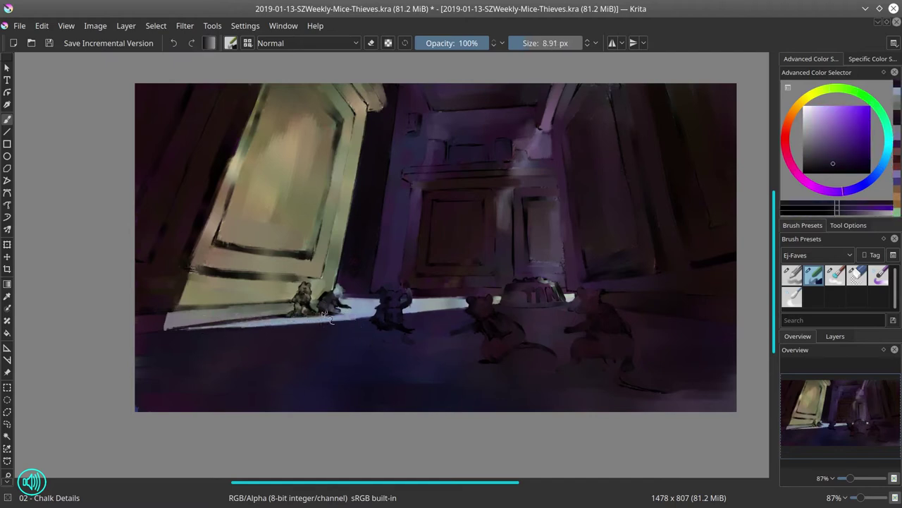
ctrl+click(328, 318)
ctrl+click(338, 352)
ctrl+click(392, 341)
key(bracketright)
key(bracketright)
key(bracketright)
key(bracketright)
key(bracketright)
key(bracketright)
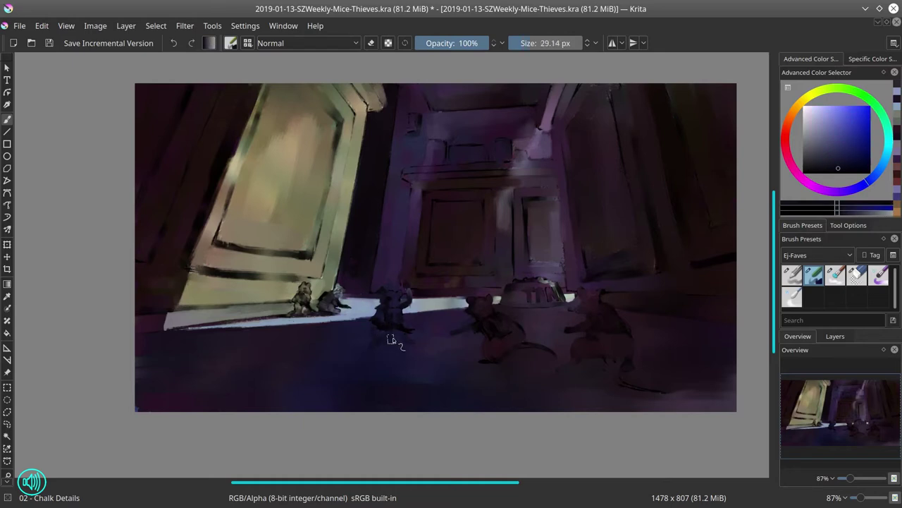
Try out dark reddish-pink, magenta and dark red paint colours, re-sampling from the painting.
ctrl+click(145, 227)
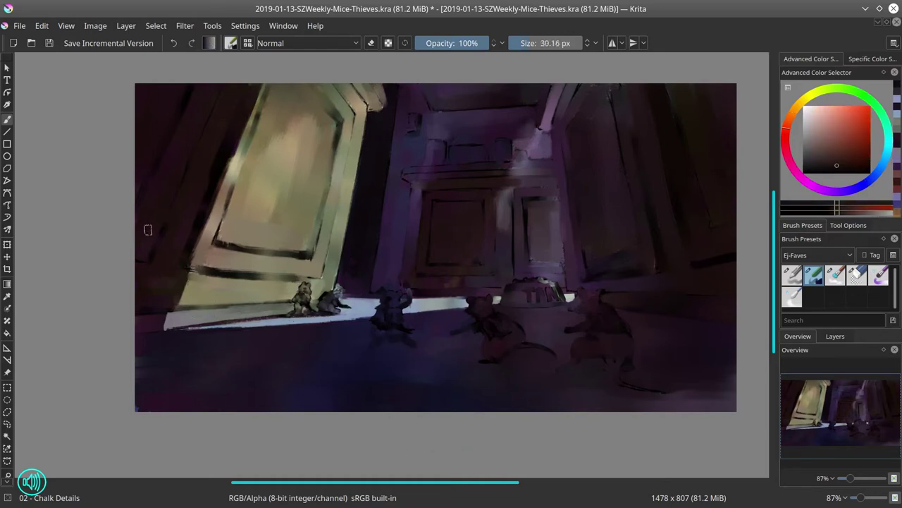
ctrl+click(191, 124)
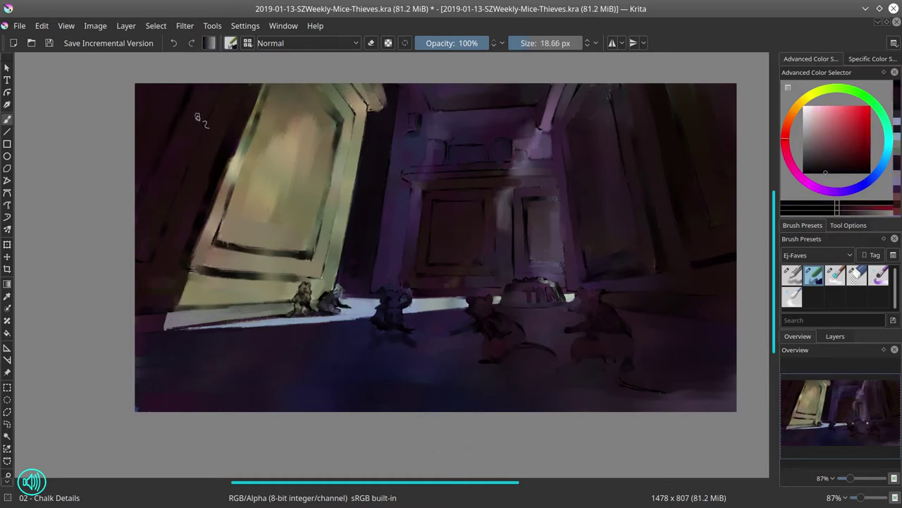
ctrl+click(191, 135)
ctrl+click(180, 106)
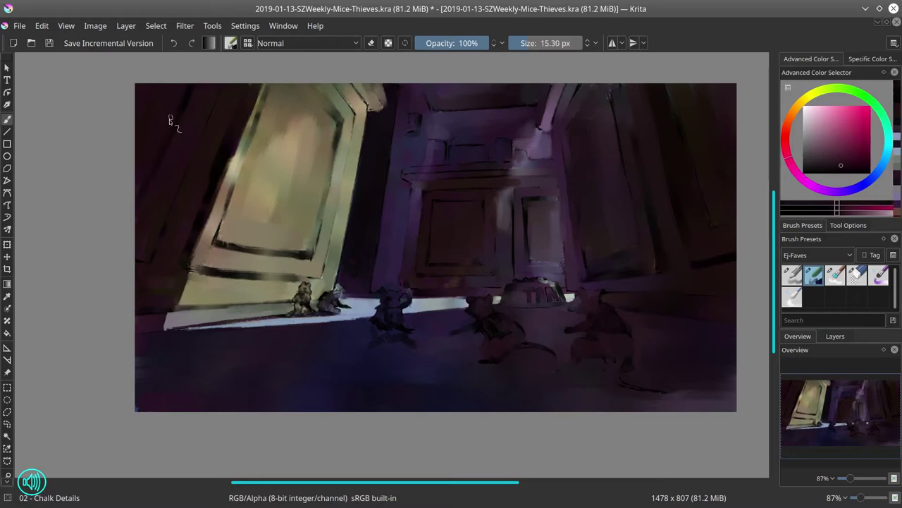
ctrl+click(147, 243)
ctrl+click(145, 260)
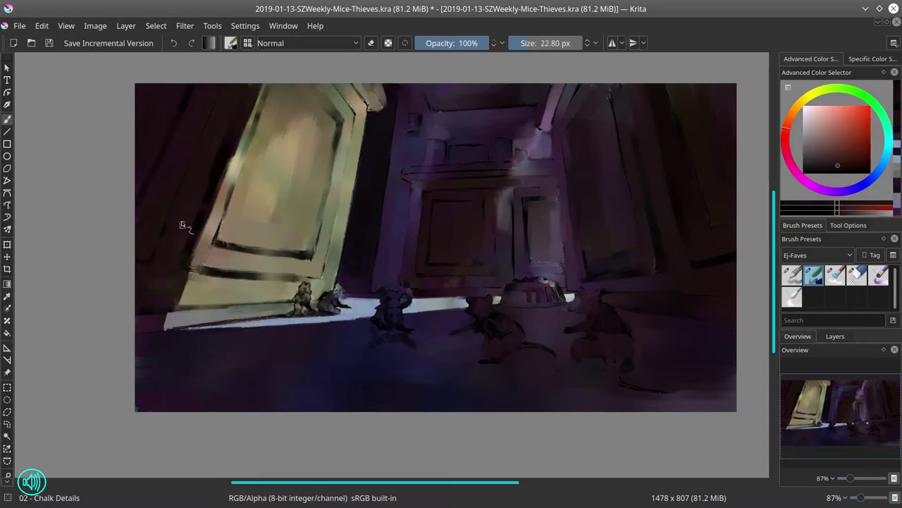
ctrl+click(213, 121)
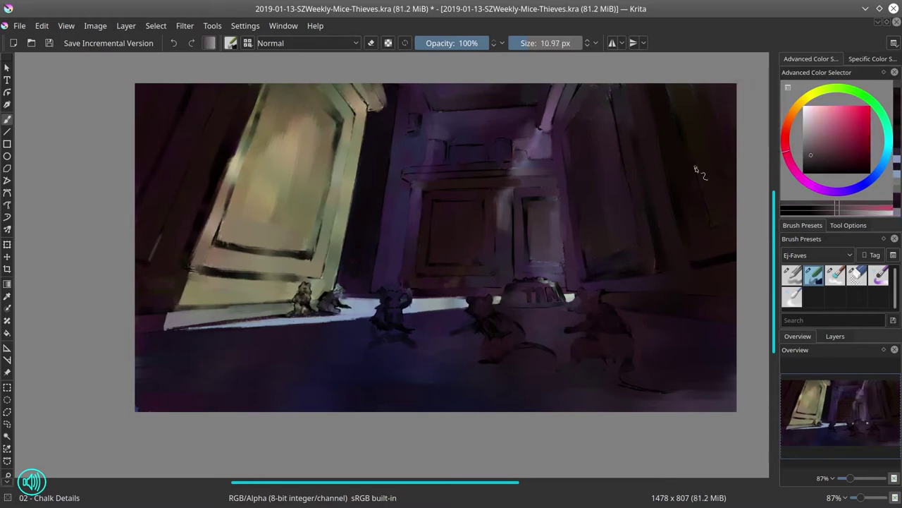
ctrl+click(154, 256)
drag(154, 256, 165, 229)
ctrl+click(164, 230)
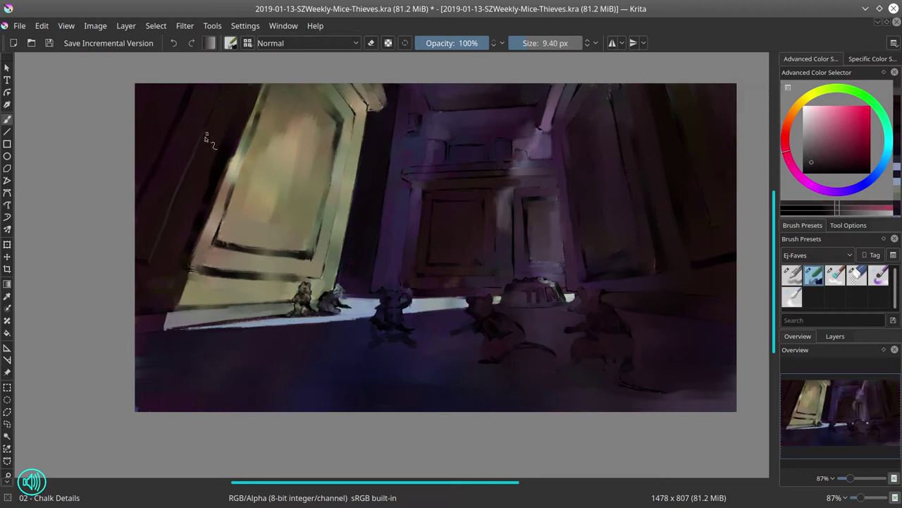
ctrl+click(225, 95)
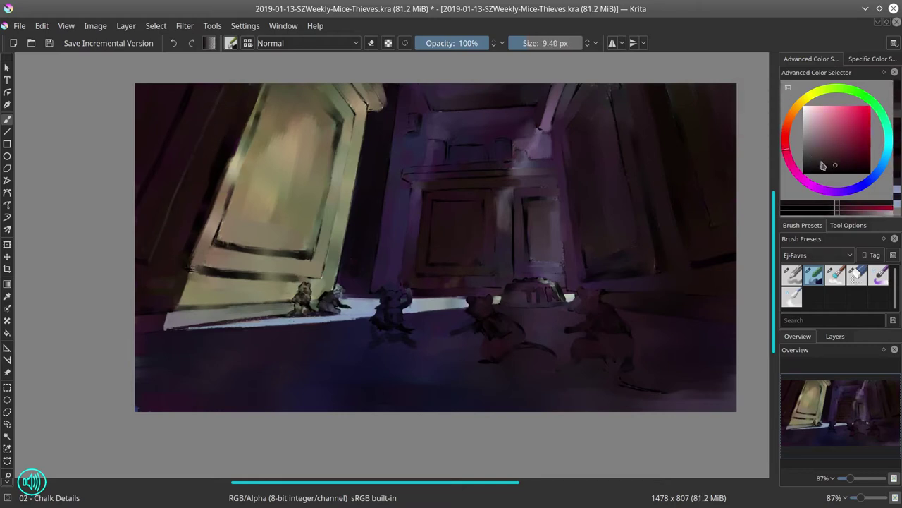
ctrl+click(198, 149)
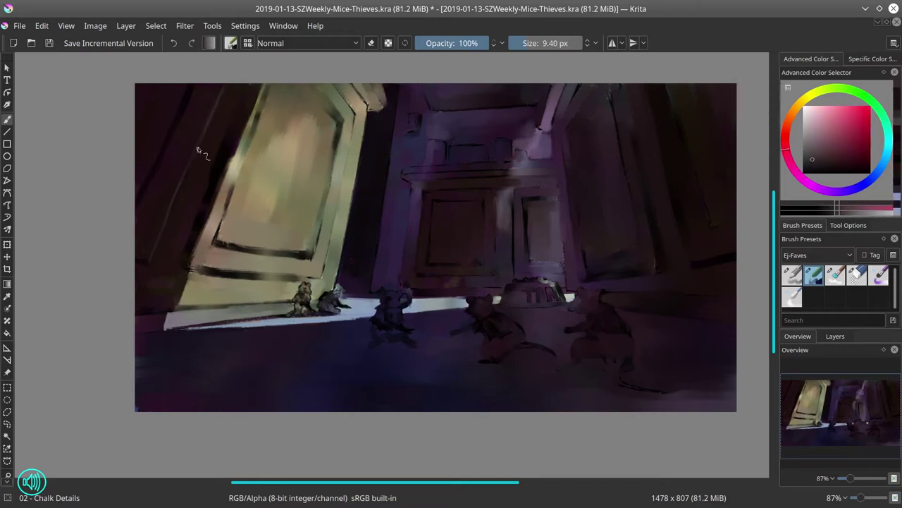
Fill the dark patch at the door's lower-left corner with the door's beige.
ctrl+click(223, 227)
key(bracketright)
key(bracketright)
key(bracketright)
ctrl+click(189, 290)
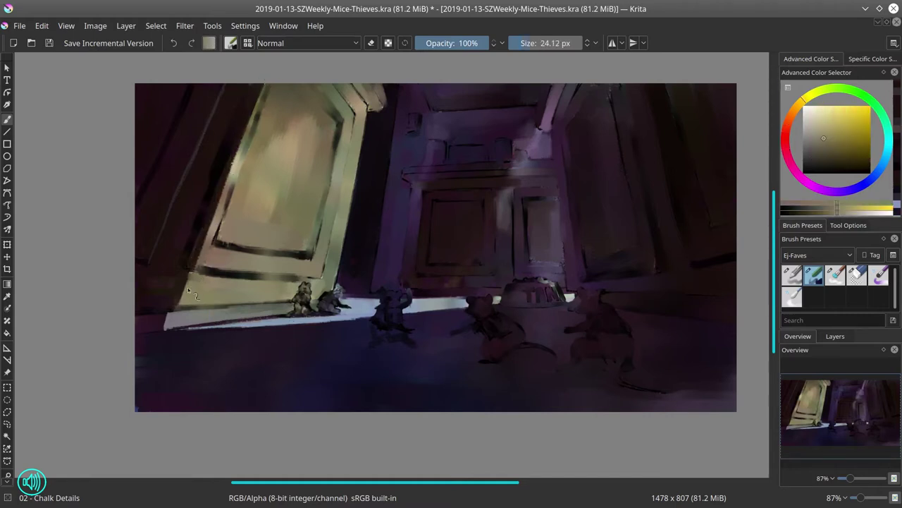
drag(188, 289, 205, 258)
Paint dark brown and magenta lines along the door's bottom edge near the mice.
ctrl+click(220, 270)
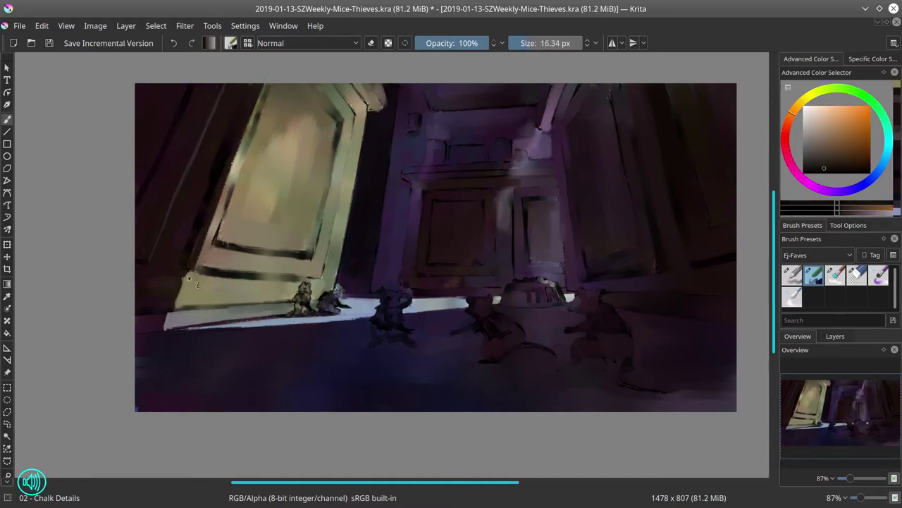
ctrl+click(189, 279)
key(bracketleft)
key(bracketleft)
ctrl+click(279, 277)
drag(198, 273, 287, 279)
key(bracketleft)
ctrl+click(286, 279)
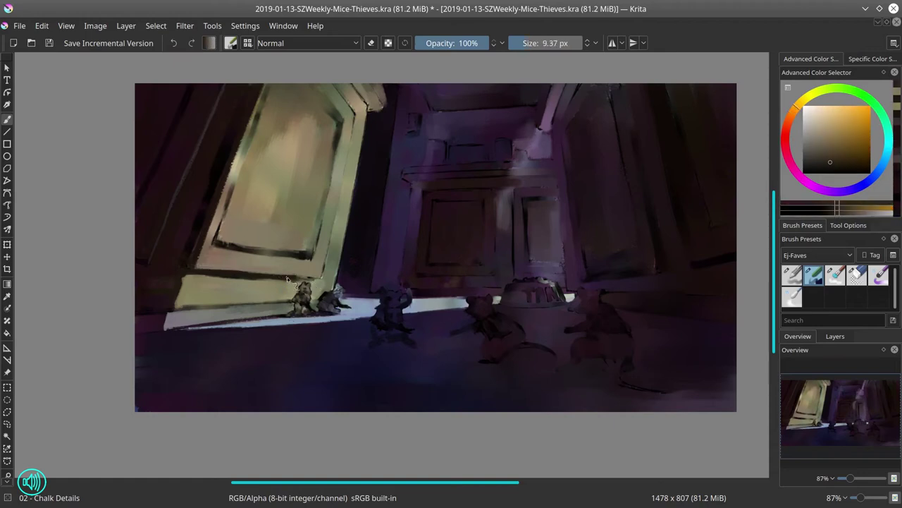
ctrl+click(287, 279)
key(bracketright)
ctrl+click(287, 280)
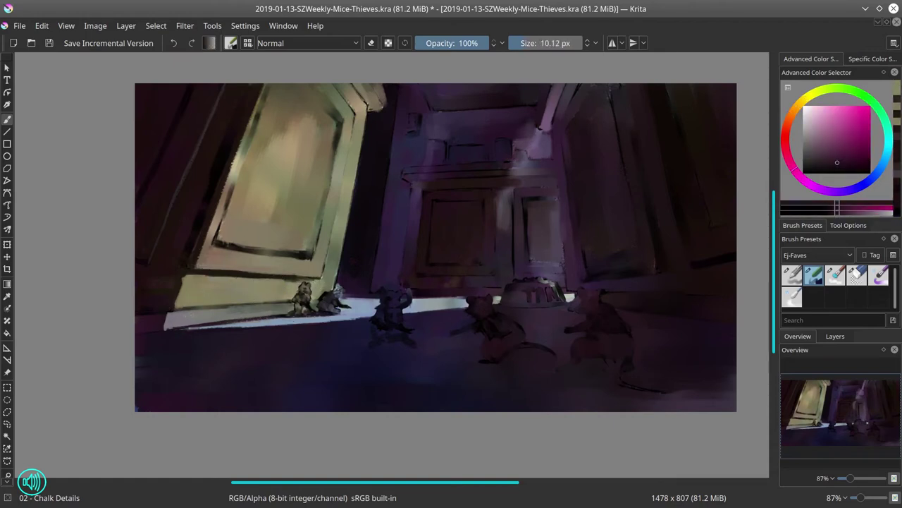
mouse_move(212, 311)
mouse_down()
mouse_move(296, 304)
mouse_move(290, 313)
mouse_up()
Sample greyish green, reddish brown, orange-brown and light beige tones from the door.
key(bracketleft)
key(bracketleft)
key(bracketleft)
key(bracketleft)
key(bracketleft)
ctrl+click(212, 307)
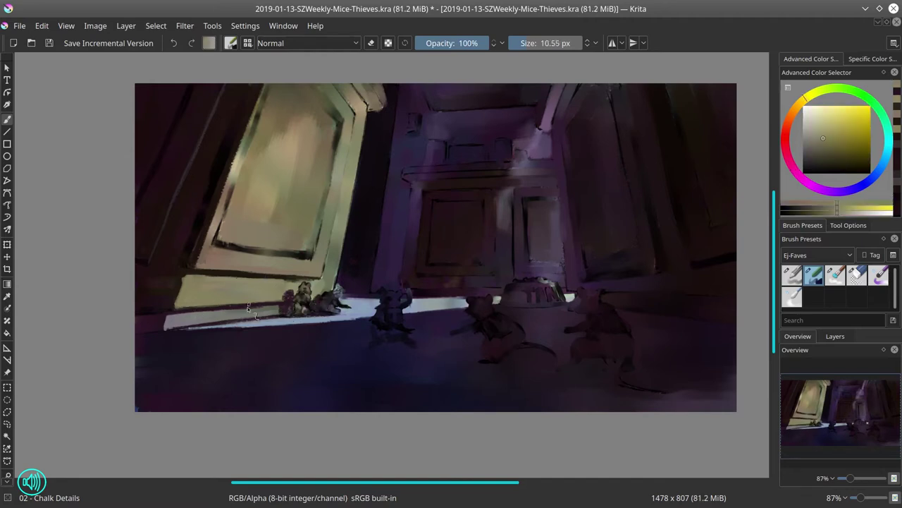
ctrl+click(266, 315)
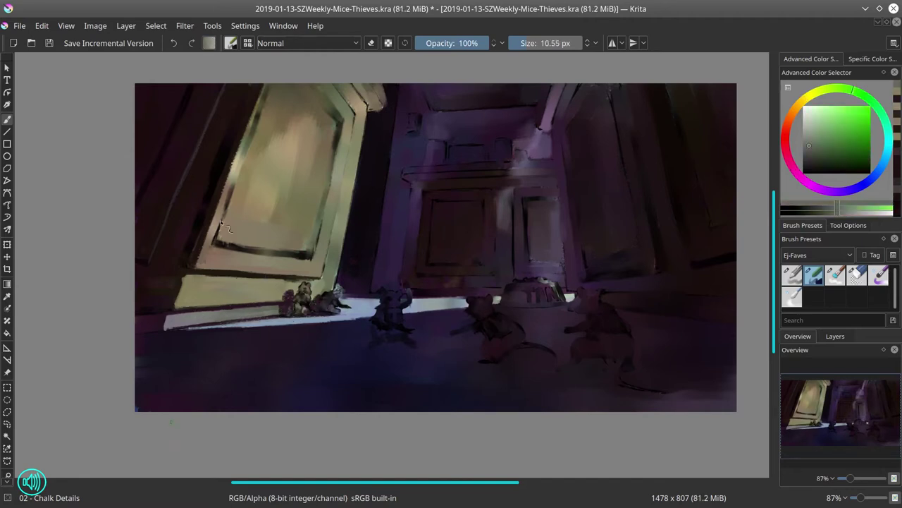
ctrl+click(215, 241)
key(bracketright)
key(bracketright)
key(bracketright)
key(bracketright)
key(bracketright)
key(bracketright)
key(bracketright)
key(bracketright)
key(bracketright)
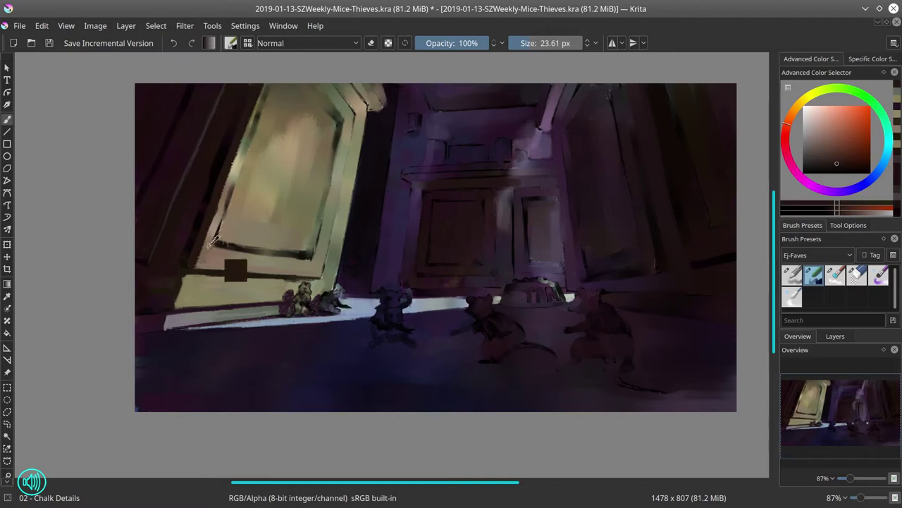
key(bracketleft)
key(bracketleft)
key(bracketleft)
key(bracketleft)
key(bracketleft)
ctrl+click(196, 229)
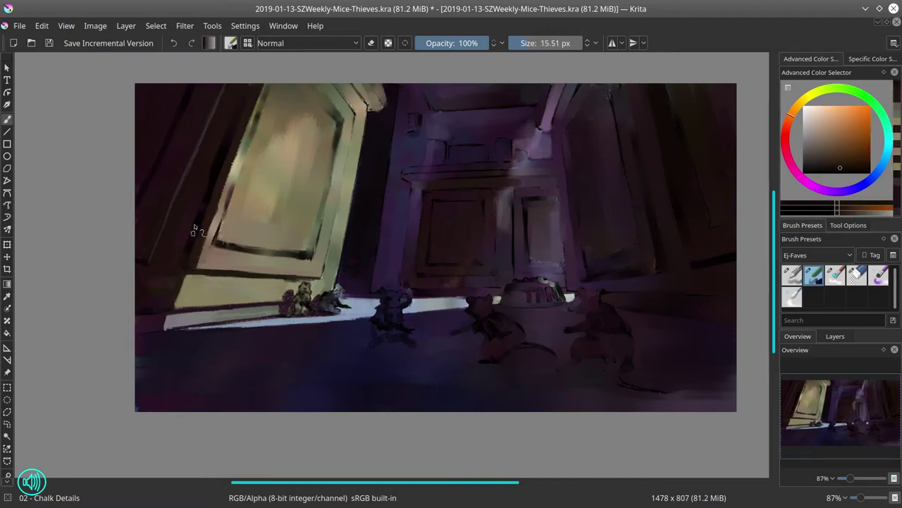
ctrl+click(228, 121)
ctrl+click(232, 137)
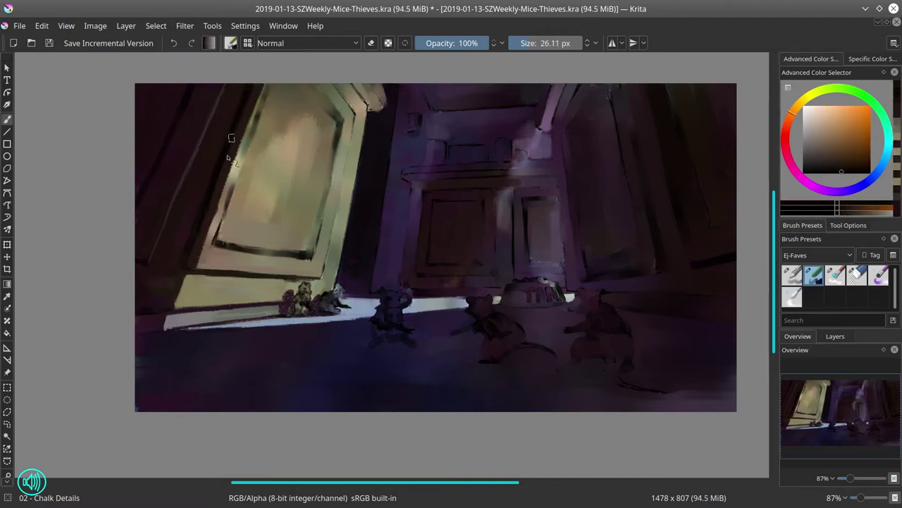
ctrl+click(230, 185)
ctrl+click(226, 175)
Shrink the brush to about 15 px and sample yellowish and greener beiges down the door.
key(bracketright)
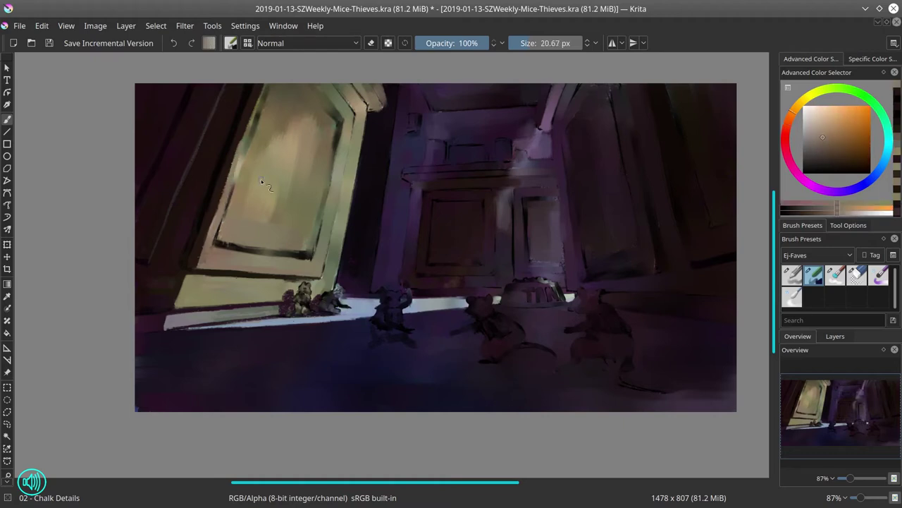
ctrl+click(250, 133)
key(bracketleft)
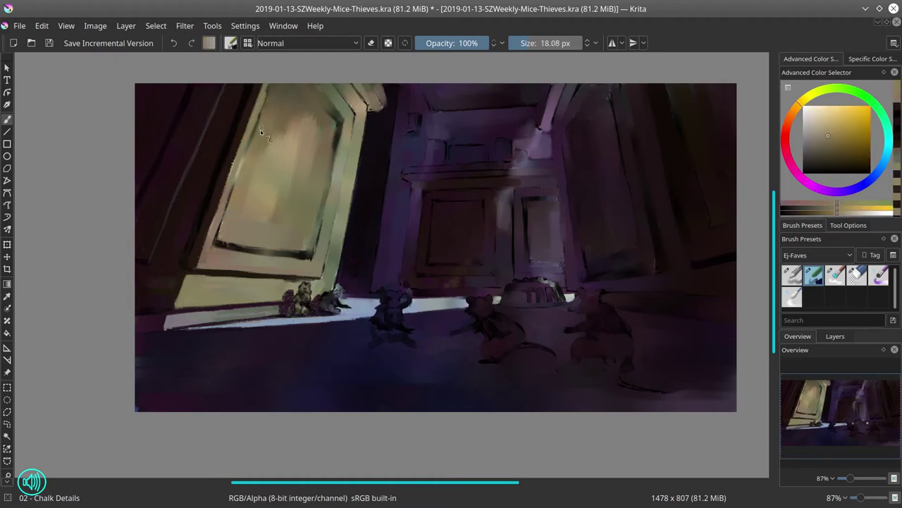
ctrl+click(250, 147)
ctrl+click(248, 150)
key(bracketleft)
ctrl+click(336, 119)
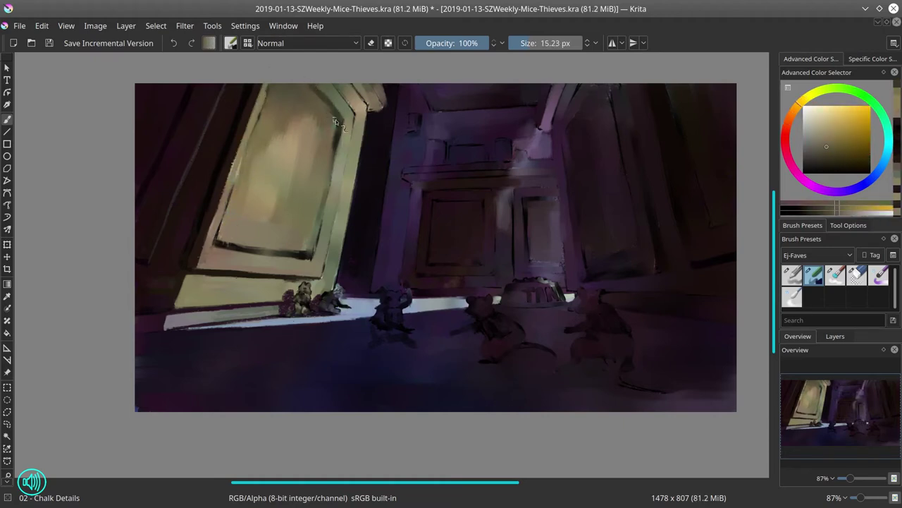
ctrl+click(330, 137)
ctrl+click(334, 162)
ctrl+click(332, 188)
ctrl+click(322, 223)
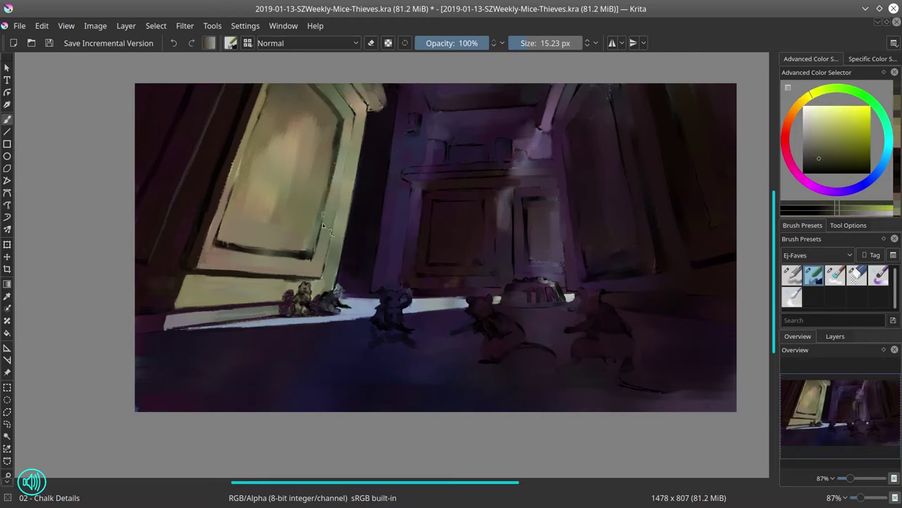
Paint a light muted orange-tan stroke at the door's top corner with a ~19 px brush.
ctrl+click(341, 134)
key(bracketright)
key(bracketright)
ctrl+click(329, 88)
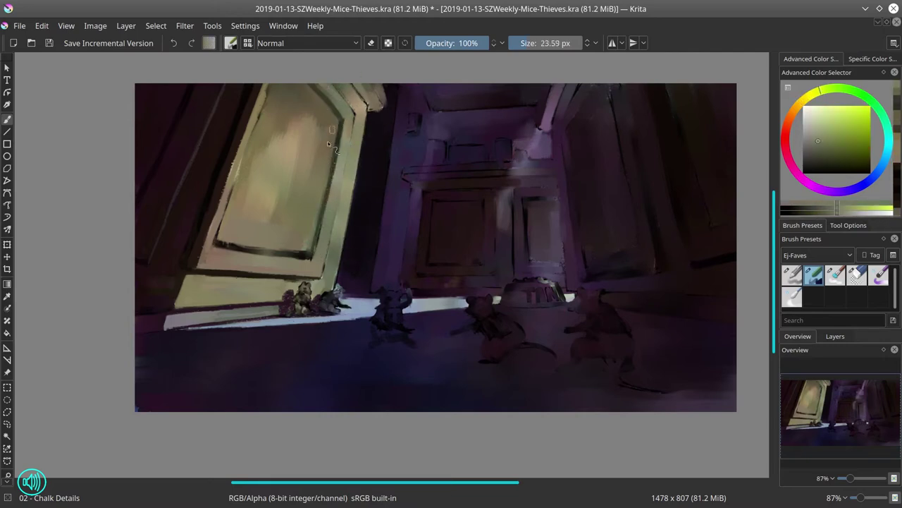
key(bracketleft)
ctrl+click(367, 99)
ctrl+click(369, 108)
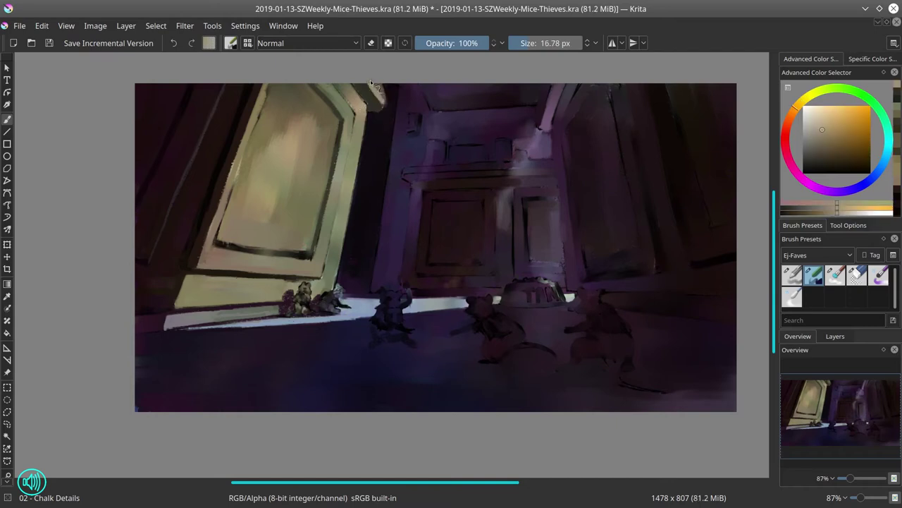
drag(383, 104, 389, 86)
Sample darker tans from the canvas and tilt the view along the door.
ctrl+click(392, 110)
ctrl+click(381, 95)
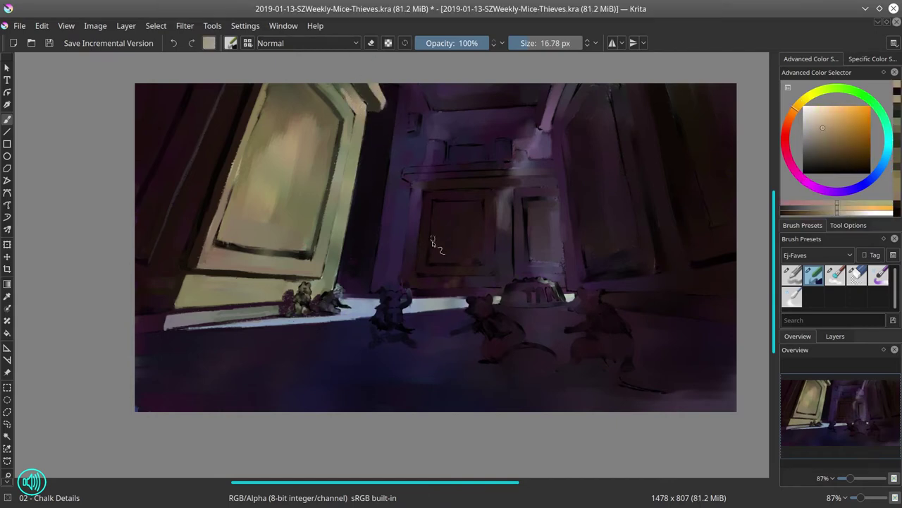
ctrl+click(283, 105)
ctrl+click(258, 113)
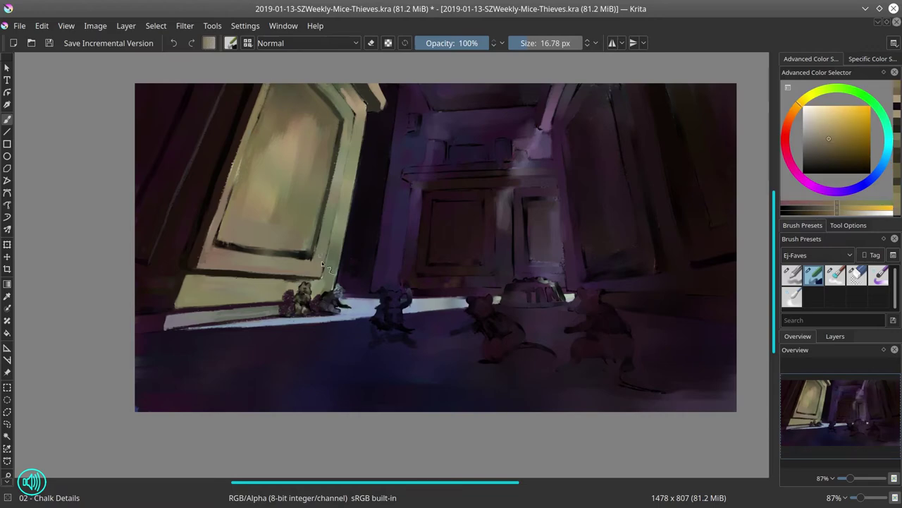
mouse_move(324, 265)
mouse_down()
mouse_move(323, 319)
mouse_move(296, 346)
mouse_move(349, 301)
mouse_up()
Paint light lines along the door panel's lower, left and right edges, resetting canvas rotation.
ctrl+click(317, 345)
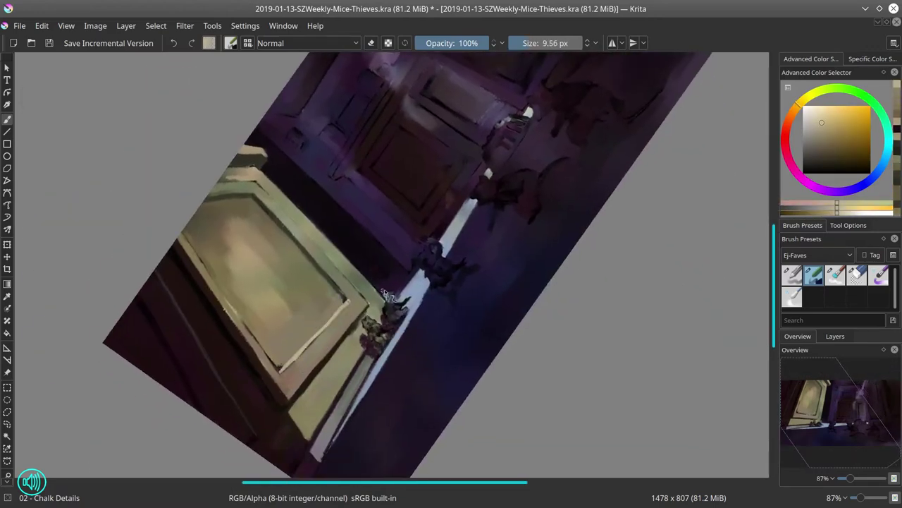
key(5)
mouse_move(239, 232)
mouse_down()
mouse_move(294, 94)
mouse_move(275, 134)
mouse_up()
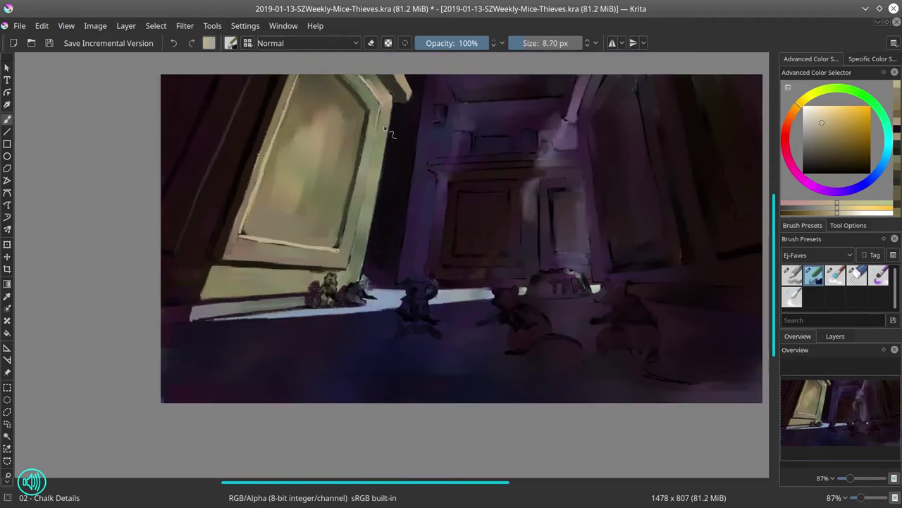
drag(380, 110, 356, 237)
ctrl+click(328, 278)
Save the painting and mirror the image horizontally.
key(ctrl+s)
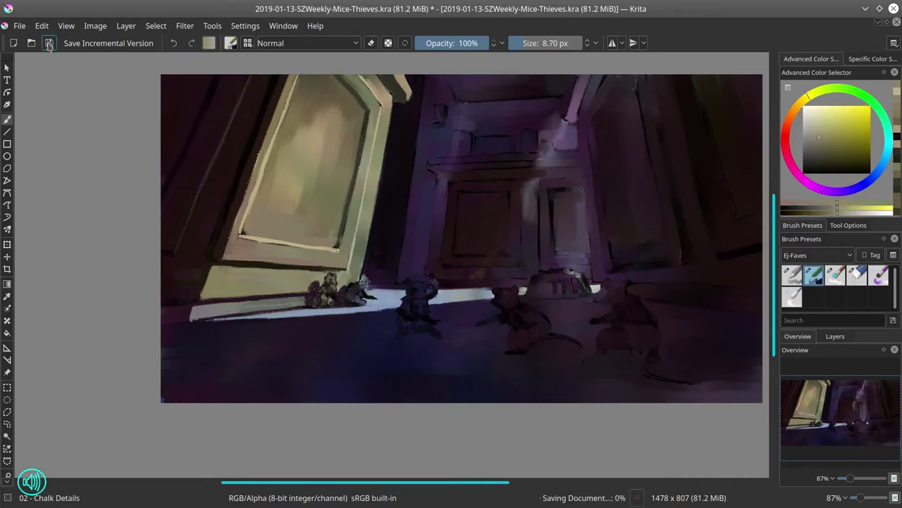
click(95, 25)
click(131, 161)
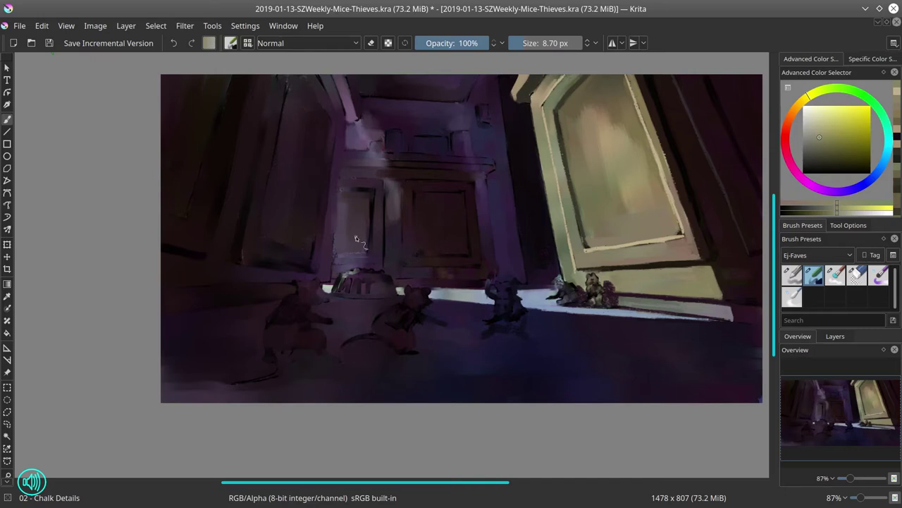
Save, zoom in, and sample purple and magenta tones from the back wall with 02 - Chalk Details.
key(ctrl+s)
scroll(311, 179, up, 3)
ctrl+click(350, 141)
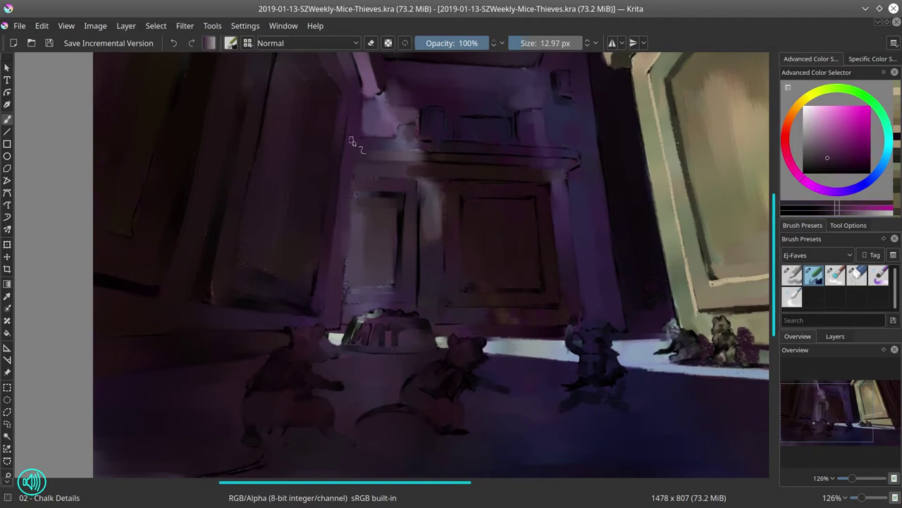
ctrl+click(365, 103)
key(bracketright)
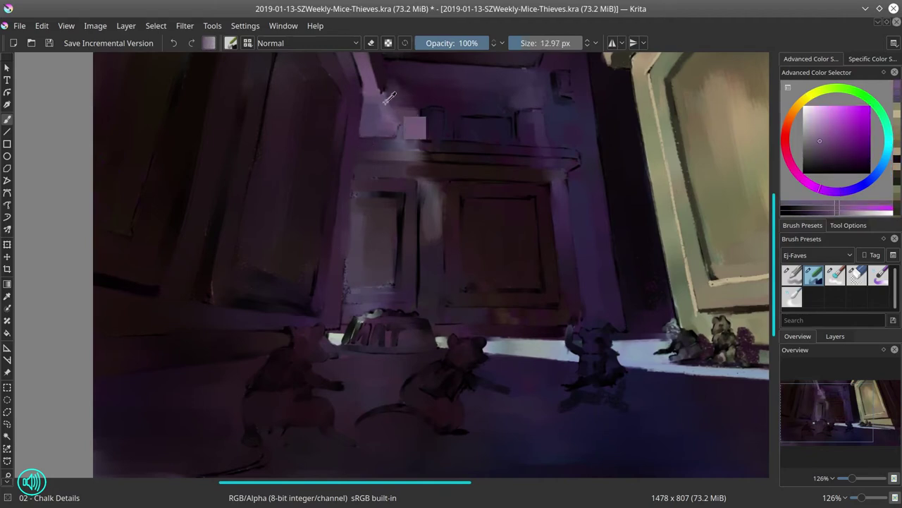
ctrl+click(389, 71)
key(slash)
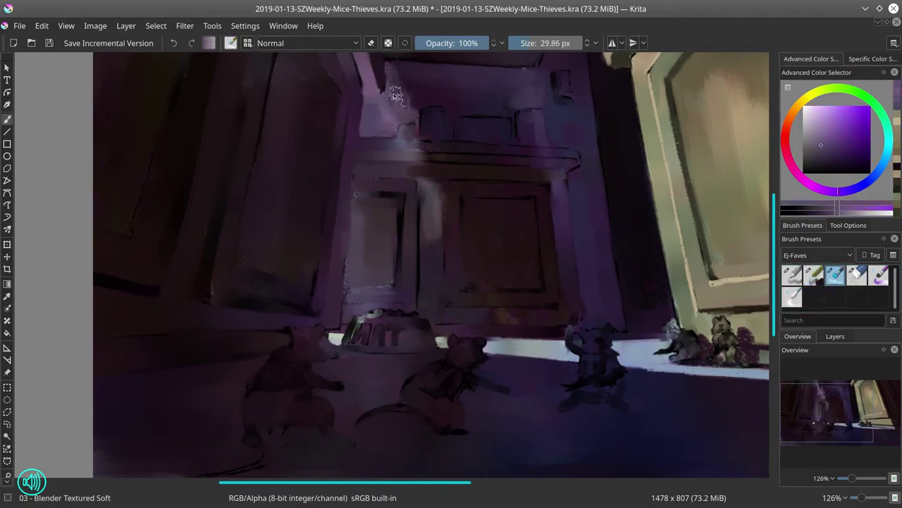
key(slash)
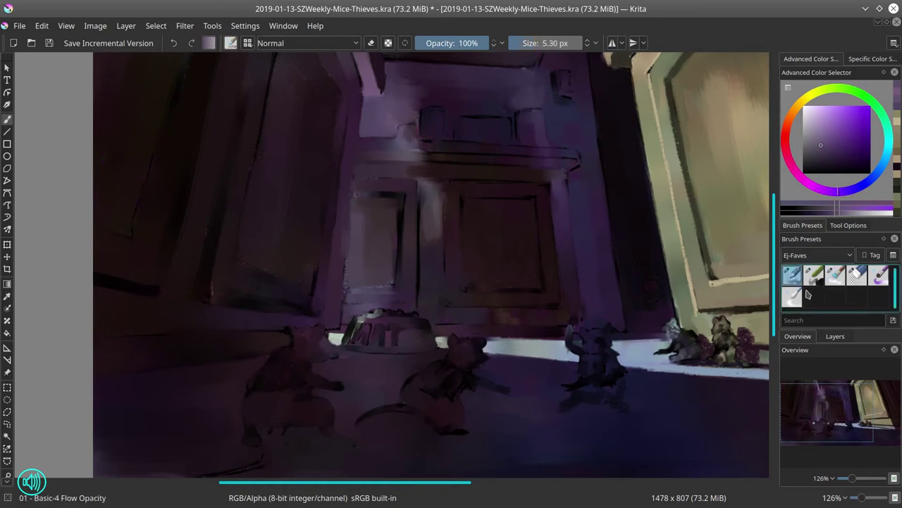
ctrl+click(366, 119)
ctrl+click(338, 242)
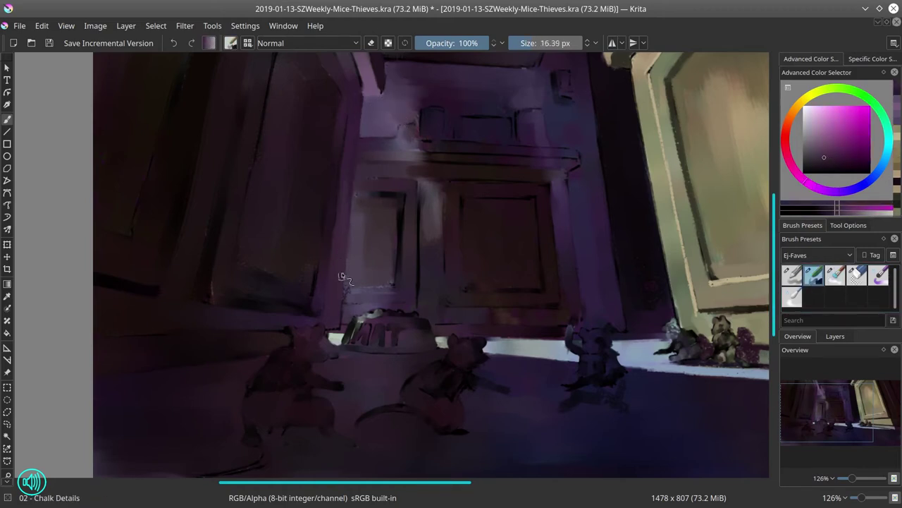
key(bracketleft)
key(bracketleft)
With a 5 px brush, paint a light highlight on the central mouse's head beside the food bowl.
ctrl+click(337, 339)
ctrl+click(342, 334)
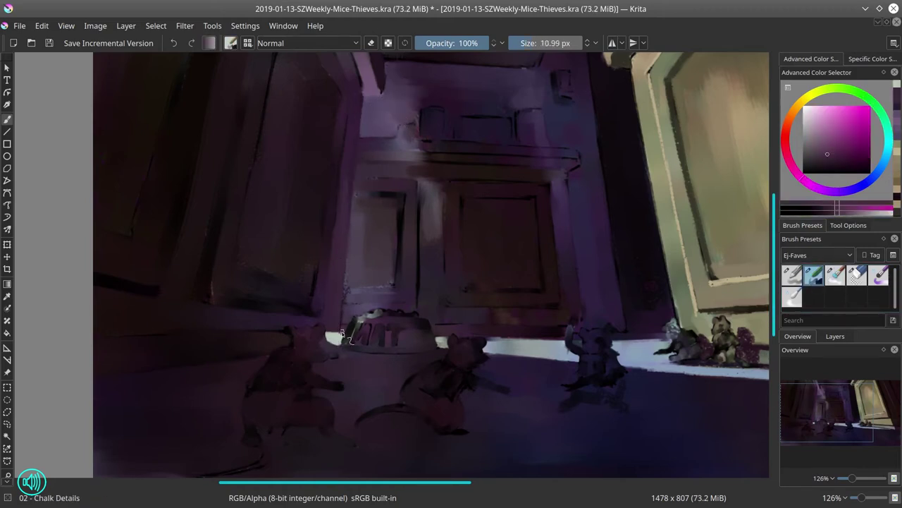
ctrl+click(343, 334)
ctrl+click(373, 351)
ctrl+click(339, 337)
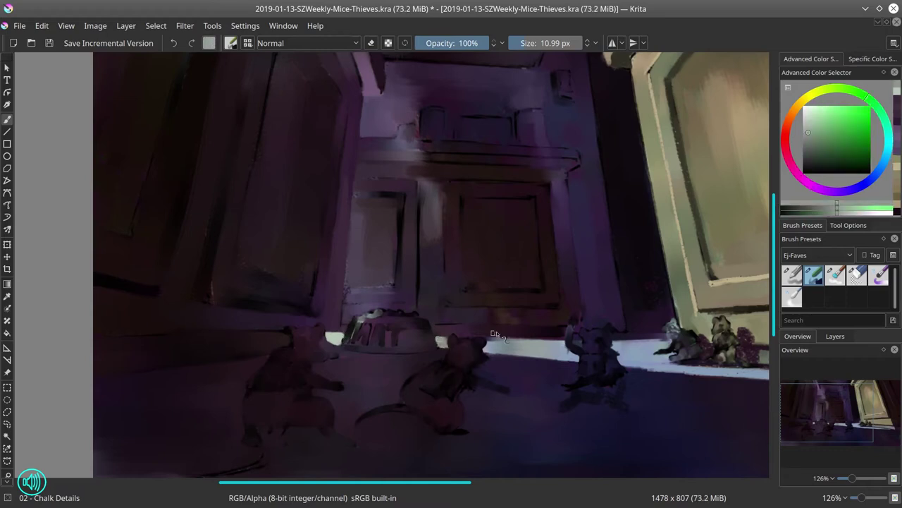
key(bracketleft)
ctrl+click(454, 339)
key(bracketleft)
key(bracketleft)
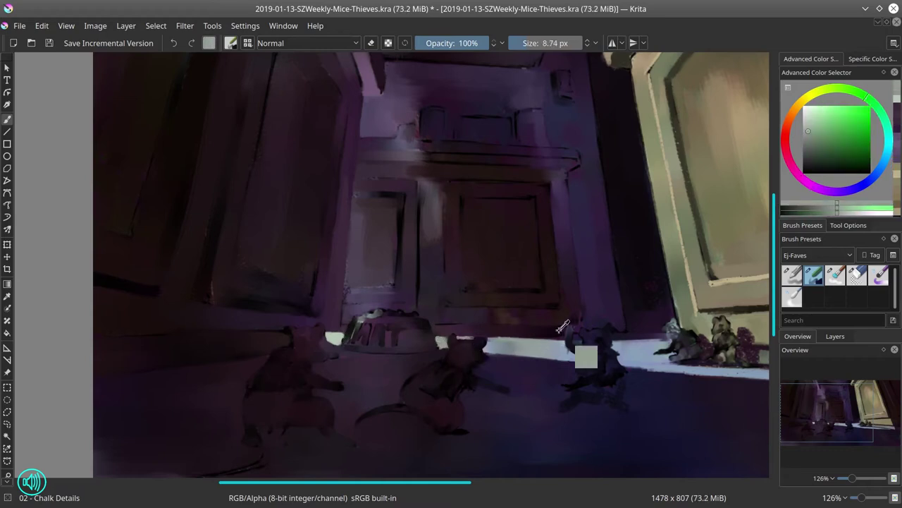
ctrl+click(372, 329)
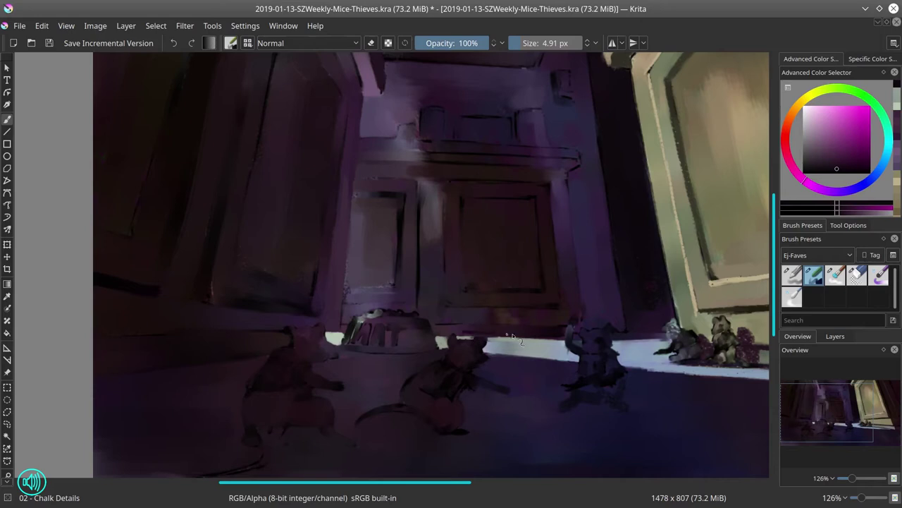
drag(458, 336, 482, 330)
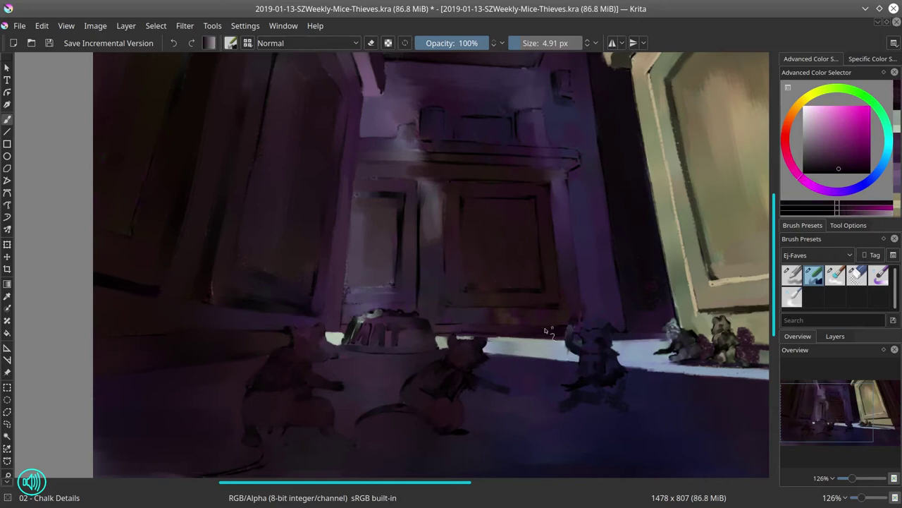
ctrl+click(583, 361)
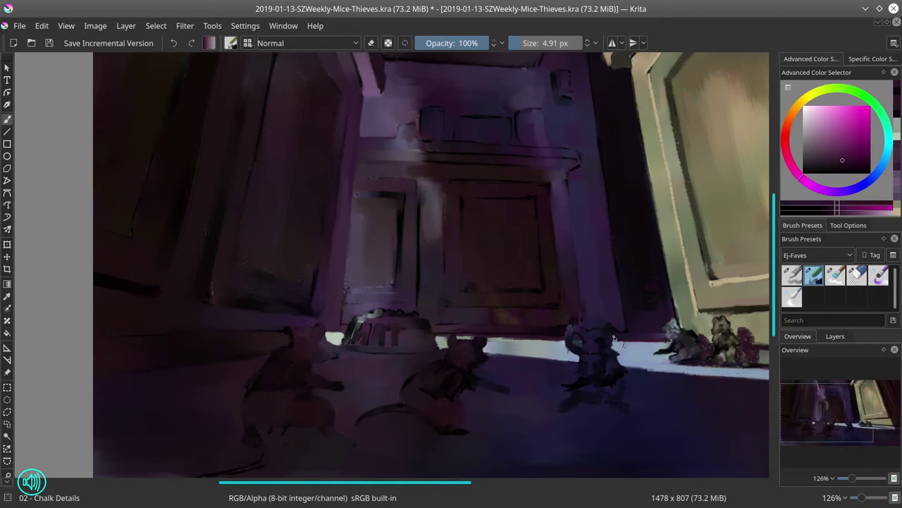
scroll(613, 340, down, 4)
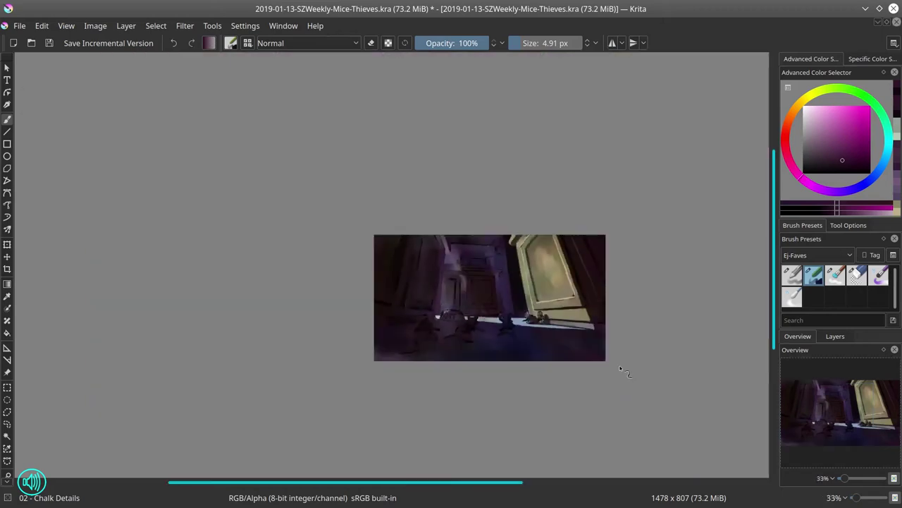
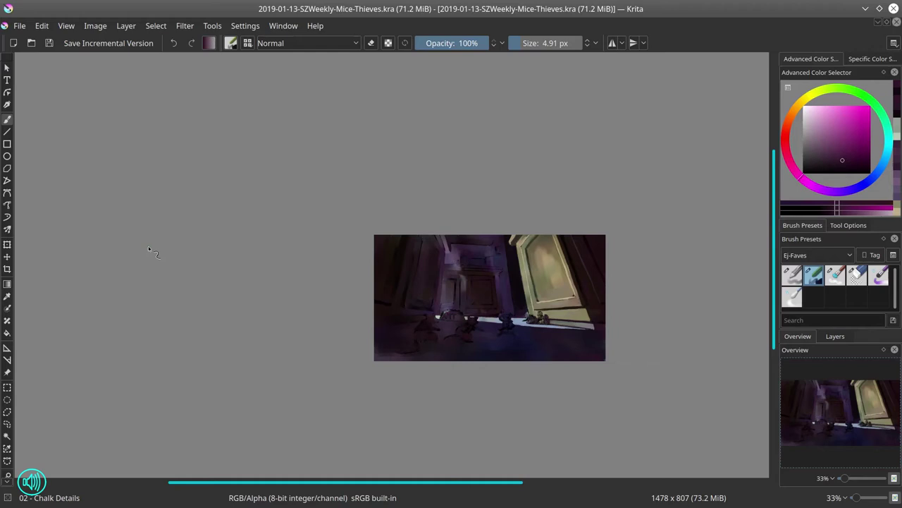
Zoom in on the door and sample magenta tones from the wall with a larger brush.
scroll(420, 262, up, 5)
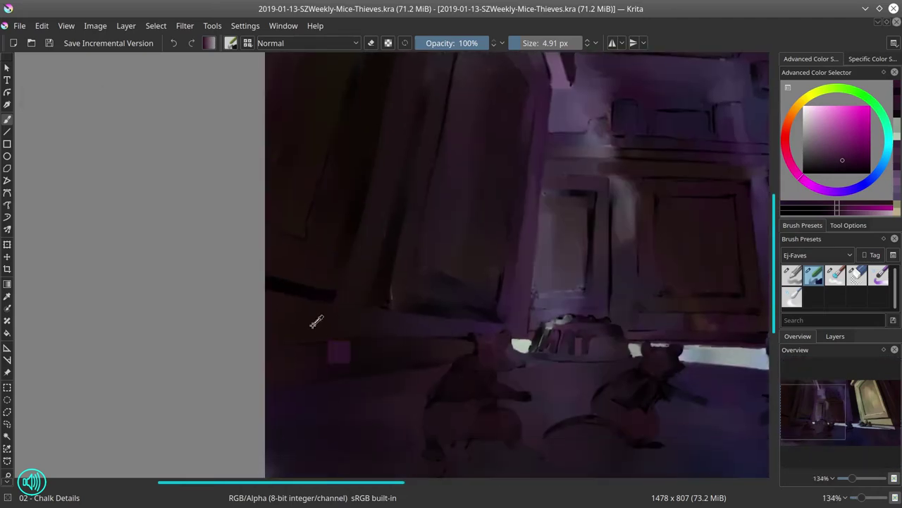
click(333, 343)
ctrl+click(289, 340)
ctrl+click(427, 349)
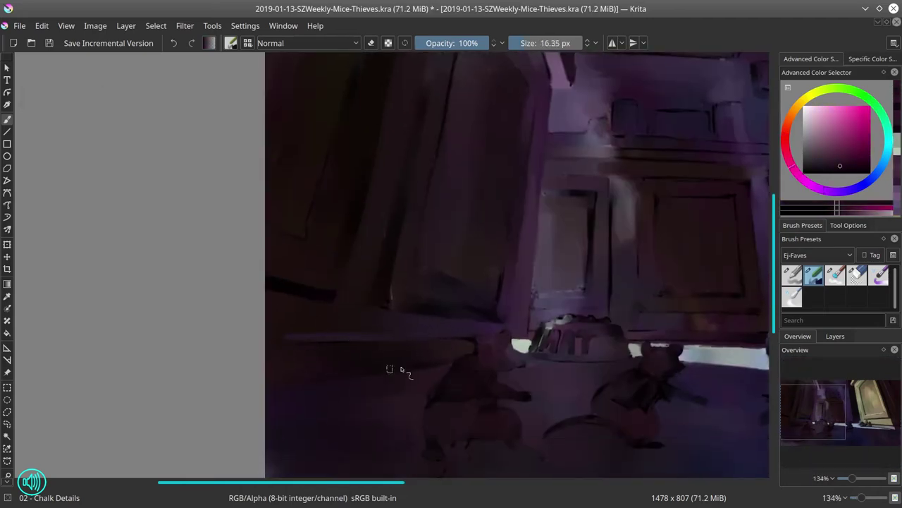
key(bracketright)
ctrl+click(536, 336)
scroll(433, 207, up, 2)
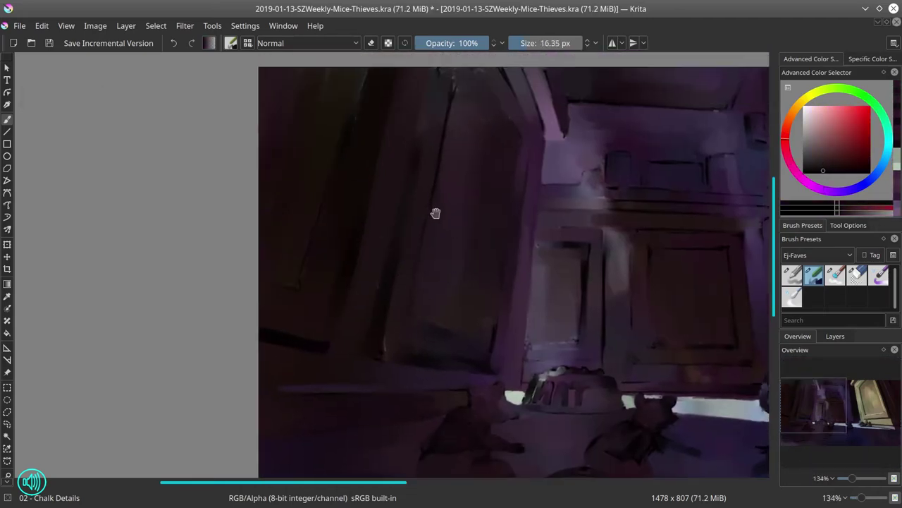
key(bracketright)
ctrl+click(374, 312)
key(bracketright)
key(bracketright)
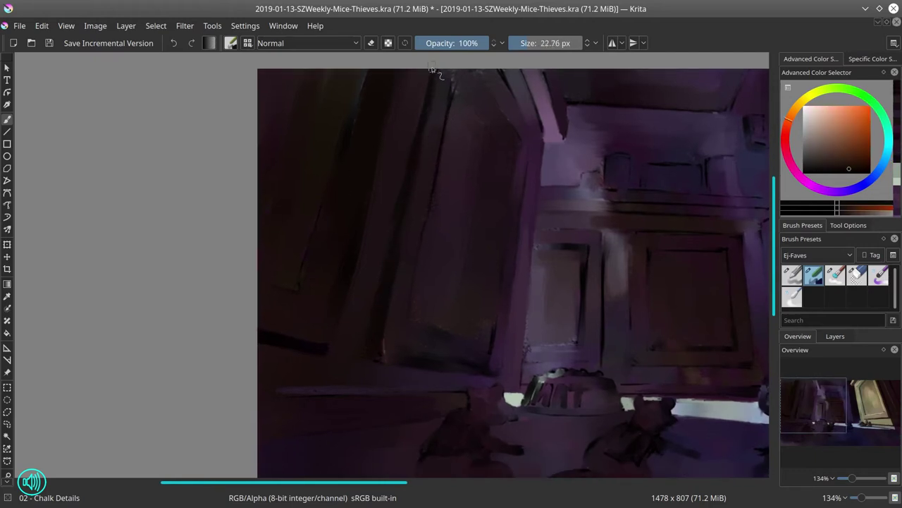
ctrl+click(375, 302)
Paint a lighter vertical magenta stroke on the wall beside the door.
ctrl+click(442, 71)
ctrl+click(440, 151)
ctrl+click(459, 145)
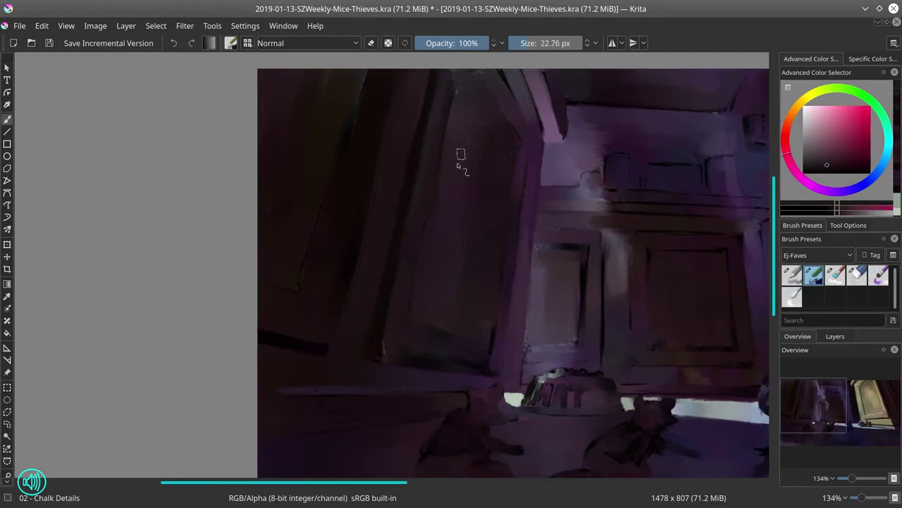
ctrl+click(416, 291)
ctrl+click(463, 148)
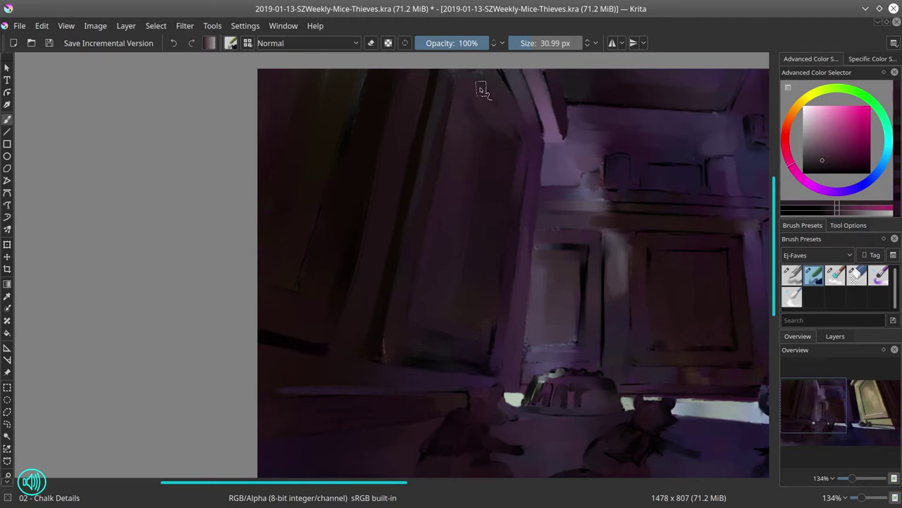
drag(483, 145, 475, 211)
Paint a lighter purple stroke down the door-frame edge.
key(bracketleft)
ctrl+click(511, 243)
key(bracketleft)
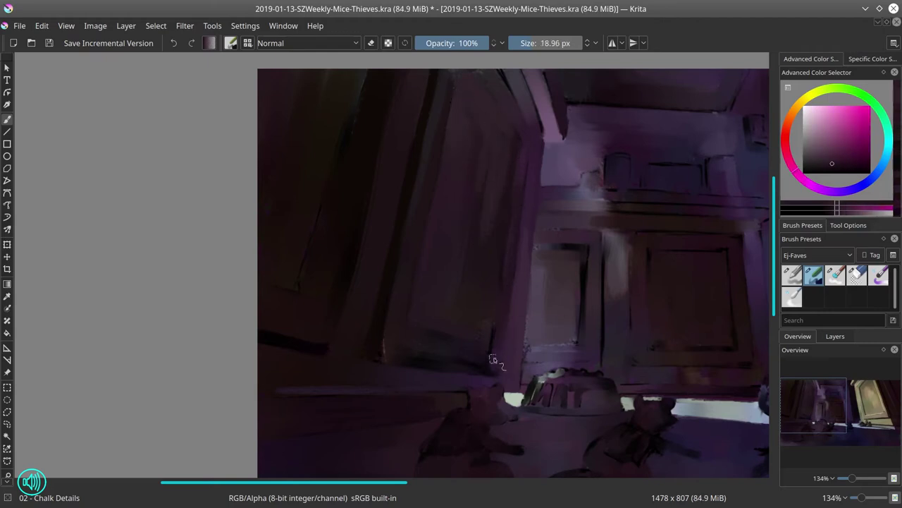
key(bracketleft)
key(bracketleft)
ctrl+click(388, 282)
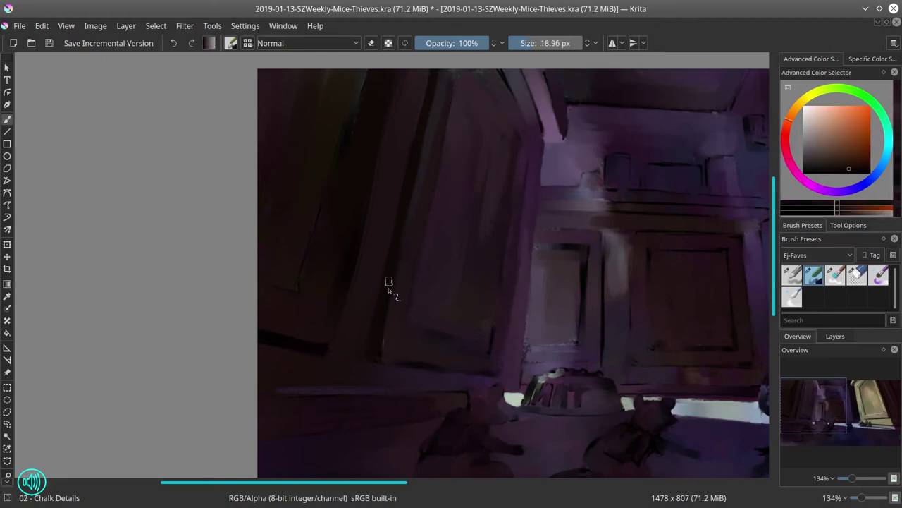
ctrl+click(457, 367)
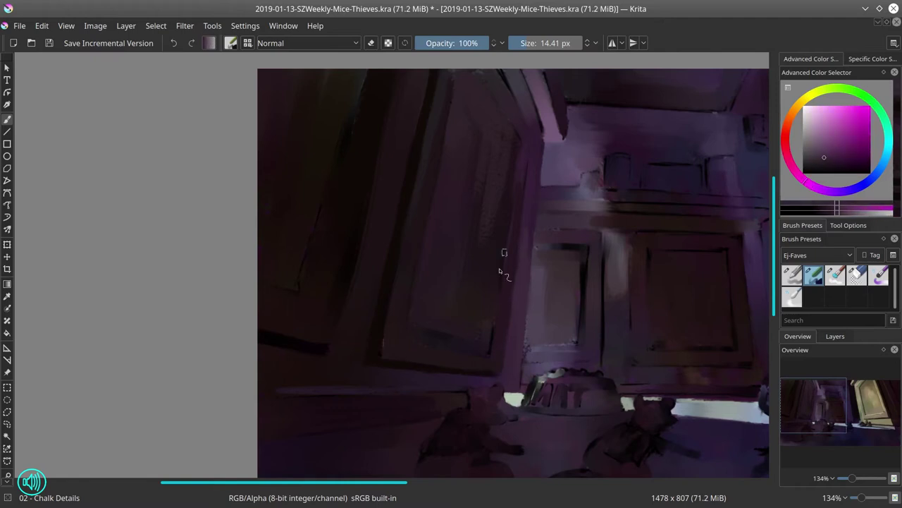
ctrl+click(503, 252)
key(bracketright)
key(bracketright)
key(bracketright)
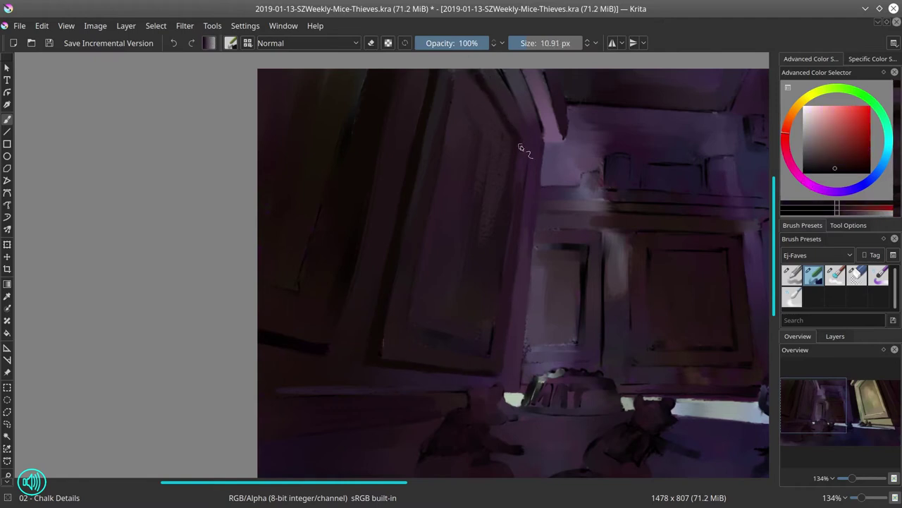
key(bracketright)
ctrl+click(539, 162)
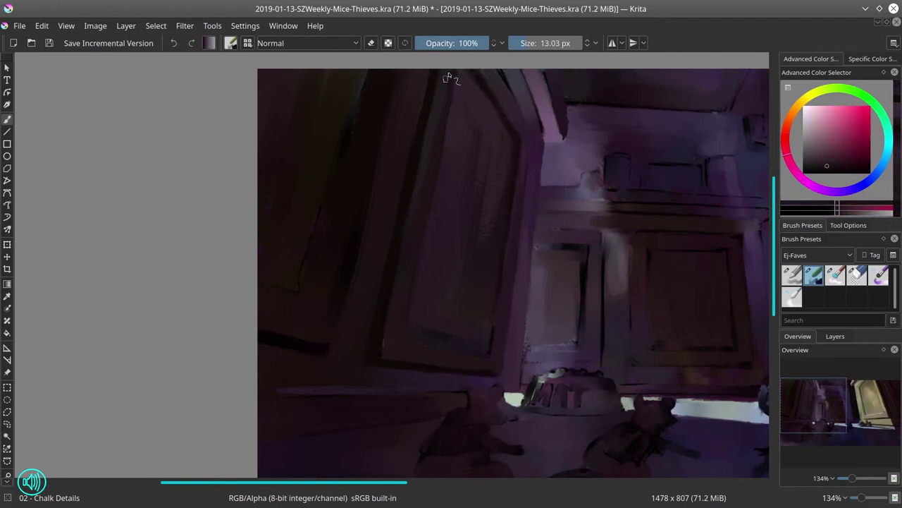
key(bracketright)
drag(520, 70, 542, 183)
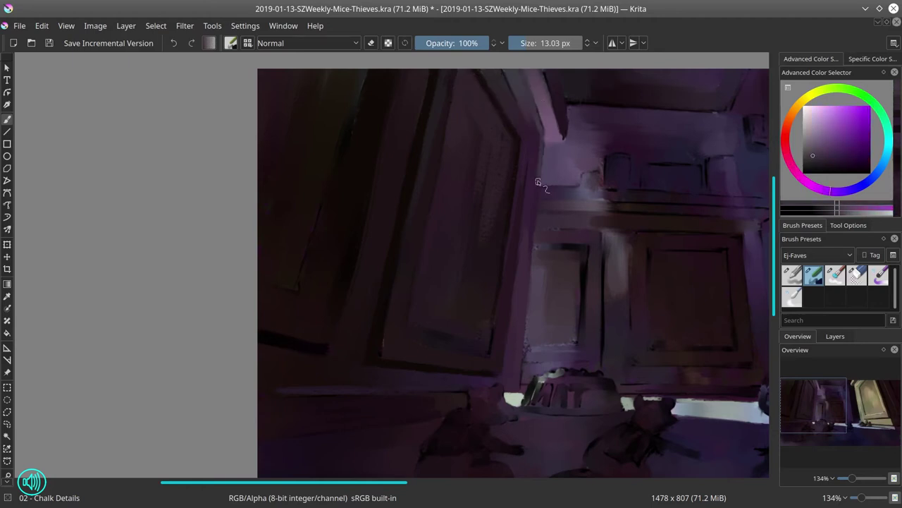
Add a short light stroke on the left door edge with a 12 px brush.
ctrl+click(543, 135)
ctrl+click(346, 138)
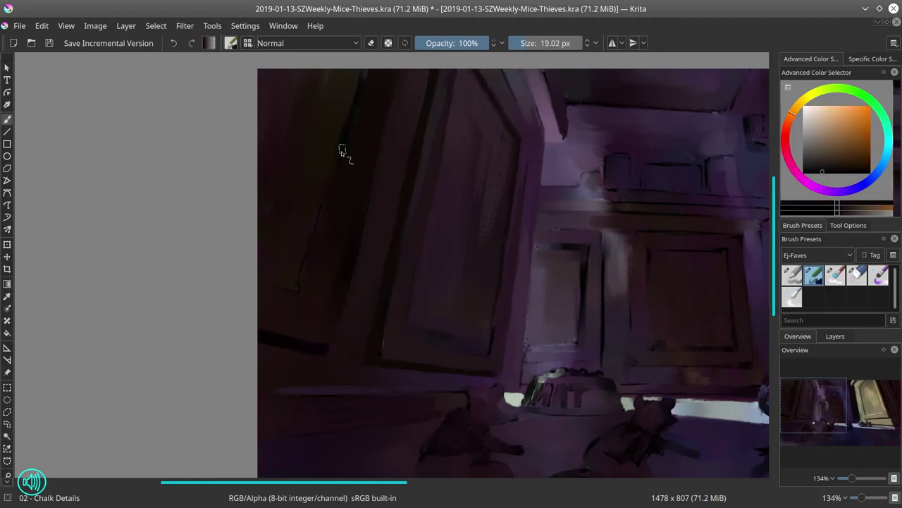
key(bracketright)
key(bracketright)
key(bracketright)
key(bracketright)
ctrl+click(379, 199)
key(bracketright)
key(bracketright)
key(bracketright)
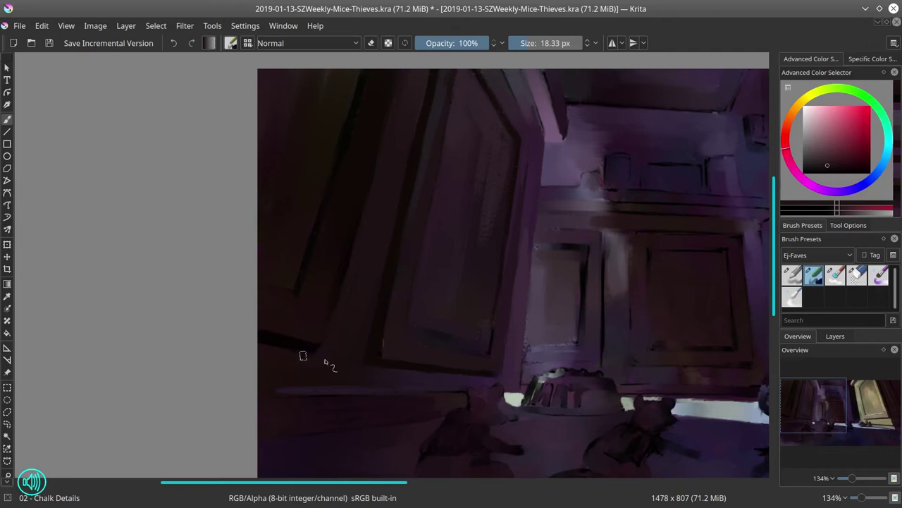
click(817, 164)
key(bracketleft)
key(bracketleft)
key(bracketleft)
key(bracketleft)
key(bracketleft)
key(bracketleft)
key(bracketleft)
drag(261, 286, 297, 295)
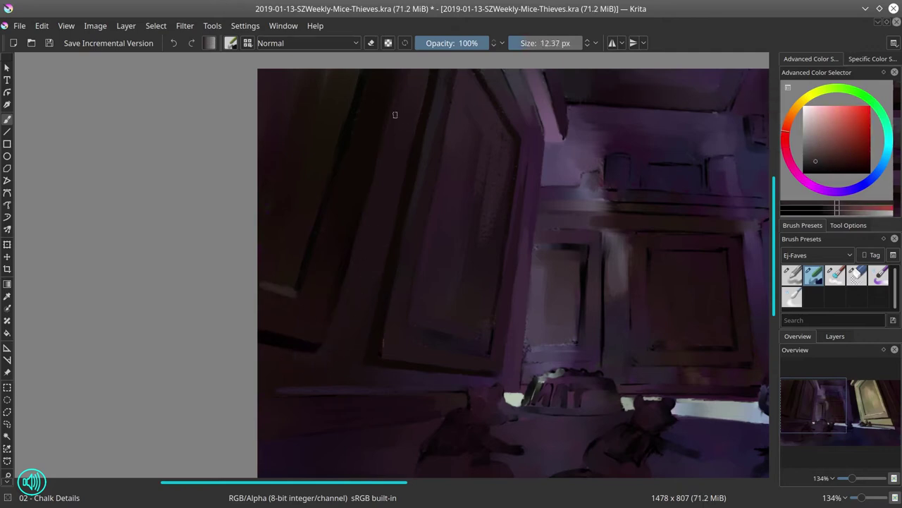
Paint a thin lighter highlight along the door panel's bottom edge, then zoom out.
key(bracketleft)
key(bracketleft)
key(bracketleft)
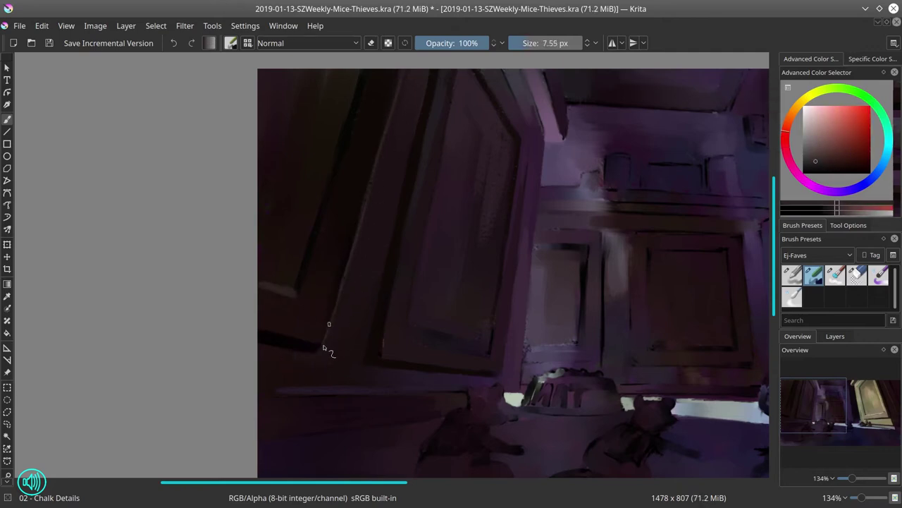
ctrl+click(446, 172)
click(810, 160)
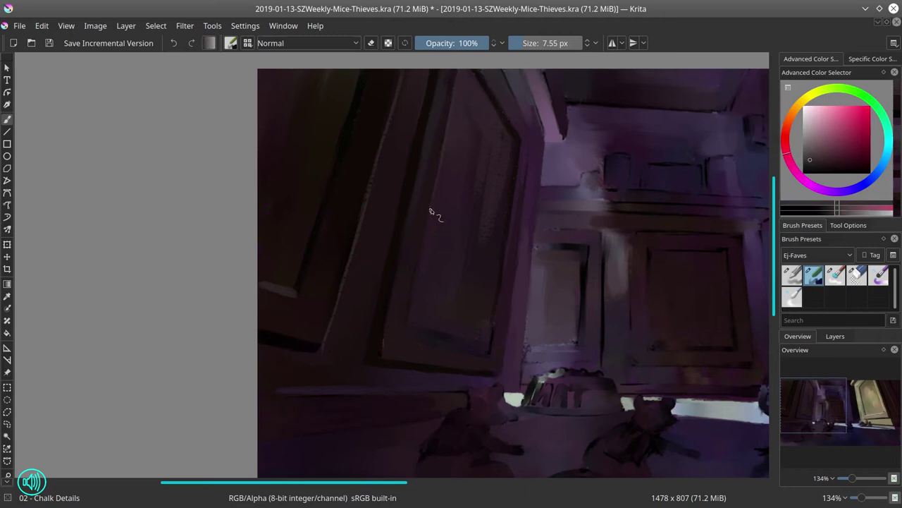
drag(486, 349, 412, 336)
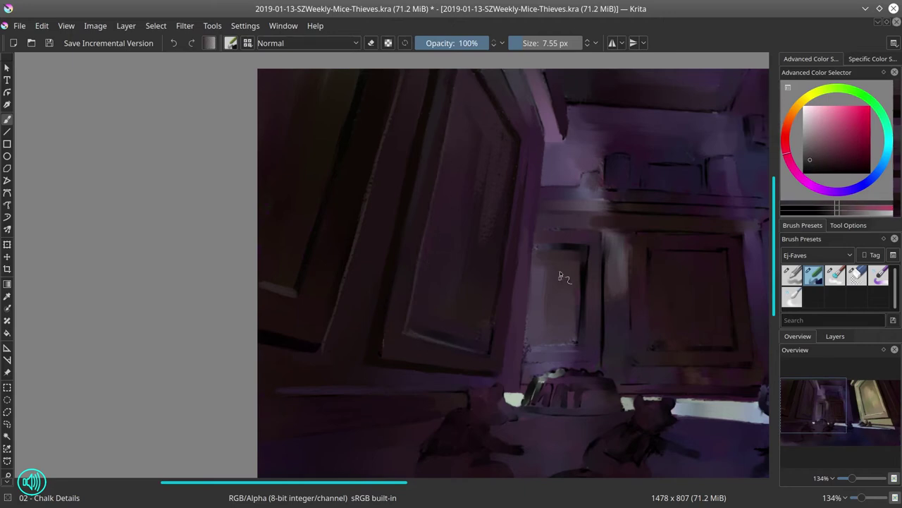
ctrl+click(543, 150)
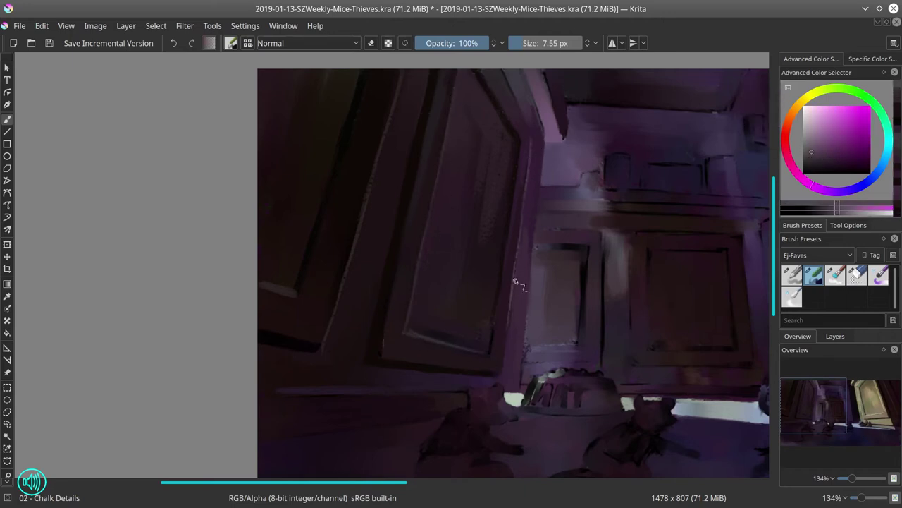
ctrl+click(395, 323)
drag(395, 323, 421, 329)
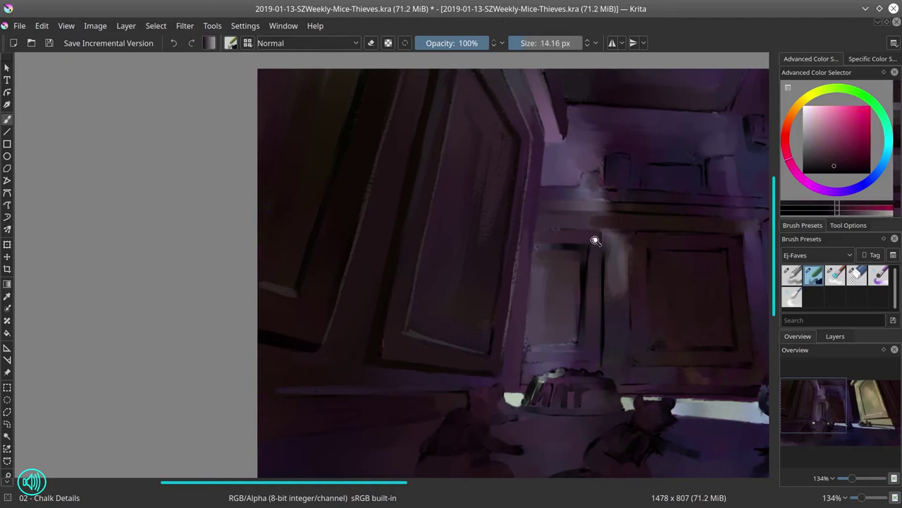
scroll(595, 242, down, 5)
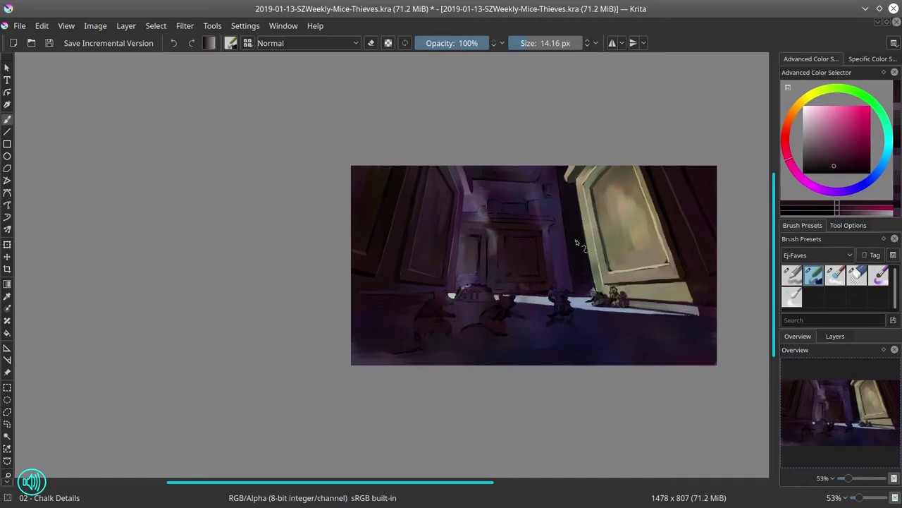
Save the painting and mirror the whole image horizontally from the Image menu.
click(46, 44)
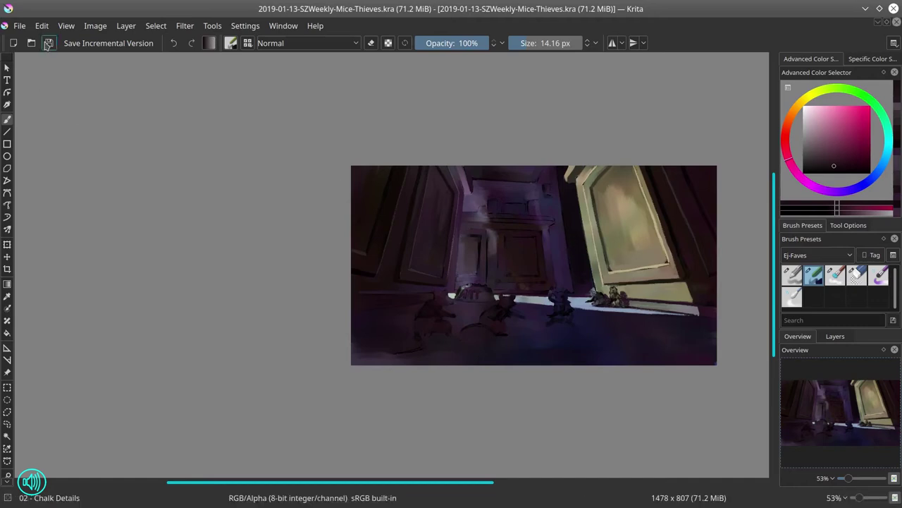
click(95, 25)
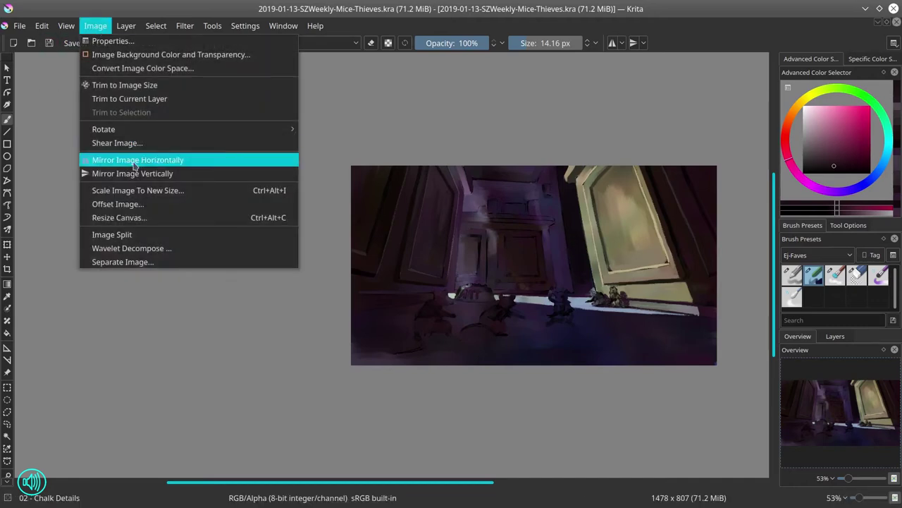
click(135, 161)
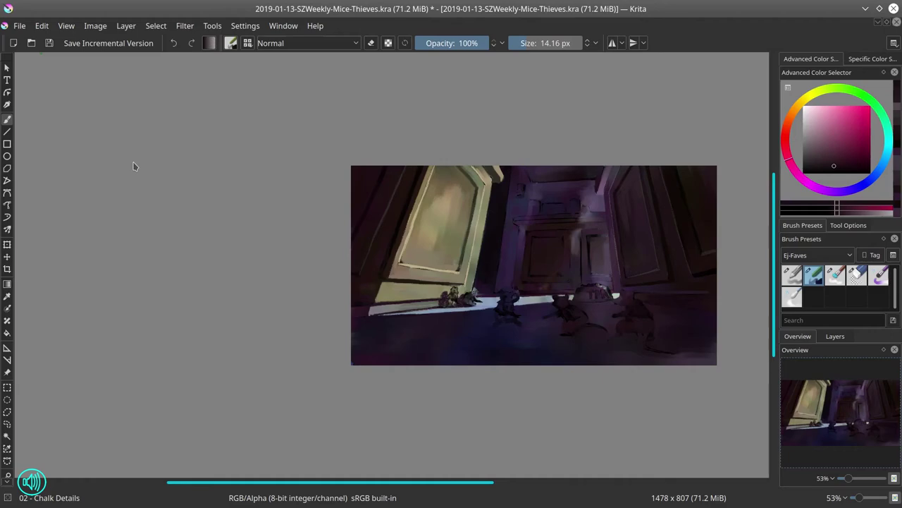
Zoom out, tilt the view and sample dark wall colours near the shelf.
scroll(554, 275, up, 5)
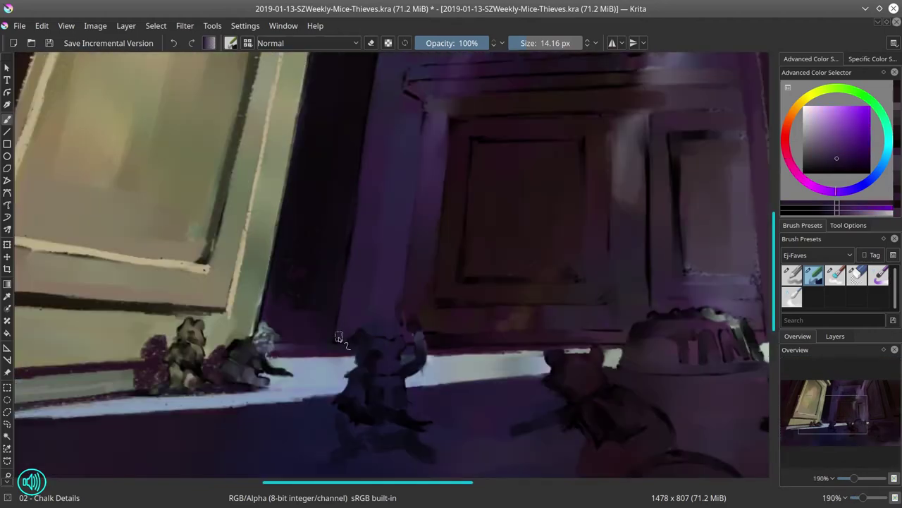
mouse_move(354, 242)
mouse_down()
mouse_move(389, 252)
mouse_move(388, 137)
mouse_up()
ctrl+click(344, 308)
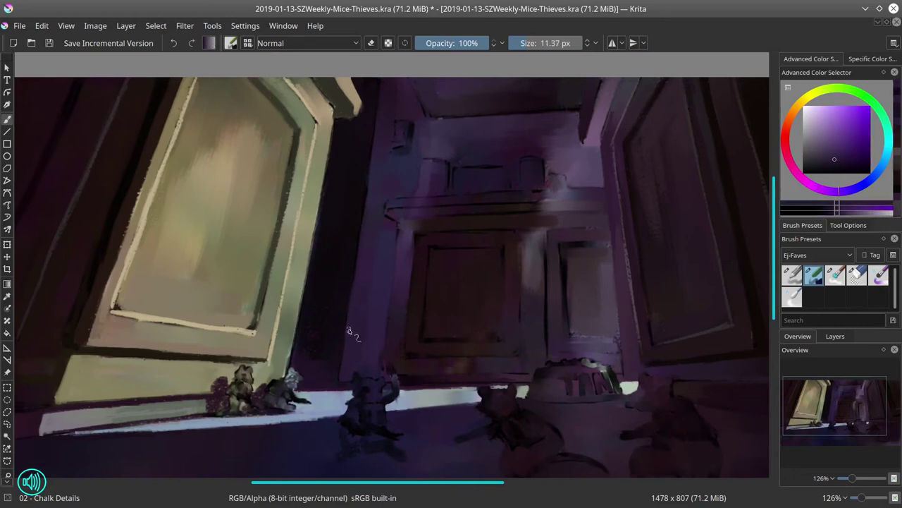
ctrl+click(360, 237)
ctrl+click(357, 242)
ctrl+click(355, 297)
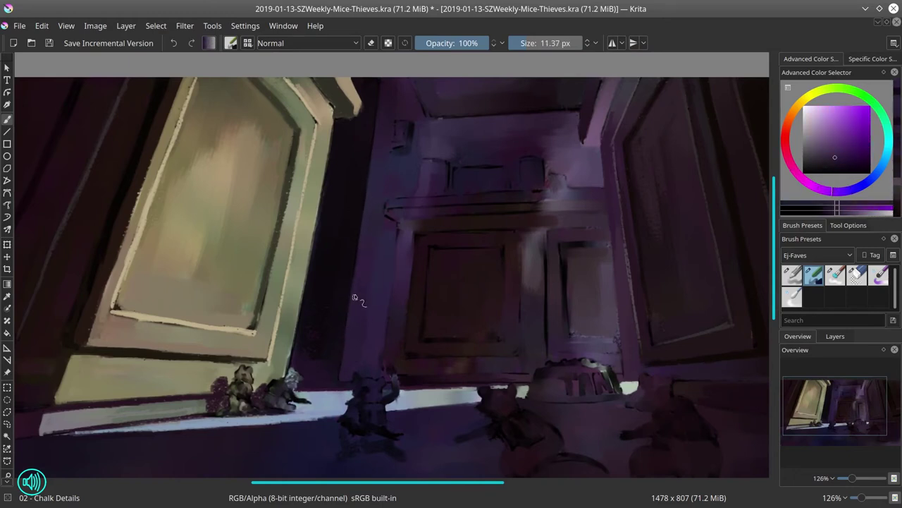
ctrl+click(375, 133)
Paint a dark stroke along the shelf ledge.
key(bracketleft)
key(bracketleft)
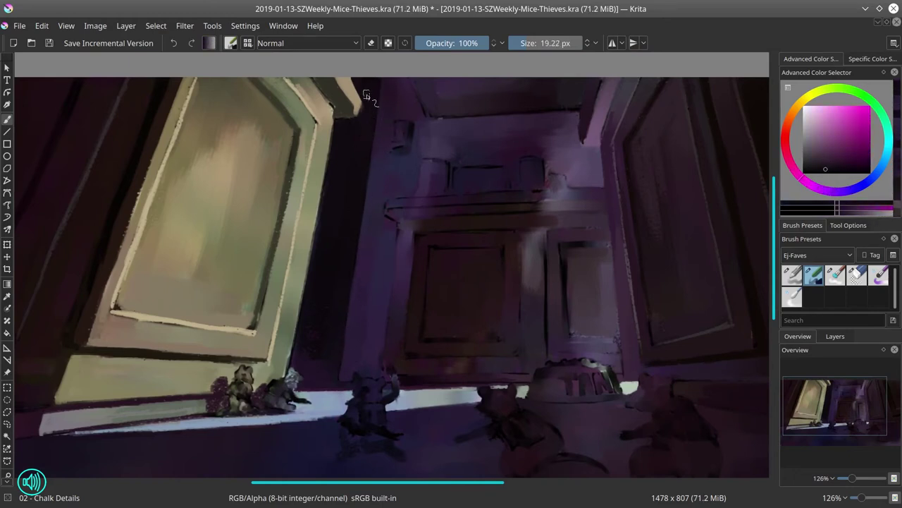
ctrl+click(364, 115)
ctrl+click(395, 144)
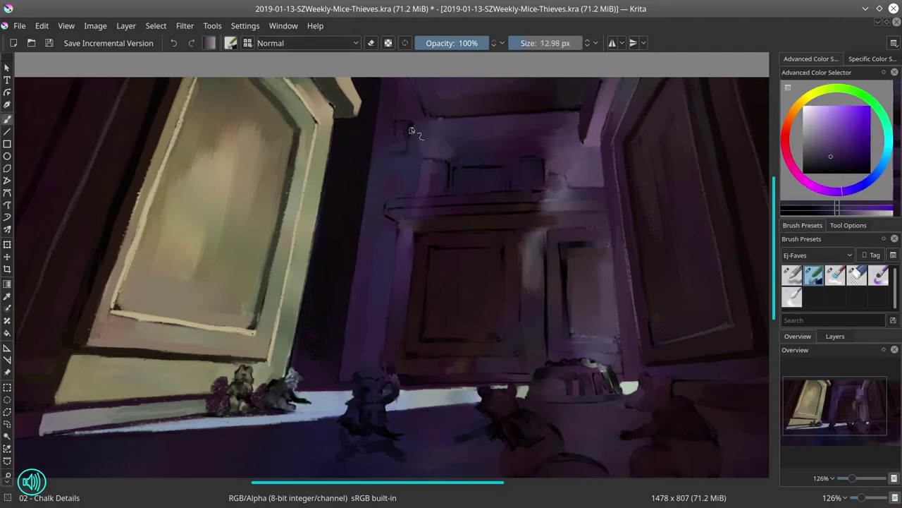
ctrl+click(412, 130)
ctrl+click(432, 222)
key(bracketright)
key(bracketright)
key(bracketright)
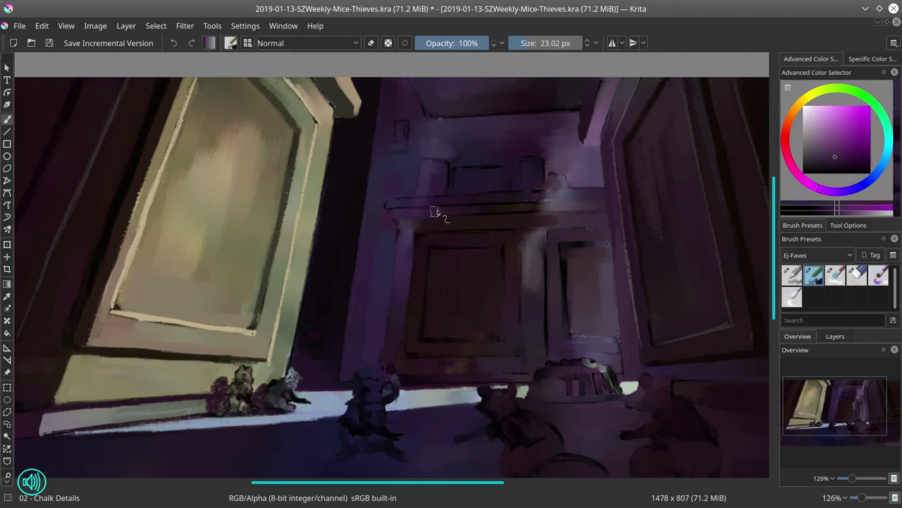
ctrl+click(408, 211)
drag(394, 209, 603, 206)
Blend over the shelf's dotted trim with the 03 - Blender Textured Soft brush.
click(835, 275)
key(bracketright)
drag(404, 215, 591, 210)
Back on the chalk detail brush, paint a lighter violet patch beside the shelf.
key(slash)
ctrl+click(377, 205)
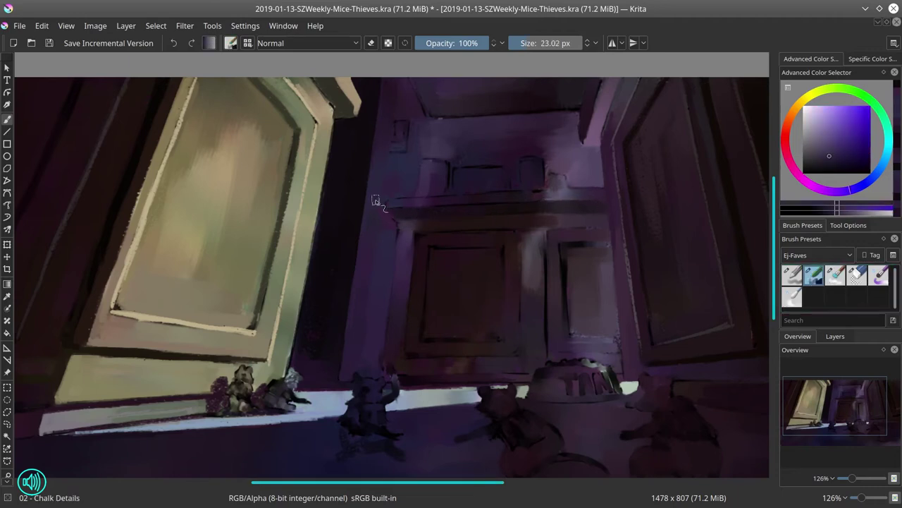
ctrl+click(458, 201)
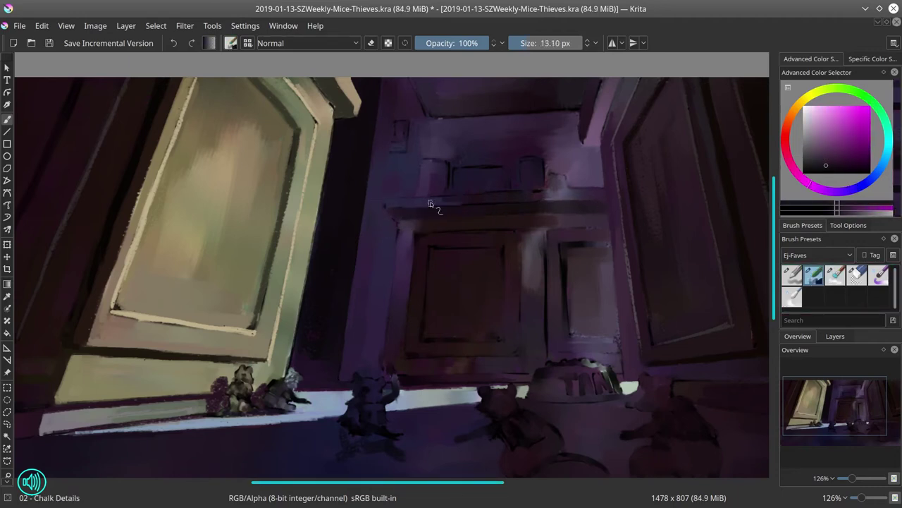
ctrl+click(508, 199)
ctrl+click(550, 197)
ctrl+click(566, 178)
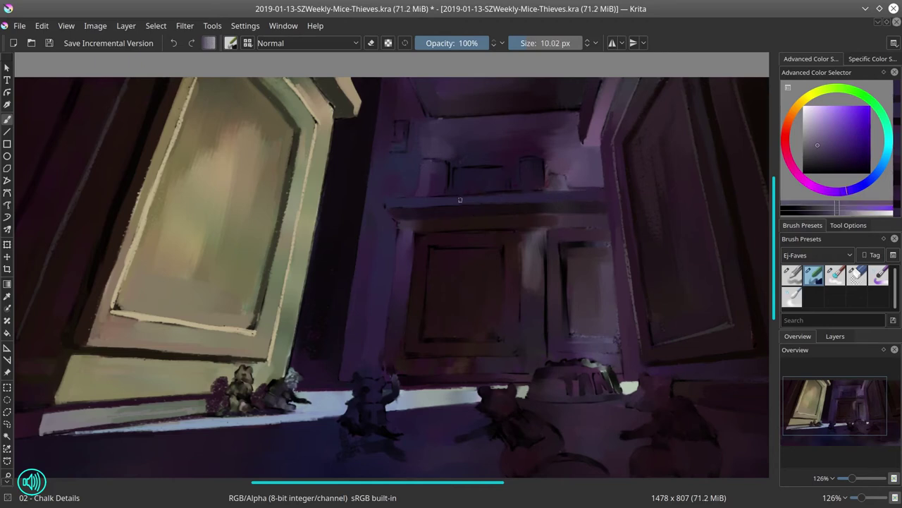
key(bracketleft)
mouse_move(590, 198)
mouse_down()
mouse_move(587, 180)
mouse_move(553, 188)
mouse_up()
Touch up the shelf wall with darker and bluer violets.
ctrl+click(562, 161)
ctrl+click(550, 179)
key(bracketright)
key(bracketright)
key(bracketright)
key(bracketright)
ctrl+click(524, 167)
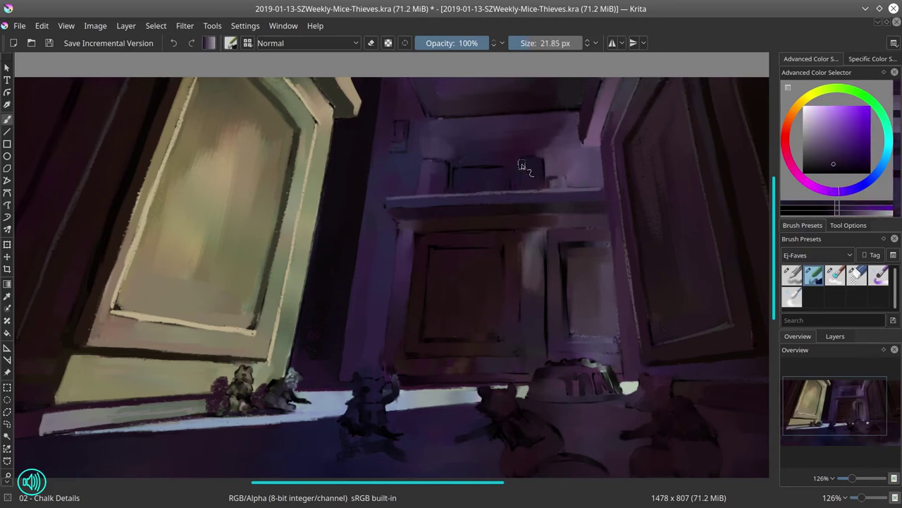
ctrl+click(528, 153)
key(bracketleft)
key(bracketleft)
ctrl+click(512, 181)
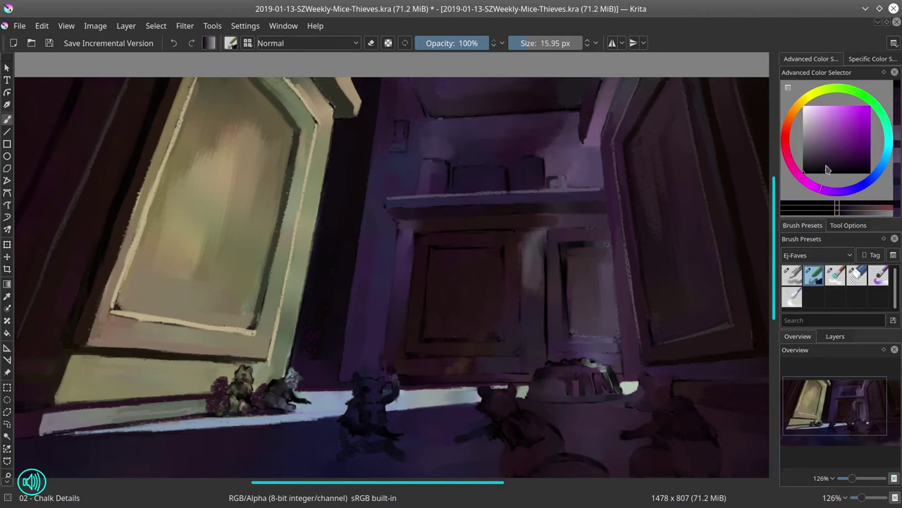
ctrl+click(515, 170)
ctrl+click(511, 141)
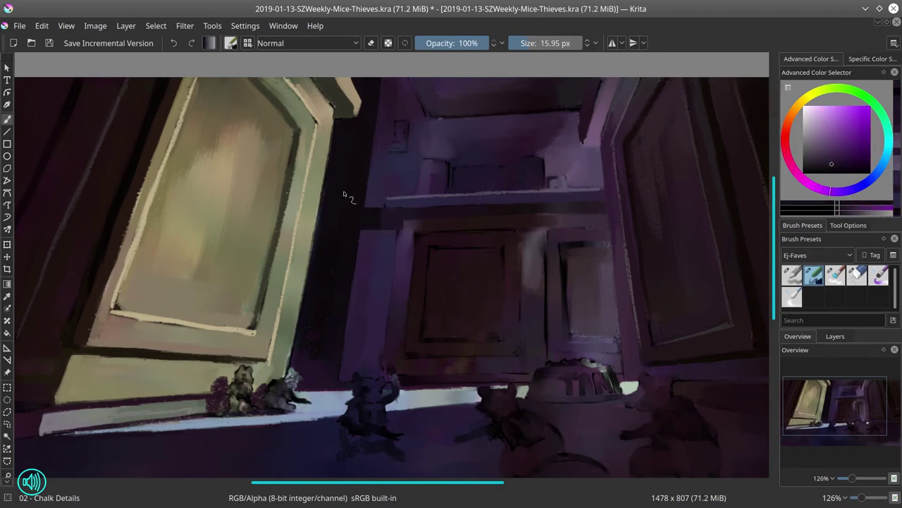
ctrl+click(470, 162)
key(bracketleft)
ctrl+click(469, 156)
Paint lighter strokes across the shelf items.
ctrl+click(575, 171)
key(bracketleft)
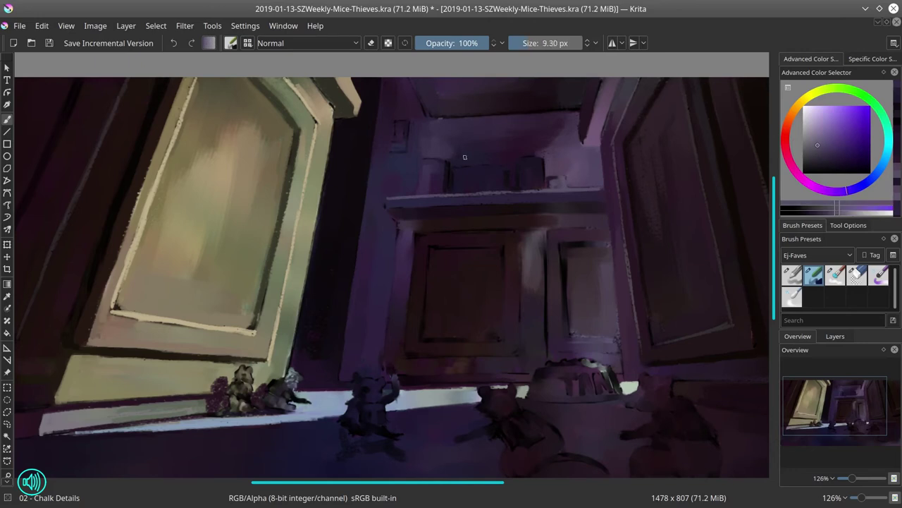
mouse_move(423, 172)
mouse_down()
mouse_move(518, 176)
mouse_move(559, 159)
mouse_up()
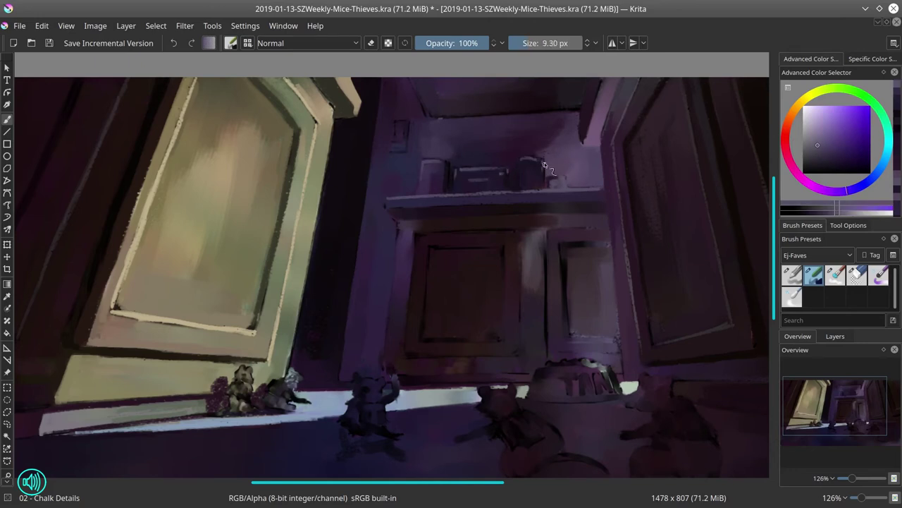
Replace a dark cabinet stroke with lighter violet touches on the cabinet.
ctrl+click(352, 274)
key(bracketright)
key(bracketright)
key(bracketright)
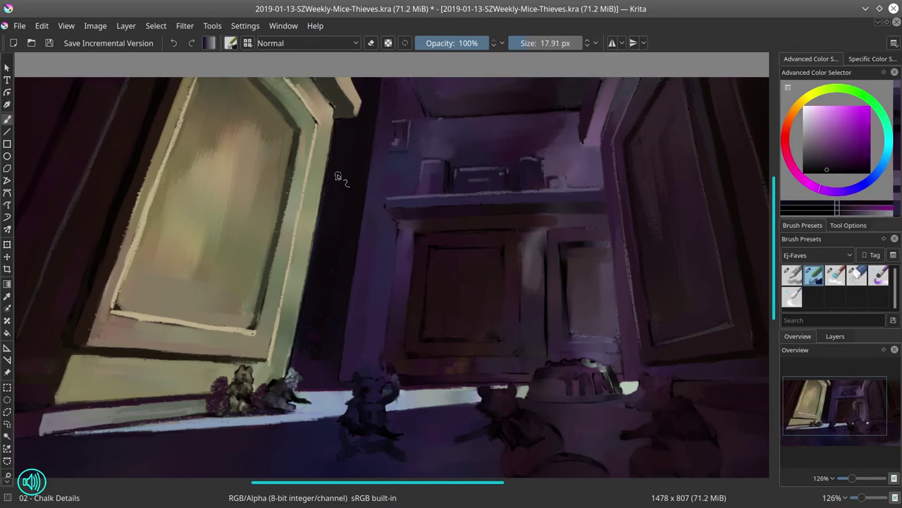
ctrl+click(319, 223)
drag(572, 274, 582, 285)
key(ctrl+z)
ctrl+click(545, 245)
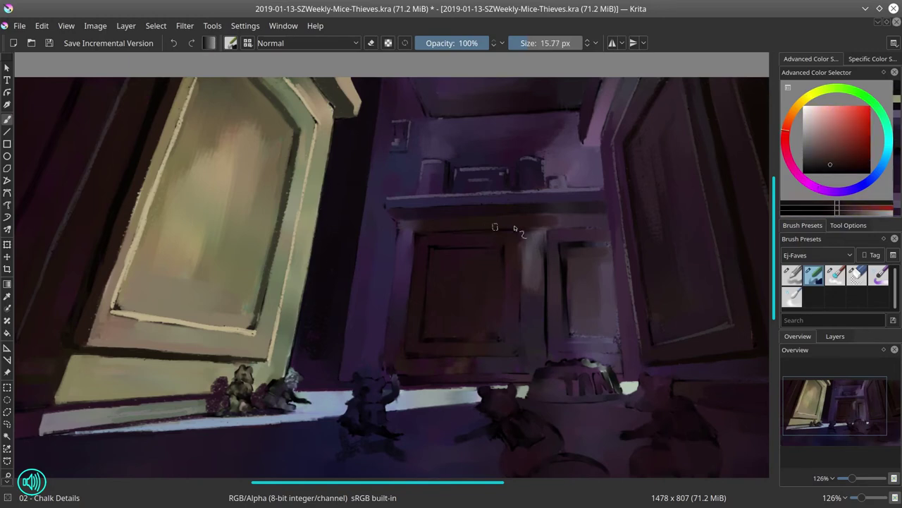
ctrl+click(494, 226)
key(bracketright)
ctrl+click(376, 361)
Sample dark muted pinks from the cabinet and shrink the brush for detail.
ctrl+click(423, 365)
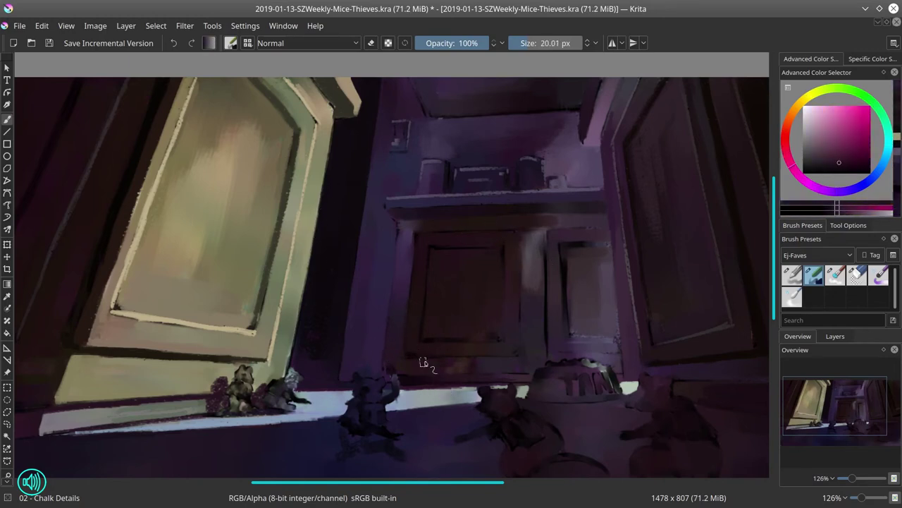
ctrl+click(421, 262)
ctrl+click(407, 281)
key(bracketleft)
key(bracketleft)
key(bracketleft)
ctrl+click(389, 323)
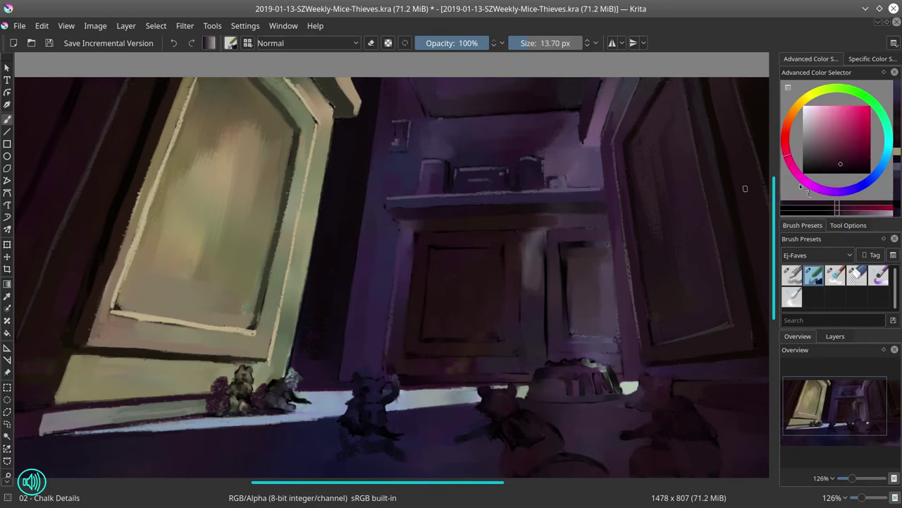
key(bracketleft)
key(bracketleft)
key(bracketleft)
ctrl+click(530, 259)
key(bracketleft)
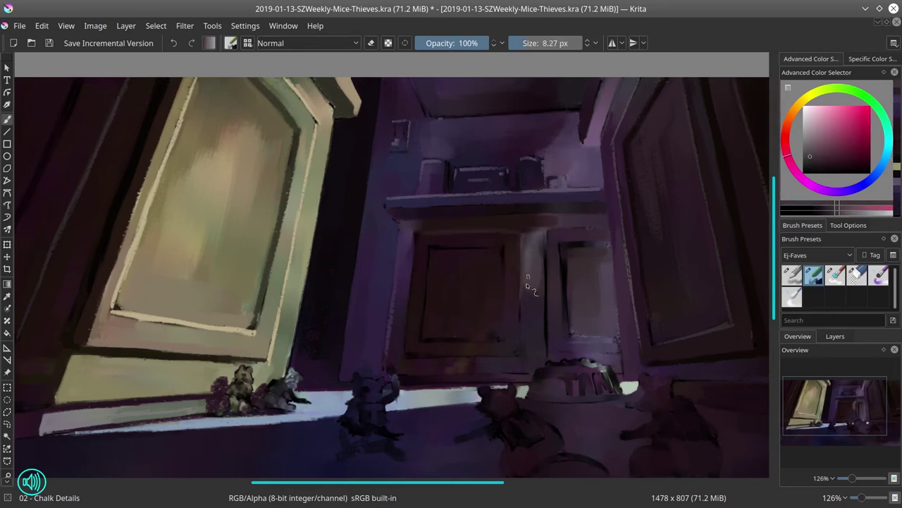
ctrl+click(523, 325)
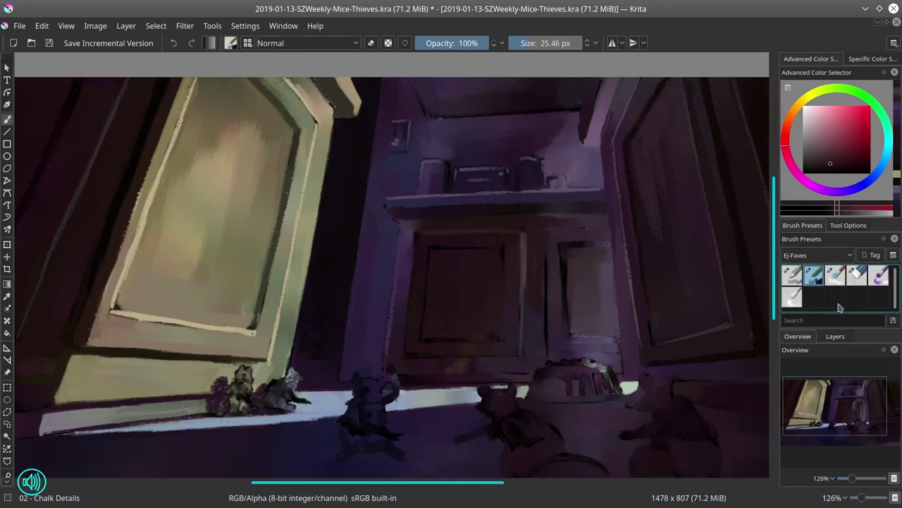
Darken the cabinet base above the bowl with the chalk detail brush.
key(period)
key(comma)
ctrl+click(460, 364)
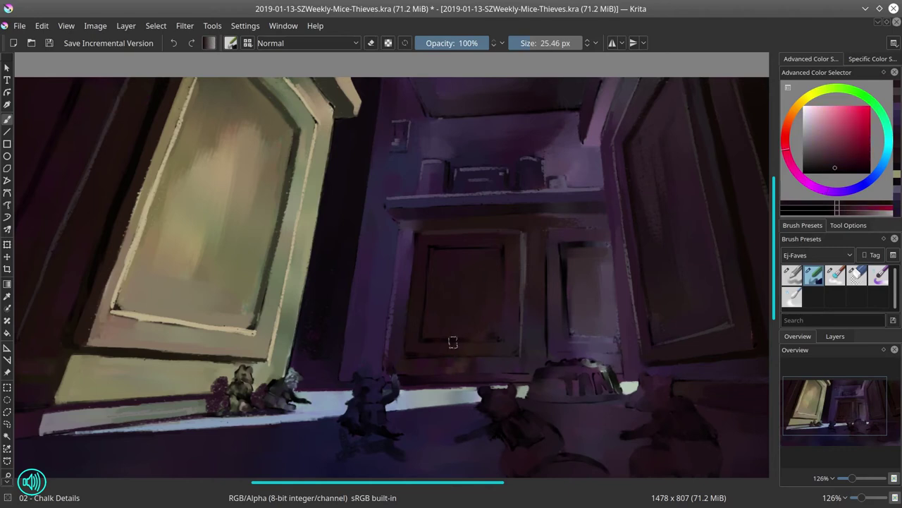
key(bracketleft)
key(bracketleft)
key(bracketleft)
key(bracketleft)
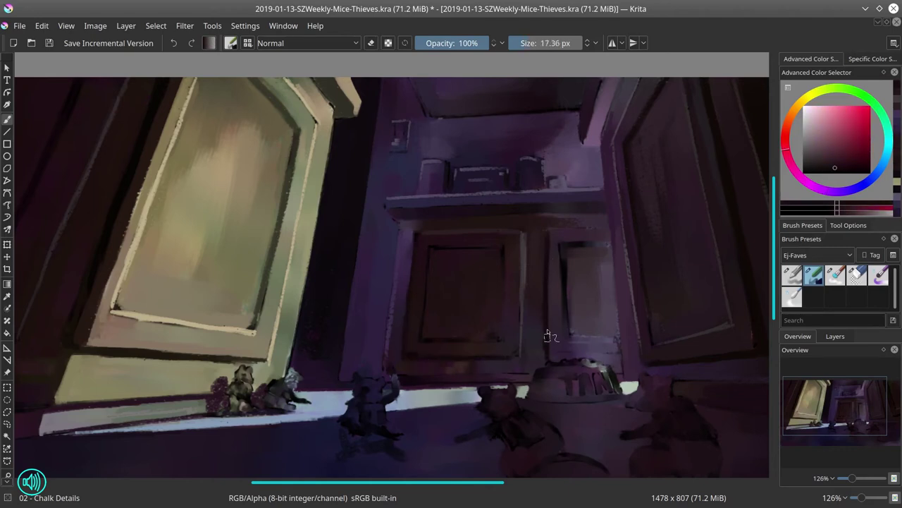
key(bracketleft)
drag(549, 354, 603, 360)
Try light edge strokes on the cabinet, undoing the last one.
ctrl+click(592, 360)
key(bracketright)
key(bracketright)
key(bracketright)
key(bracketright)
key(bracketright)
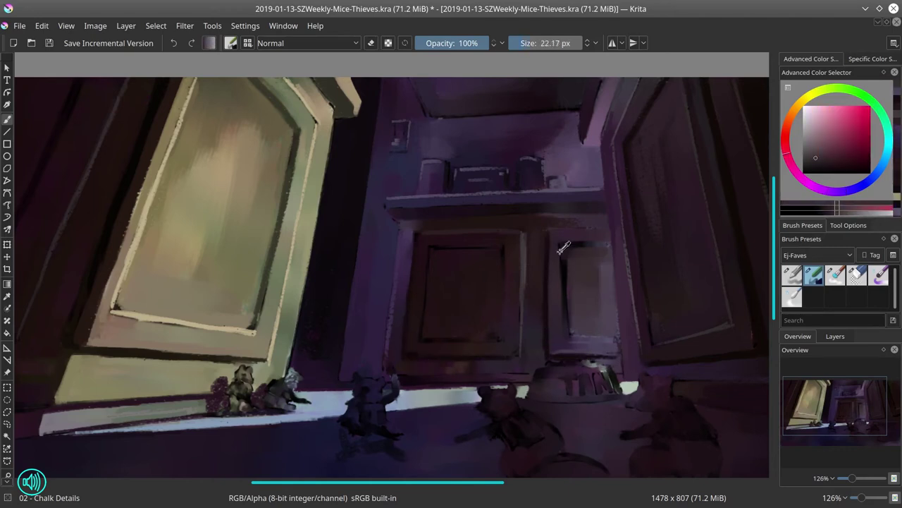
ctrl+click(554, 321)
drag(554, 321, 576, 271)
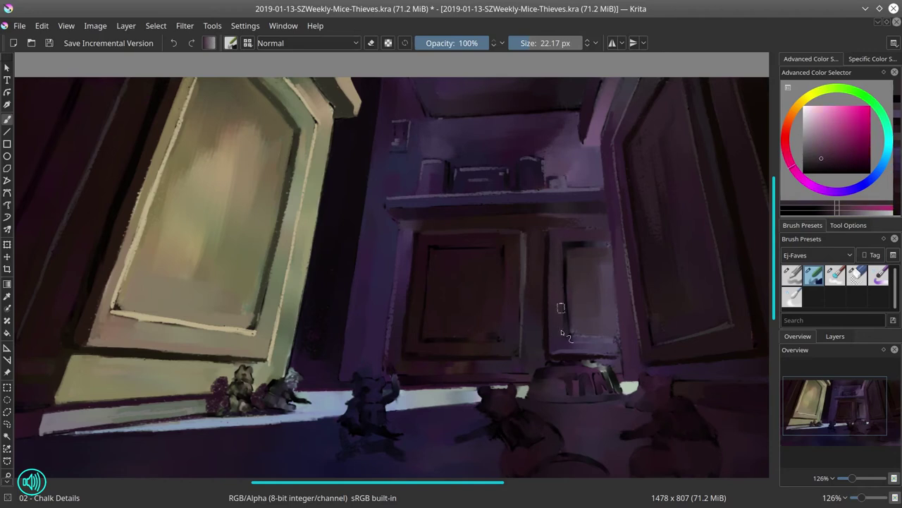
ctrl+click(600, 333)
drag(627, 259, 627, 236)
key(ctrl+z)
Highlight the left cabinet panel's left and bottom edges and the right panel's left edge.
ctrl+click(512, 228)
key(bracketleft)
key(bracketleft)
key(bracketleft)
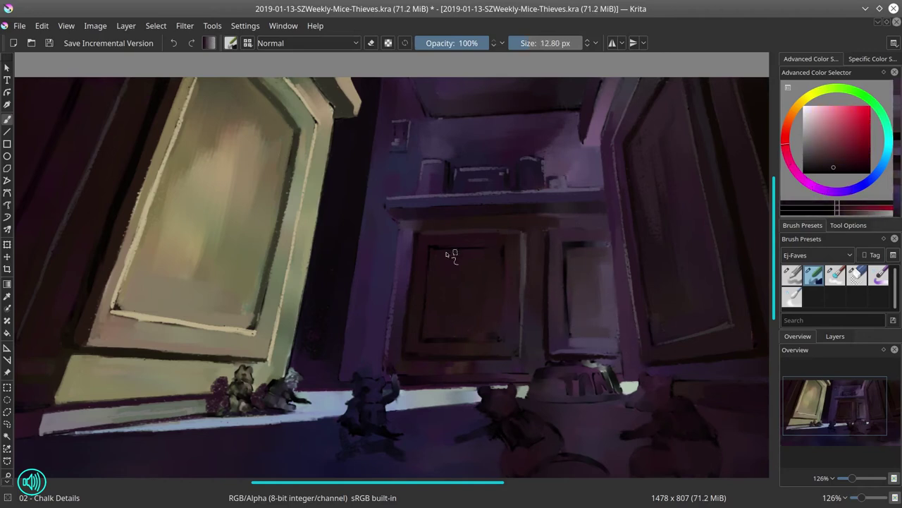
key(bracketleft)
ctrl+click(580, 255)
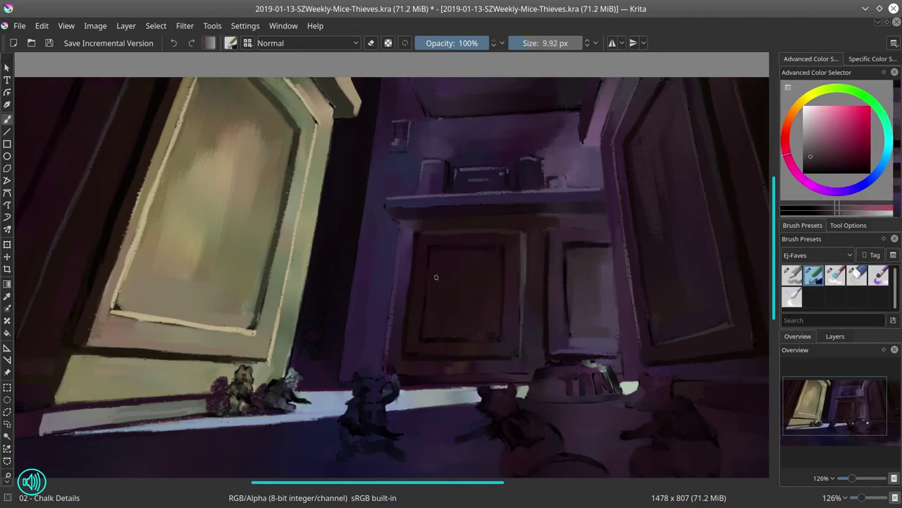
mouse_move(425, 247)
mouse_down()
mouse_move(423, 326)
mouse_move(461, 251)
mouse_move(430, 345)
mouse_up()
ctrl+click(604, 286)
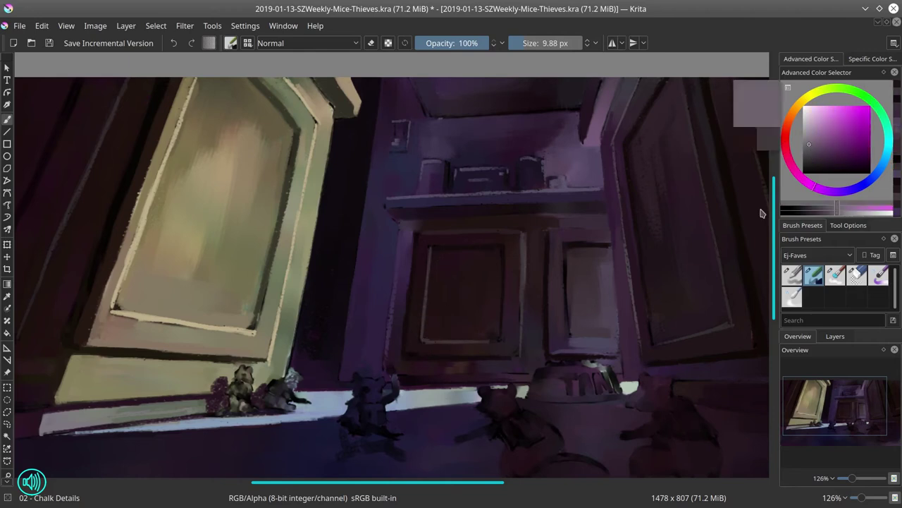
key(bracketleft)
drag(566, 247, 571, 337)
Re-pick a darker pink, shrink the brush and zoom back out.
ctrl+click(572, 303)
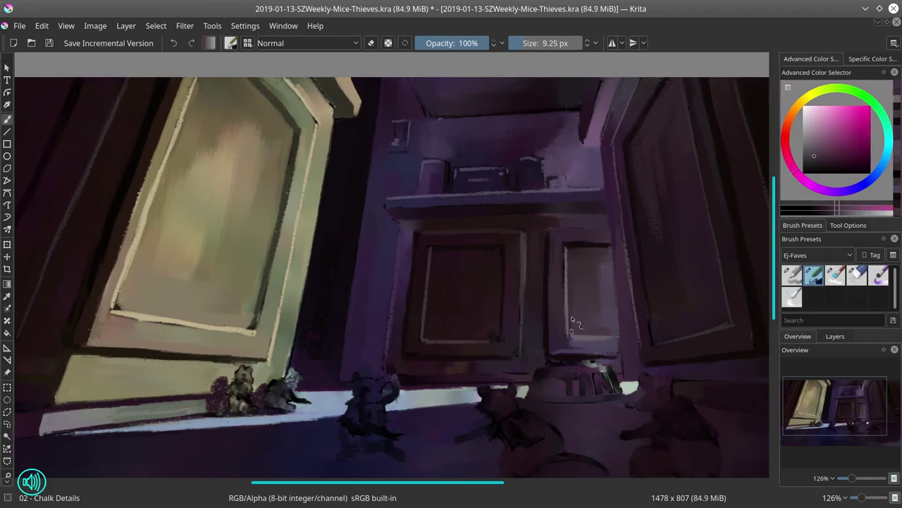
ctrl+click(643, 277)
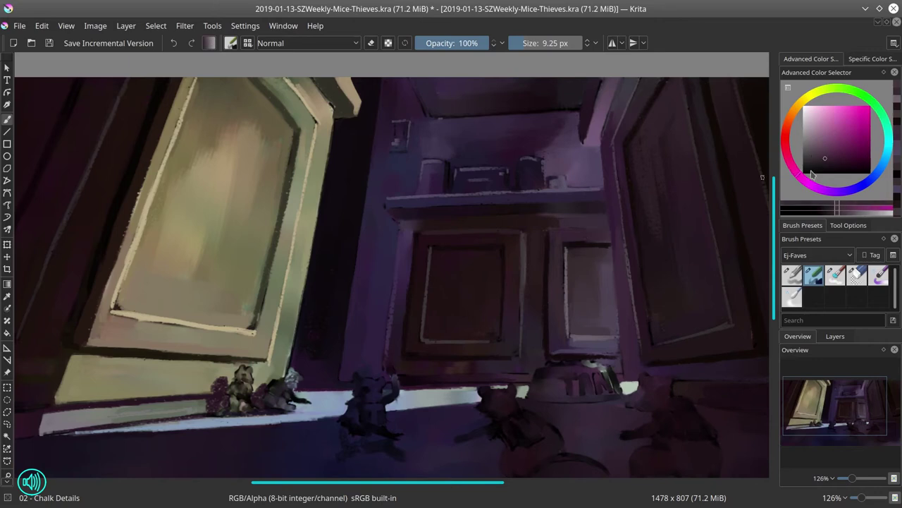
key(bracketleft)
key(bracketleft)
scroll(629, 292, down, 6)
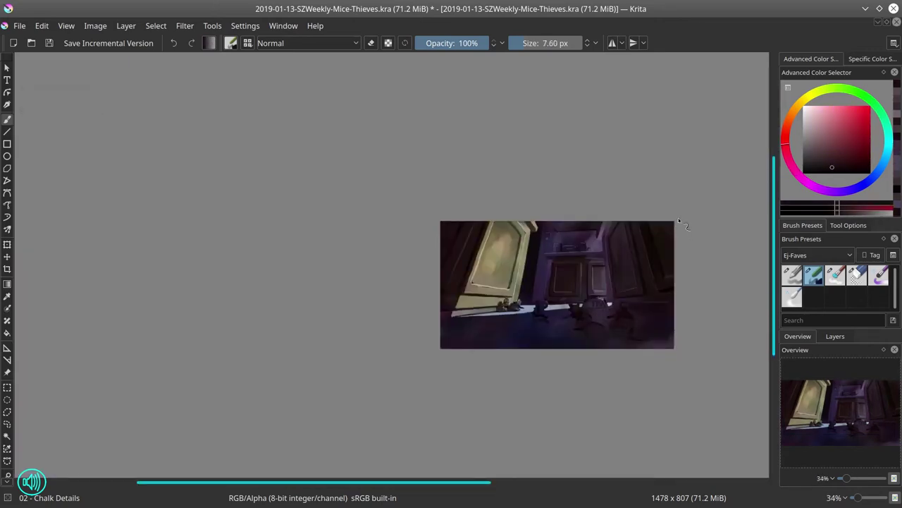
Save the painting, then paint pale teal chalk highlights along the bowl's rim.
click(49, 43)
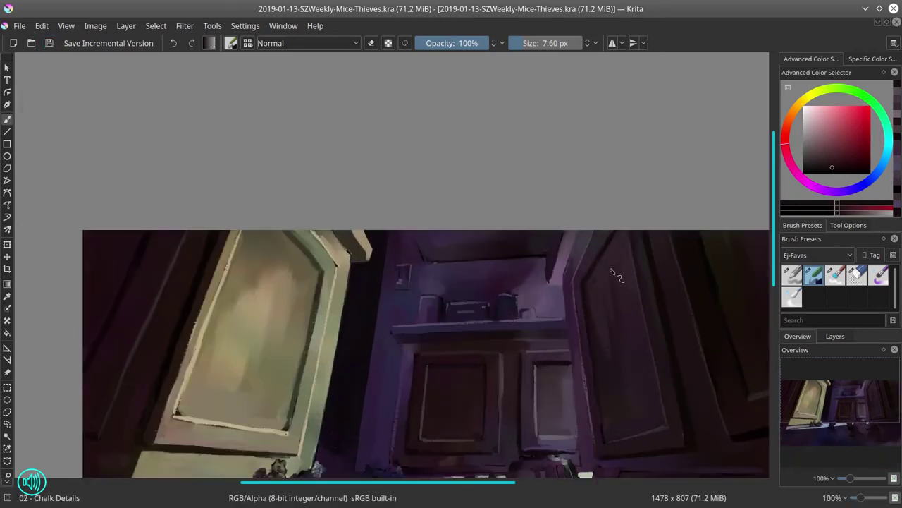
scroll(524, 351, up, 1)
ctrl+click(546, 261)
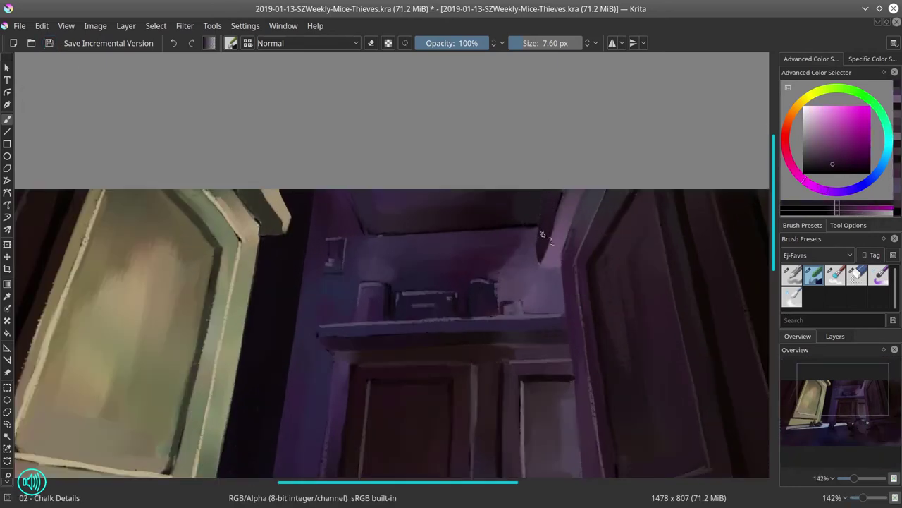
scroll(559, 205, down, 5)
scroll(528, 265, up, 1)
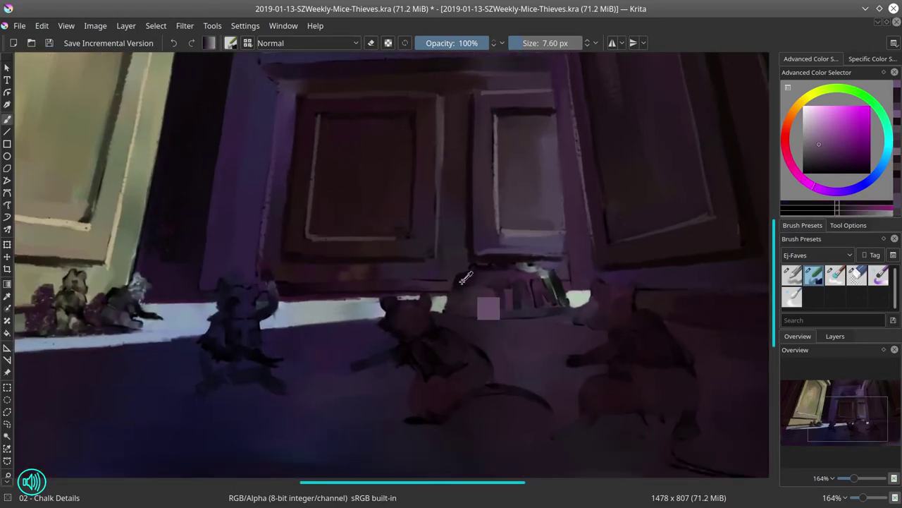
key(bracketright)
ctrl+click(446, 301)
key(bracketleft)
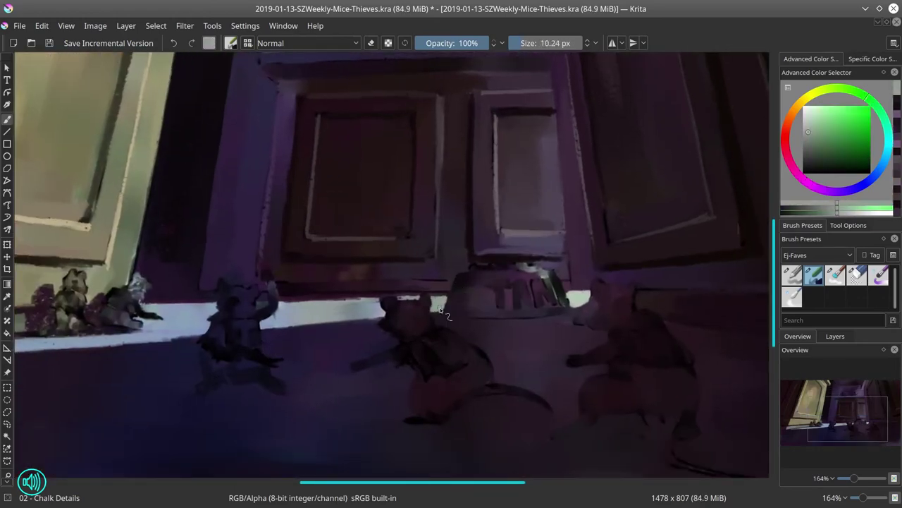
ctrl+click(536, 278)
ctrl+click(502, 265)
key(bracketleft)
ctrl+click(506, 267)
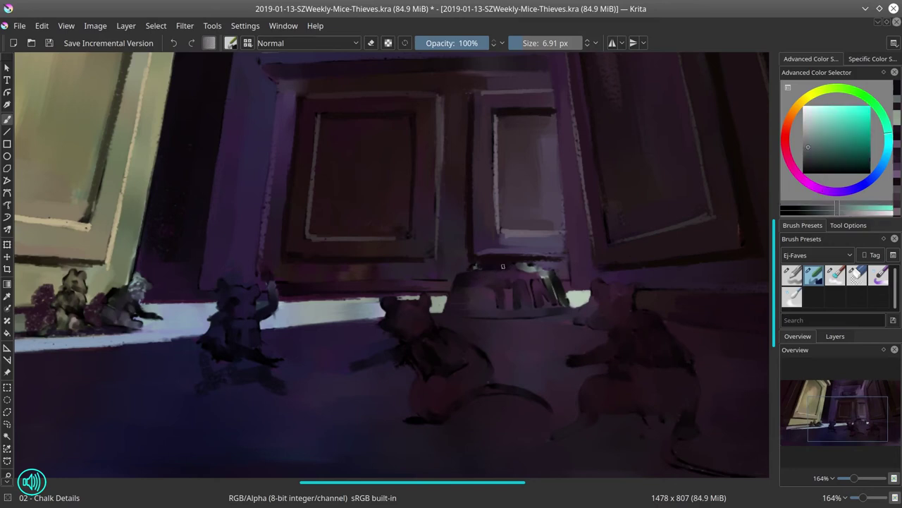
drag(482, 262, 530, 263)
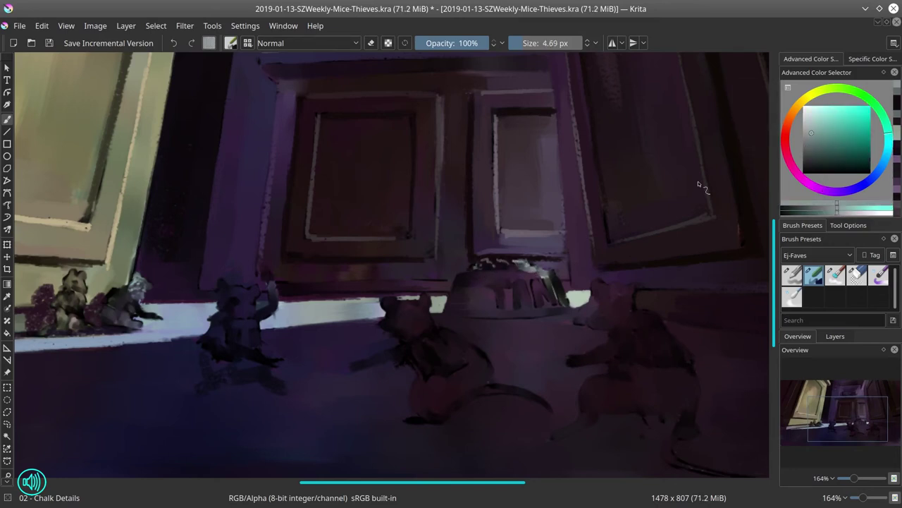
Add more pale grey-blue highlights across the bowl rim.
ctrl+click(544, 275)
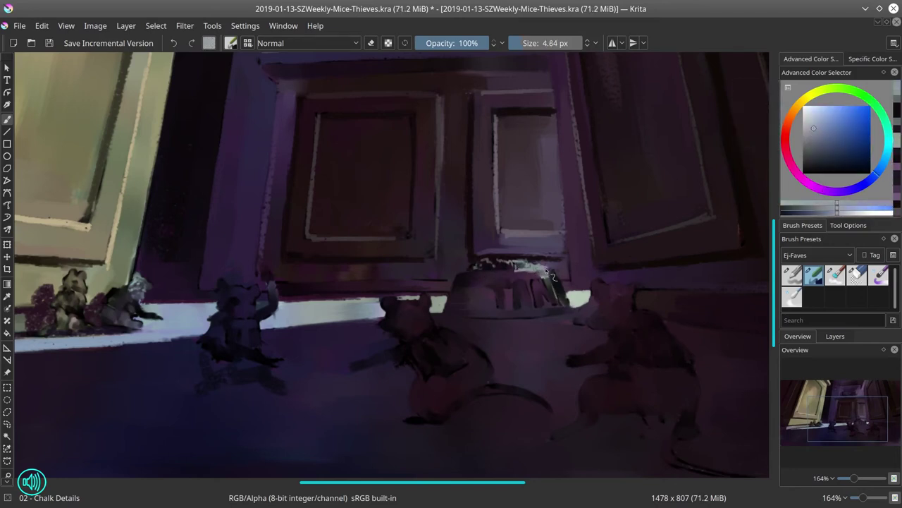
ctrl+click(530, 299)
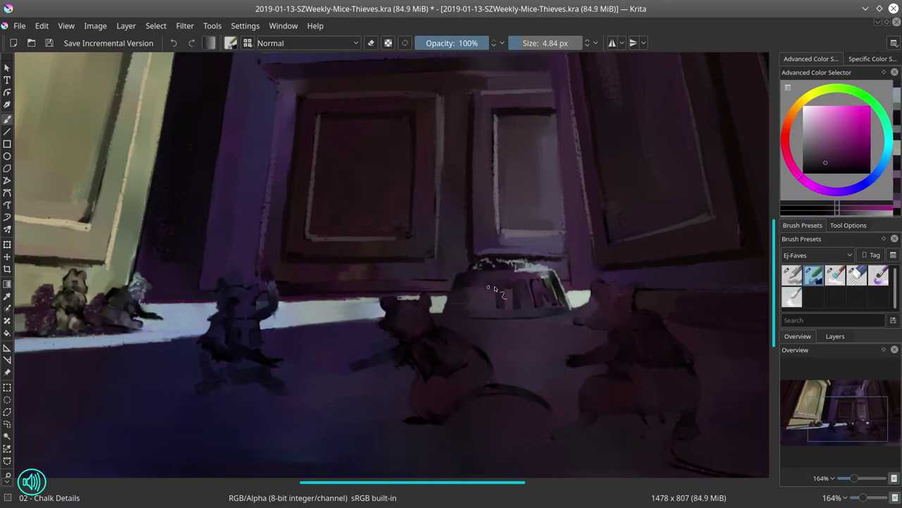
ctrl+click(510, 291)
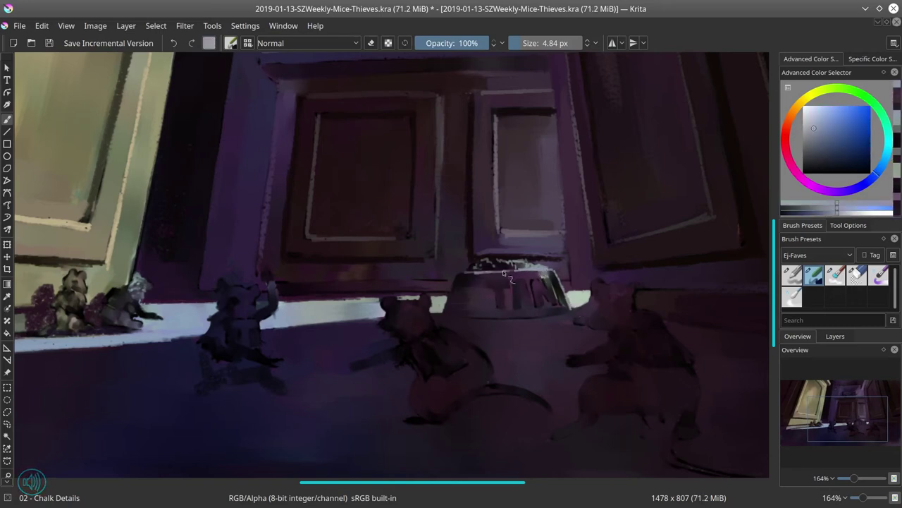
ctrl+click(543, 292)
drag(465, 276, 536, 269)
Paint the bowl's lettering in dark magenta-purple, then go over it in lighter pink.
ctrl+click(516, 329)
mouse_move(486, 296)
mouse_down()
mouse_move(552, 284)
mouse_move(537, 289)
mouse_up()
ctrl+click(536, 290)
ctrl+click(548, 288)
ctrl+click(547, 274)
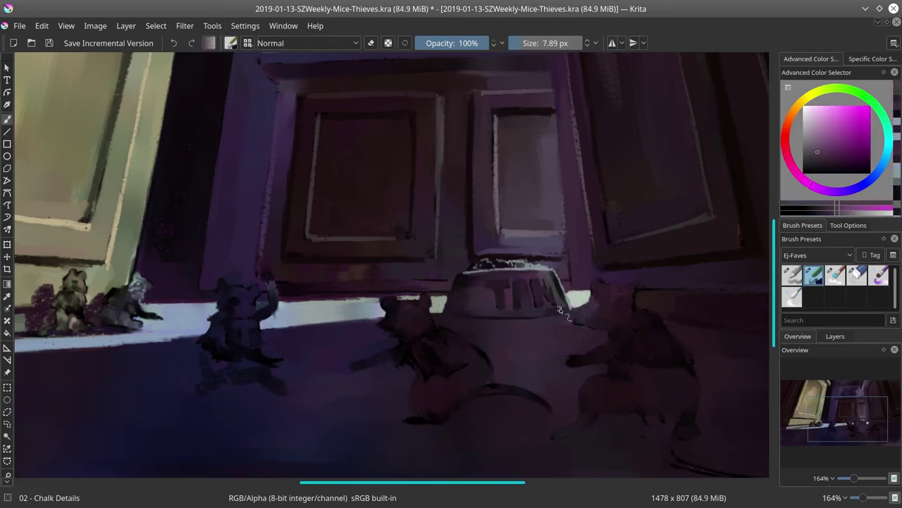
ctrl+click(528, 282)
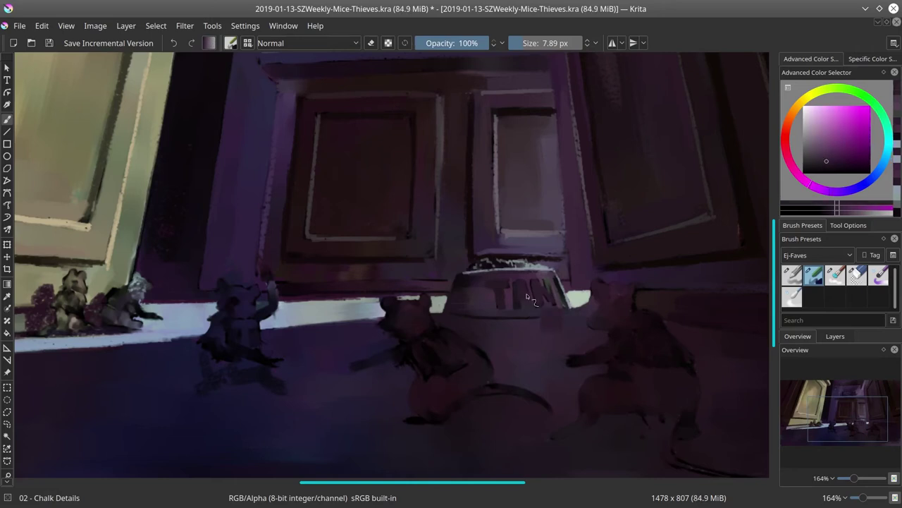
ctrl+click(547, 300)
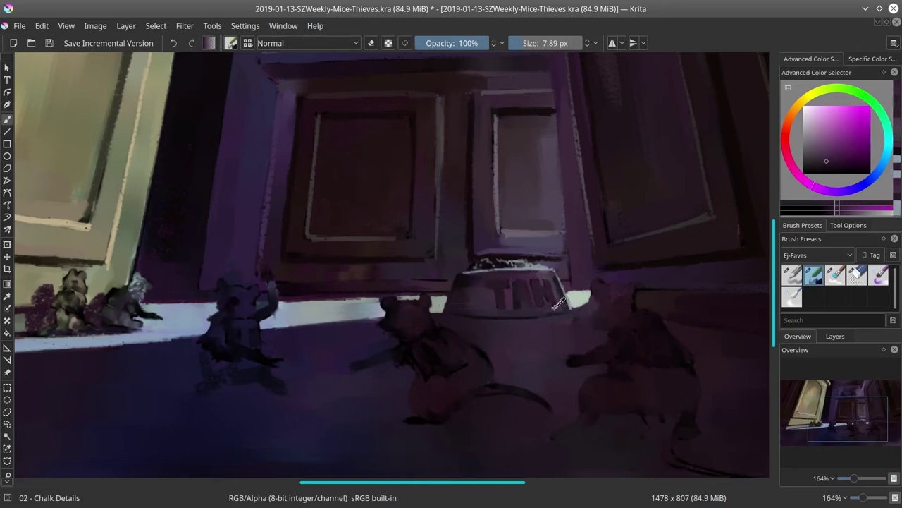
ctrl+click(550, 311)
ctrl+click(538, 296)
drag(538, 296, 527, 293)
Shift the view toward the right mouse and sample a dark blue beside it.
key(bracketleft)
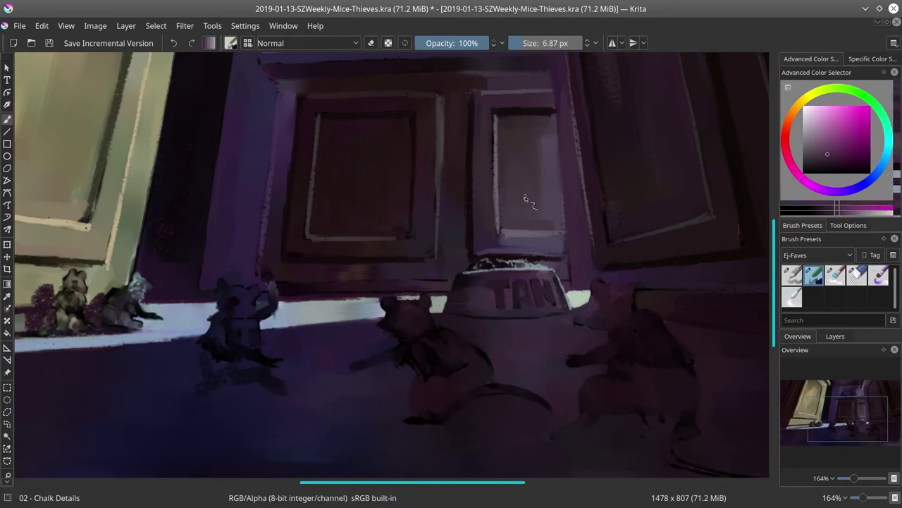
drag(525, 200, 466, 165)
ctrl+click(729, 298)
key(slash)
key(slash)
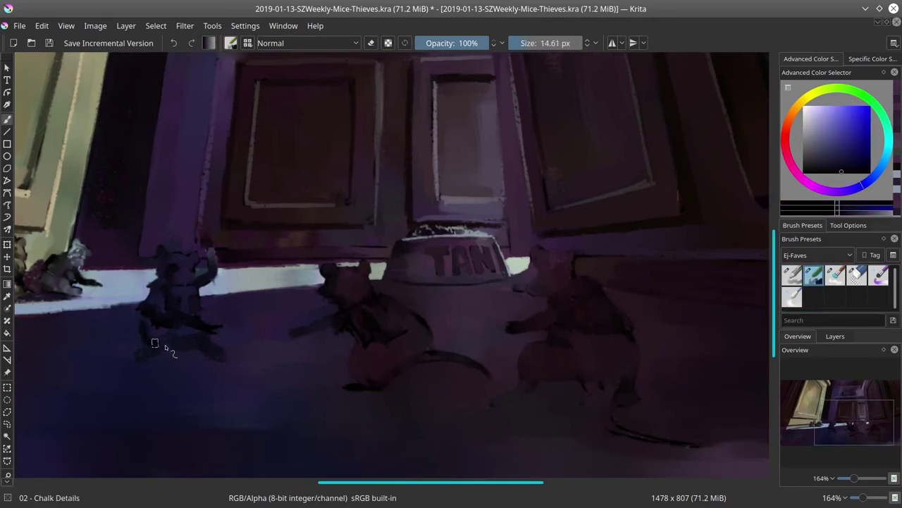
With the Chalk Details brush and a pinker colour, paint light strokes along the mouse's tail and leg.
click(835, 275)
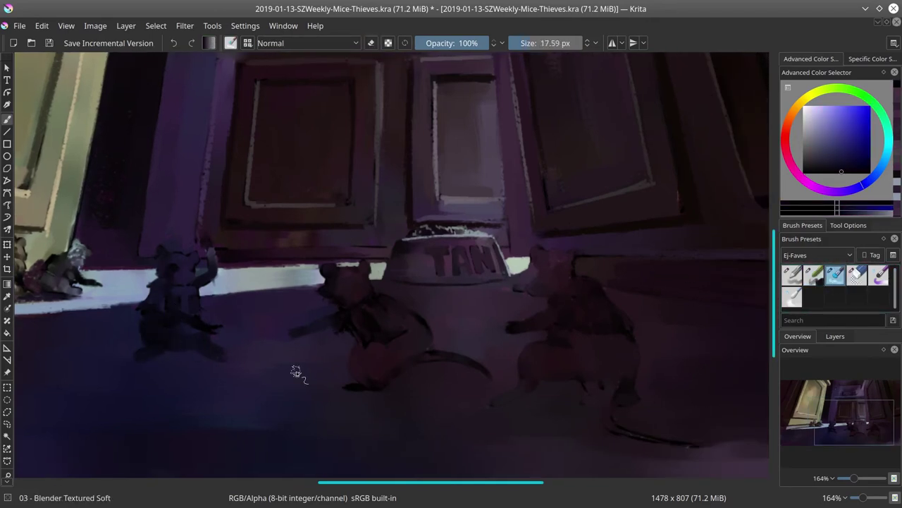
drag(635, 413, 588, 395)
key(bracketleft)
key(bracketleft)
key(bracketleft)
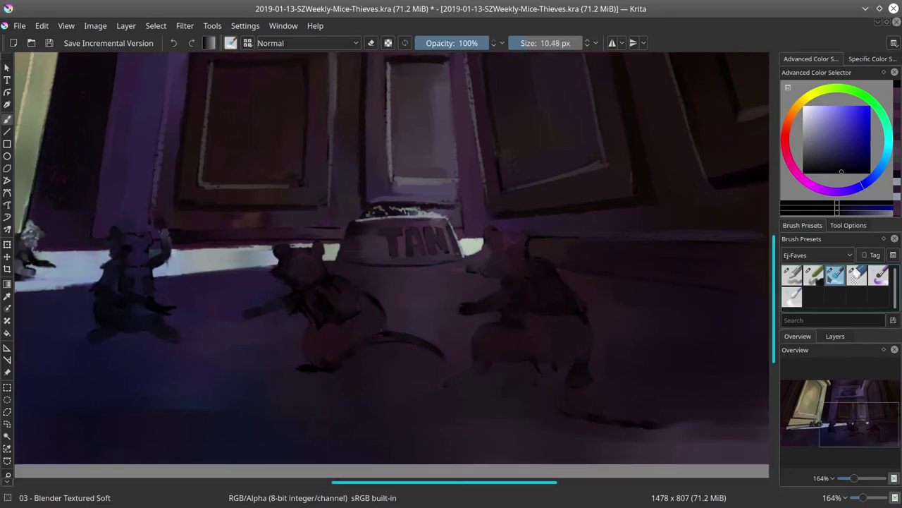
key(slash)
ctrl+click(625, 399)
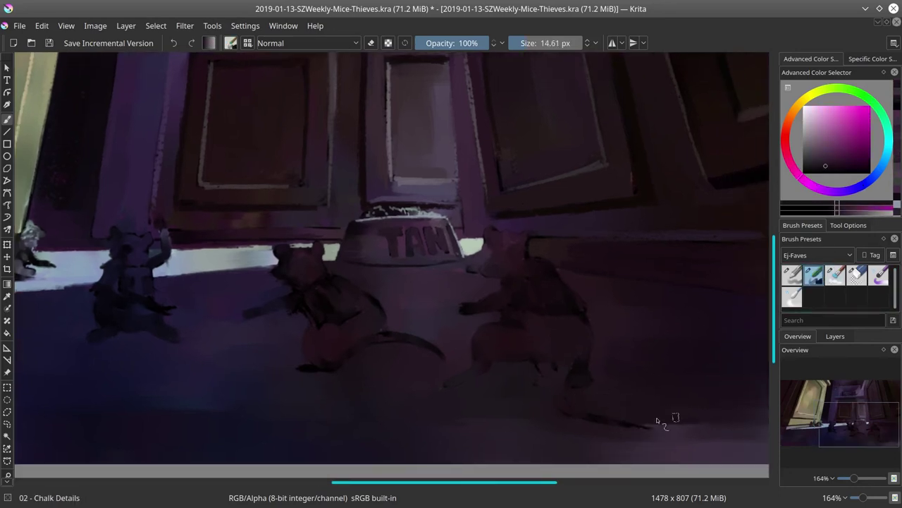
click(820, 150)
key(bracketleft)
key(bracketleft)
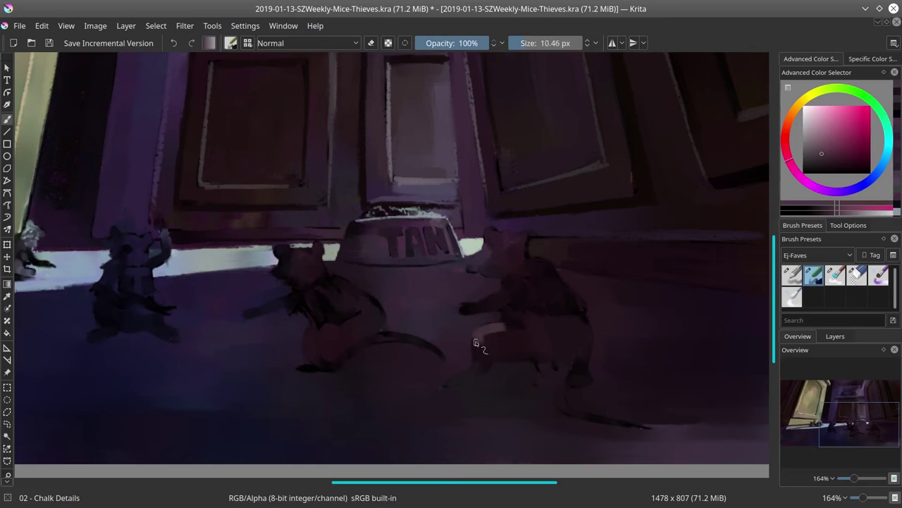
drag(477, 344, 447, 384)
drag(568, 356, 561, 410)
Paint light chalk strokes on the right mouse's body and across its arm.
ctrl+click(560, 410)
key(bracketright)
key(bracketright)
key(bracketright)
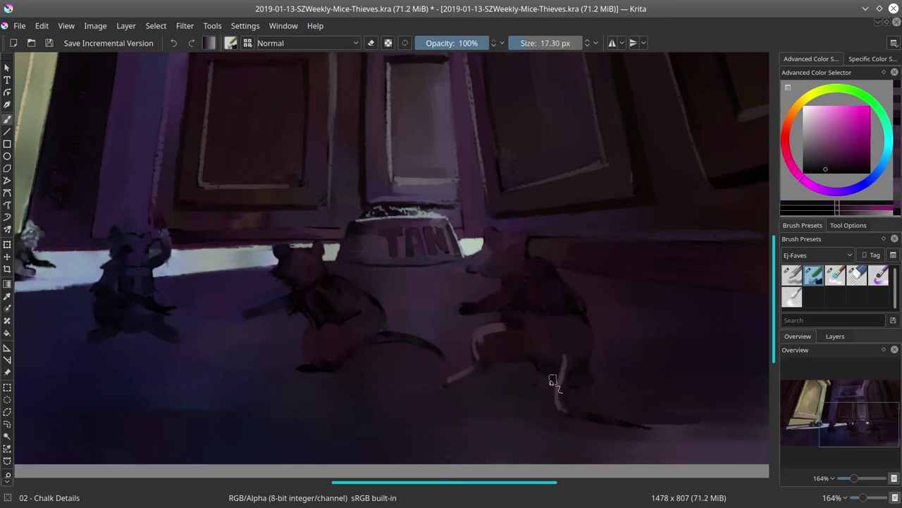
ctrl+click(507, 356)
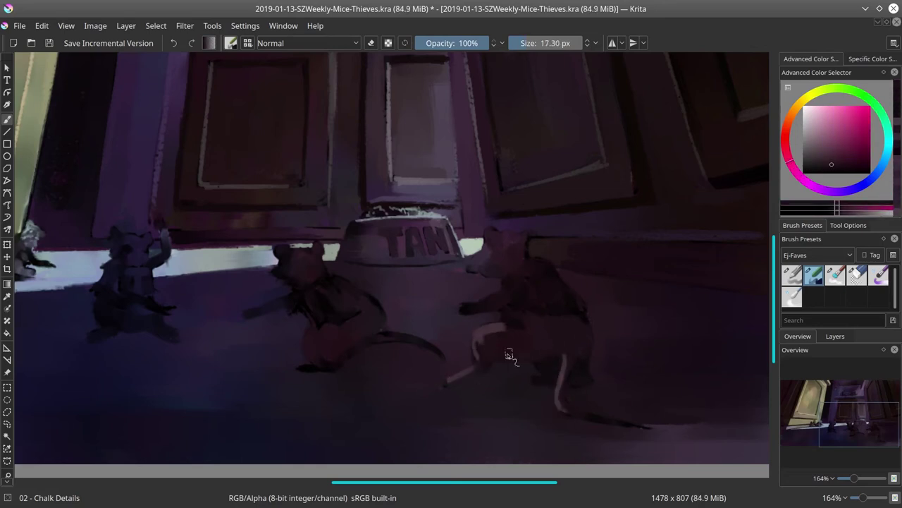
ctrl+click(520, 359)
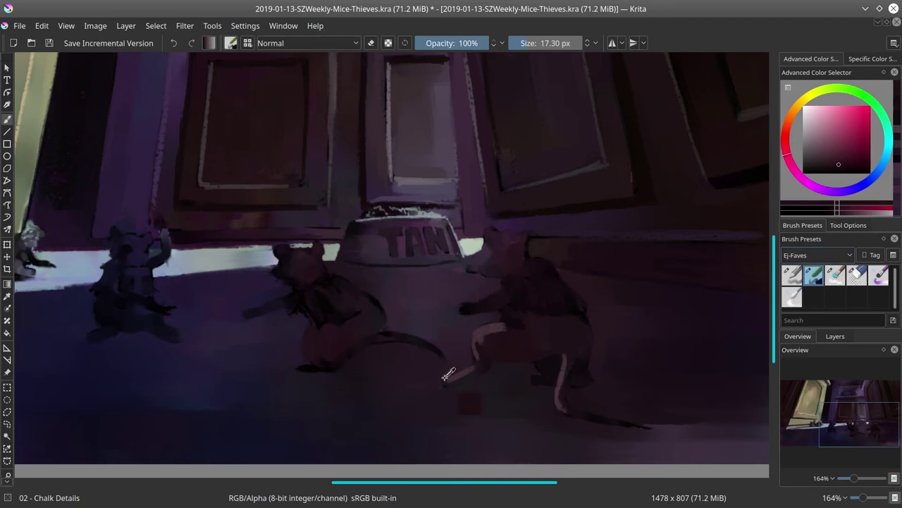
ctrl+click(490, 362)
key(bracketleft)
key(bracketleft)
key(bracketleft)
ctrl+click(492, 318)
mouse_move(492, 318)
mouse_down()
mouse_move(538, 298)
mouse_move(536, 255)
mouse_move(527, 290)
mouse_move(506, 290)
mouse_move(487, 306)
mouse_move(503, 266)
mouse_up()
key(bracketleft)
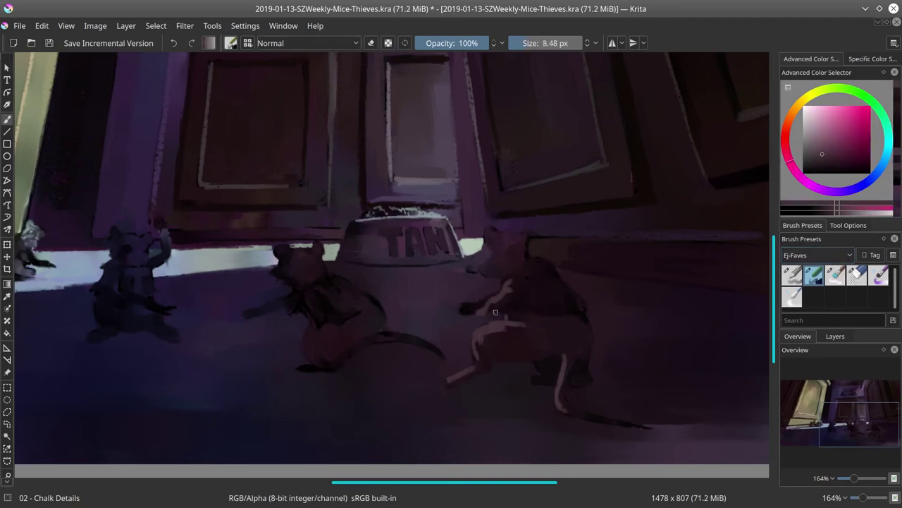
drag(443, 315, 482, 309)
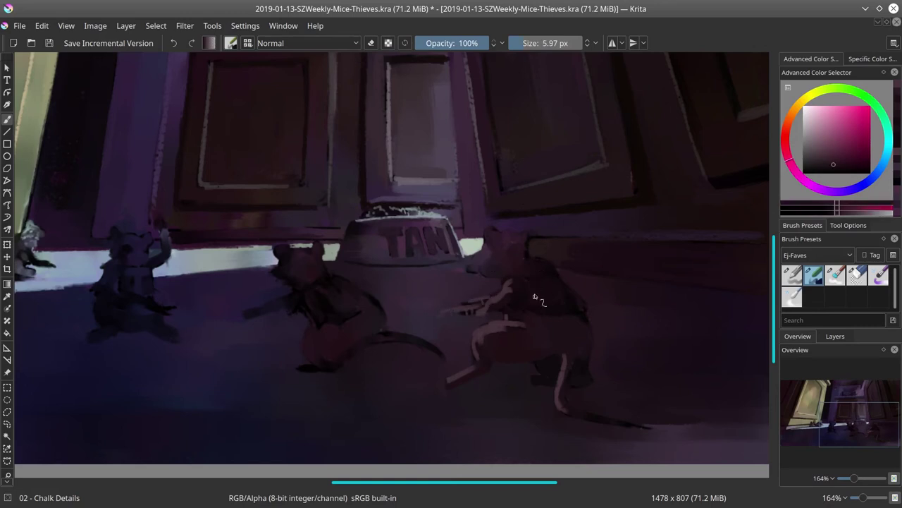
Pick a new shade and paint light highlight strokes down the right mouse's back.
ctrl+click(525, 289)
mouse_move(526, 286)
mouse_down()
mouse_move(551, 289)
mouse_move(539, 259)
mouse_move(527, 269)
mouse_move(551, 274)
mouse_move(517, 276)
mouse_move(574, 270)
mouse_move(562, 288)
mouse_move(574, 317)
mouse_move(562, 260)
mouse_up()
ctrl+click(561, 259)
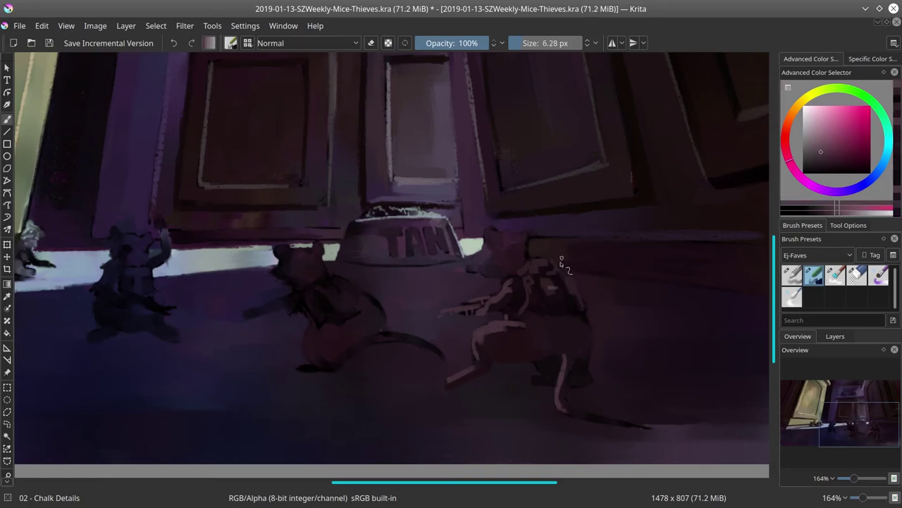
mouse_move(577, 294)
mouse_down()
mouse_move(583, 310)
mouse_move(599, 310)
mouse_move(609, 391)
mouse_up()
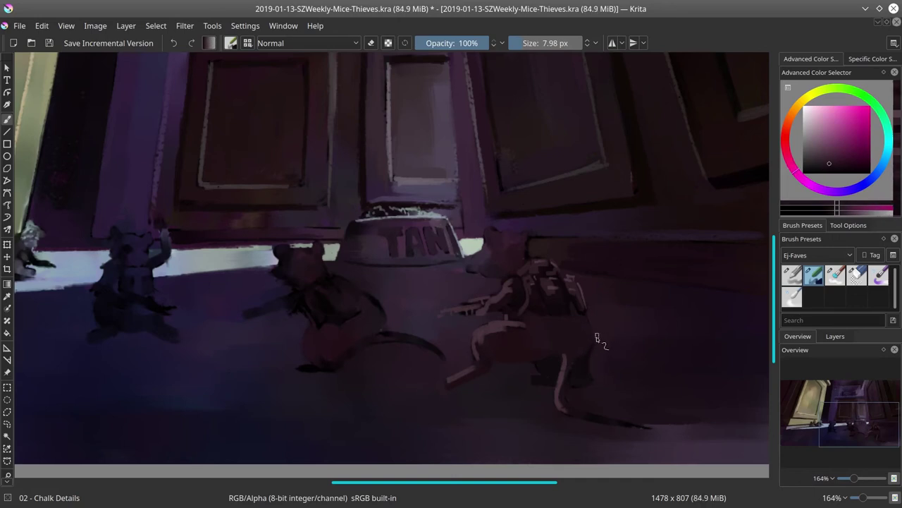
ctrl+click(593, 360)
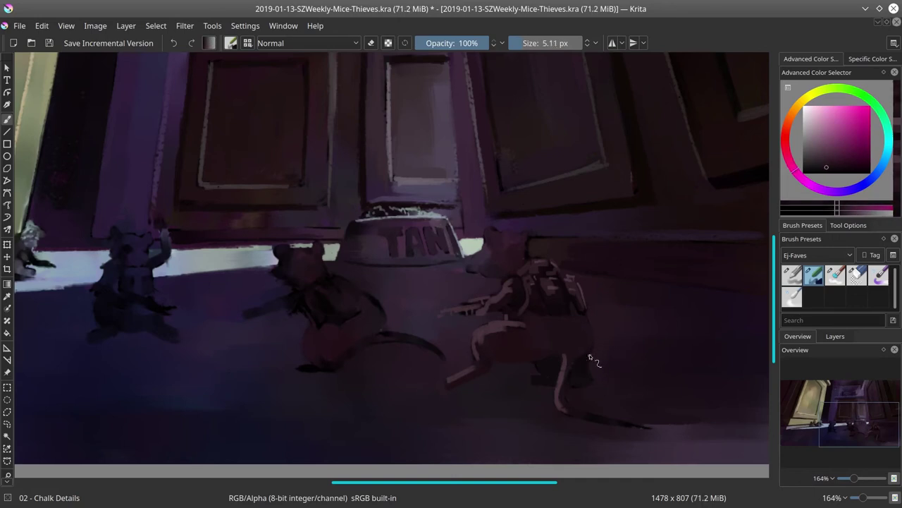
ctrl+click(588, 407)
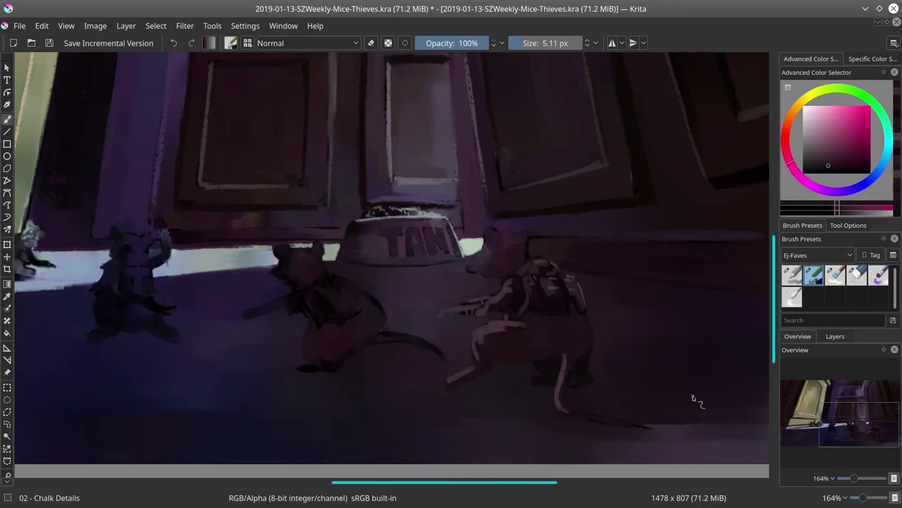
scroll(697, 402, down, 5)
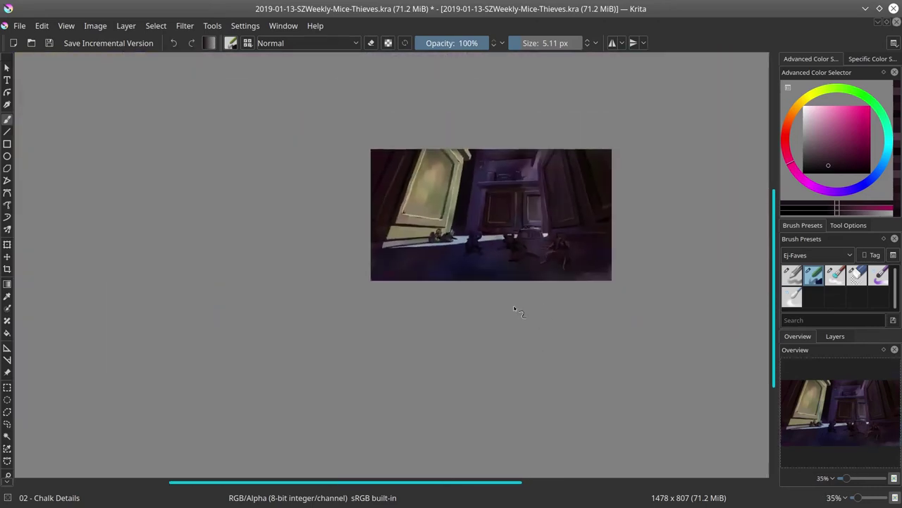
Trace a light pink outline around the right mouse's head and ears.
scroll(514, 300, up, 5)
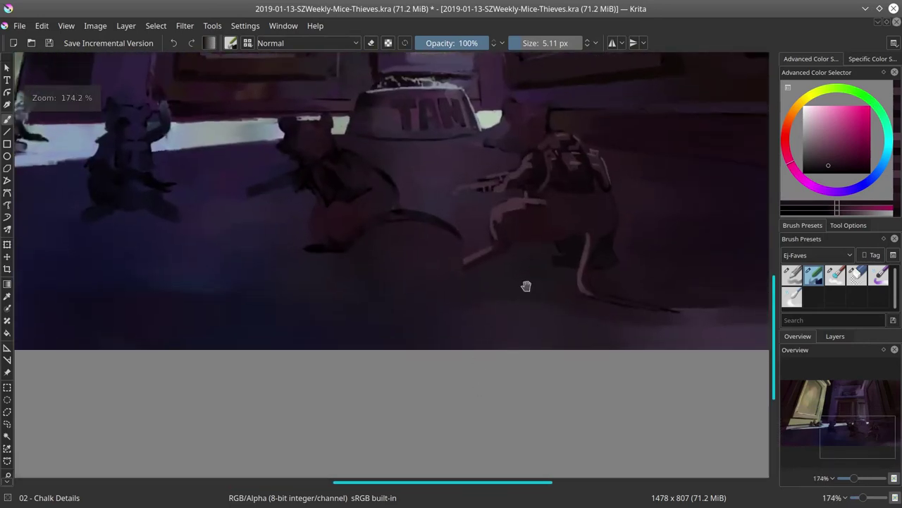
ctrl+click(483, 164)
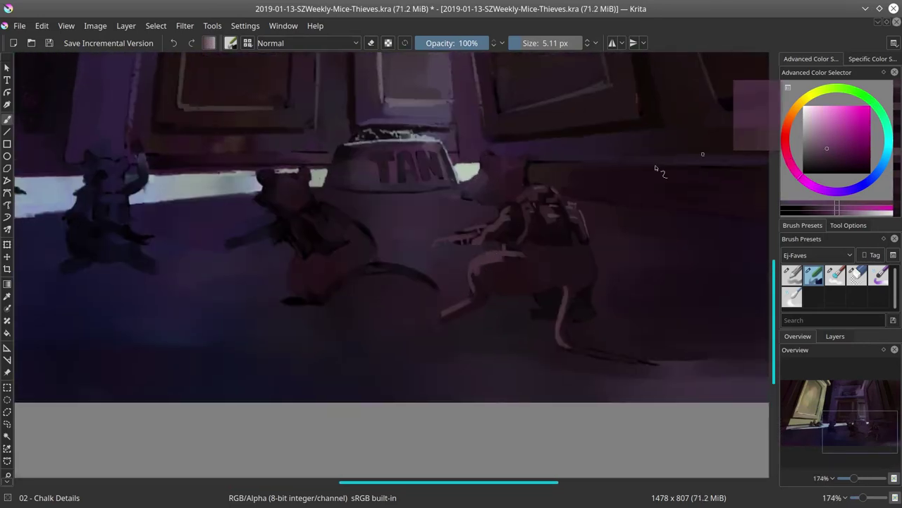
drag(493, 156, 513, 156)
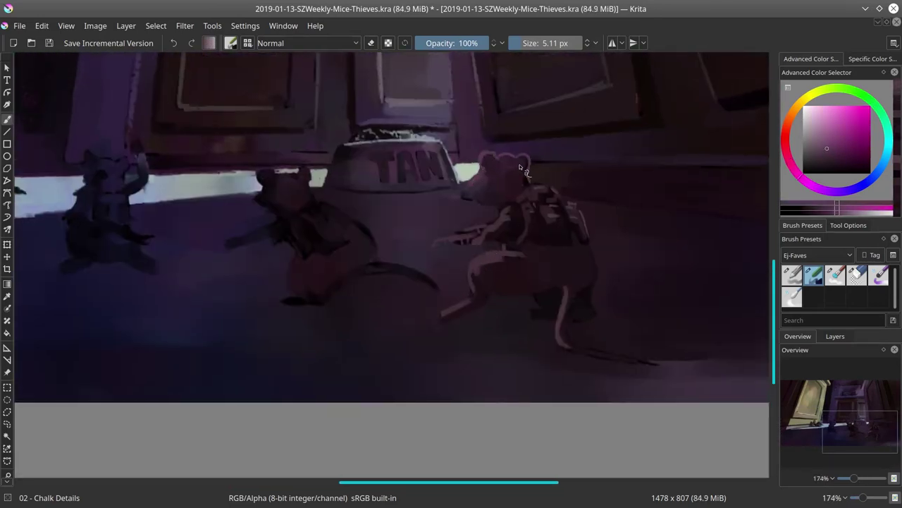
Choose a lighter pink and brighten the mouse's haunch and back.
ctrl+click(484, 204)
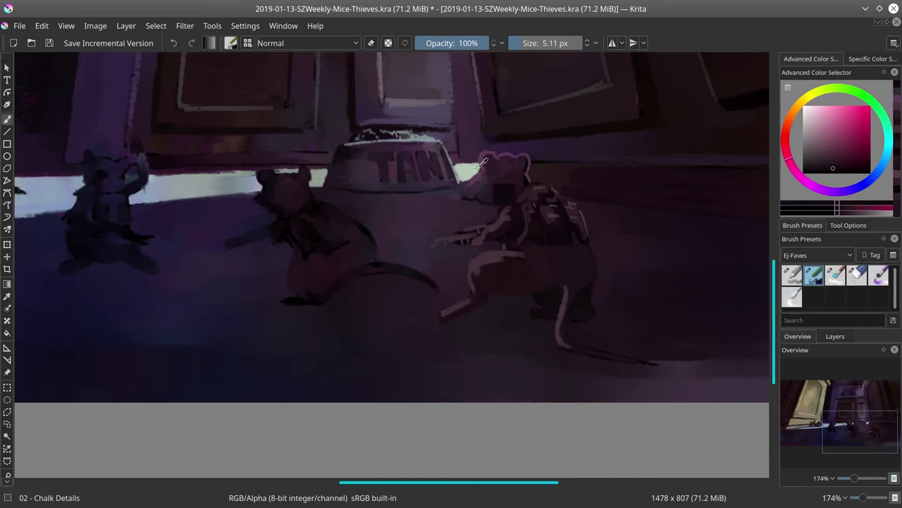
ctrl+click(493, 193)
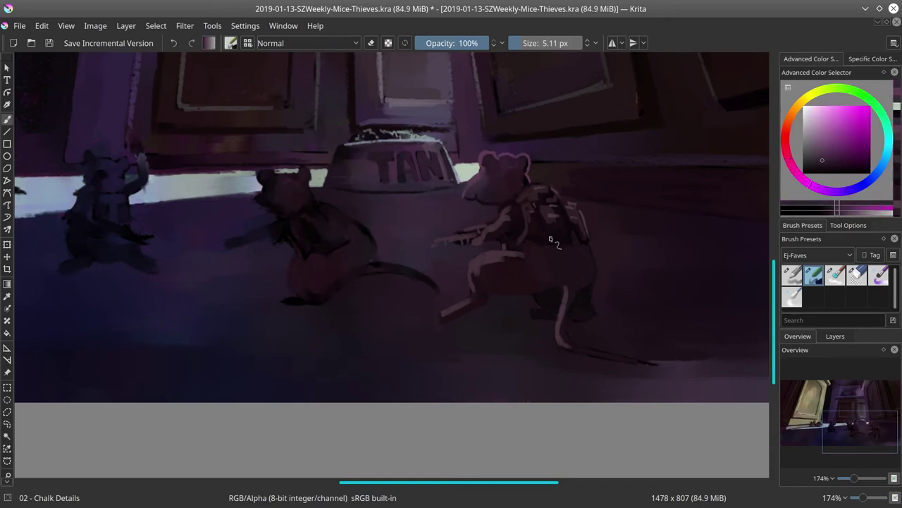
drag(825, 135, 830, 144)
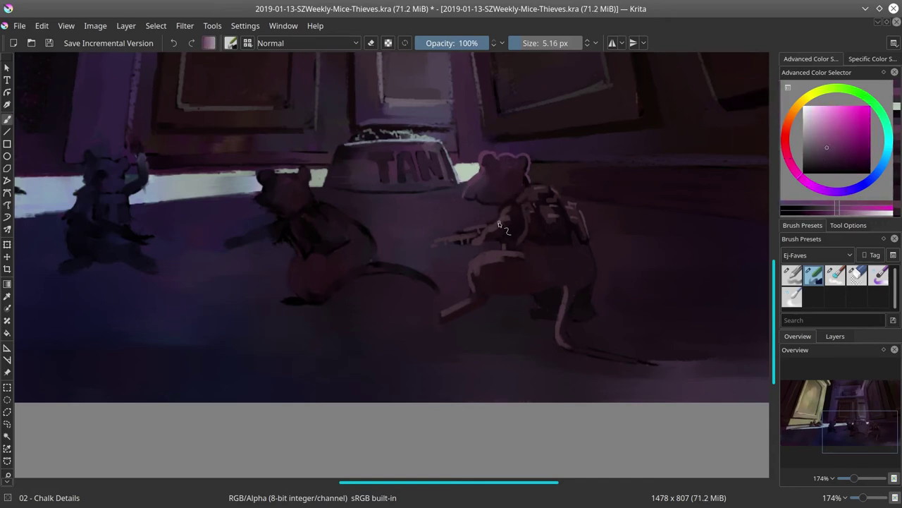
drag(484, 263, 486, 233)
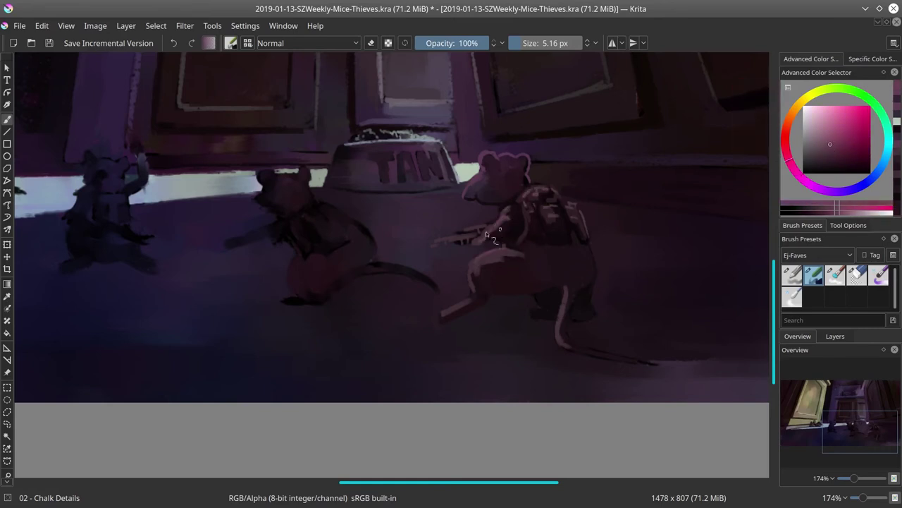
scroll(471, 235, down, 8)
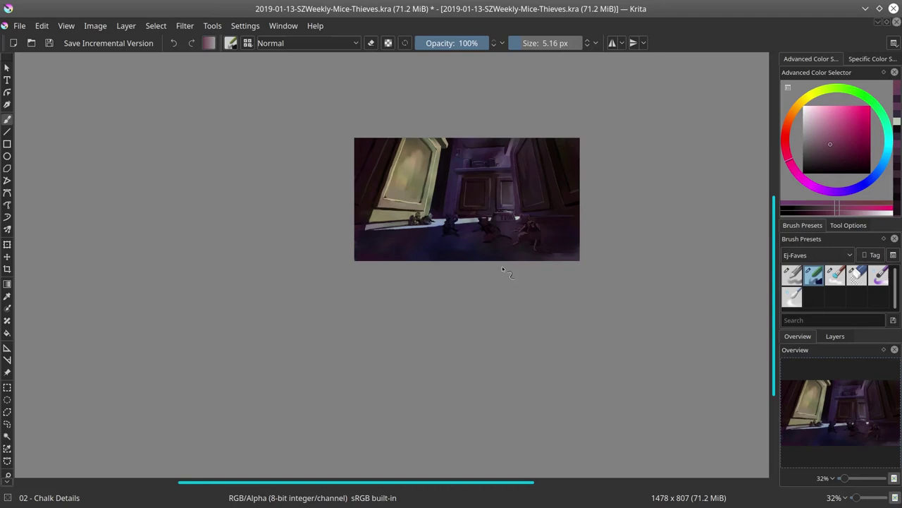
Save the painting with the right mouse's new pink highlights.
click(49, 43)
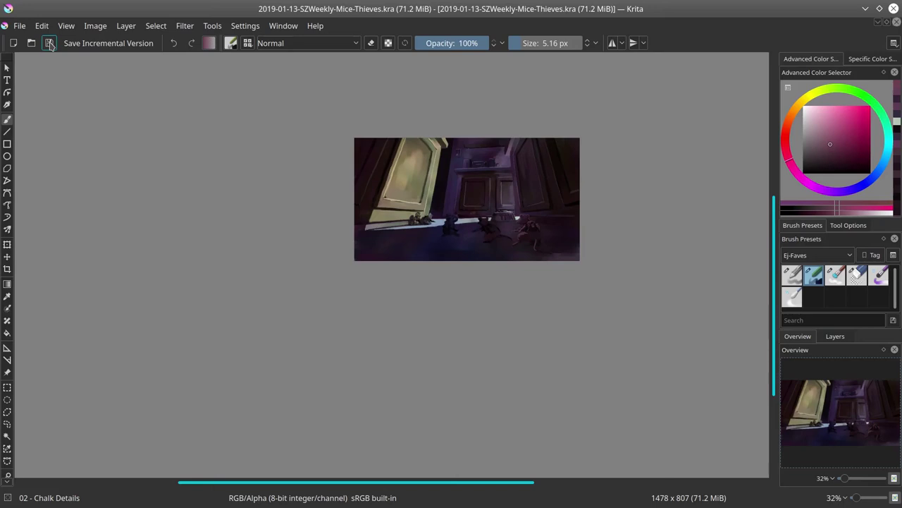
scroll(403, 172, up, 5)
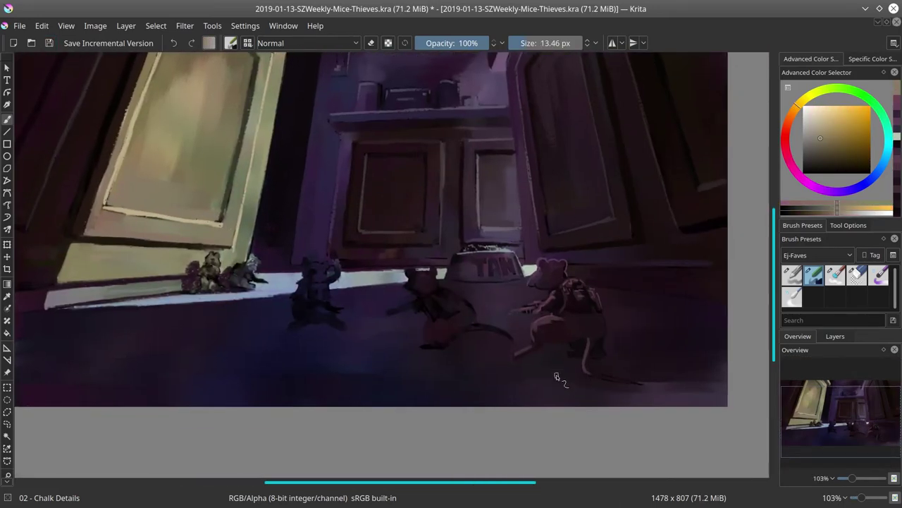
Sample tones from the painting and paint a thin light stroke along the middle mouse's leg.
ctrl+click(319, 176)
scroll(427, 336, up, 2)
ctrl+click(480, 326)
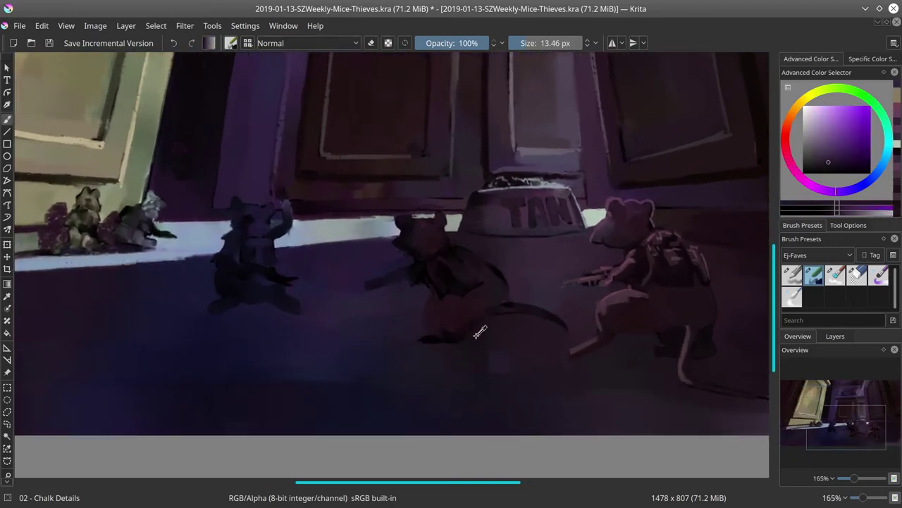
key(bracketleft)
key(bracketleft)
ctrl+click(488, 316)
key(bracketleft)
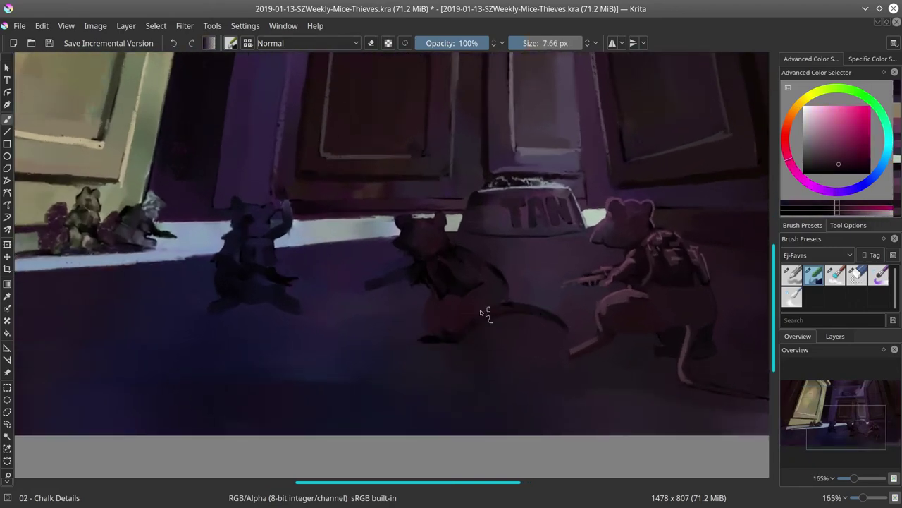
ctrl+click(514, 299)
key(bracketright)
key(bracketright)
key(bracketright)
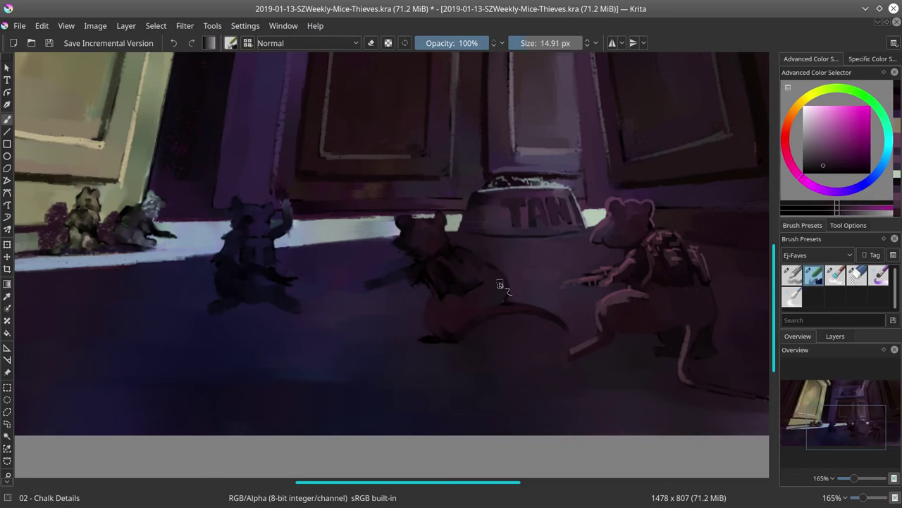
ctrl+click(493, 342)
key(bracketleft)
key(bracketleft)
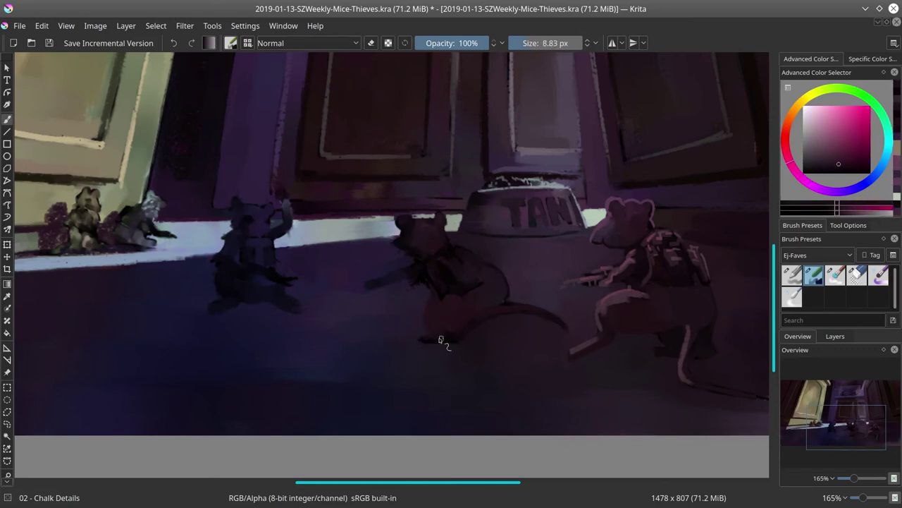
ctrl+click(432, 311)
key(bracketright)
drag(429, 301, 427, 321)
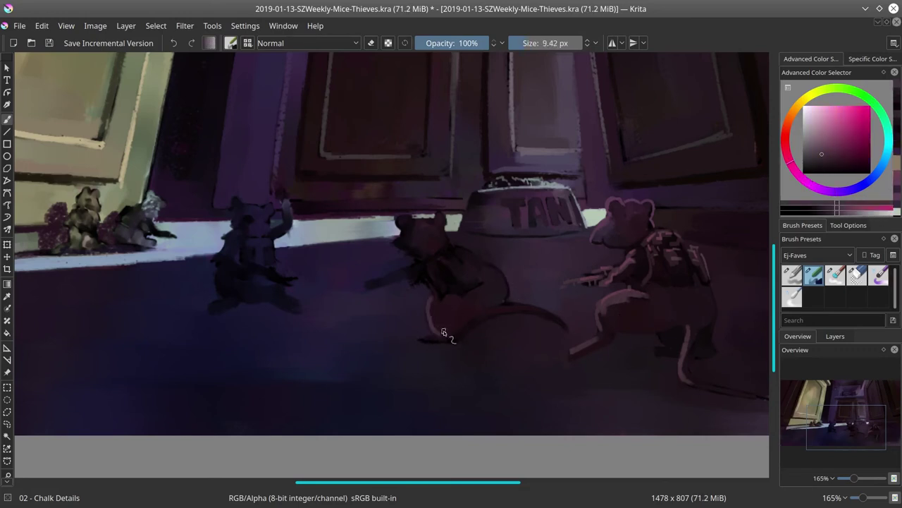
Darken the middle mouse's head with magenta shading at about 7-8 px brush size.
ctrl+click(431, 271)
key(bracketright)
key(bracketright)
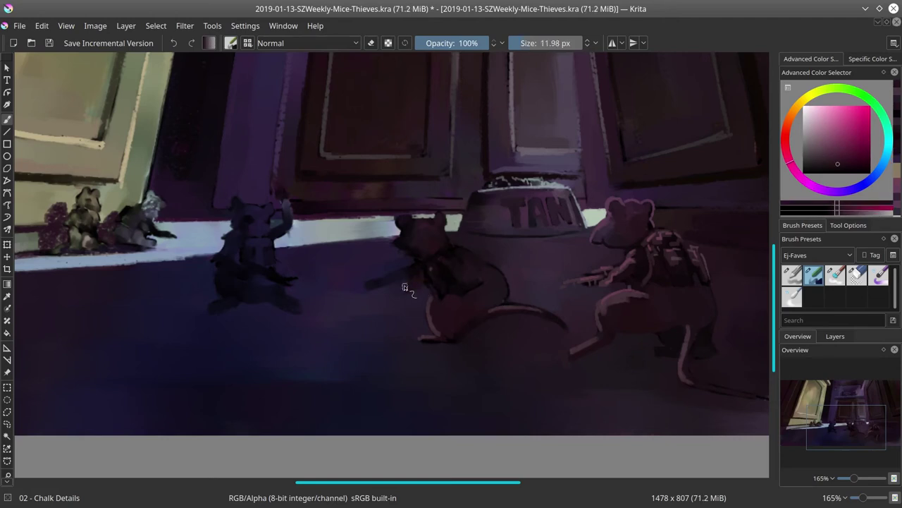
ctrl+click(433, 277)
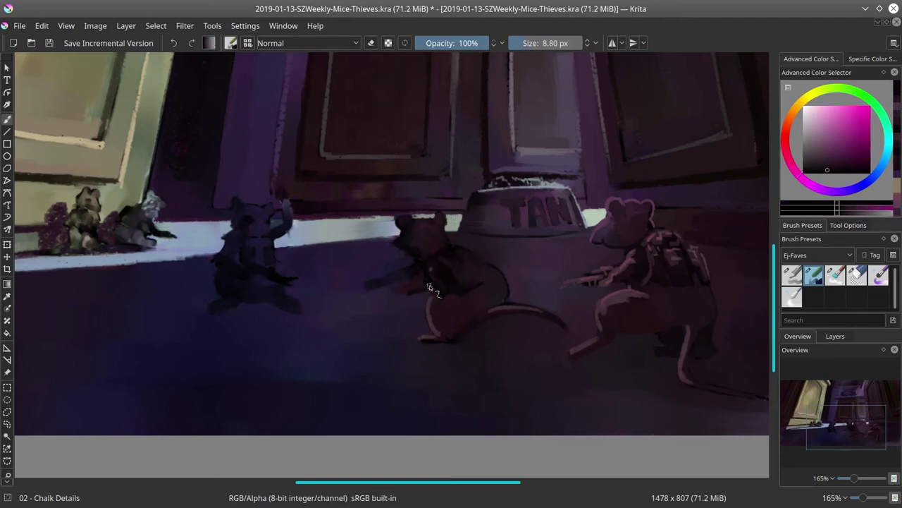
key(bracketright)
key(bracketright)
key(bracketleft)
key(bracketleft)
key(bracketleft)
key(bracketleft)
ctrl+click(385, 277)
key(bracketright)
key(bracketright)
key(bracketleft)
key(bracketleft)
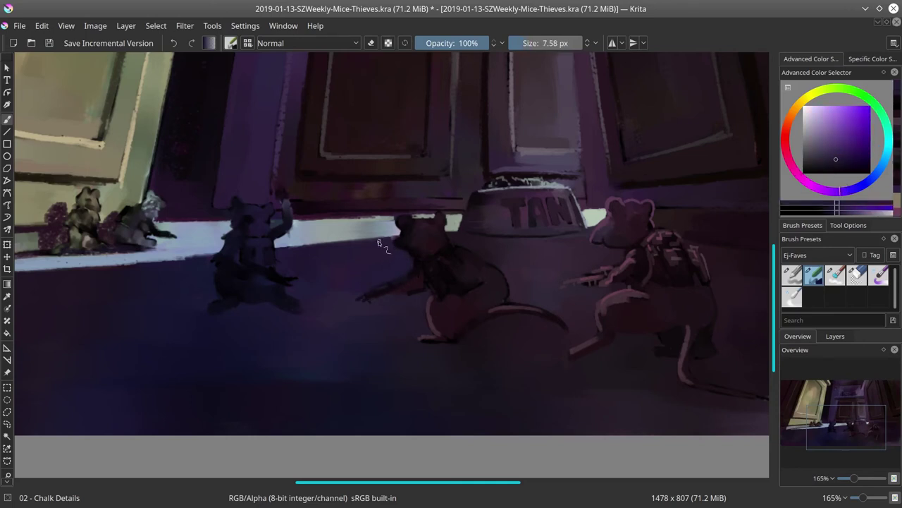
ctrl+click(394, 247)
ctrl+click(403, 227)
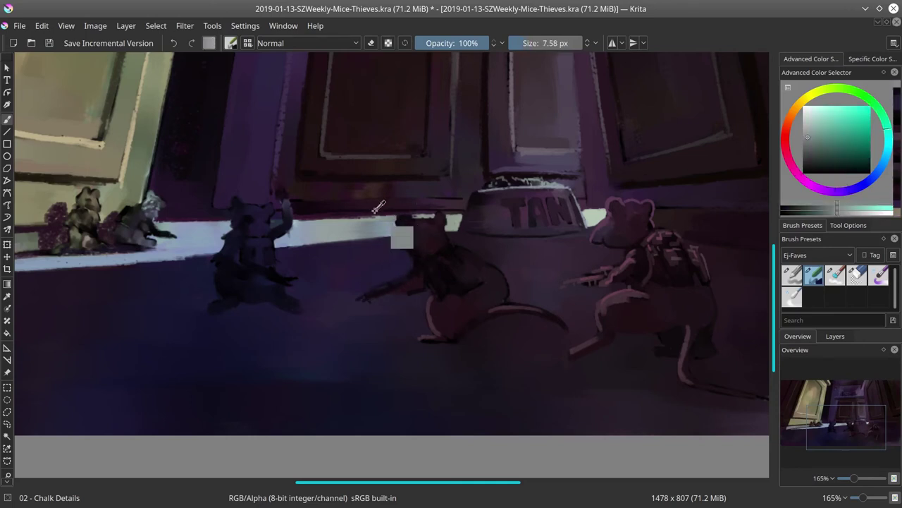
drag(397, 227, 427, 243)
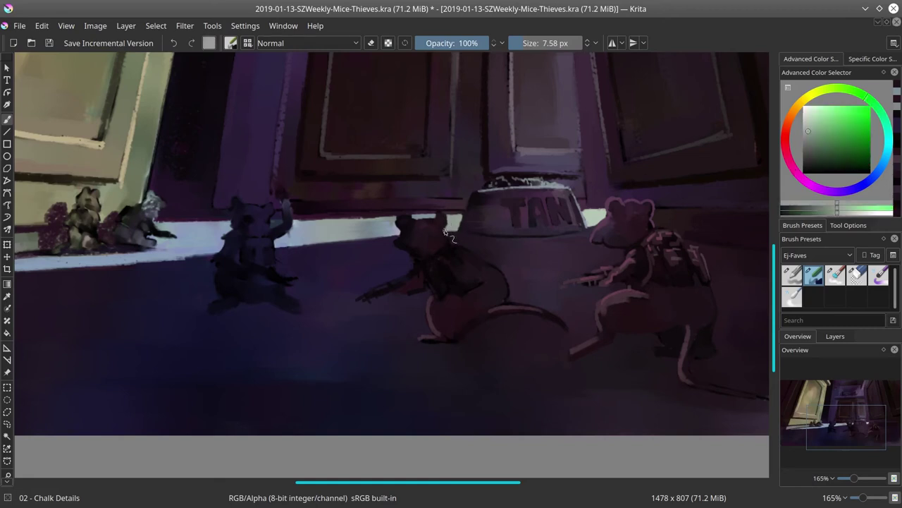
Paint dark backpack straps and strokes onto the middle mouse's back.
ctrl+click(446, 223)
key(bracketright)
drag(425, 230, 407, 221)
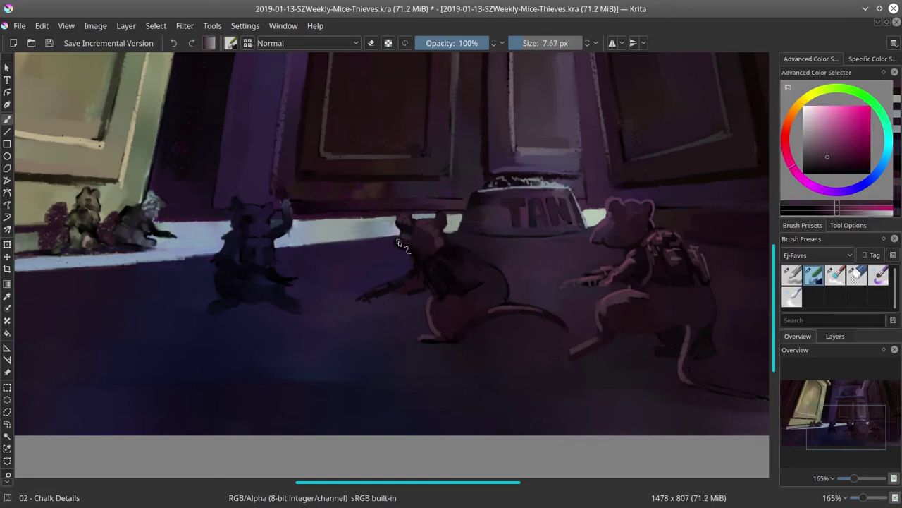
mouse_move(417, 242)
mouse_down()
mouse_move(423, 275)
mouse_move(387, 293)
mouse_move(444, 272)
mouse_move(485, 285)
mouse_up()
ctrl+click(466, 302)
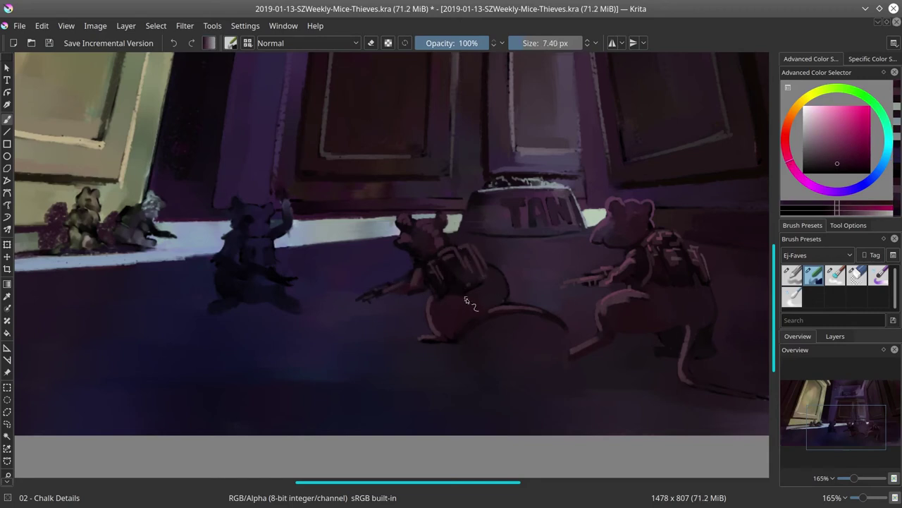
ctrl+click(662, 407)
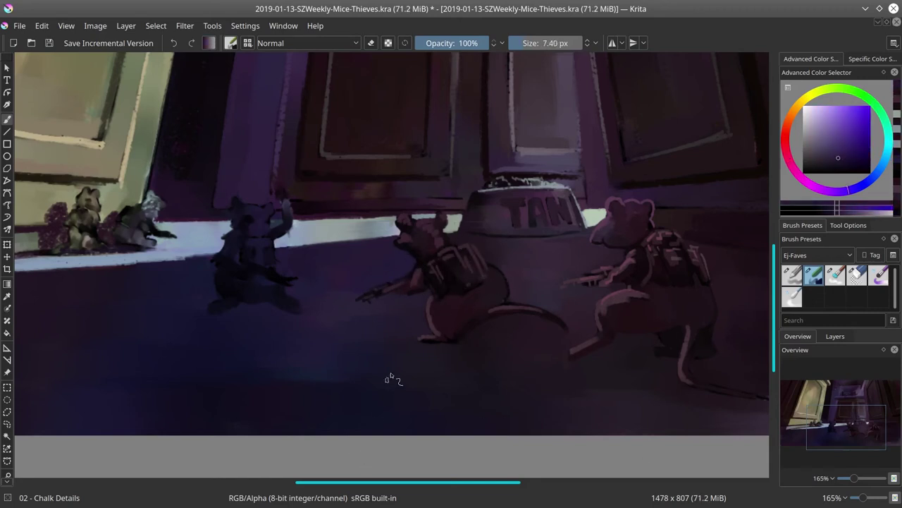
Zoom out, save the painting with the new backpack, and fit the whole image to the view.
scroll(391, 377, down, 8)
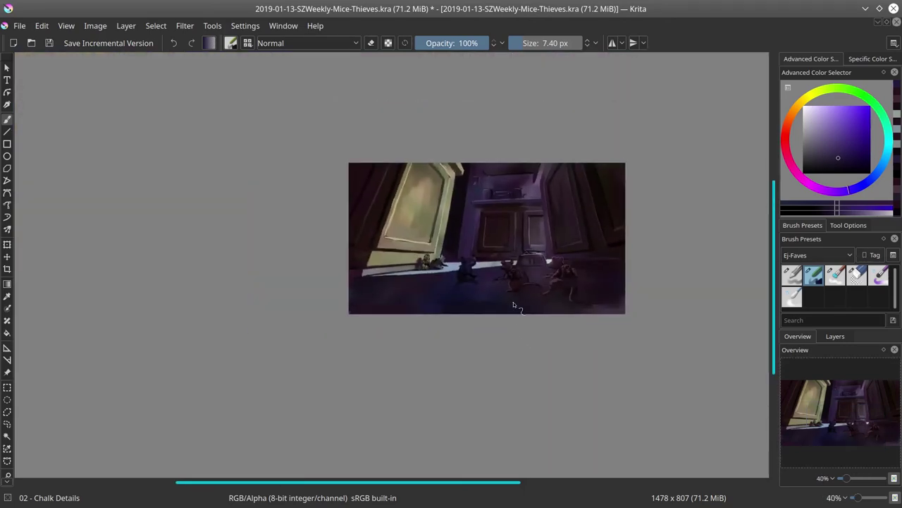
click(49, 43)
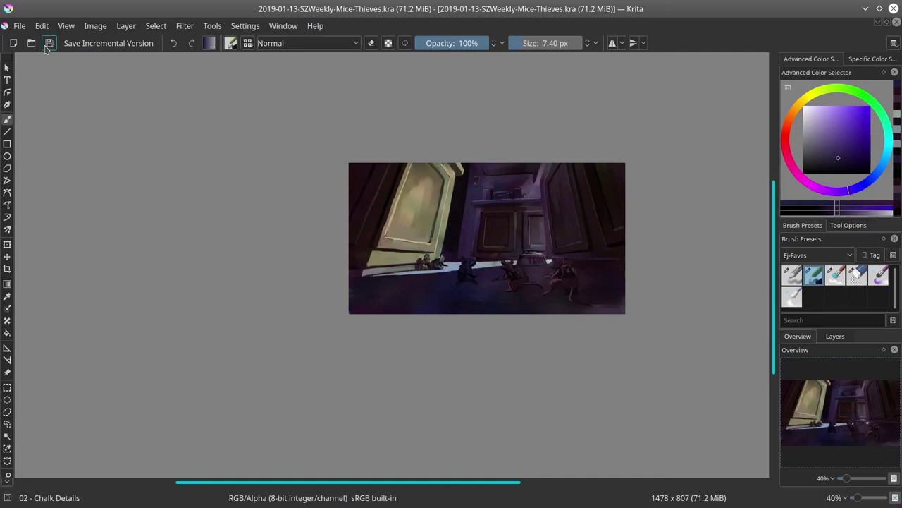
key(2)
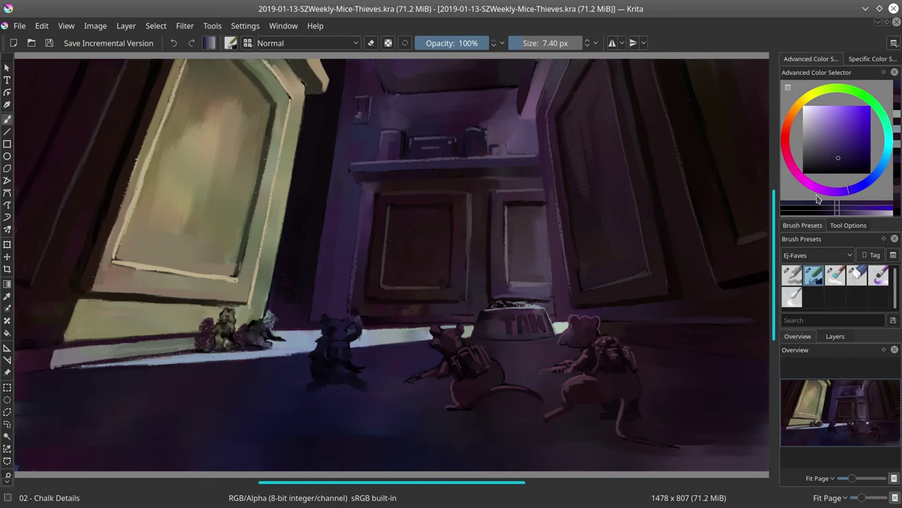
Sample dark purples and dusty pinkish reds to begin detailing the raised-arm mouse at about 6.5-11.5 px.
scroll(354, 344, up, 2)
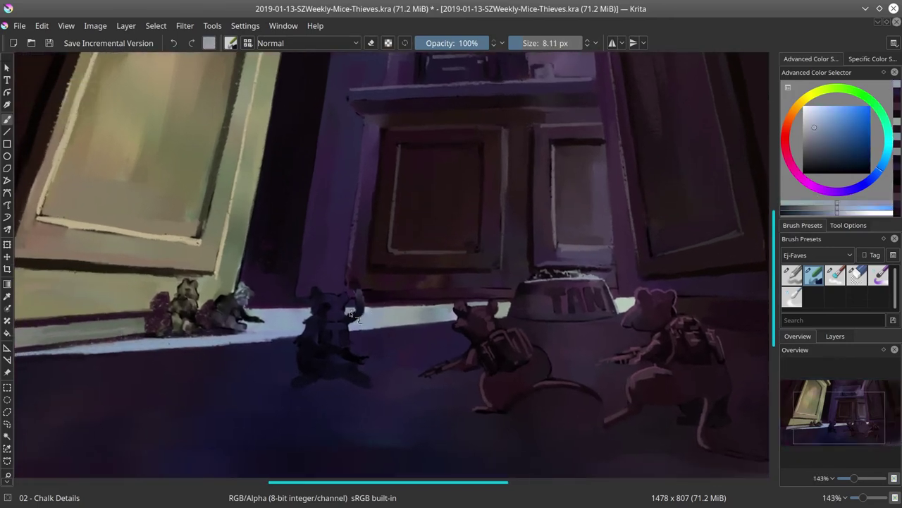
ctrl+click(390, 345)
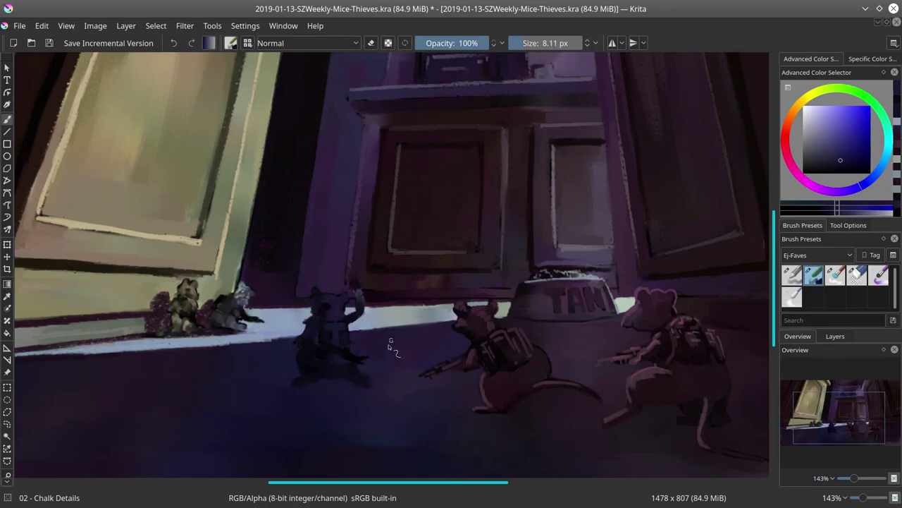
drag(827, 161, 811, 170)
drag(315, 322, 335, 310)
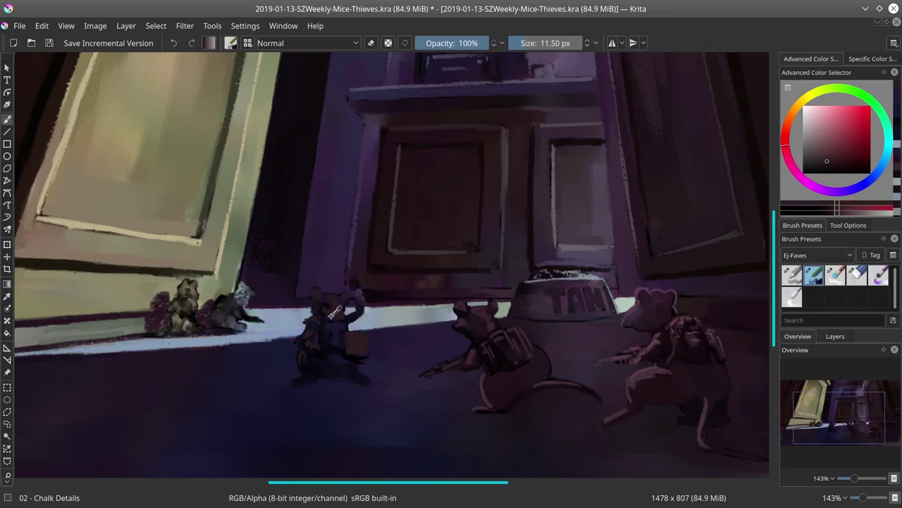
ctrl+click(325, 310)
drag(328, 318, 333, 302)
ctrl+click(332, 301)
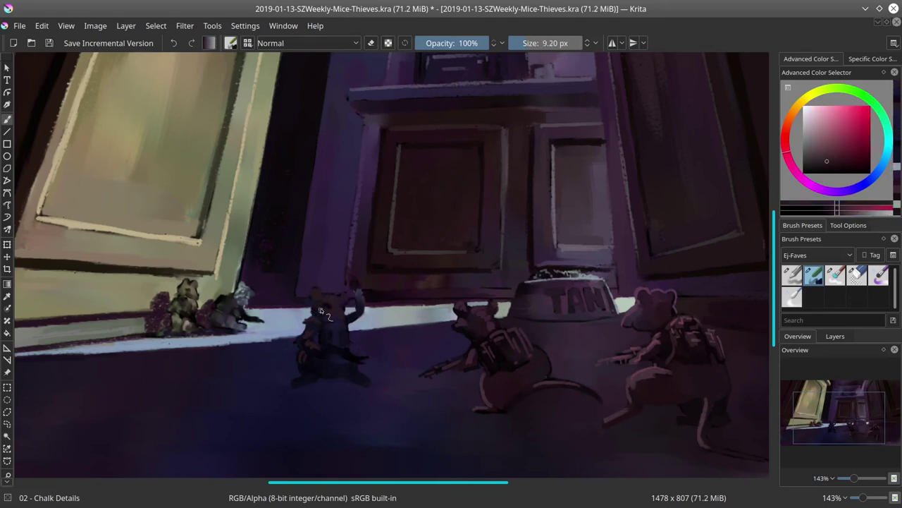
scroll(340, 310, up, 1)
ctrl+click(340, 311)
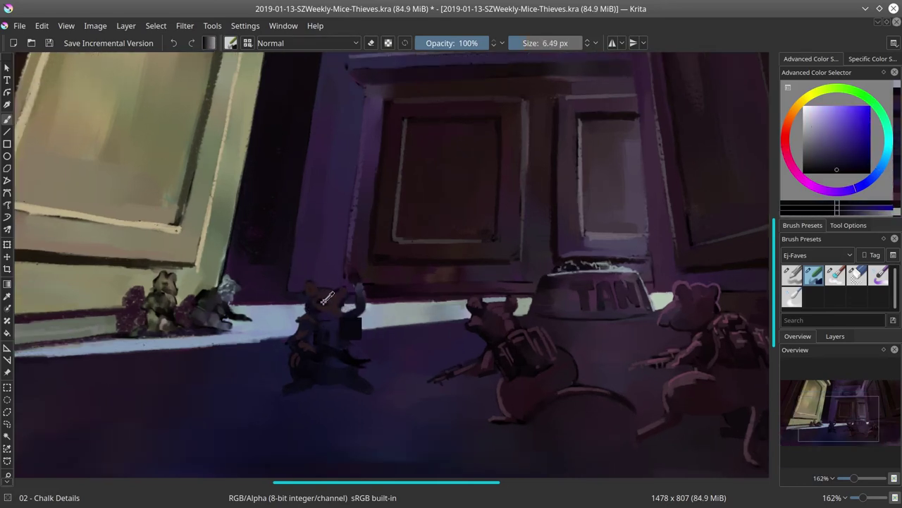
drag(341, 310, 336, 319)
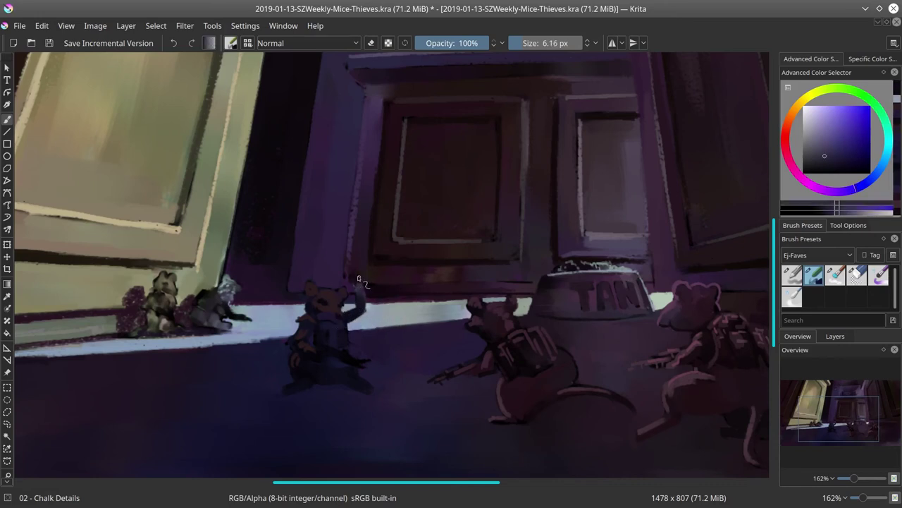
Refine the raised arm with lighter purple and dusty pinkish red shades.
ctrl+click(359, 284)
ctrl+click(366, 310)
drag(367, 309, 363, 309)
ctrl+click(367, 309)
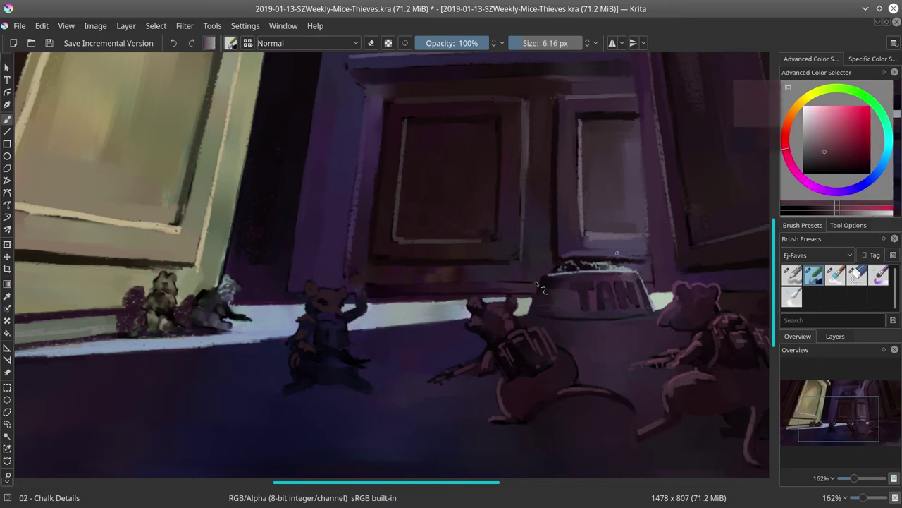
ctrl+click(389, 380)
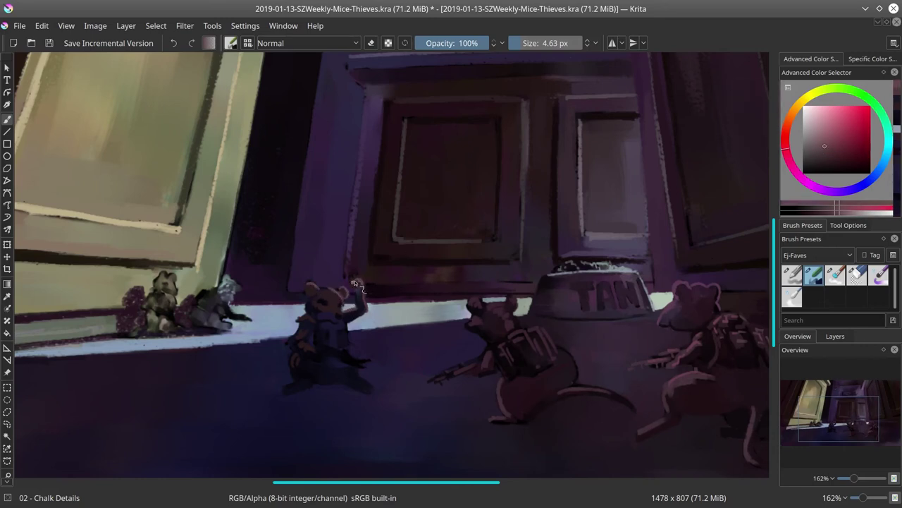
ctrl+click(354, 283)
mouse_move(354, 282)
mouse_down()
mouse_move(349, 275)
mouse_move(364, 279)
mouse_up()
Paint a light stroke across the raised-arm mouse's paw.
ctrl+click(350, 274)
ctrl+click(361, 322)
ctrl+click(361, 326)
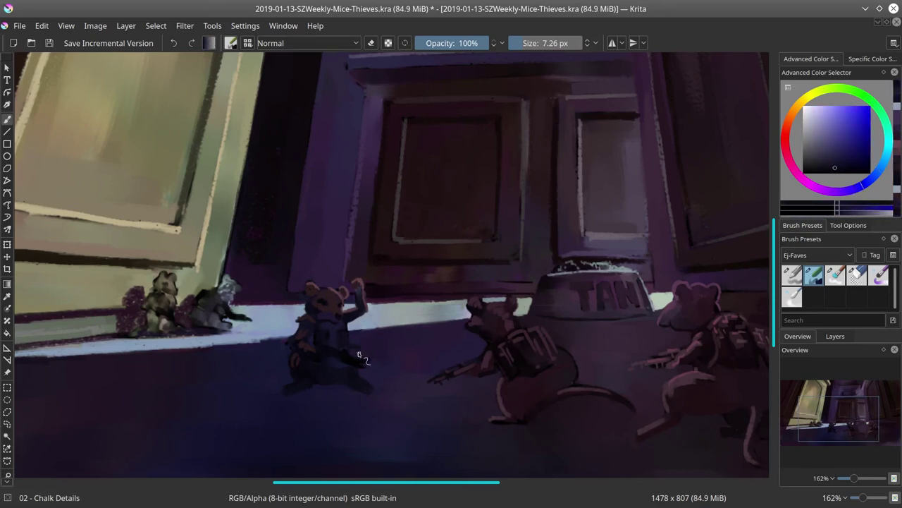
ctrl+click(356, 321)
mouse_move(356, 350)
mouse_down()
mouse_move(348, 358)
mouse_move(368, 362)
mouse_up()
ctrl+click(368, 362)
ctrl+click(374, 352)
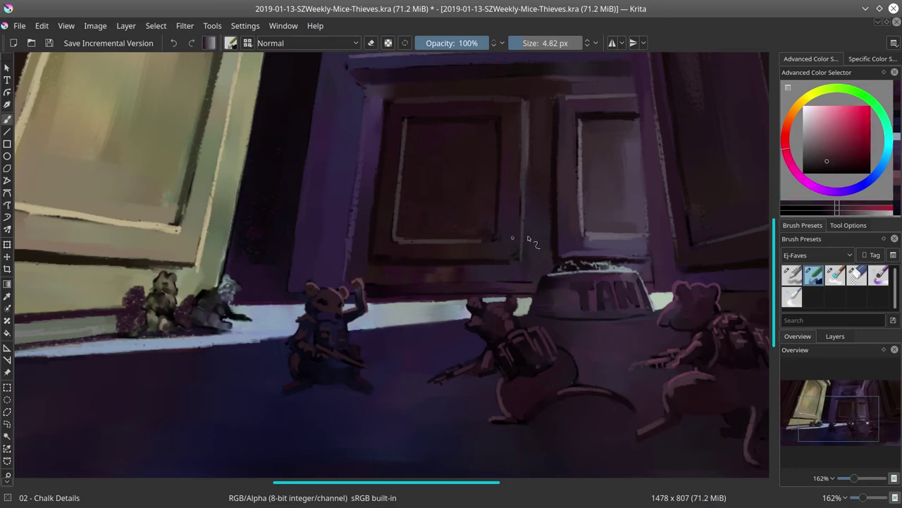
Mirror the whole painting horizontally from the Image menu.
click(95, 26)
click(134, 159)
ctrl+click(540, 346)
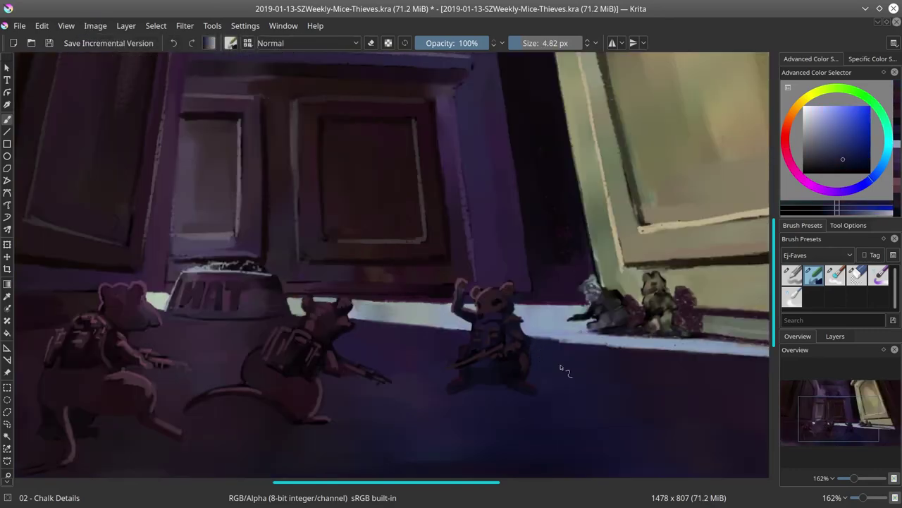
scroll(562, 369, right, 5)
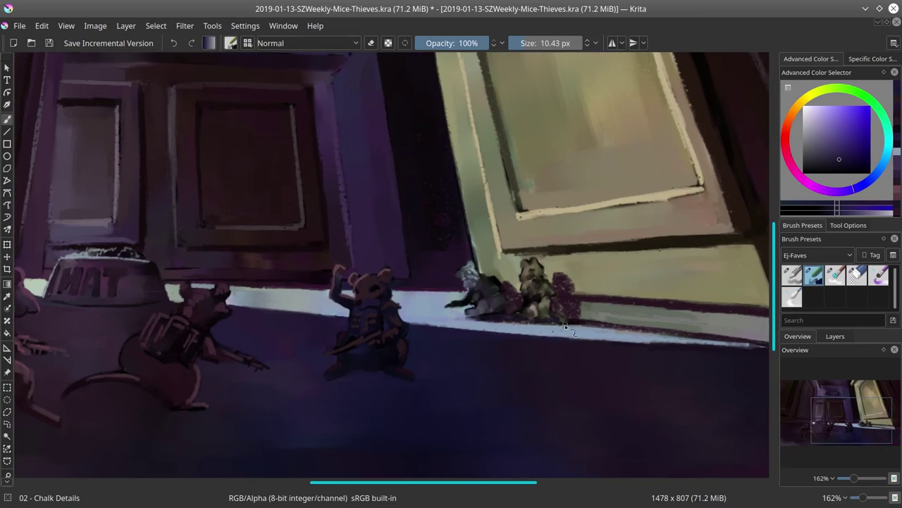
ctrl+click(399, 310)
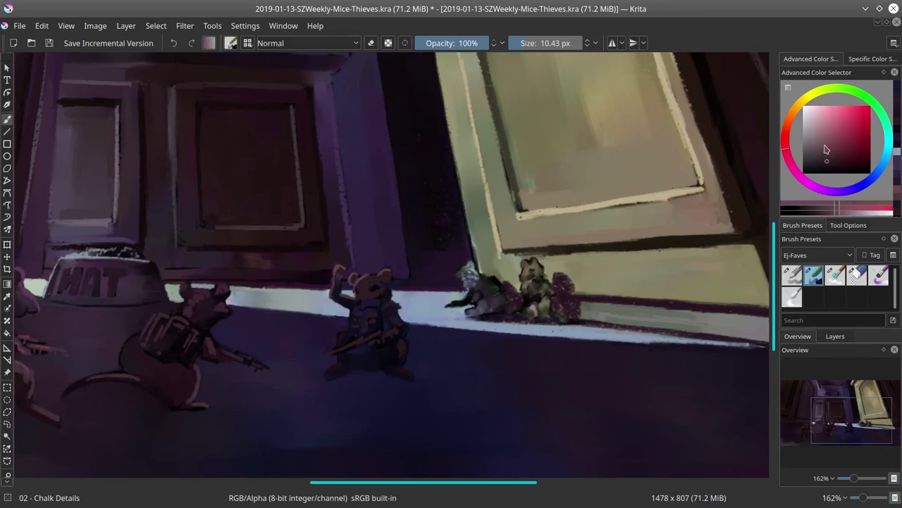
mouse_move(398, 310)
mouse_down()
mouse_move(378, 336)
mouse_move(416, 328)
mouse_up()
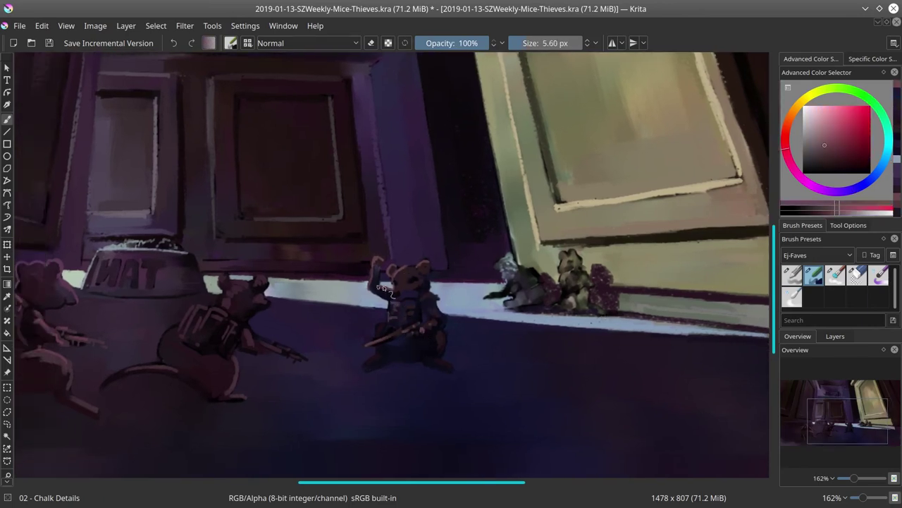
drag(373, 285, 375, 274)
drag(268, 337, 366, 326)
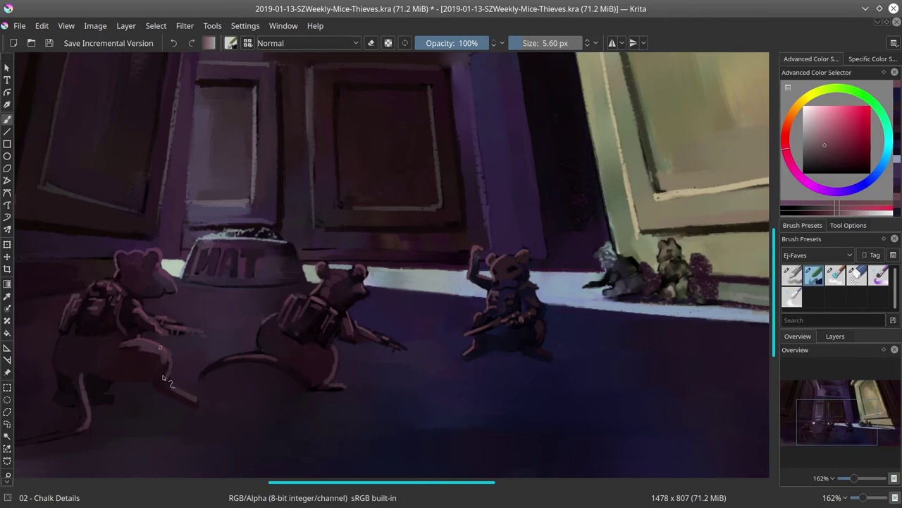
scroll(493, 300, down, 6)
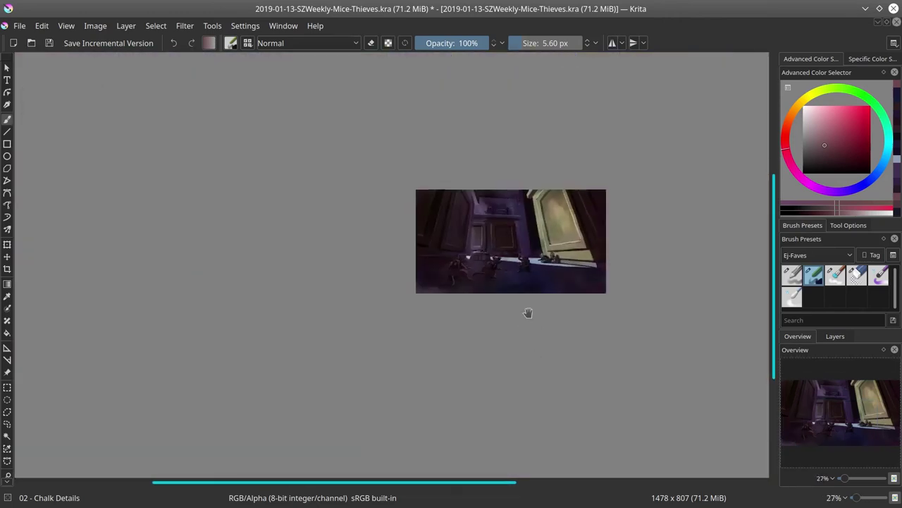
drag(510, 308, 425, 341)
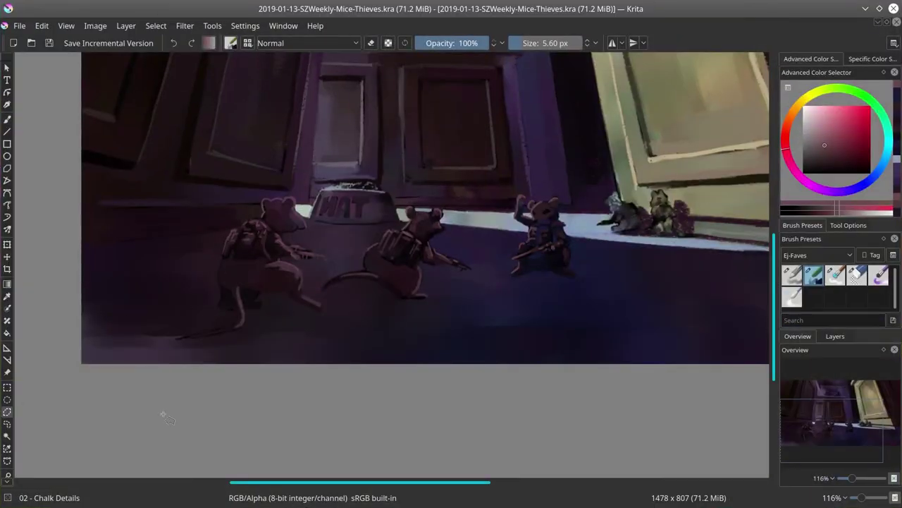
Trace a freehand selection around the left mouse, from tail up its back and down its leg.
scroll(245, 337, up, 3)
scroll(245, 336, down, 2)
mouse_move(132, 364)
mouse_down()
mouse_move(236, 332)
mouse_move(224, 313)
mouse_up()
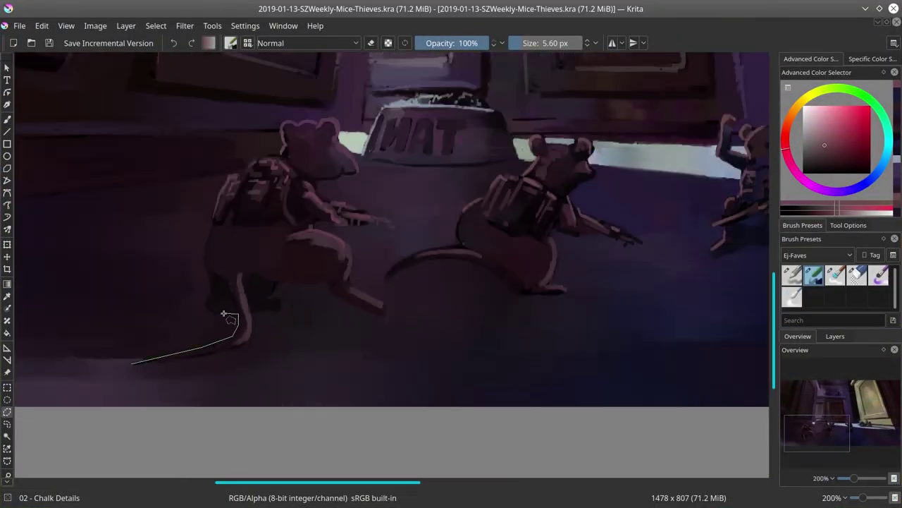
drag(204, 254, 221, 188)
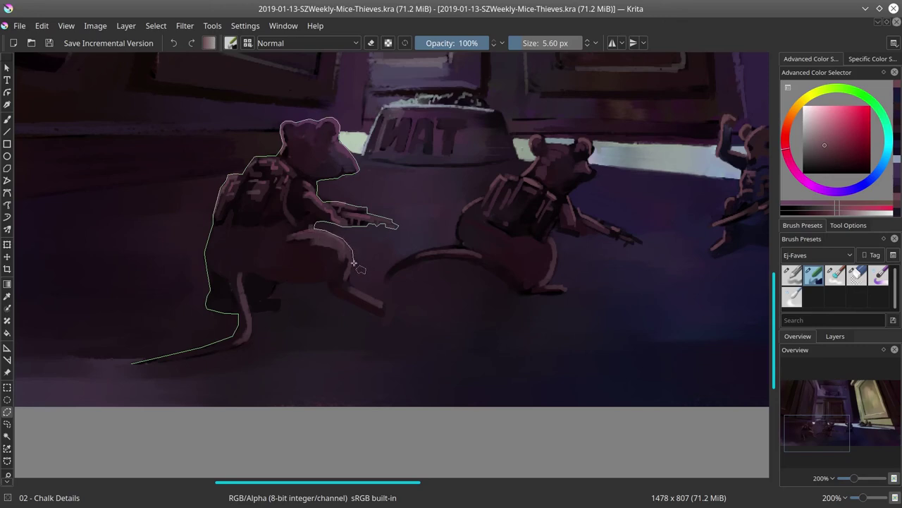
mouse_move(354, 263)
mouse_down()
mouse_move(387, 313)
mouse_move(340, 298)
mouse_move(328, 282)
mouse_move(278, 282)
mouse_move(273, 311)
mouse_move(252, 313)
mouse_move(249, 342)
mouse_move(132, 365)
mouse_up()
Add the middle mouse to the selection, including its feet and raised arm.
mouse_move(226, 322)
mouse_down()
mouse_move(264, 290)
mouse_move(304, 282)
mouse_move(304, 252)
mouse_move(341, 214)
mouse_move(374, 204)
mouse_move(381, 174)
mouse_move(399, 194)
mouse_move(431, 178)
mouse_move(437, 217)
mouse_move(411, 236)
mouse_move(485, 281)
mouse_move(395, 268)
mouse_move(400, 295)
mouse_move(387, 324)
mouse_move(407, 330)
mouse_move(390, 334)
mouse_move(356, 328)
mouse_move(310, 298)
mouse_move(281, 296)
mouse_move(231, 318)
mouse_up()
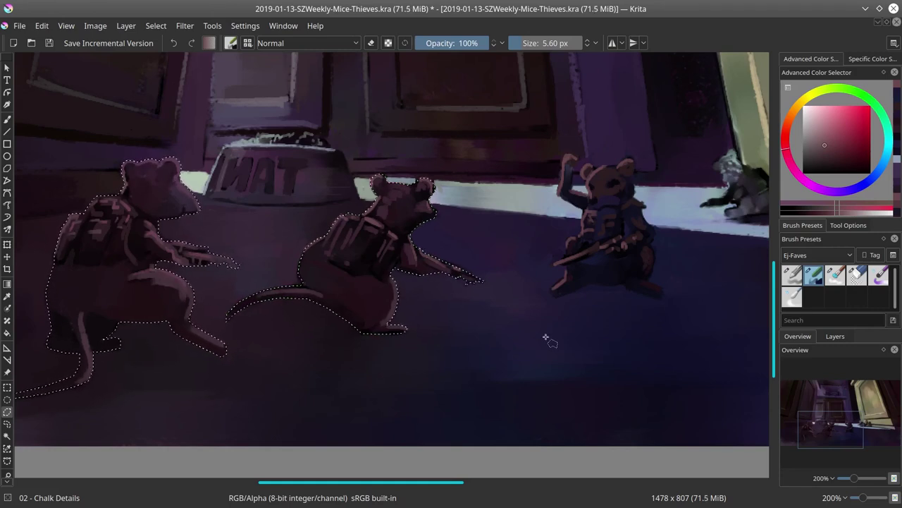
drag(594, 339, 388, 359)
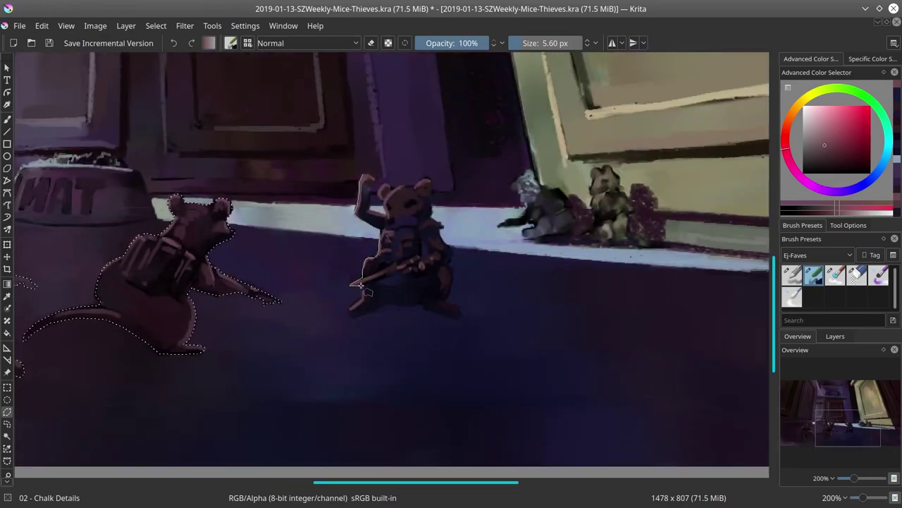
mouse_move(361, 285)
mouse_down()
mouse_move(350, 314)
mouse_move(407, 305)
mouse_move(460, 311)
mouse_move(431, 178)
mouse_move(381, 189)
mouse_move(389, 215)
mouse_move(372, 215)
mouse_move(361, 177)
mouse_up()
drag(545, 269, 500, 296)
Add the grey and brown mice by the door to the selection.
mouse_move(473, 215)
mouse_down()
mouse_move(486, 266)
mouse_move(519, 268)
mouse_move(531, 246)
mouse_move(509, 219)
mouse_move(495, 206)
mouse_move(475, 211)
mouse_up()
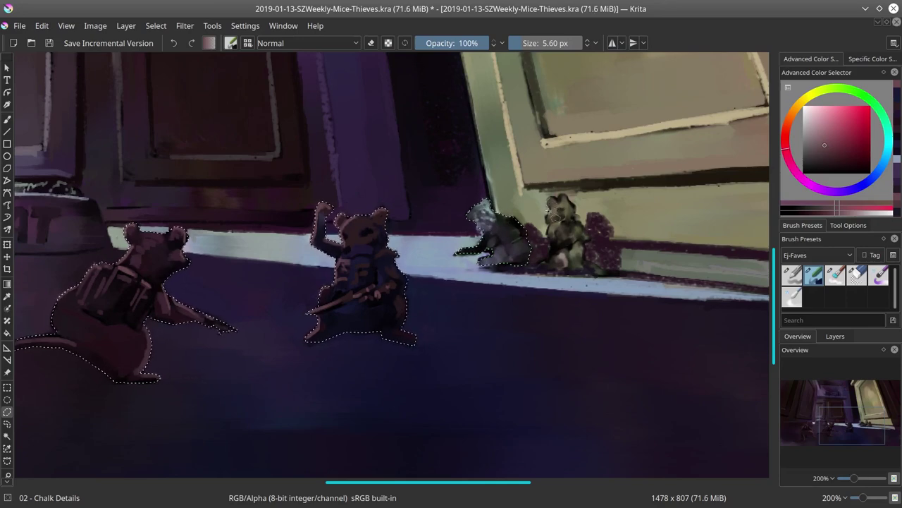
mouse_move(548, 211)
mouse_down()
mouse_move(556, 246)
mouse_move(537, 264)
mouse_move(567, 272)
mouse_up()
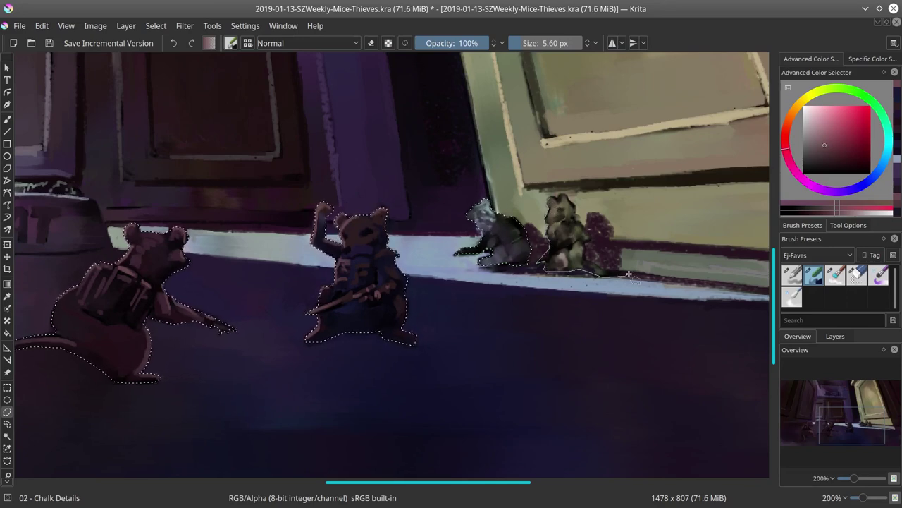
mouse_move(629, 273)
mouse_down()
mouse_move(595, 262)
mouse_move(589, 223)
mouse_move(554, 204)
mouse_up()
Apply an HSV/HSL hue shift to the selected mice, trying both hue extremes.
key(minus)
key(minus)
key(minus)
key(minus)
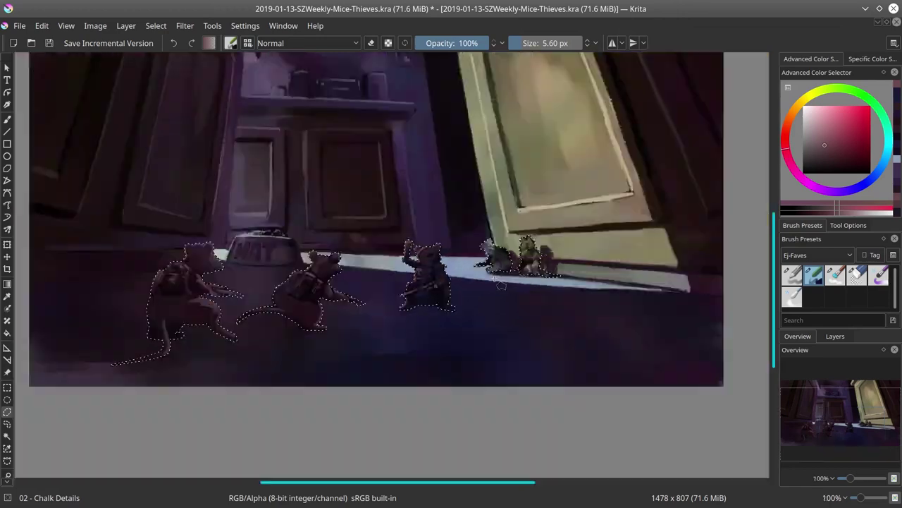
click(184, 25)
mouse_move(205, 58)
click(395, 151)
drag(646, 317, 579, 320)
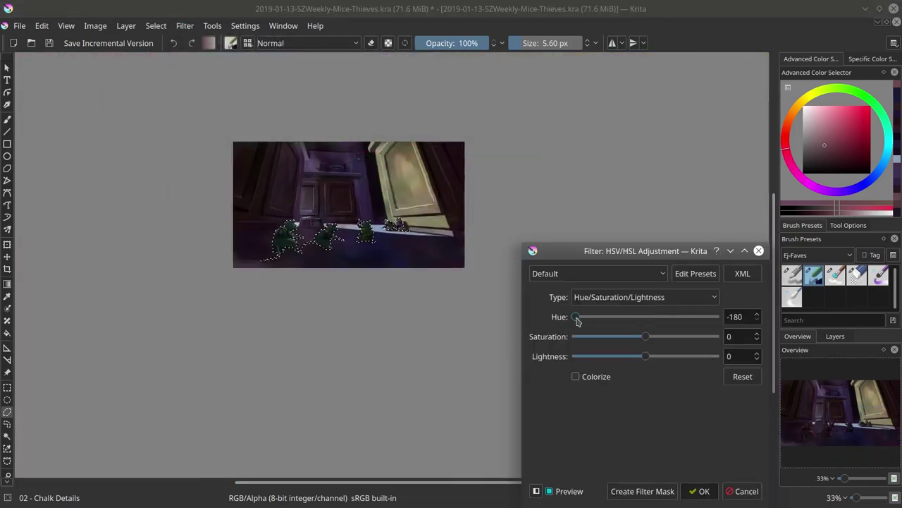
mouse_move(646, 337)
mouse_down()
mouse_move(620, 342)
mouse_move(646, 341)
mouse_up()
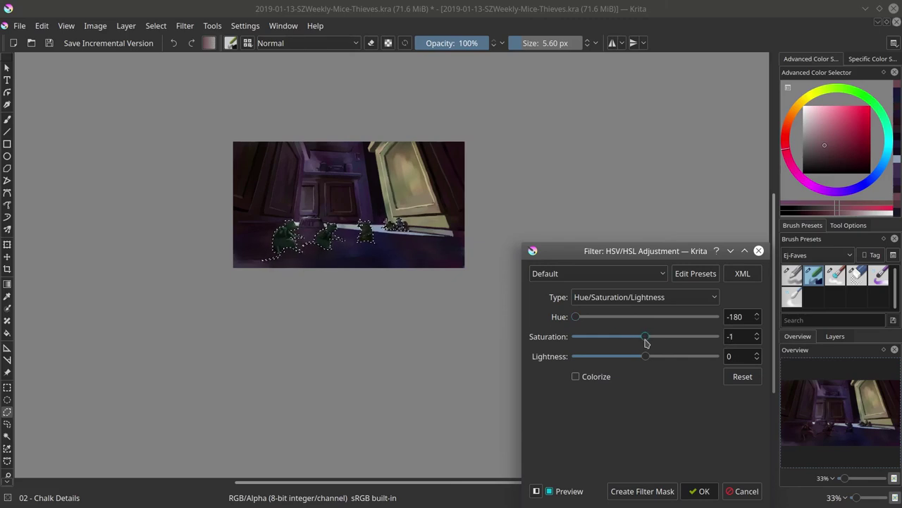
drag(596, 319, 681, 320)
click(700, 491)
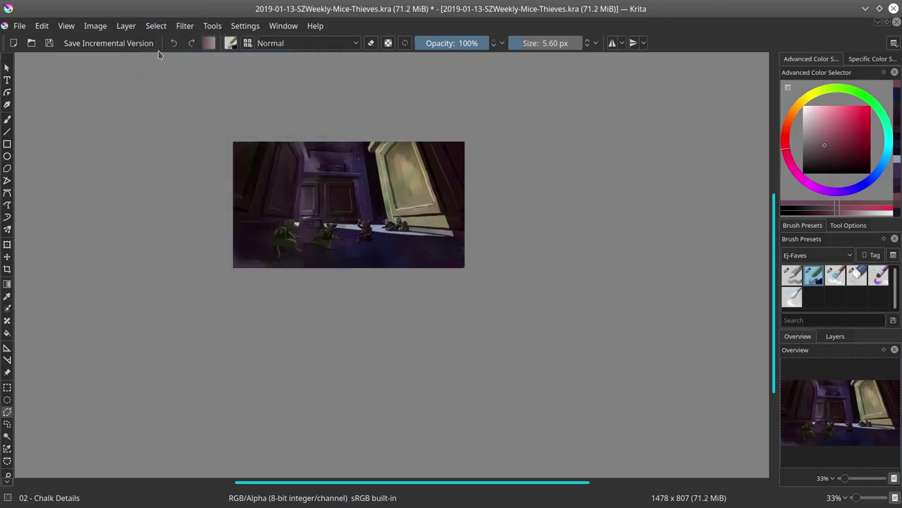
Reapply the hue shift at about 103 to tint the mice green, then deselect.
click(156, 26)
click(412, 151)
drag(685, 322, 676, 322)
key(Return)
click(156, 26)
click(171, 54)
Save the painting, fit it in the view, and return to the brush.
click(50, 43)
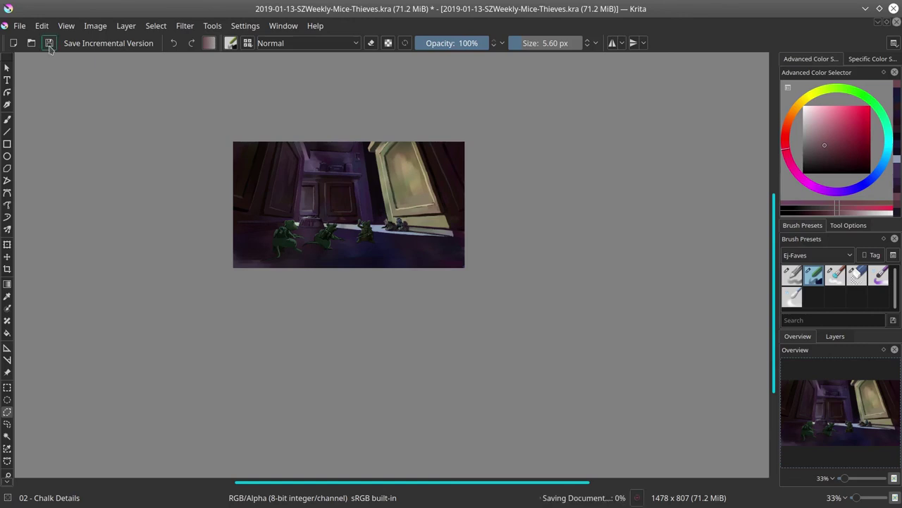
key(2)
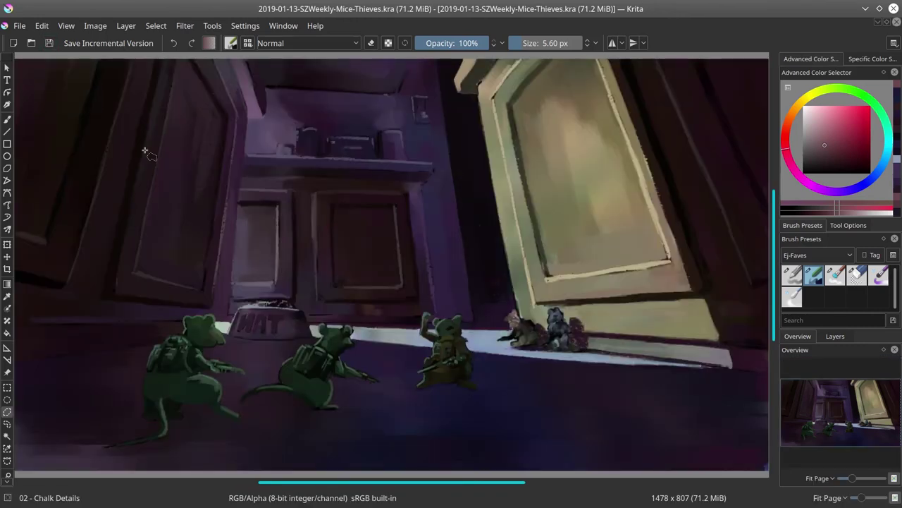
key(b)
Sample olive, purple, orange and pink tones around the door mice, settling the brush near 5.5 px.
scroll(543, 362, up, 3)
key(])
click(426, 300)
ctrl+click(434, 296)
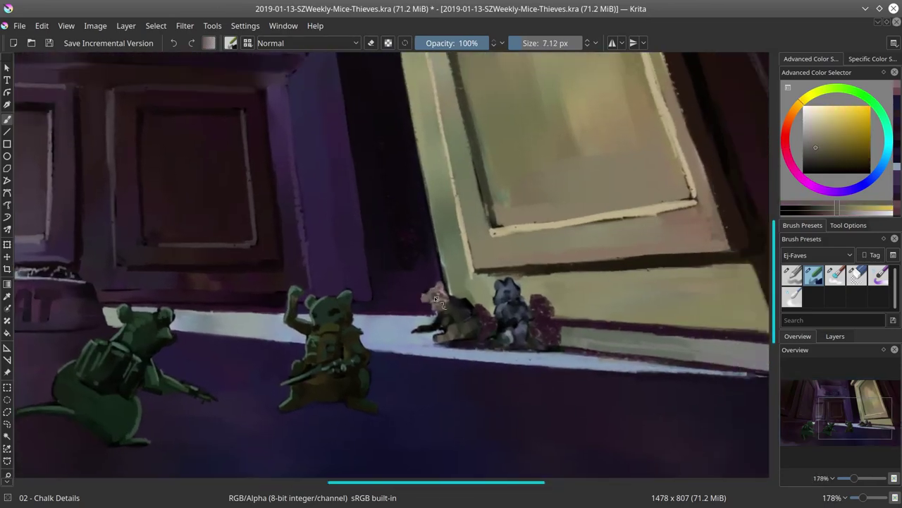
ctrl+click(465, 329)
ctrl+click(466, 330)
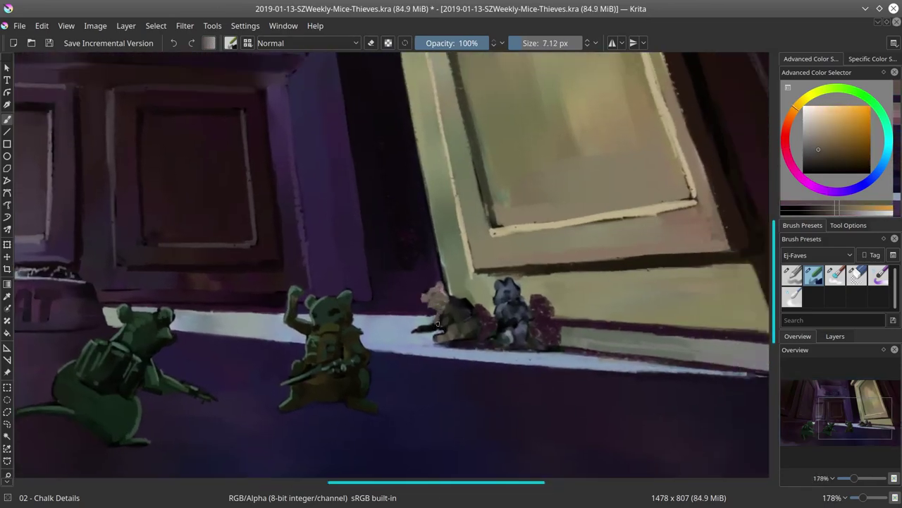
key([)
key([)
ctrl+click(467, 357)
ctrl+click(494, 337)
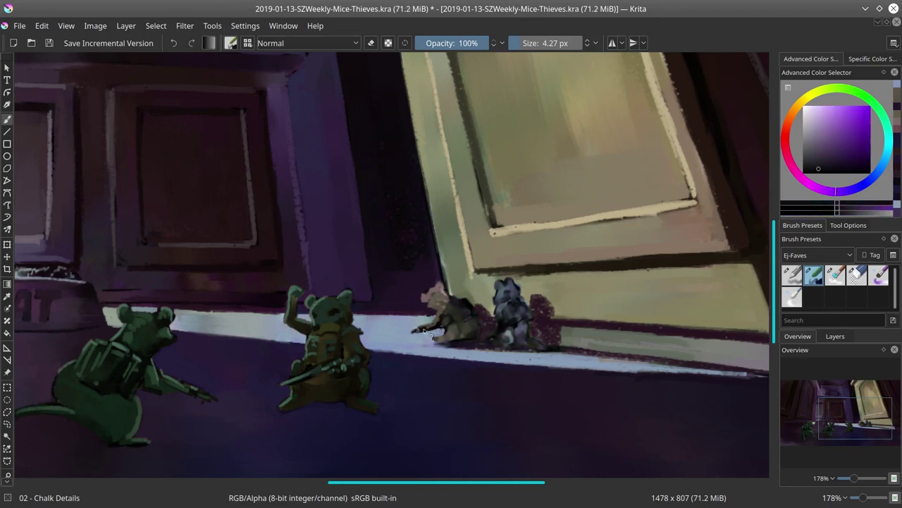
ctrl+click(468, 328)
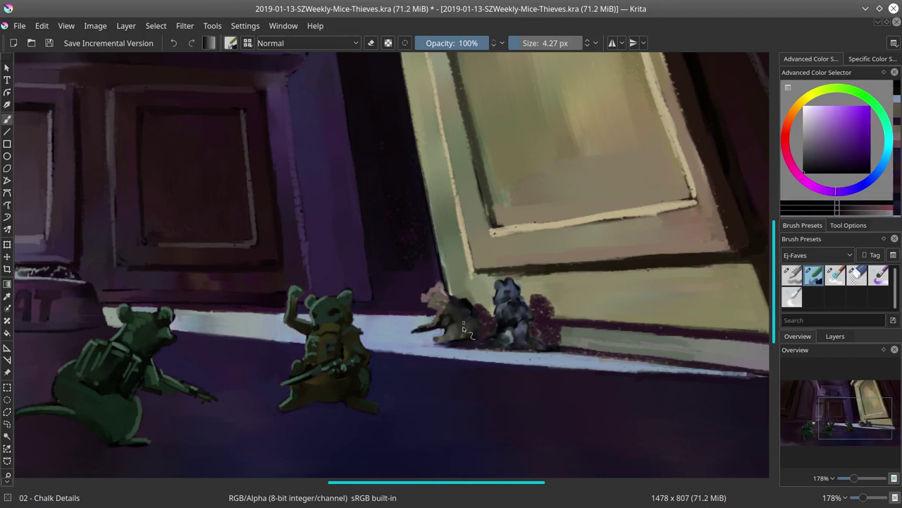
ctrl+click(483, 332)
key(])
key(])
key(])
key([)
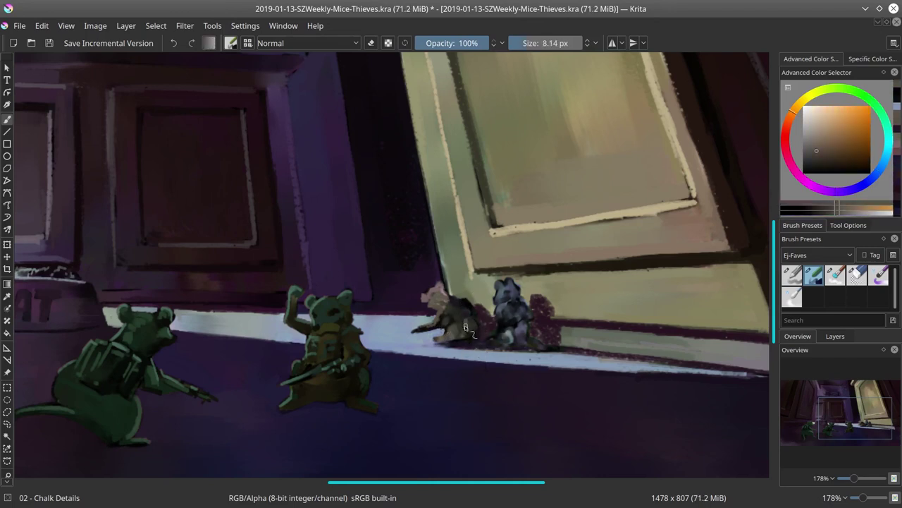
ctrl+click(458, 334)
key([)
key([)
ctrl+click(472, 335)
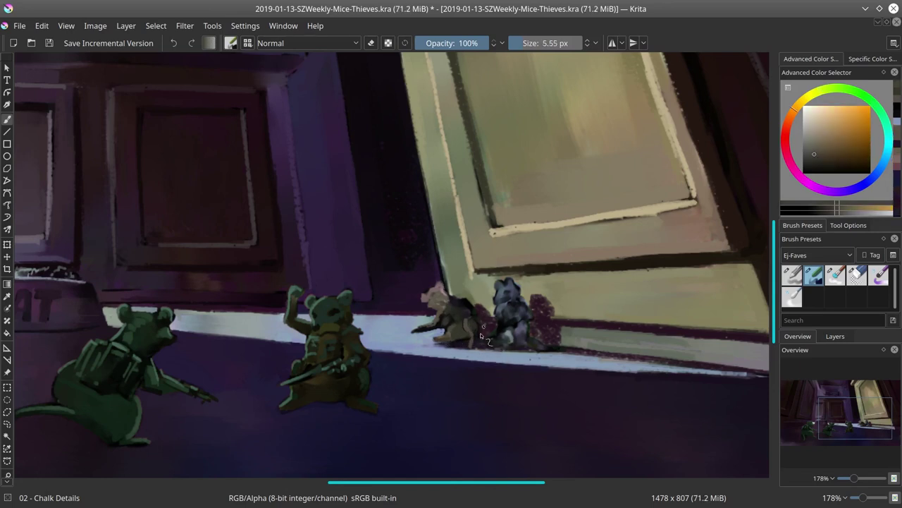
ctrl+click(476, 338)
ctrl+click(477, 337)
Centre the door mice, pick green from the door edge, and paint a light stroke along it.
drag(499, 303, 442, 301)
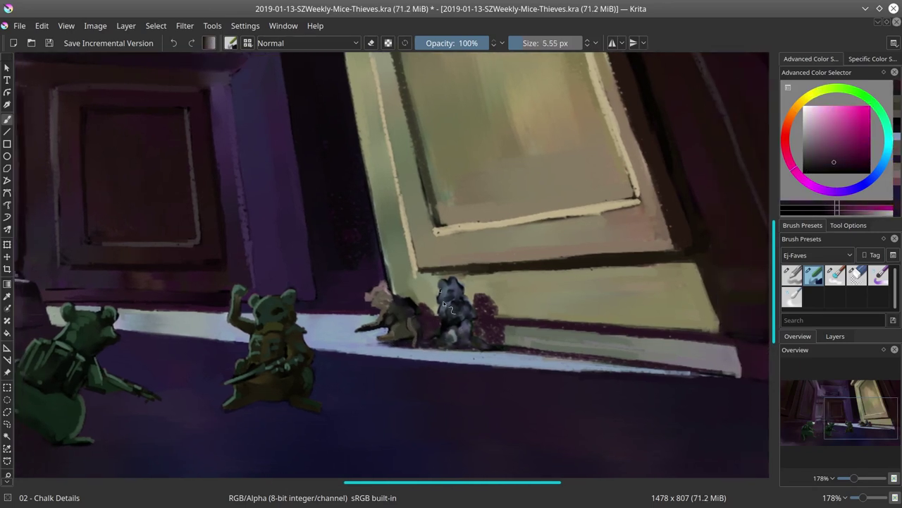
ctrl+click(380, 345)
key(])
key(])
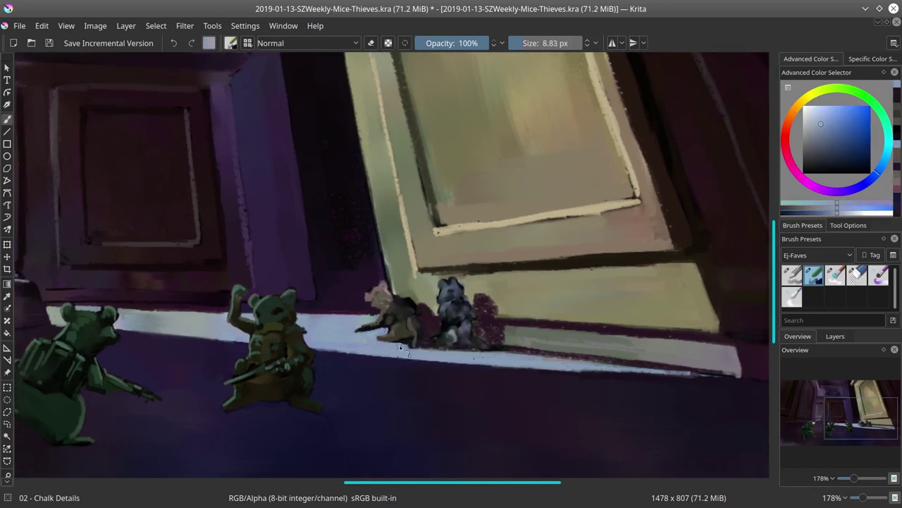
ctrl+click(383, 335)
ctrl+click(368, 305)
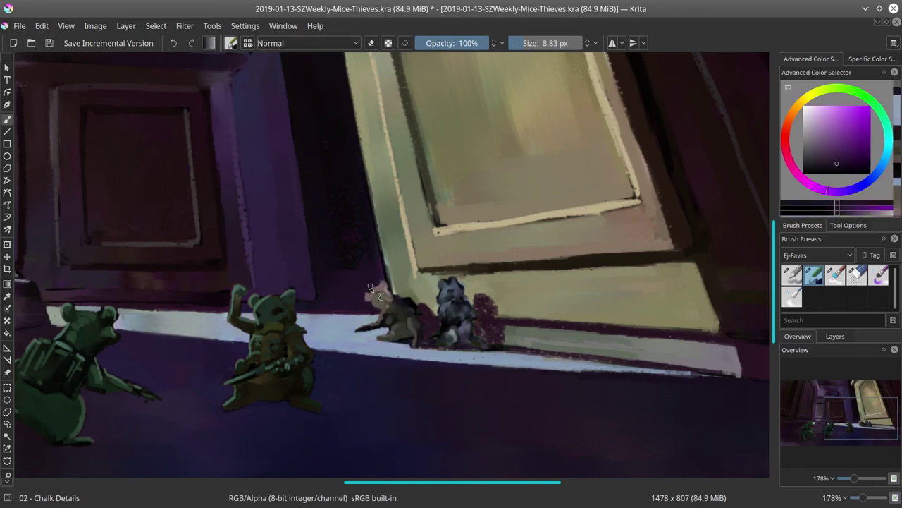
ctrl+click(381, 294)
key([)
key([)
key([)
key([)
key([)
ctrl+click(383, 285)
key(])
key(])
key(])
key(])
key(])
key(])
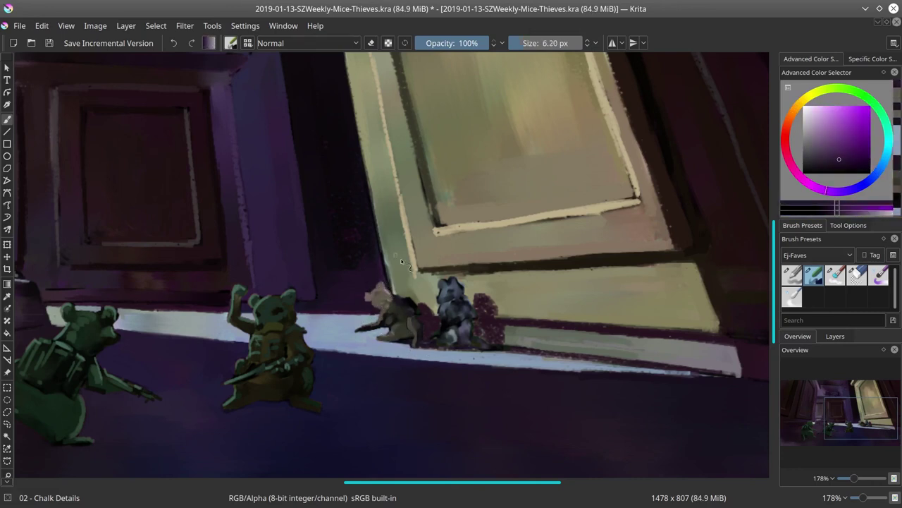
ctrl+click(394, 288)
drag(367, 157, 382, 246)
Sample bluish, tan and yellow tones from the mice with a brush around 11 px and smaller.
key([)
key([)
ctrl+click(405, 320)
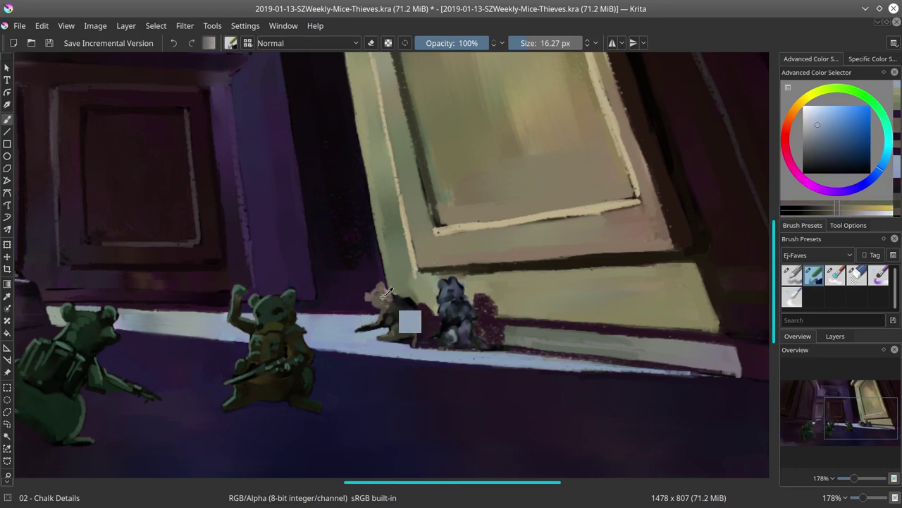
ctrl+click(396, 298)
ctrl+click(428, 324)
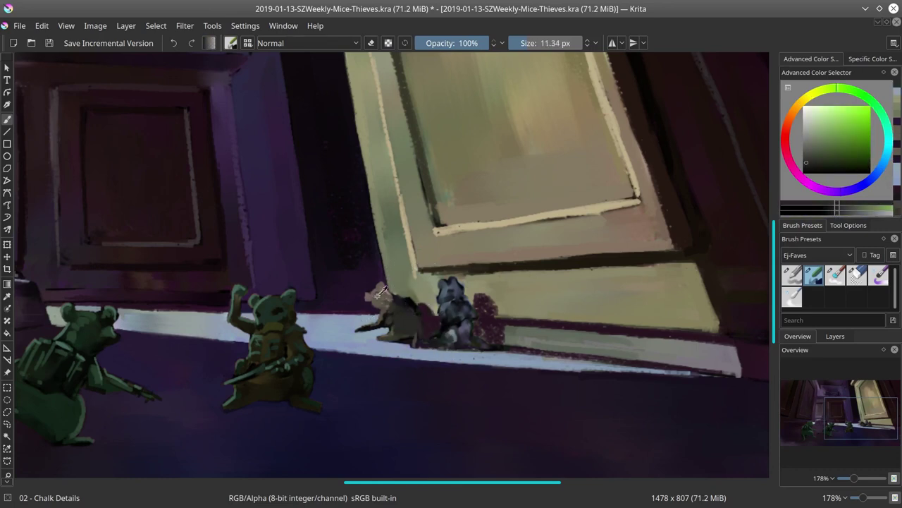
ctrl+click(382, 292)
key([)
ctrl+click(440, 283)
ctrl+click(439, 284)
ctrl+click(442, 282)
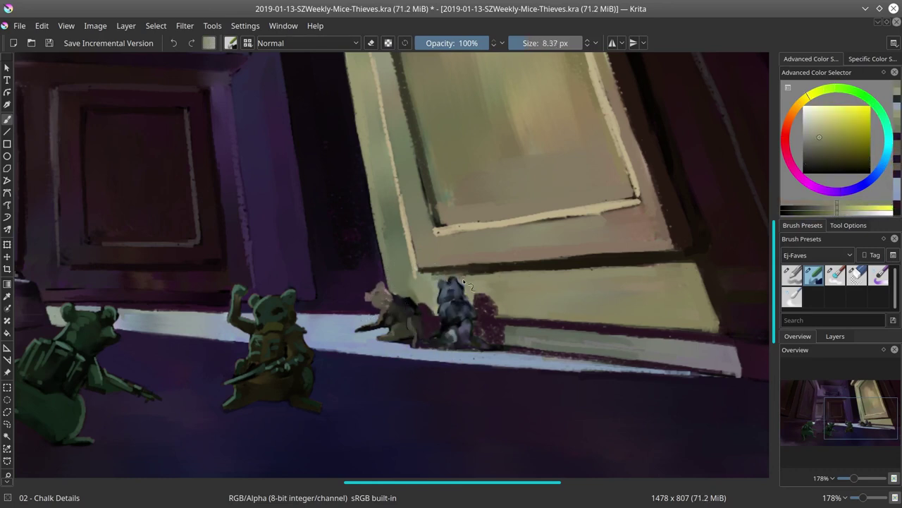
ctrl+click(462, 285)
key([)
key([)
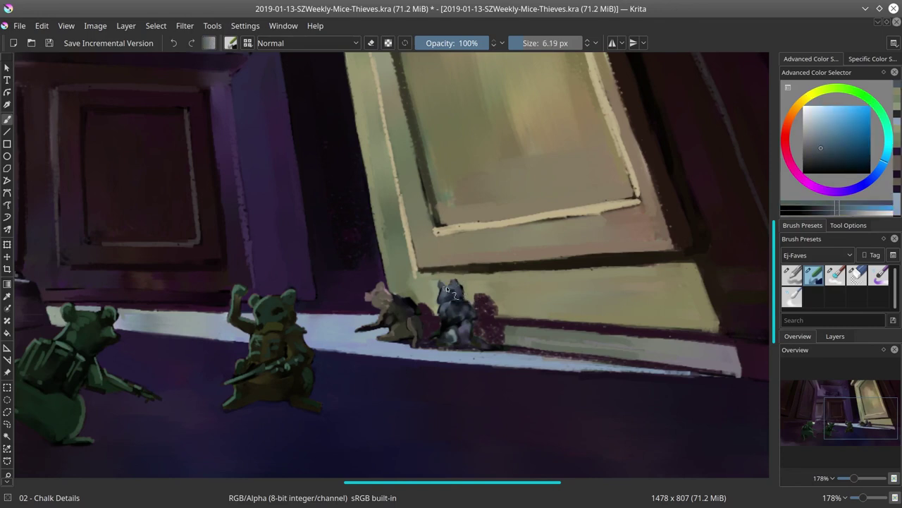
ctrl+click(468, 296)
ctrl+click(473, 308)
ctrl+click(434, 349)
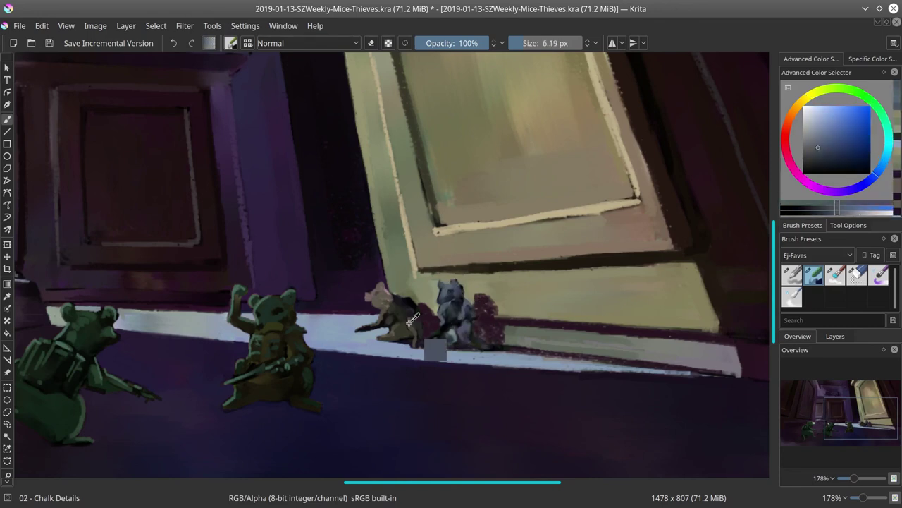
ctrl+click(480, 314)
key(])
Paint bluish strokes on the right mouse and pick light blue for further detail.
ctrl+click(435, 345)
drag(437, 346, 475, 363)
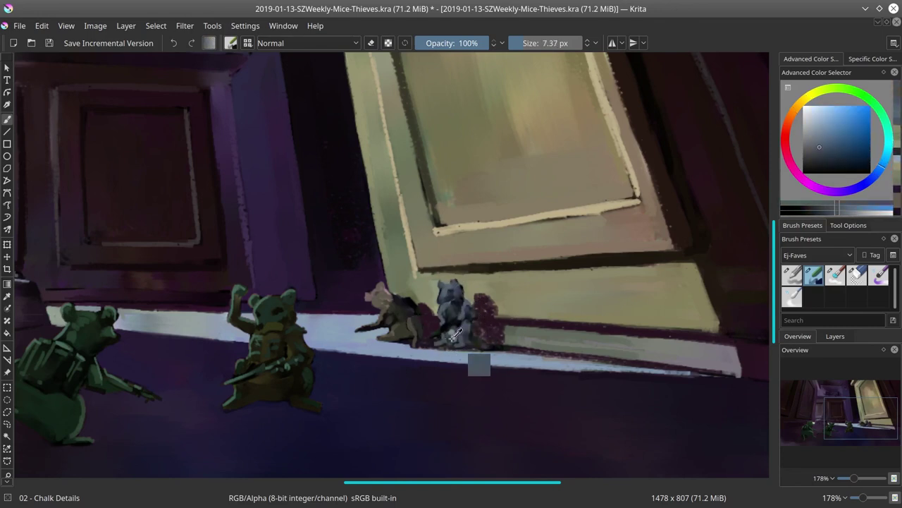
ctrl+click(463, 332)
ctrl+click(484, 336)
ctrl+click(469, 380)
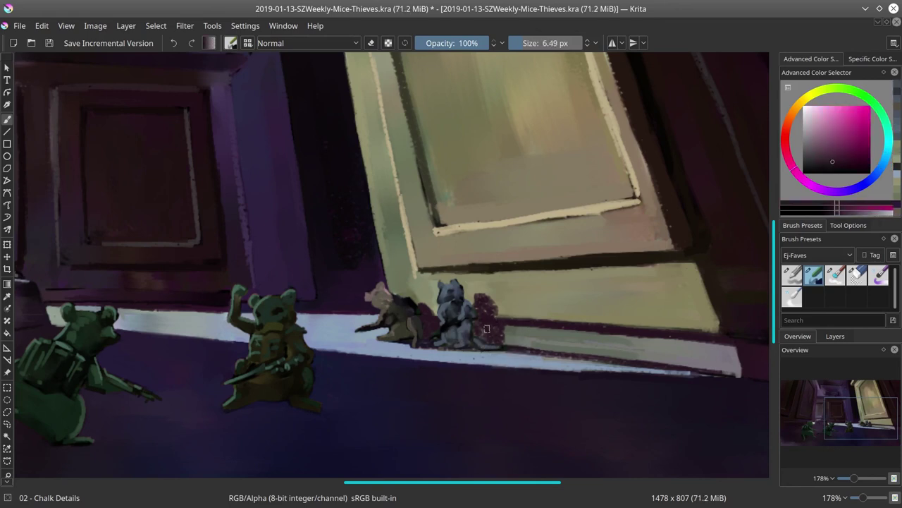
ctrl+click(435, 353)
key(])
Sample dark magenta, olive, green, blue and pinkish grey, shrinking the brush for fine detail.
ctrl+click(497, 377)
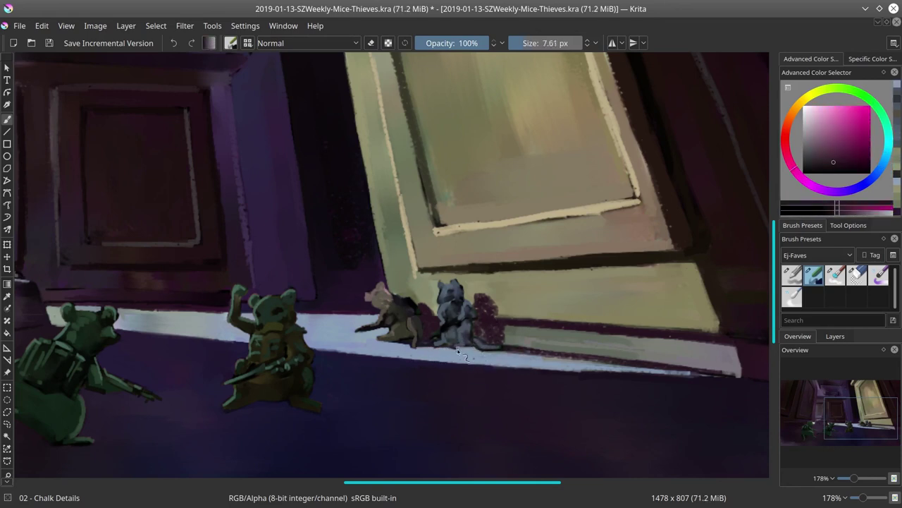
ctrl+click(451, 314)
ctrl+click(494, 373)
key(])
key(])
key(])
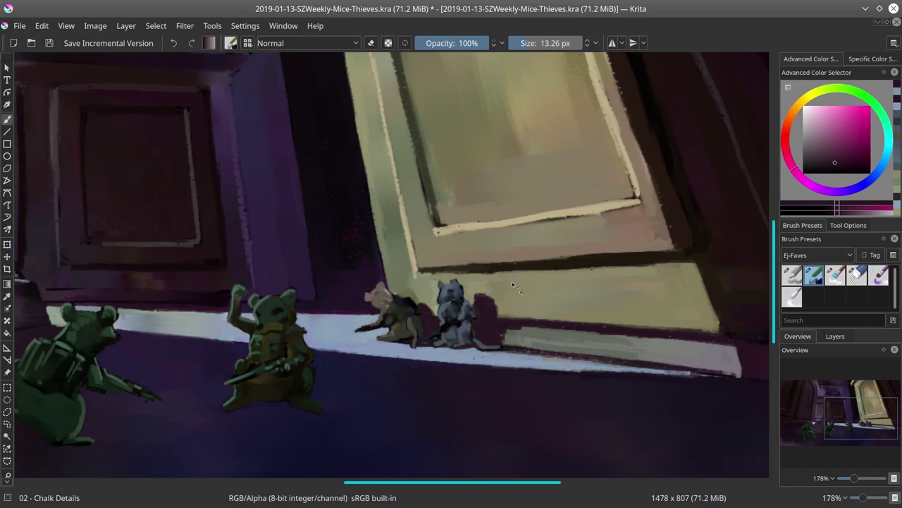
ctrl+click(514, 284)
key(bracketleft)
ctrl+click(522, 288)
ctrl+click(530, 292)
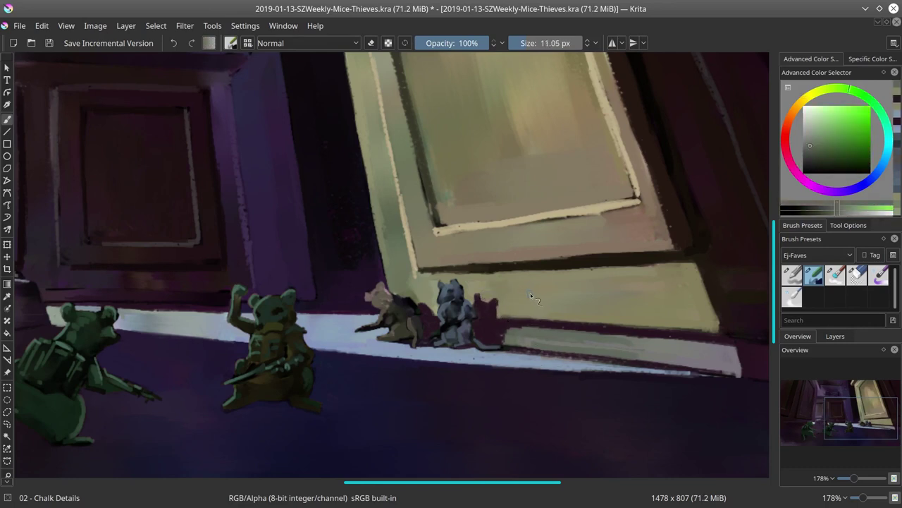
ctrl+click(519, 372)
ctrl+click(429, 261)
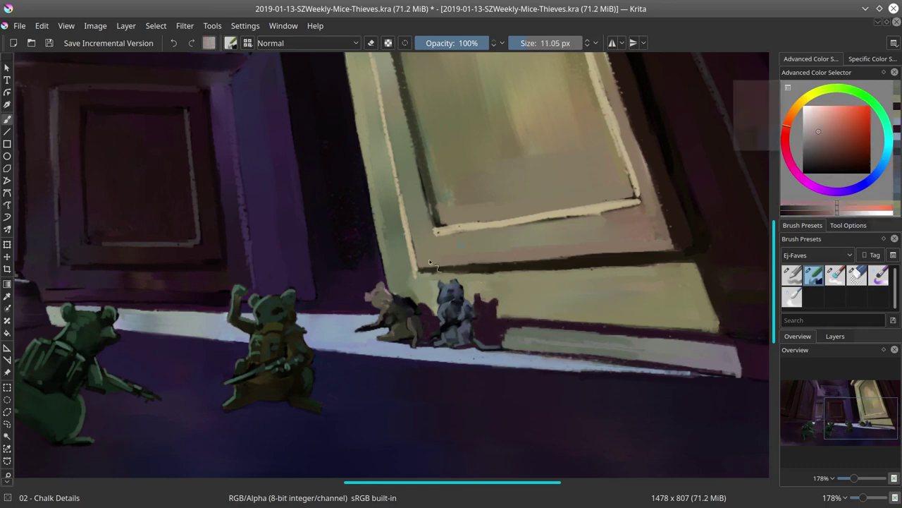
key([)
key([)
key([)
key([)
Paint light pink highlights on the pink mouse's back and the grey mouse's head.
ctrl+click(389, 310)
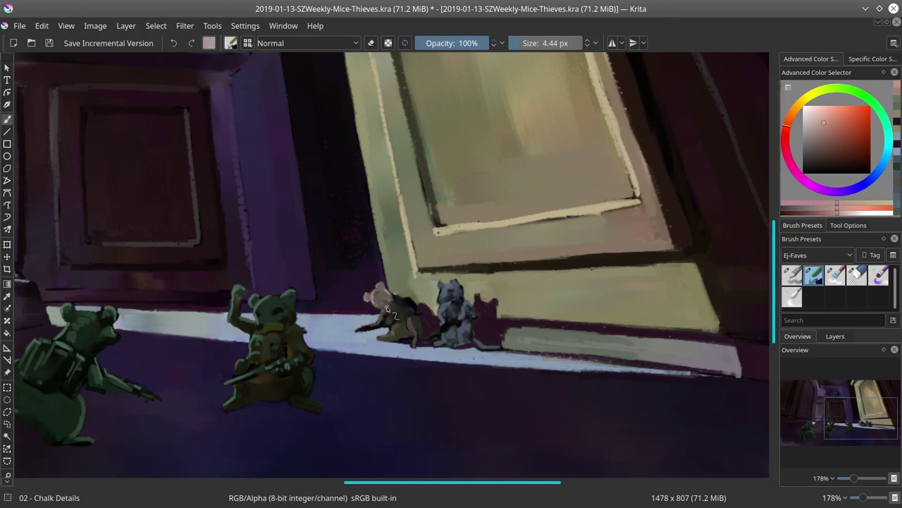
key(bracketleft)
mouse_move(390, 310)
mouse_down()
mouse_move(369, 321)
mouse_move(411, 303)
mouse_move(391, 315)
mouse_move(393, 331)
mouse_move(416, 313)
mouse_up()
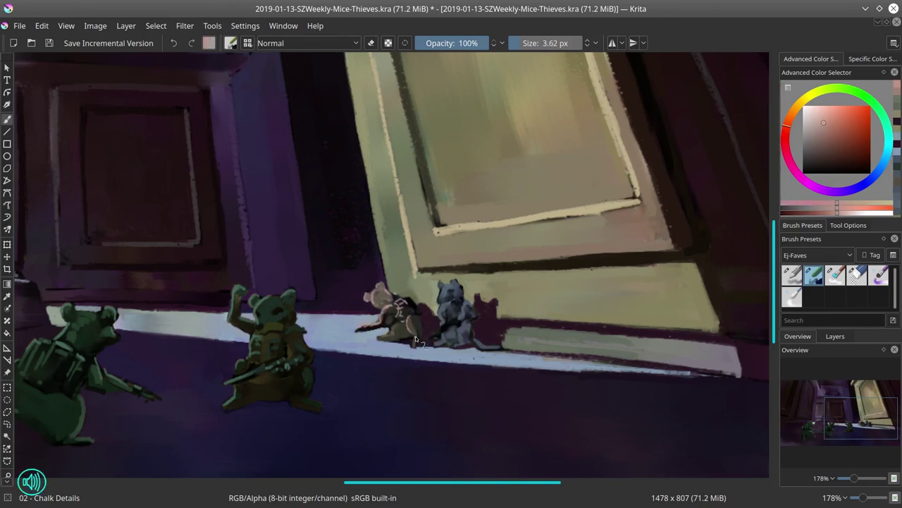
drag(456, 290, 452, 285)
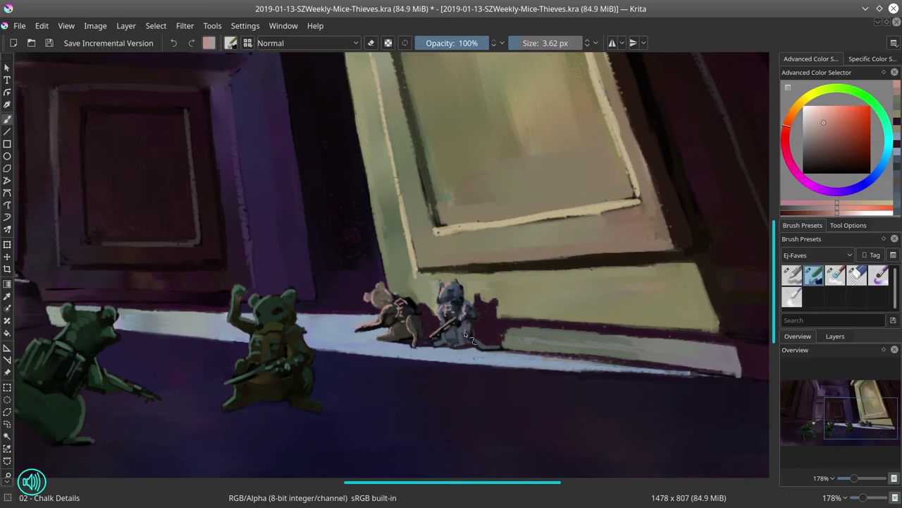
Reset the colour to black, sample dark purple, tan-orange and olive, and zoom out.
key(d)
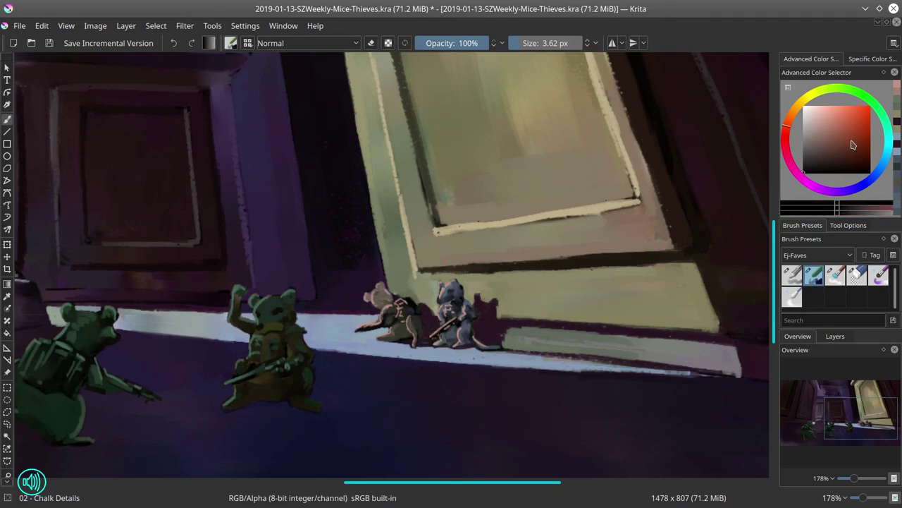
ctrl+click(422, 304)
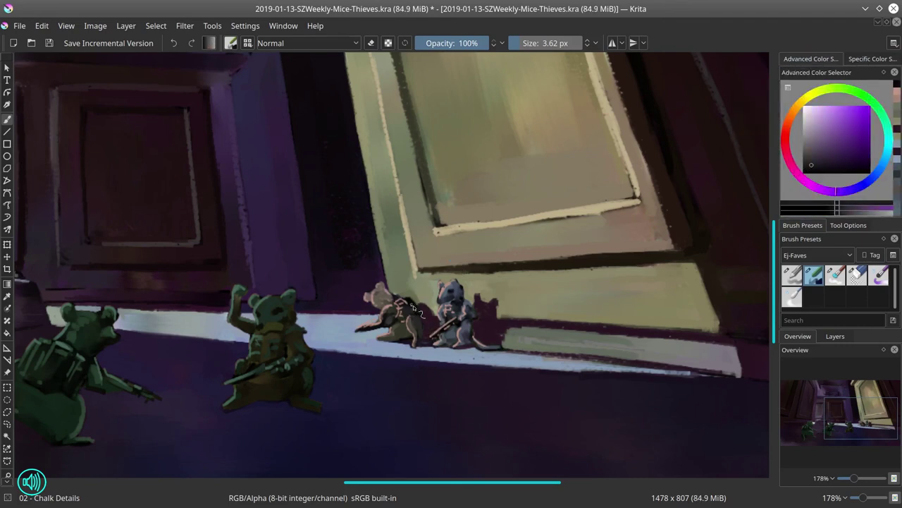
ctrl+click(398, 301)
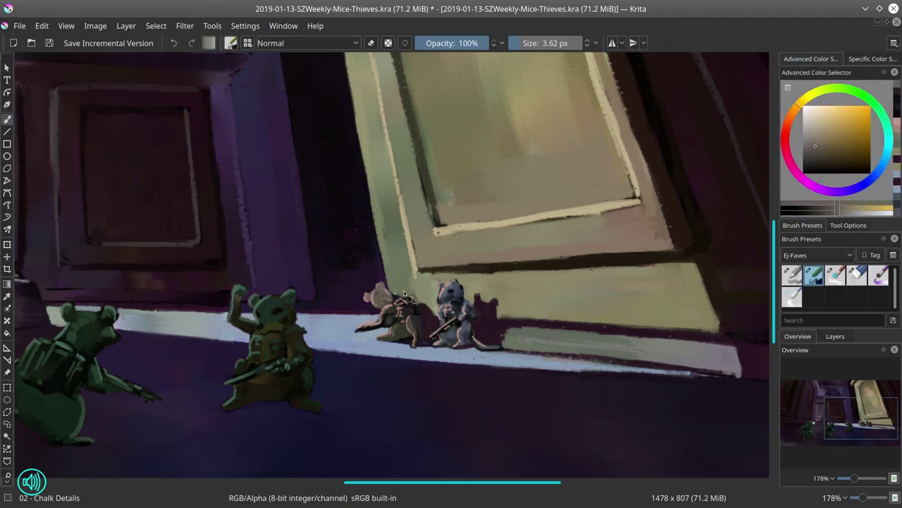
ctrl+click(412, 302)
drag(413, 302, 437, 346)
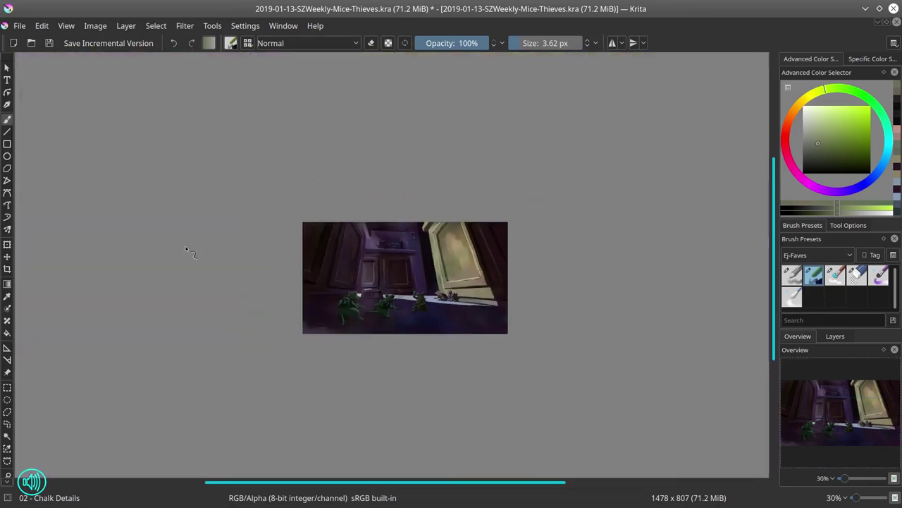
Save the painting and mirror it horizontally so the lit door is on the left.
click(50, 43)
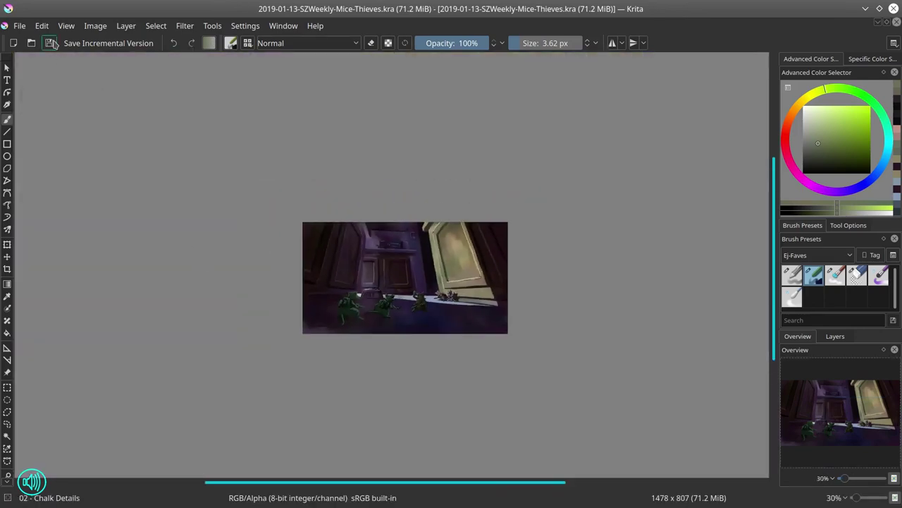
scroll(222, 108, down, 1)
click(95, 26)
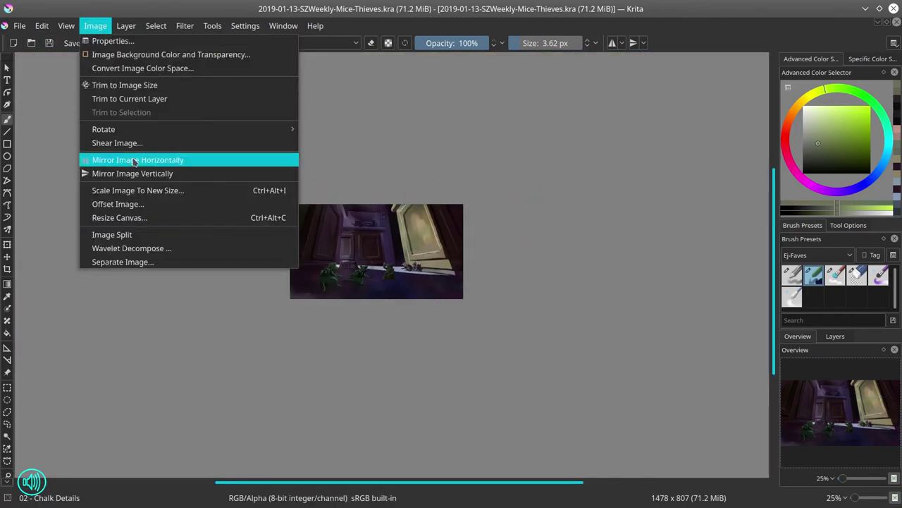
click(133, 161)
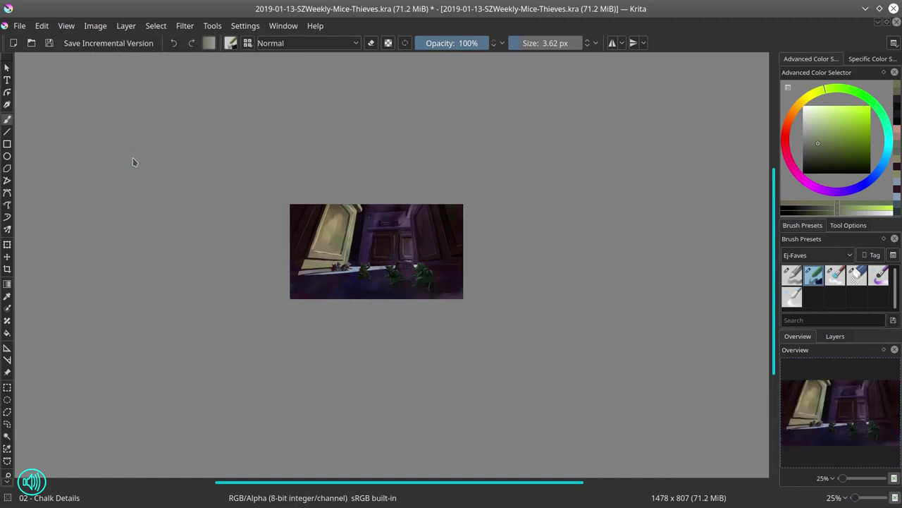
key(ctrl+z)
Review and close the painting's Document Information.
click(20, 26)
click(57, 255)
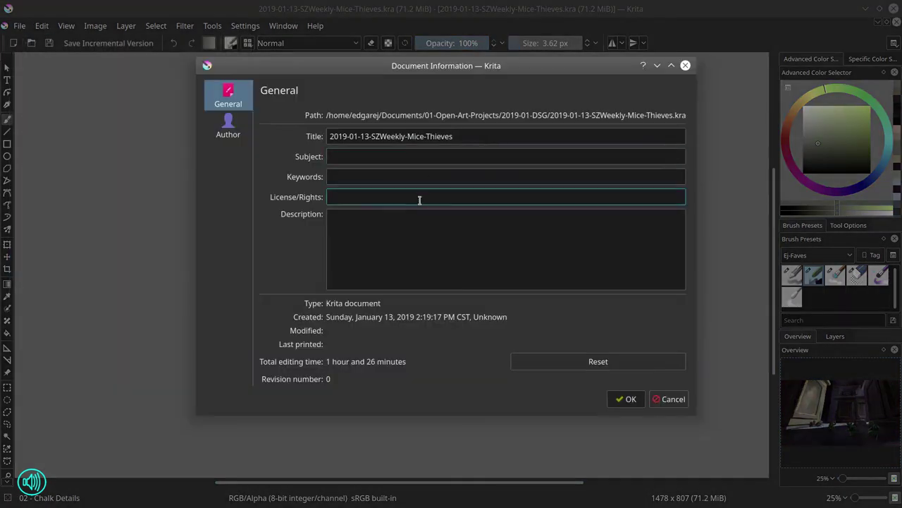
text(C)
click(626, 398)
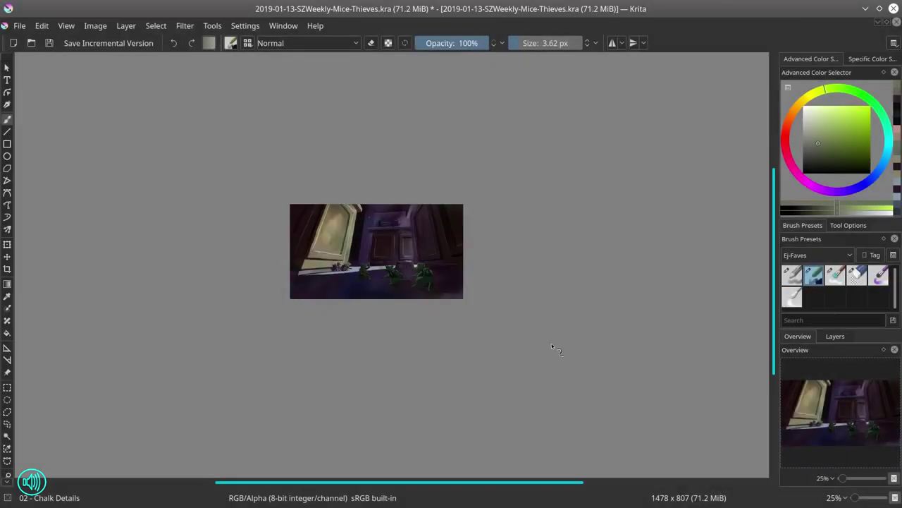
Export the painting as a JPEG at 78% quality and save the working file.
click(20, 26)
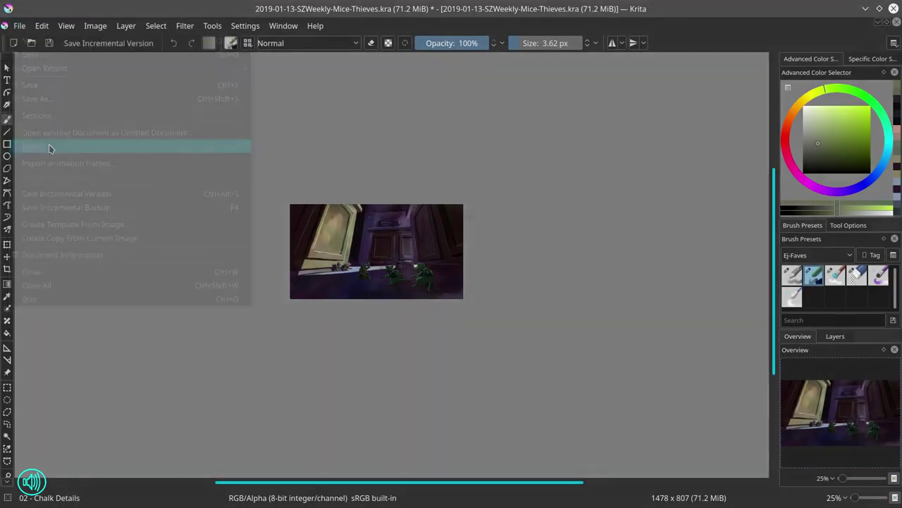
click(49, 145)
click(648, 369)
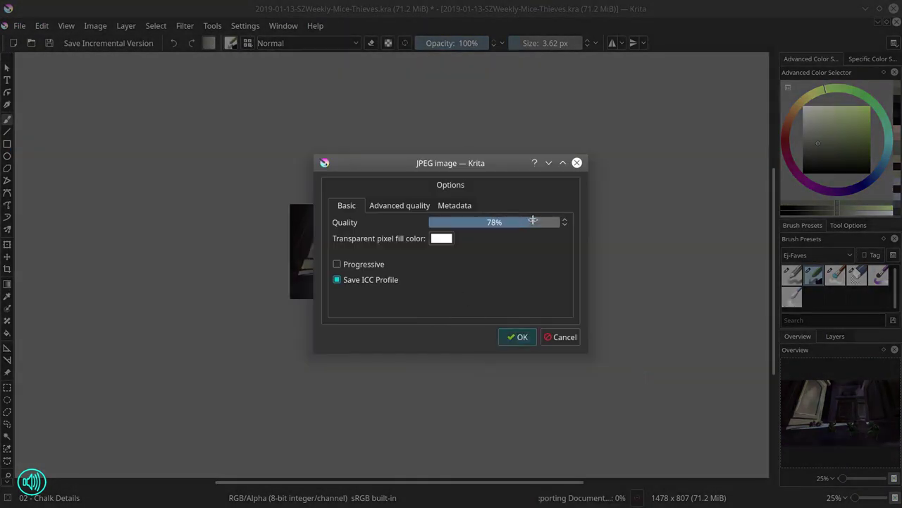
key(Return)
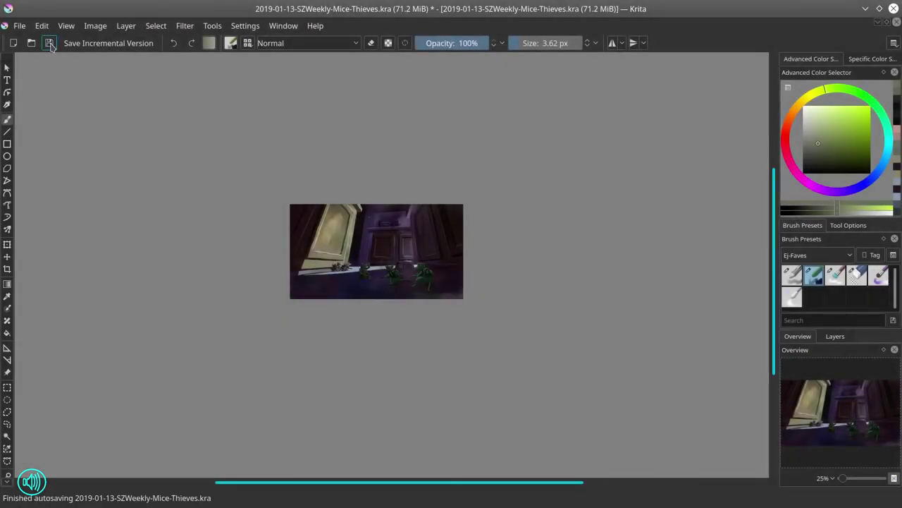
click(20, 26)
Save and close the painting, then open the exported JPEG.
mouse_move(95, 25)
click(117, 159)
click(20, 25)
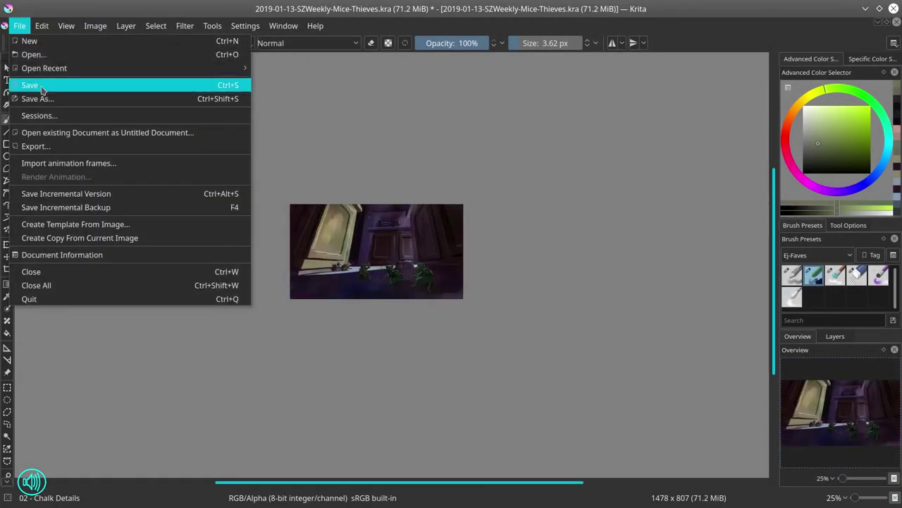
click(32, 84)
key(ctrl+w)
click(247, 222)
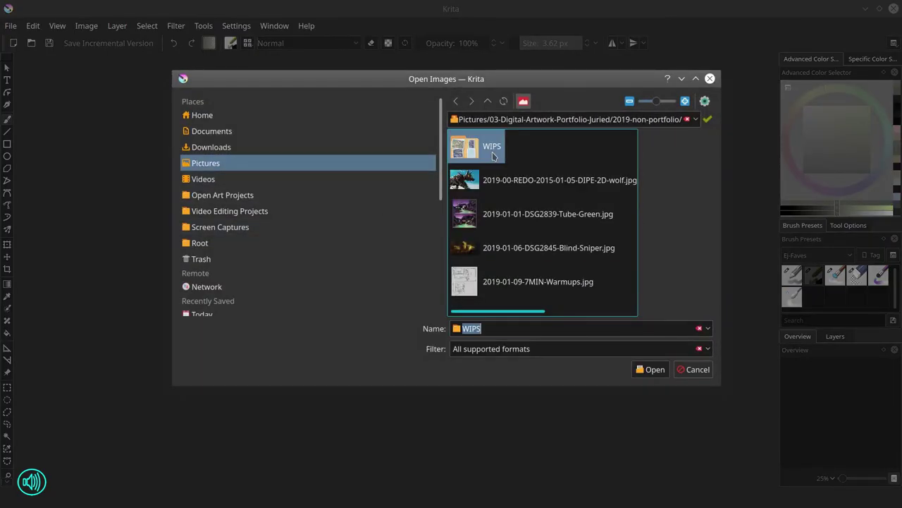
click(649, 370)
Trim the JPEG's canvas to 1470×800 with Resize Canvas.
click(95, 26)
click(127, 193)
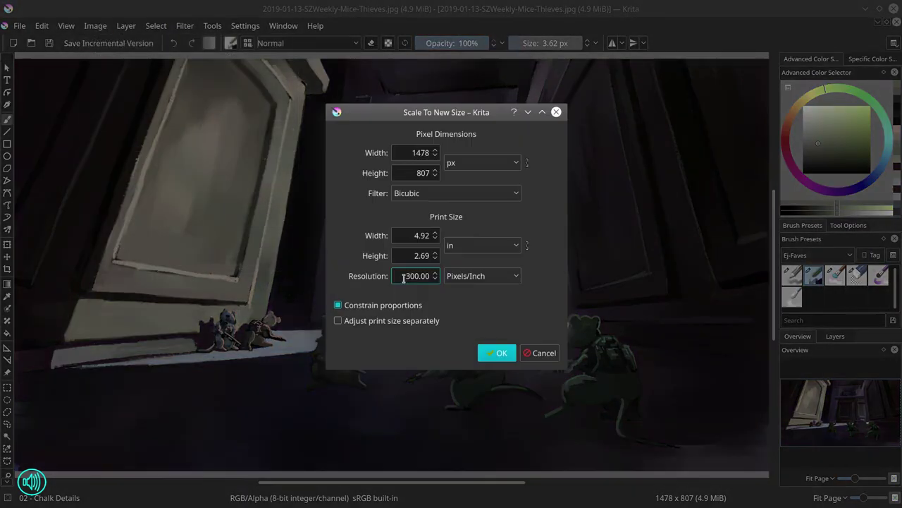
key(Escape)
key(ctrl+alt+c)
click(455, 162)
key(BackSpace)
text(0)
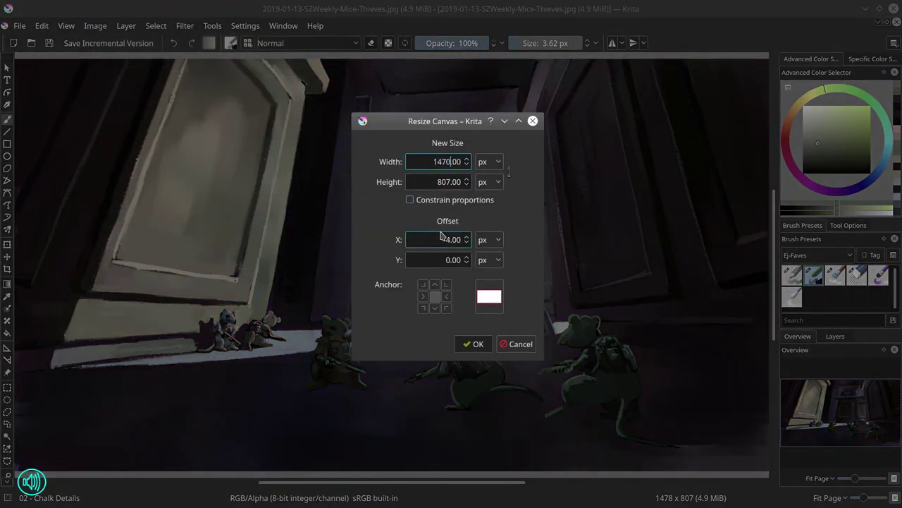
click(450, 182)
key(Return)
Scale the image to 1200×653 pixels at 72 resolution.
click(95, 25)
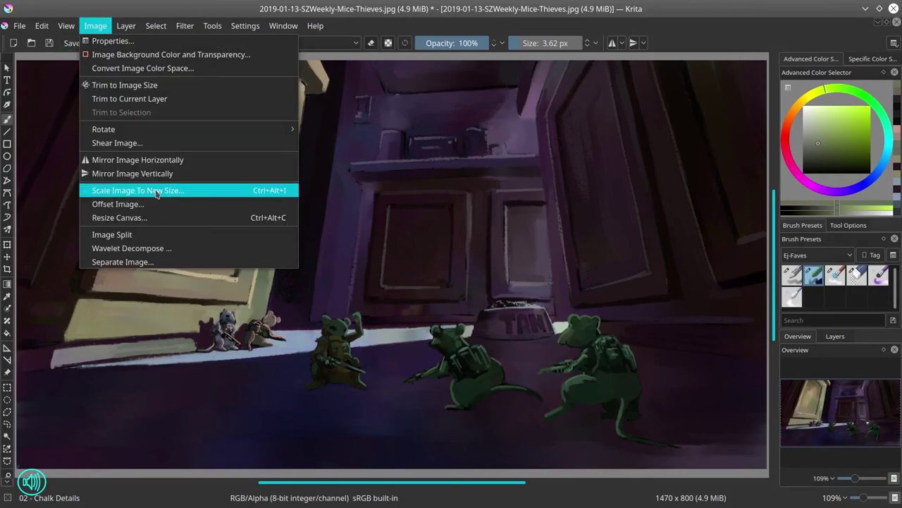
click(127, 192)
double_click(423, 276)
text(72)
double_click(421, 153)
text(1200)
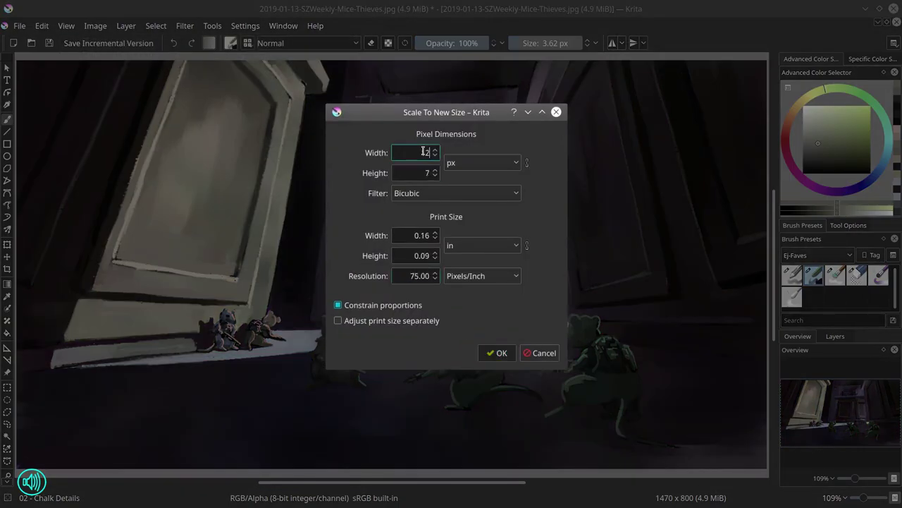
click(491, 355)
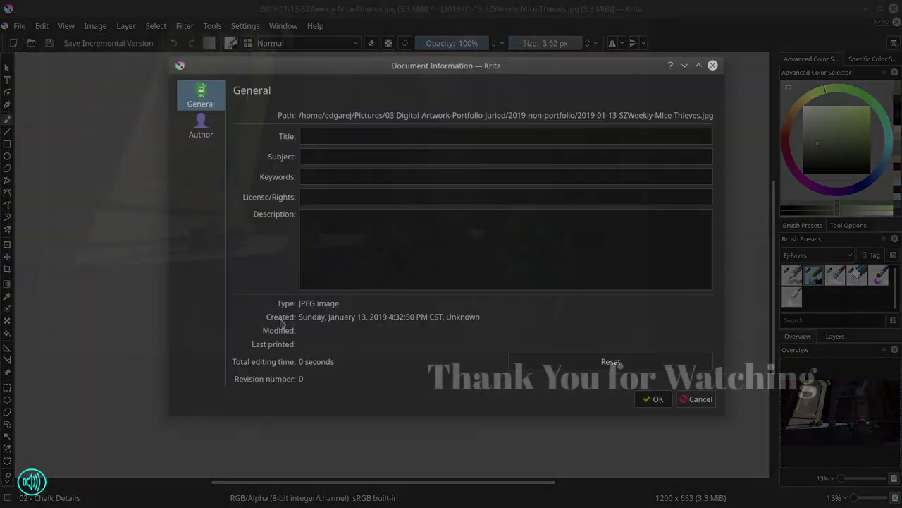